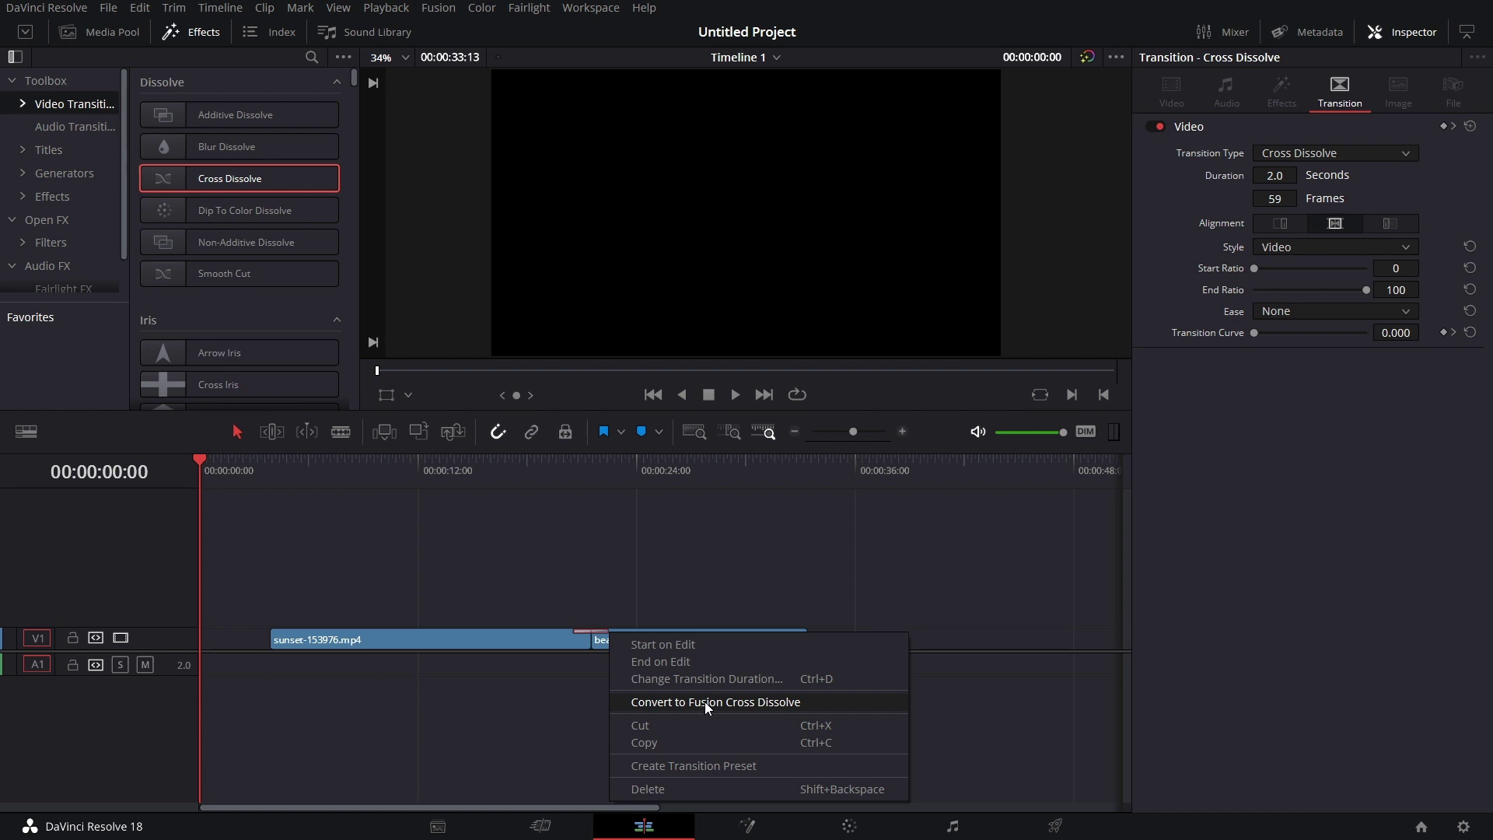
Convert the sunset–beach cross dissolve to a Fusion transition, open it in Fusion, then return to Edit.
click(708, 701)
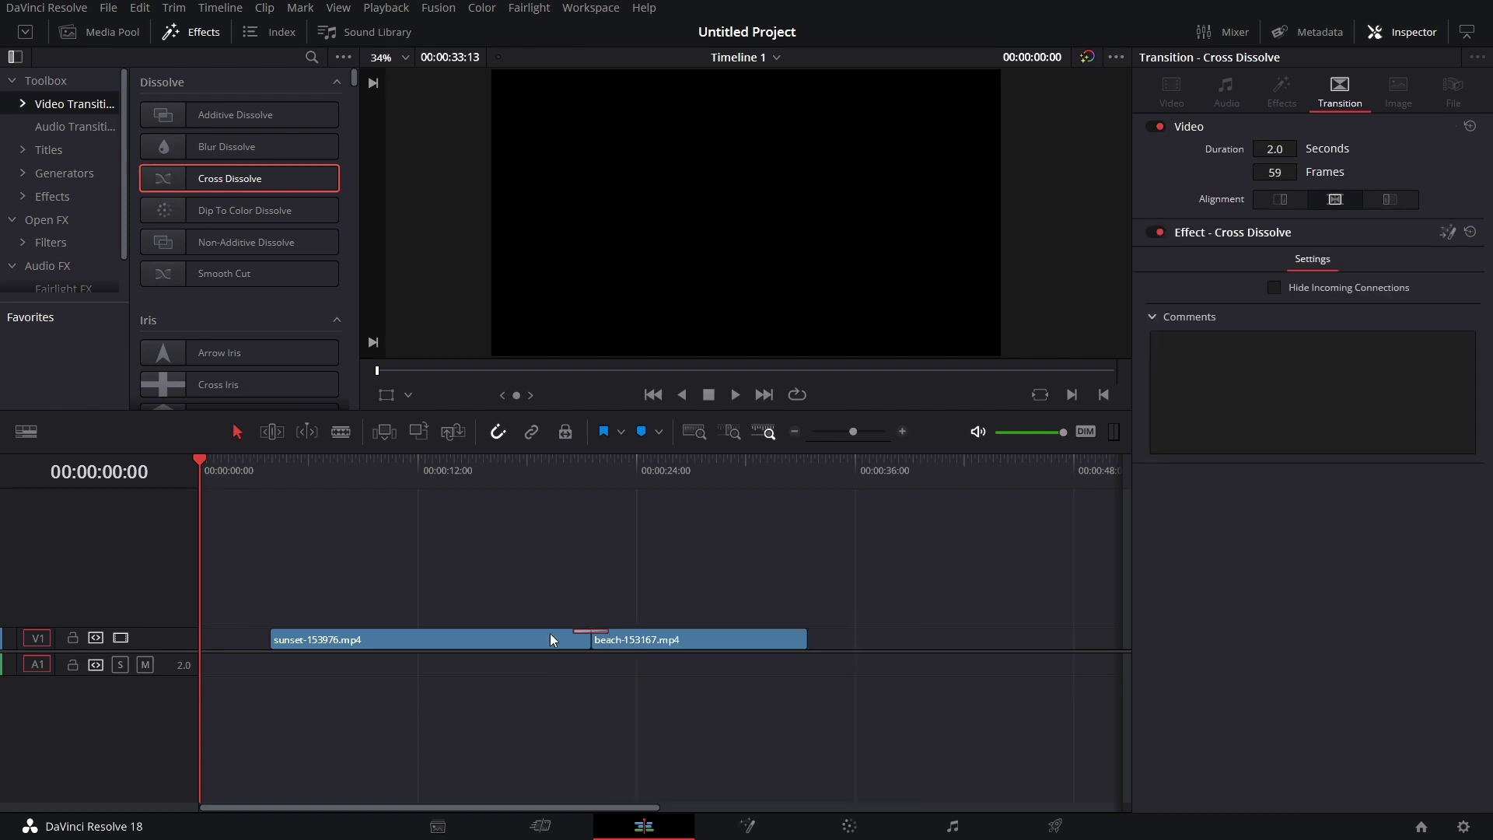
right_click(605, 629)
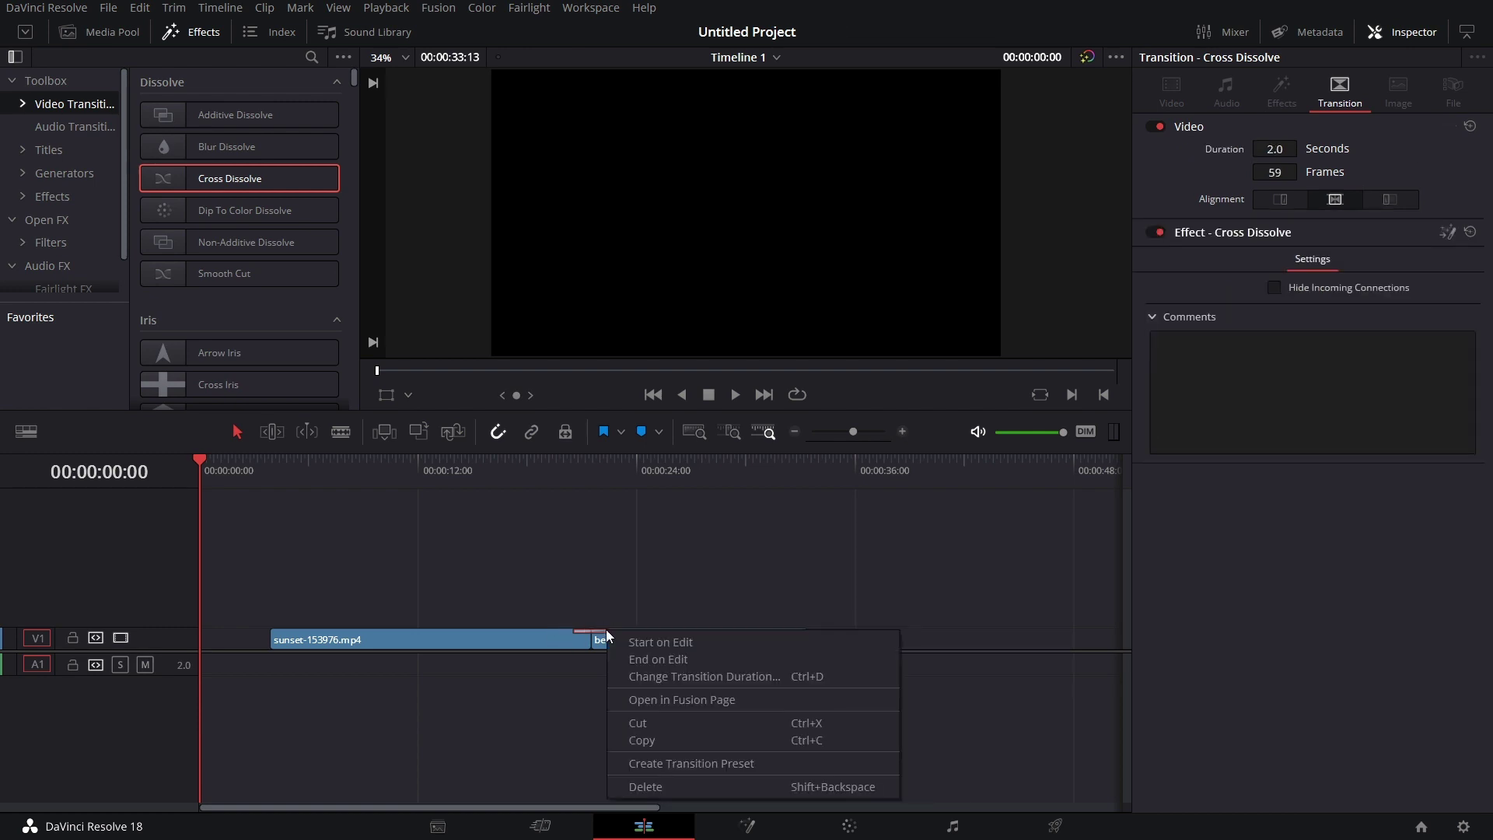
click(678, 696)
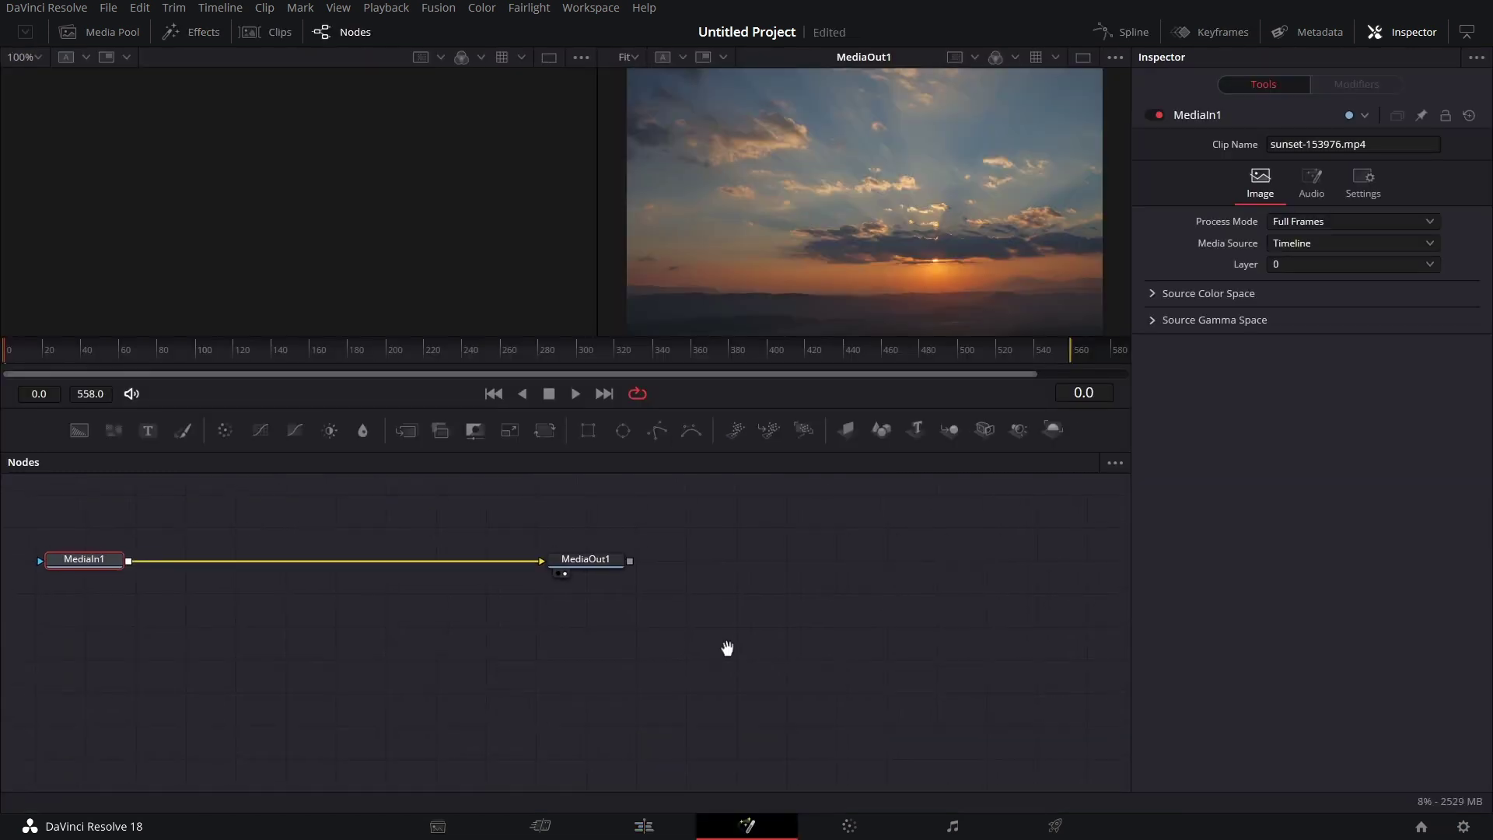
click(644, 826)
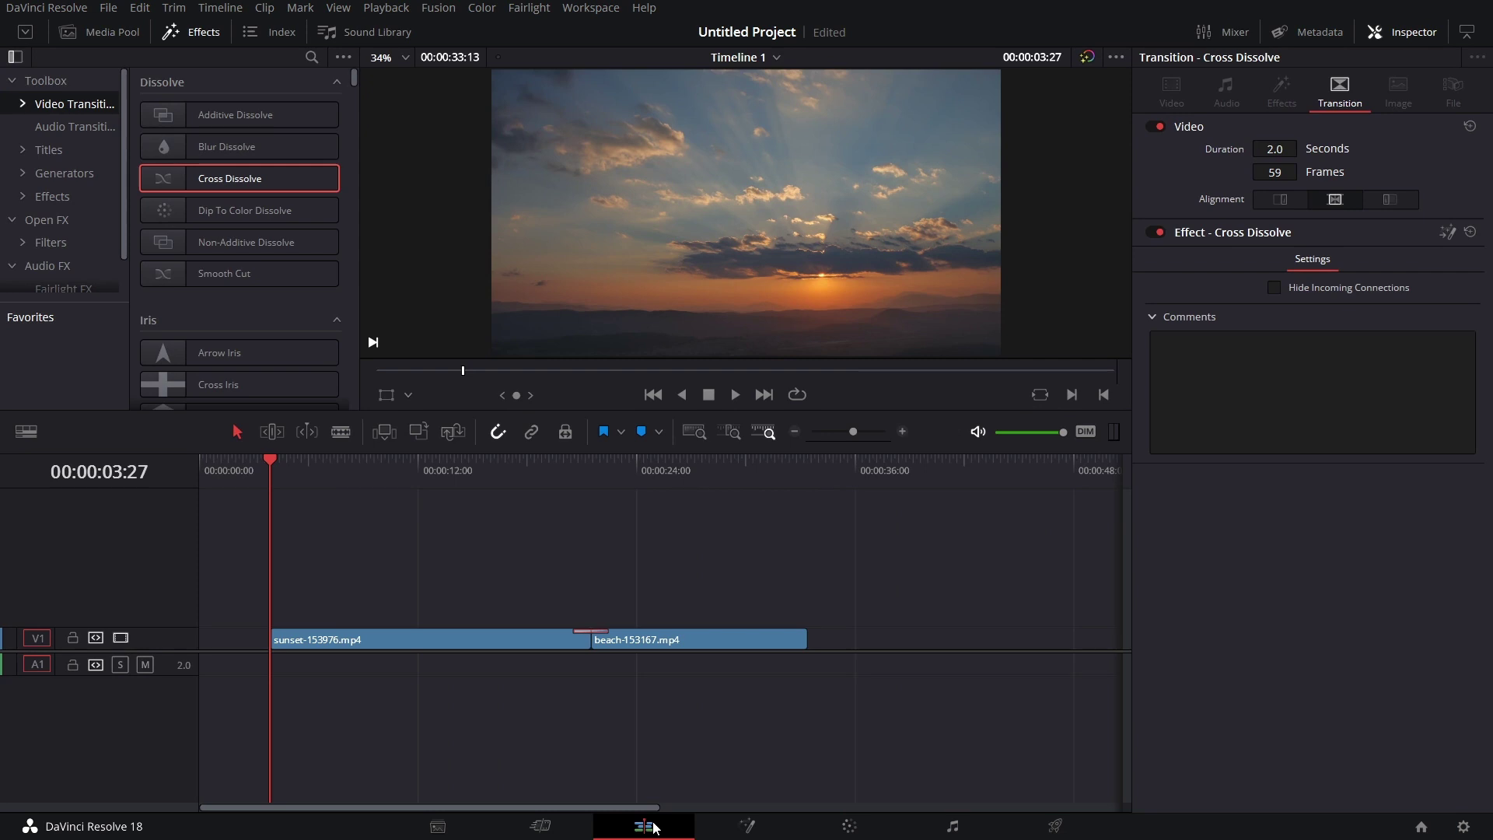
right_click(608, 630)
Open the transition in the Fusion page, move MediaOut1 far right and delete the CrossDissolve node.
click(694, 702)
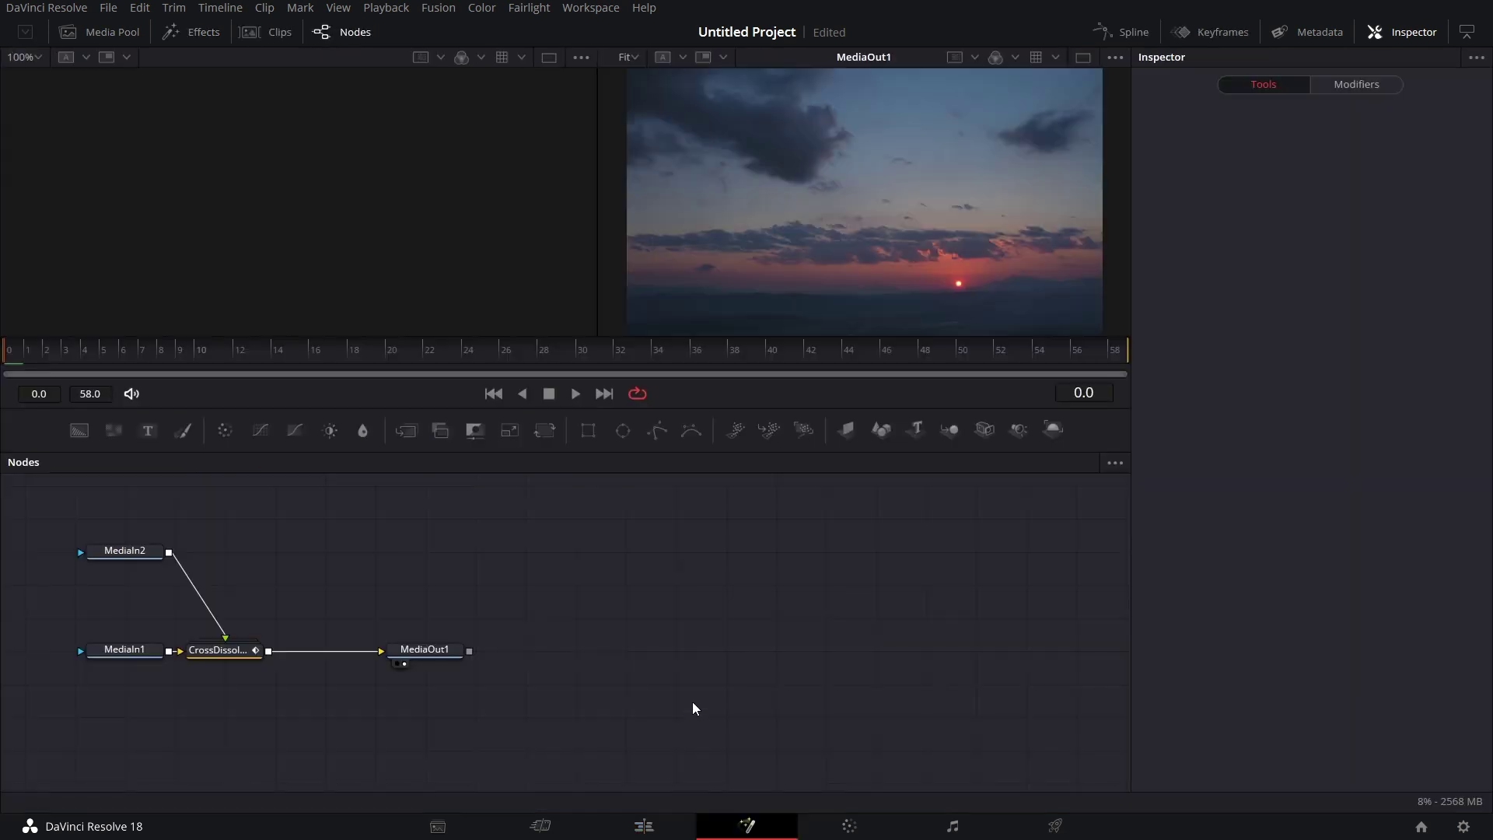
drag(680, 633, 695, 664)
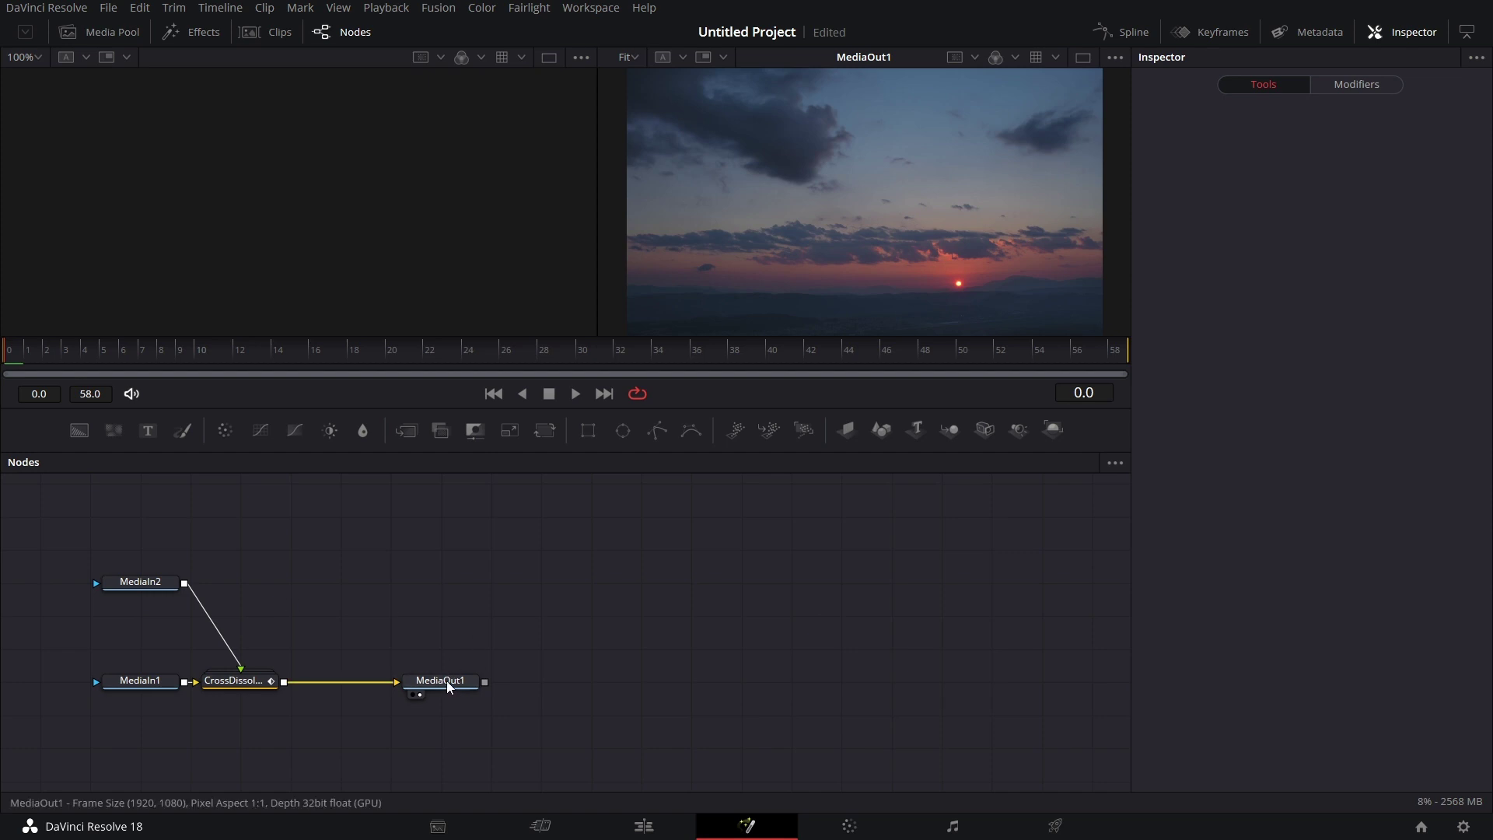
drag(447, 684, 961, 682)
click(250, 685)
key(Delete)
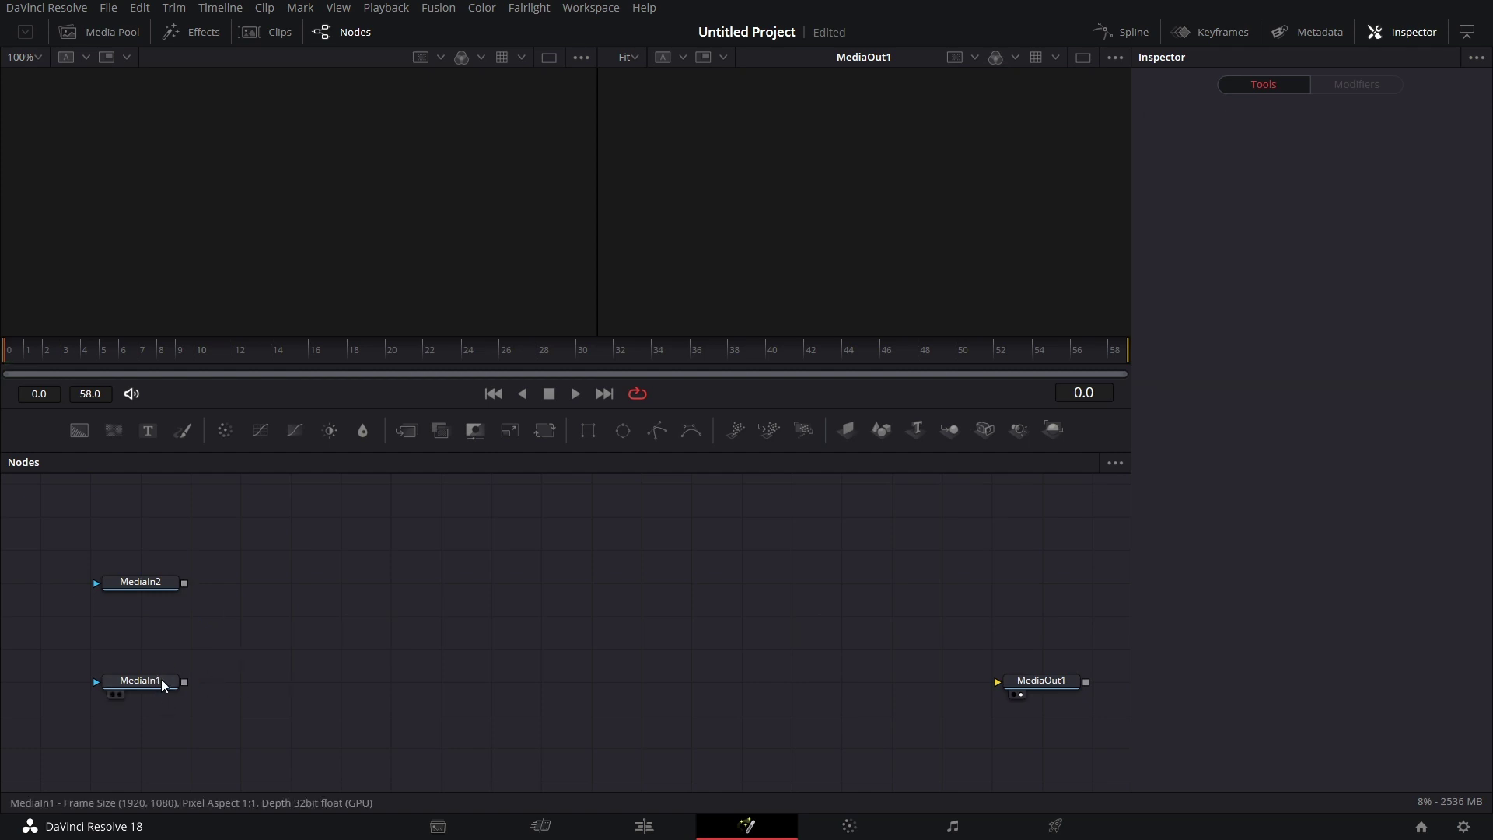
Move MediaIn2 below MediaIn1 and drag a Merge node into the graph.
scroll(451, 692, down, 2)
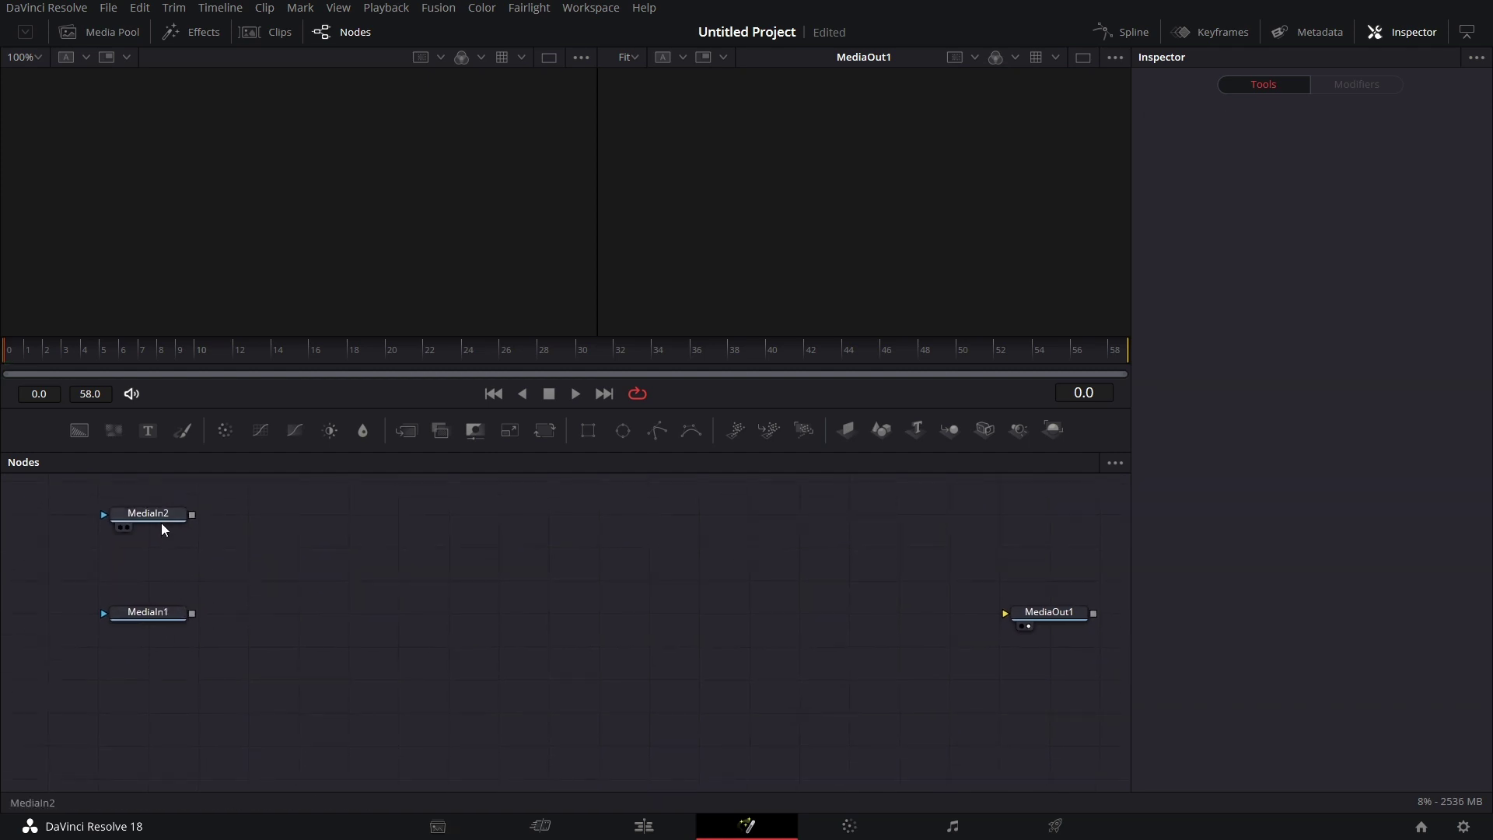
drag(151, 648, 140, 761)
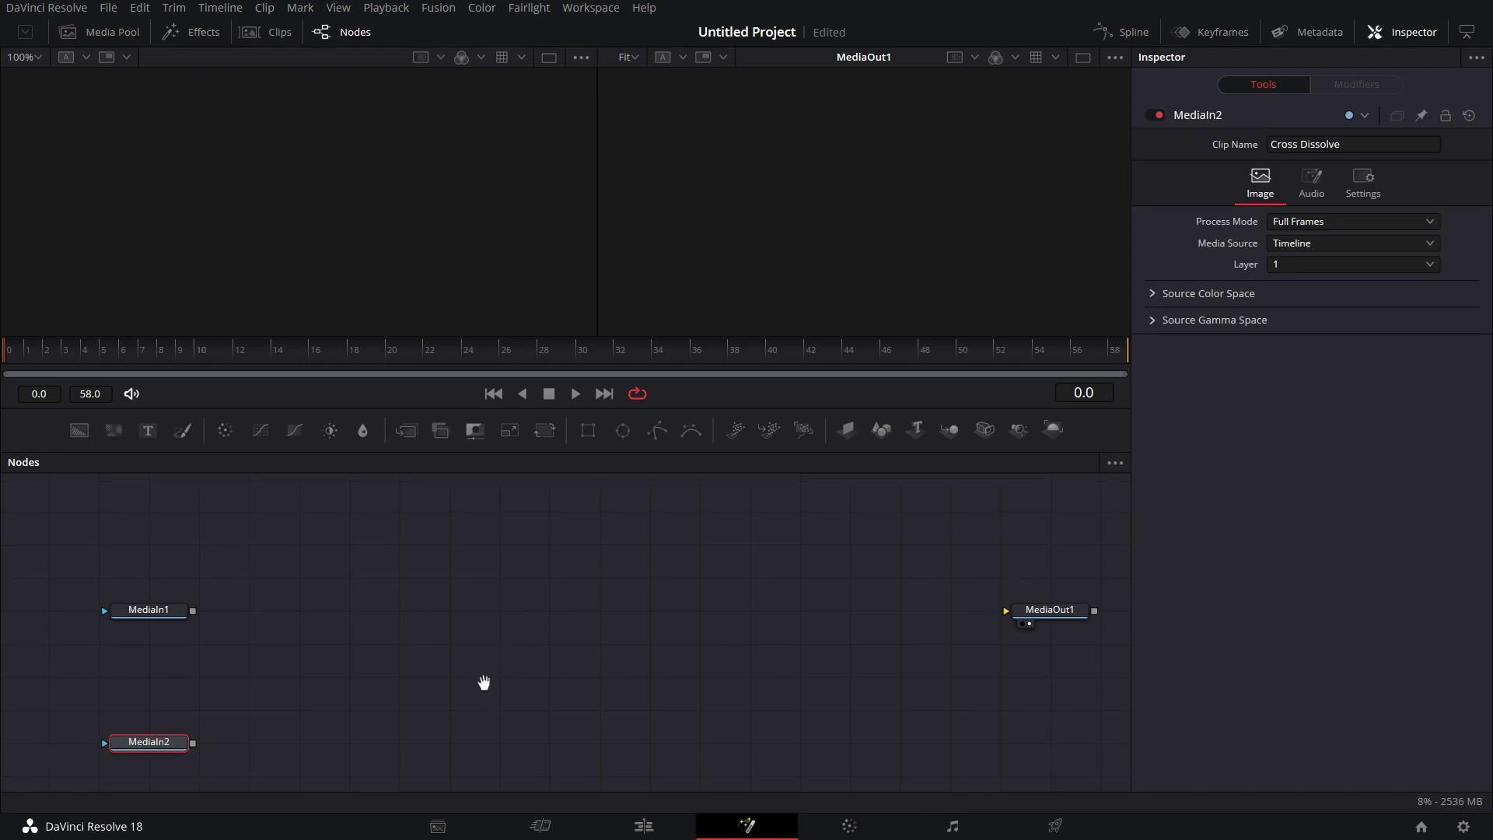
drag(406, 430, 303, 633)
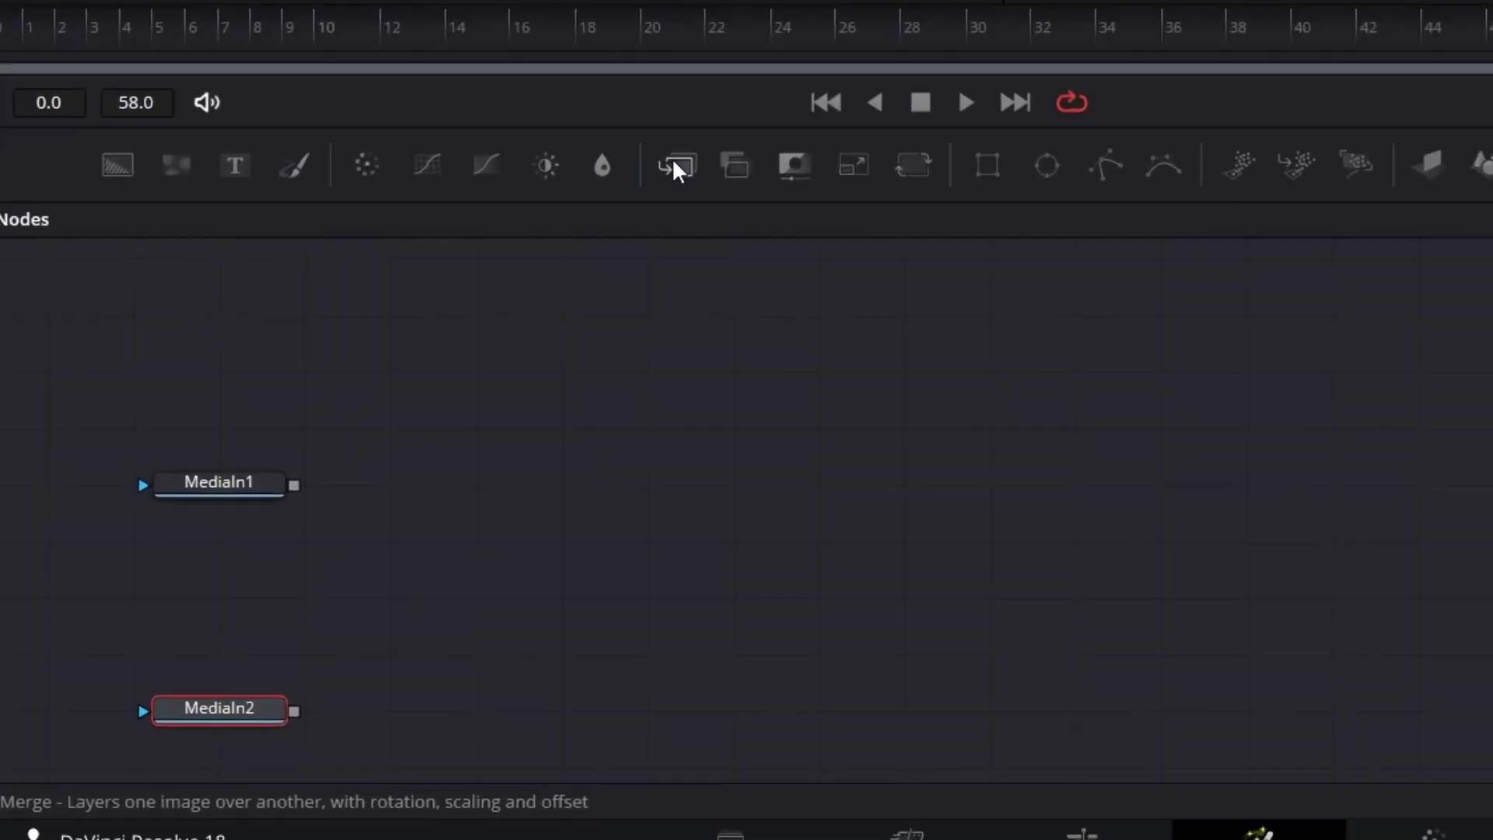
Place Merge1 beside MediaIn1 and add Rectangle, Transform and Background nodes.
drag(568, 471, 568, 472)
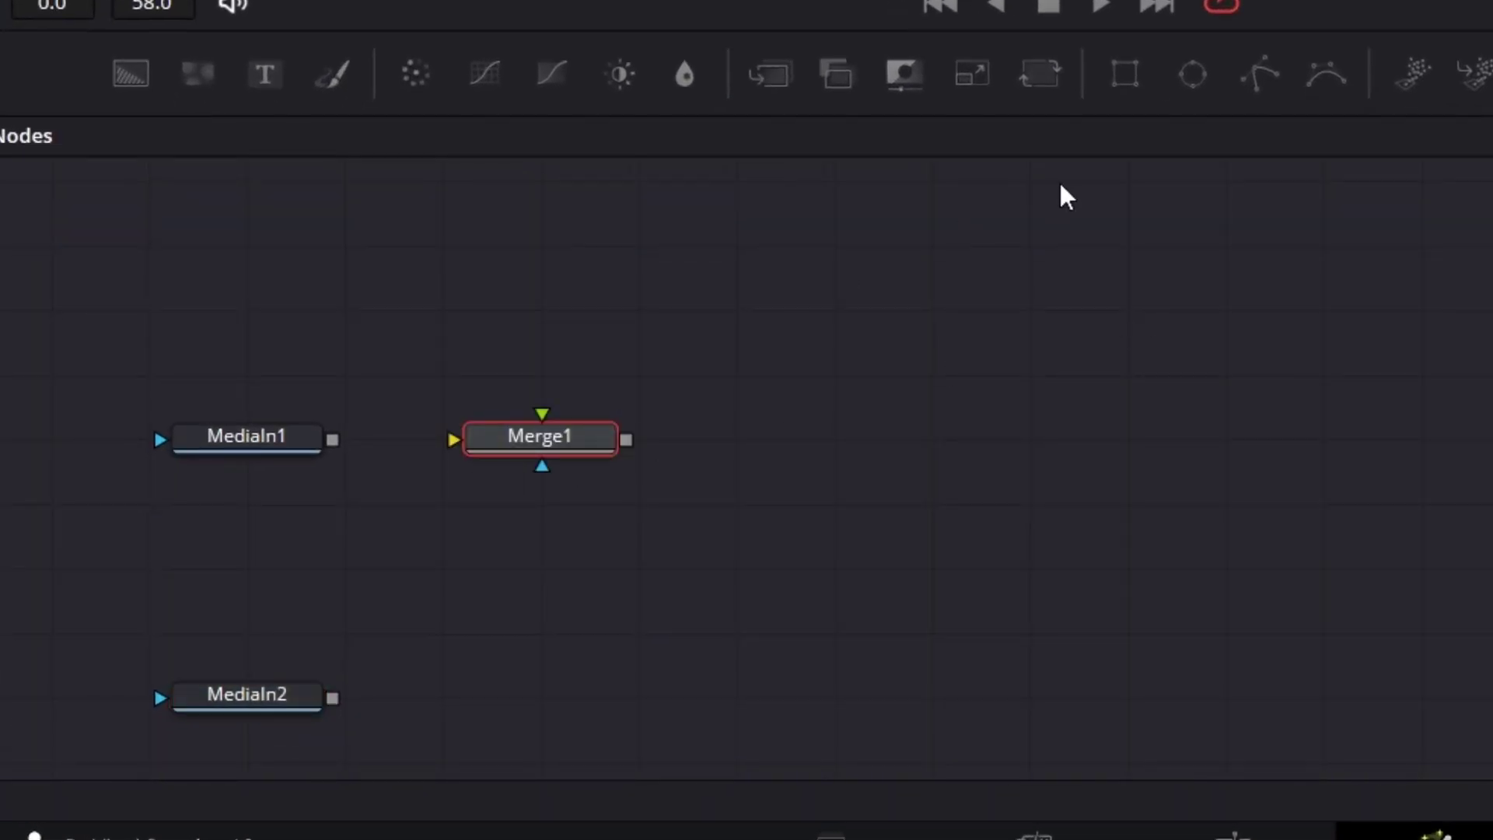
drag(1125, 75, 549, 289)
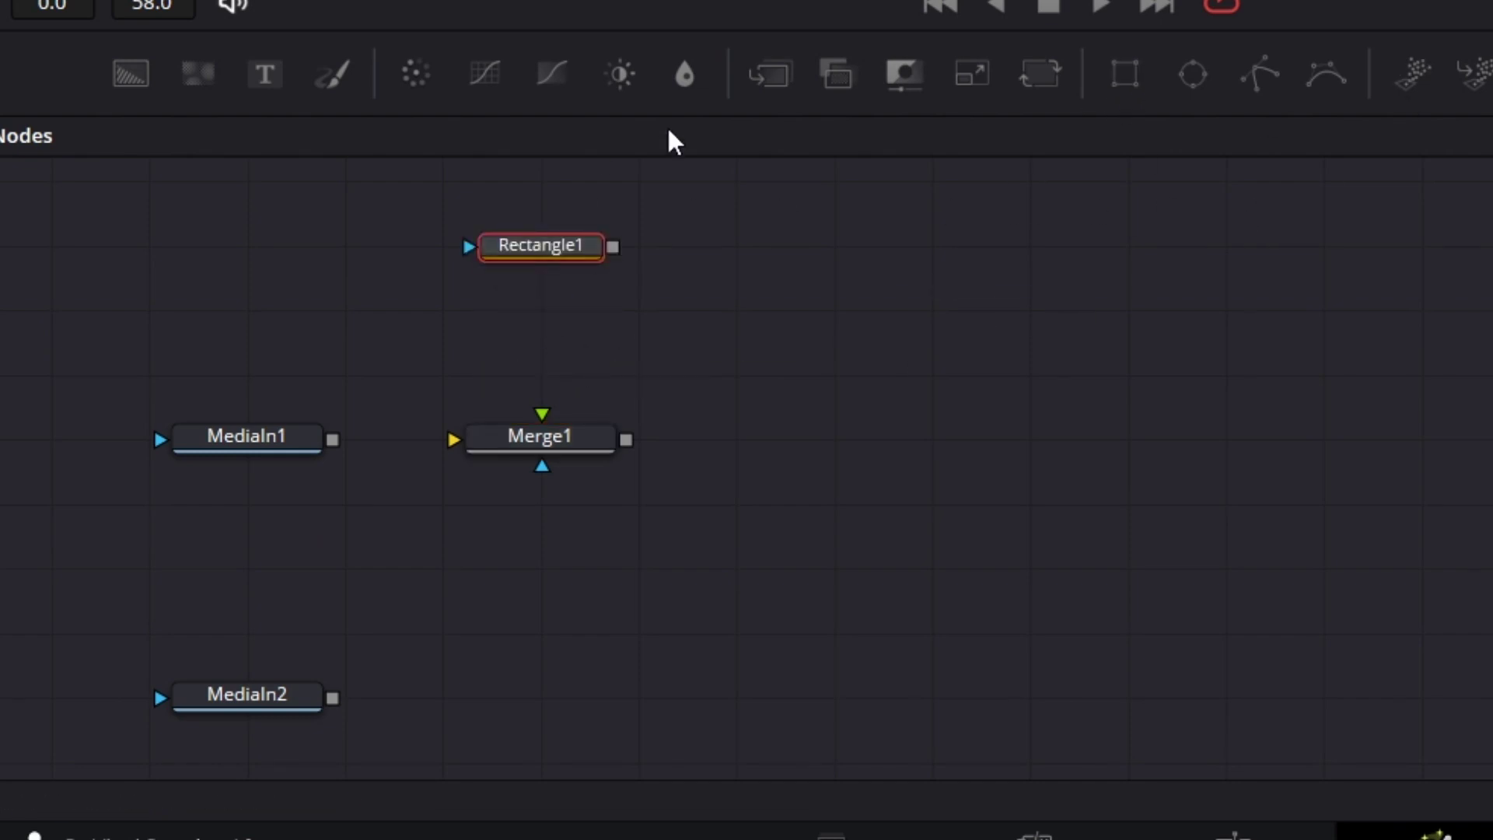
drag(1045, 80, 564, 300)
drag(124, 80, 450, 456)
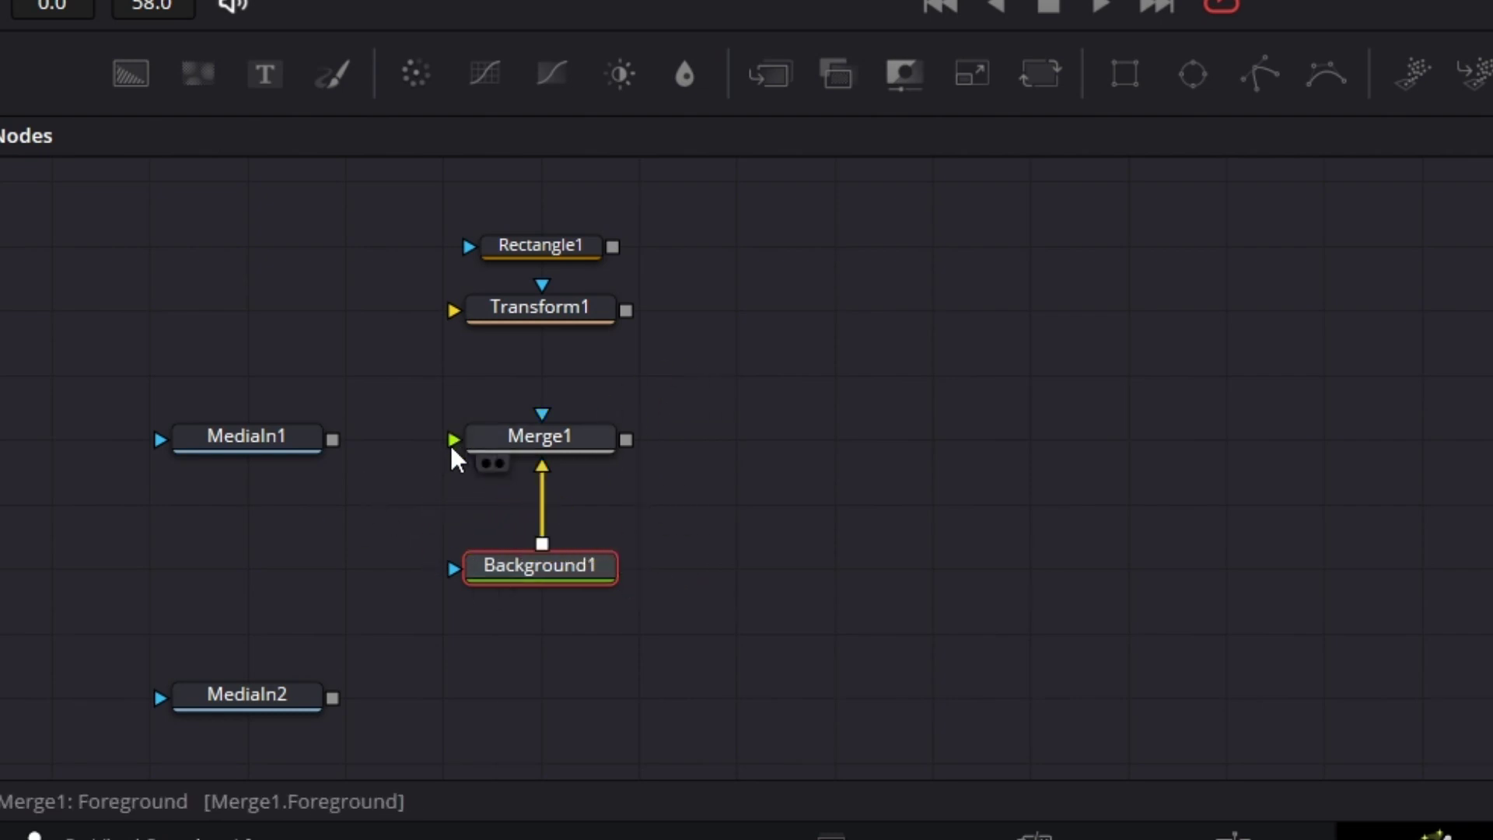
Make Background1 fully transparent (alpha 0) and move it right of Merge1.
double_click(548, 575)
drag(1314, 518, 1144, 528)
drag(590, 576, 783, 506)
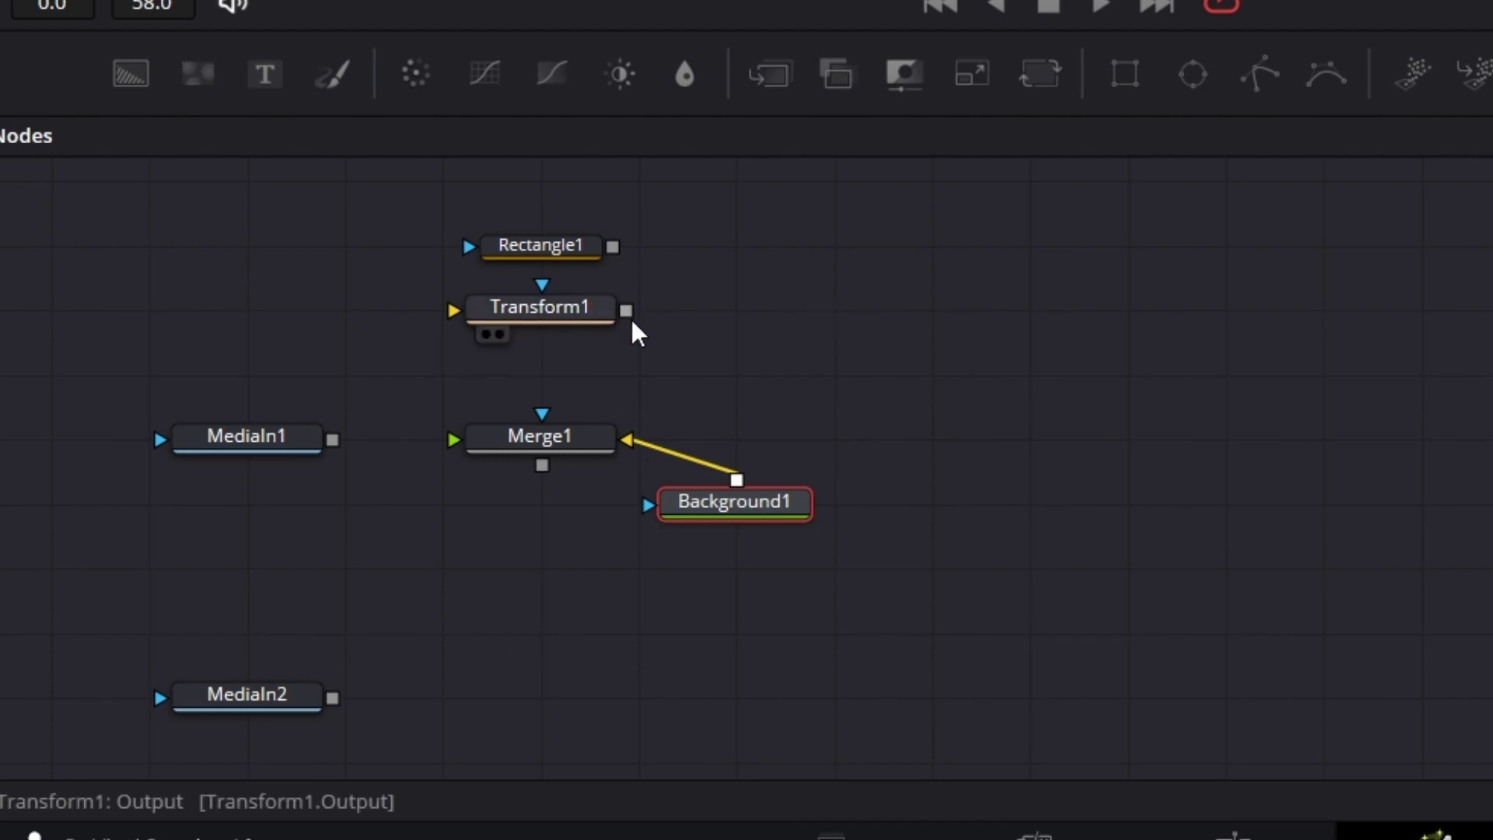
Connect Rectangle1 into Transform1 and show Transform1 in the left viewer.
click(645, 233)
drag(613, 246, 460, 312)
click(583, 320)
key(1)
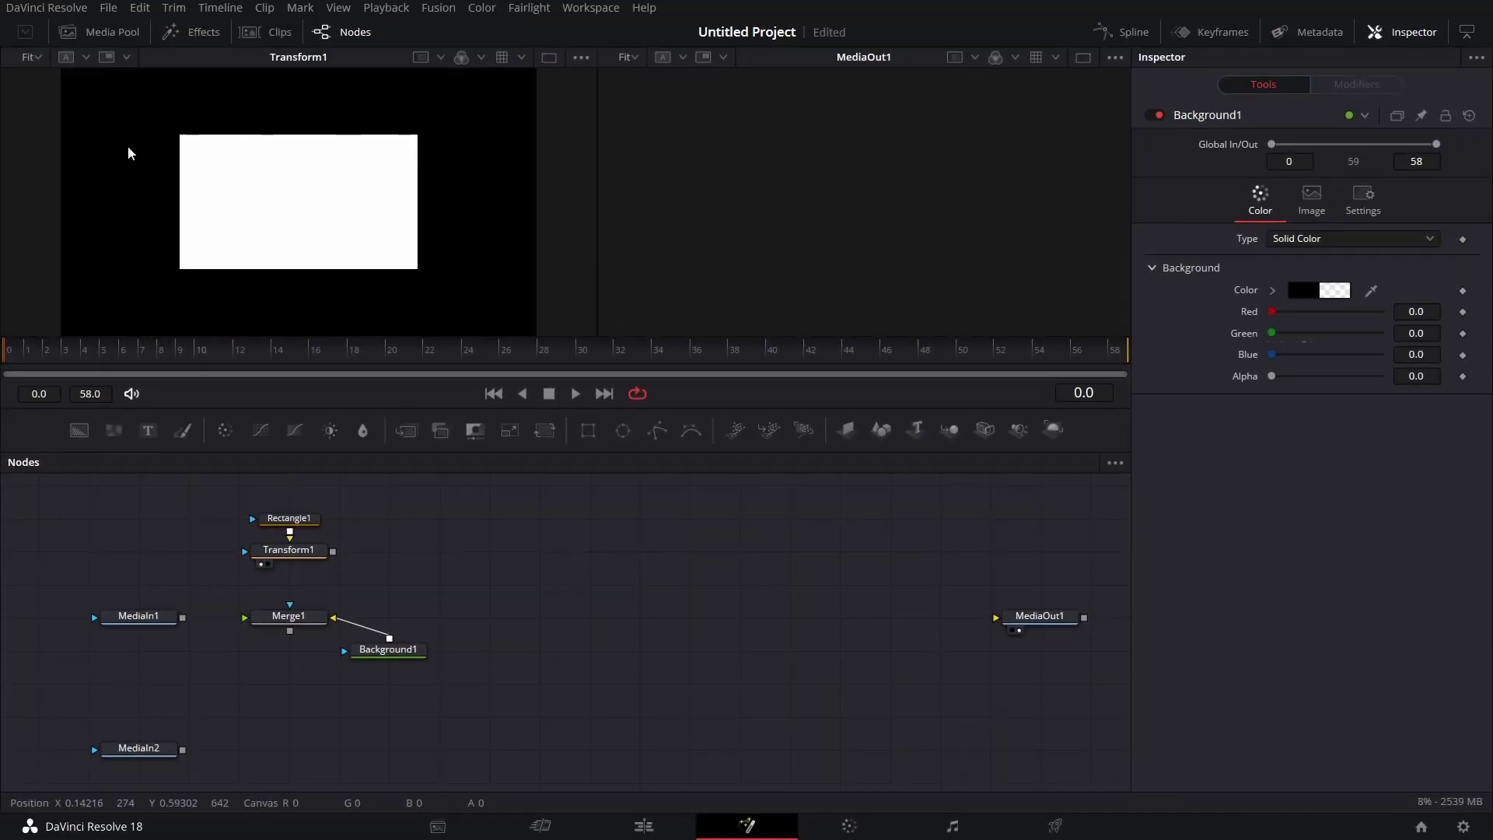
Set Rectangle1 to width 1.5, height 1.5 and Center Y 1.25 in the Inspector.
click(297, 521)
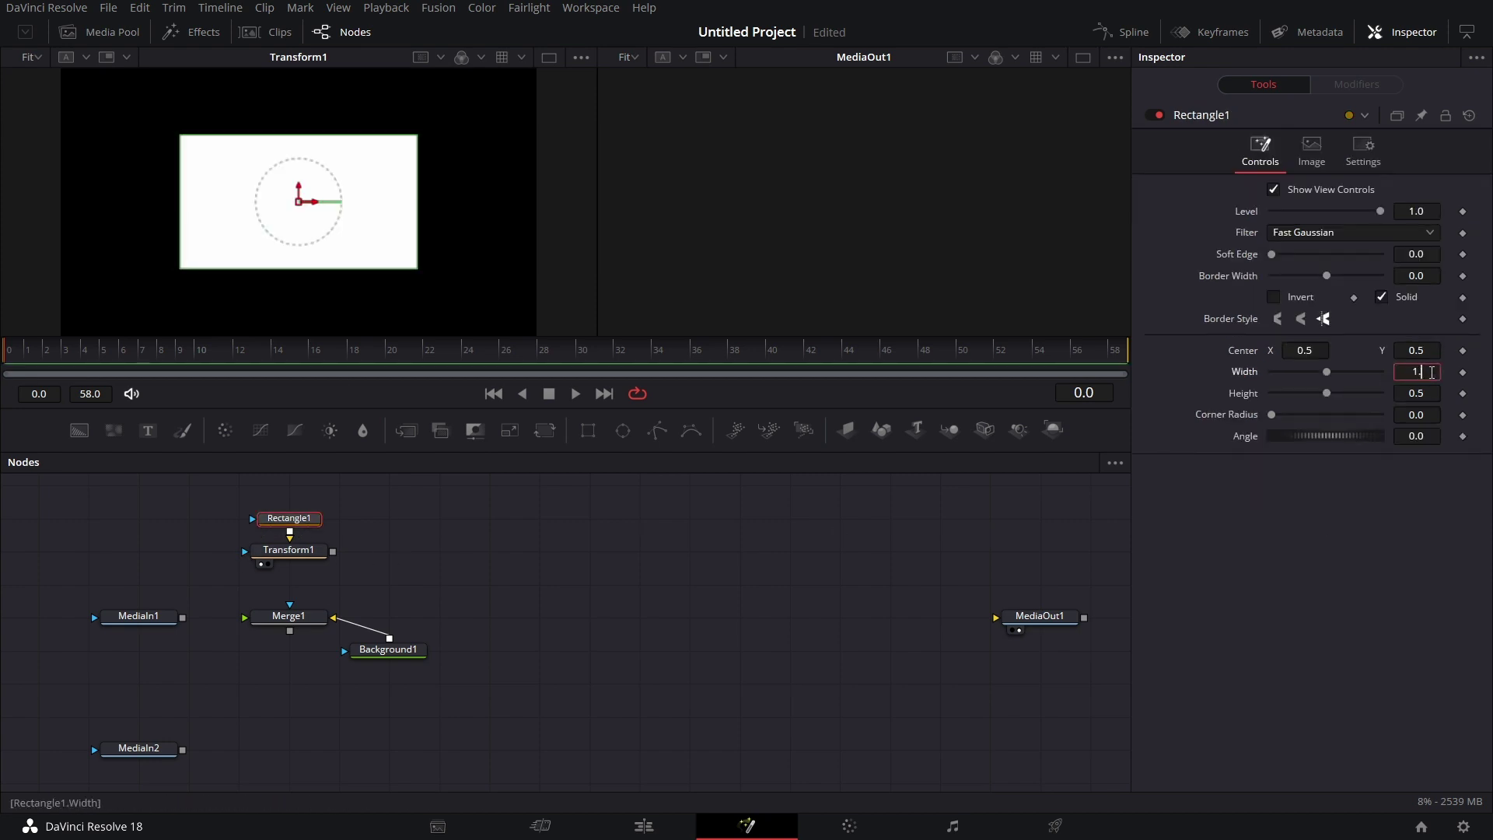
click(1431, 372)
text(1.5)
key(Tab)
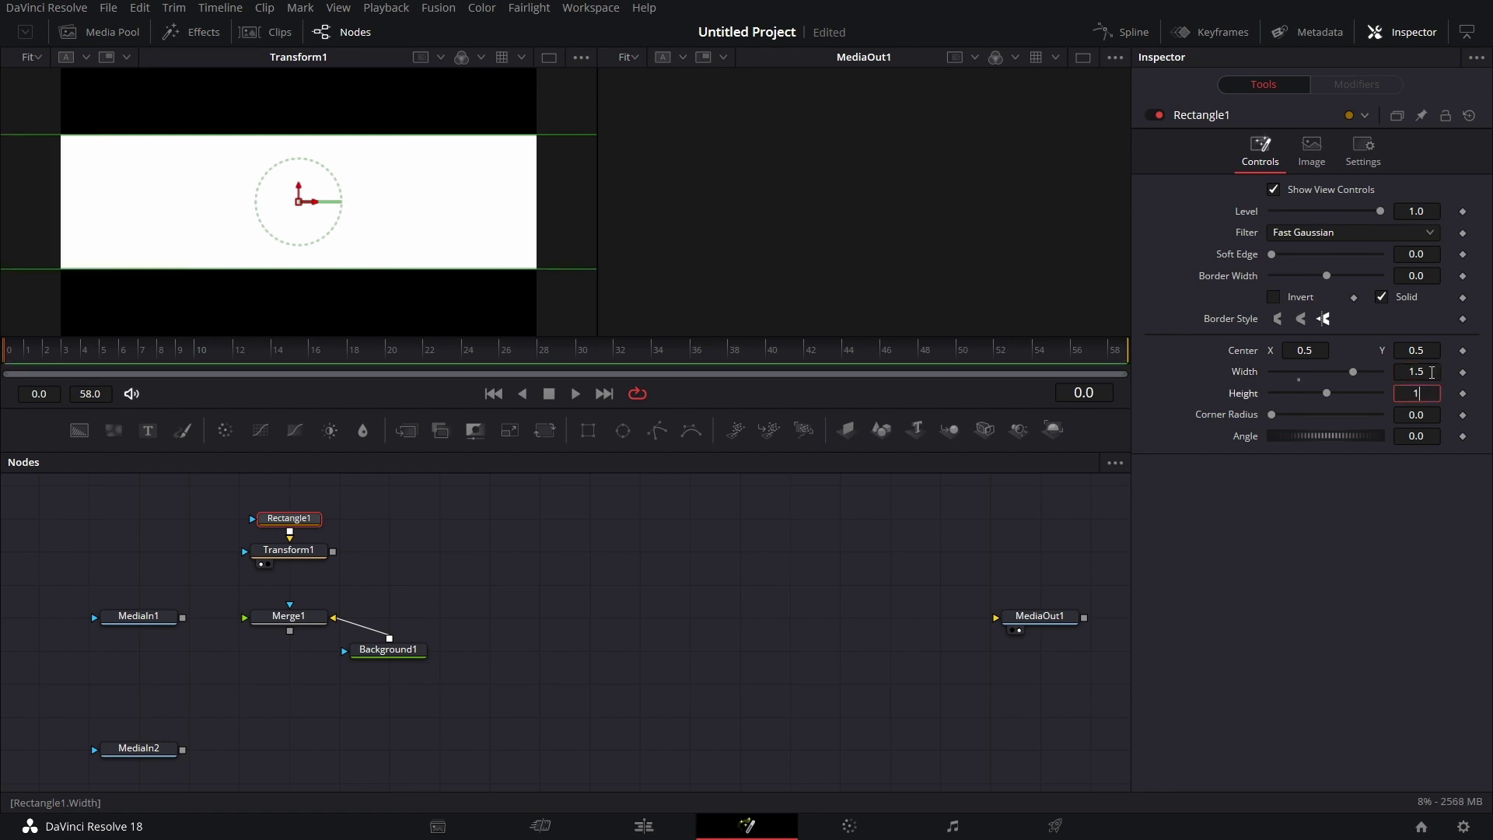
key(Tab)
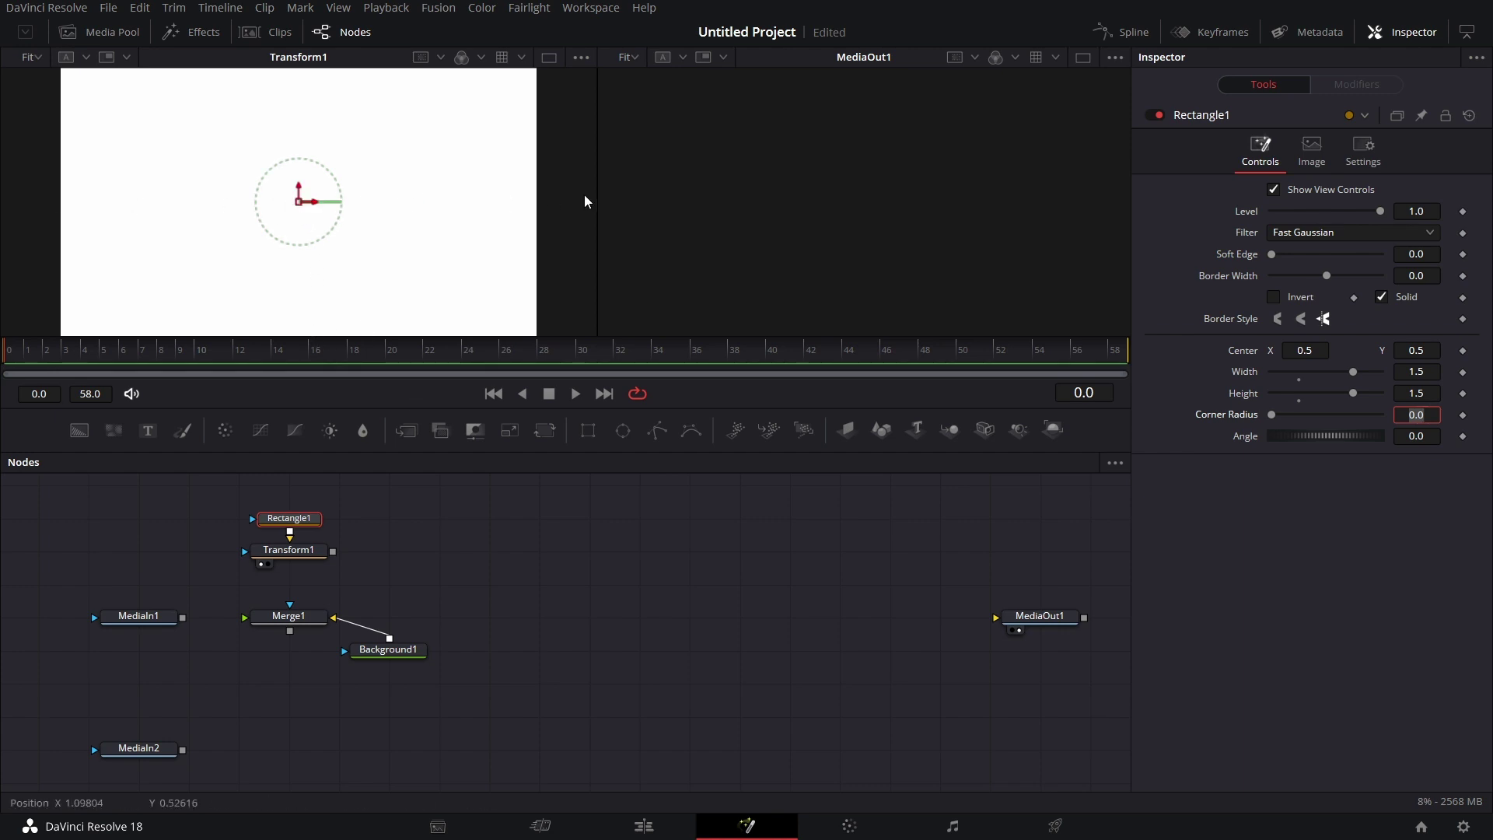
click(303, 527)
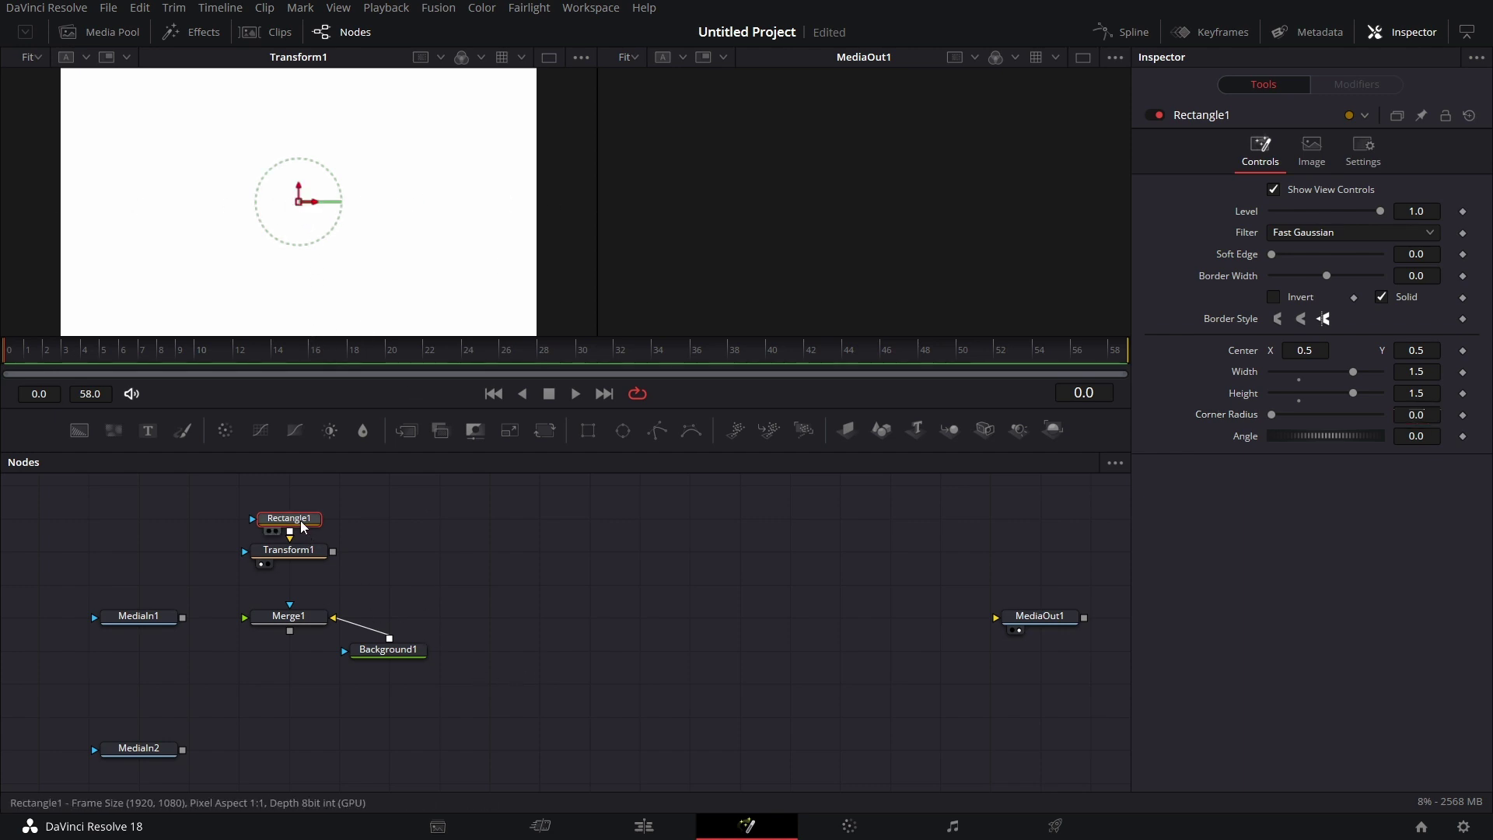
click(1429, 352)
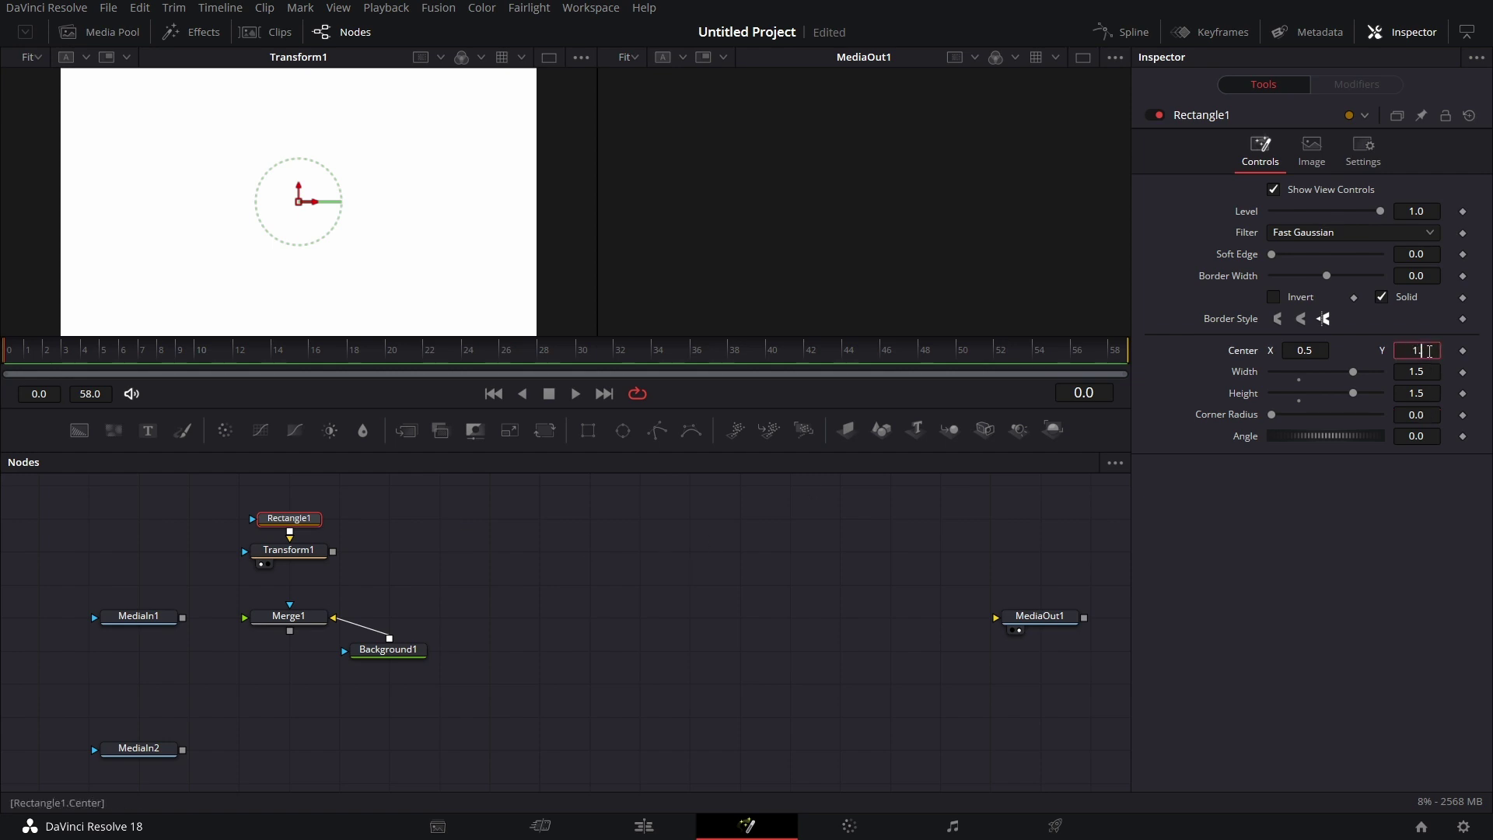
key(Return)
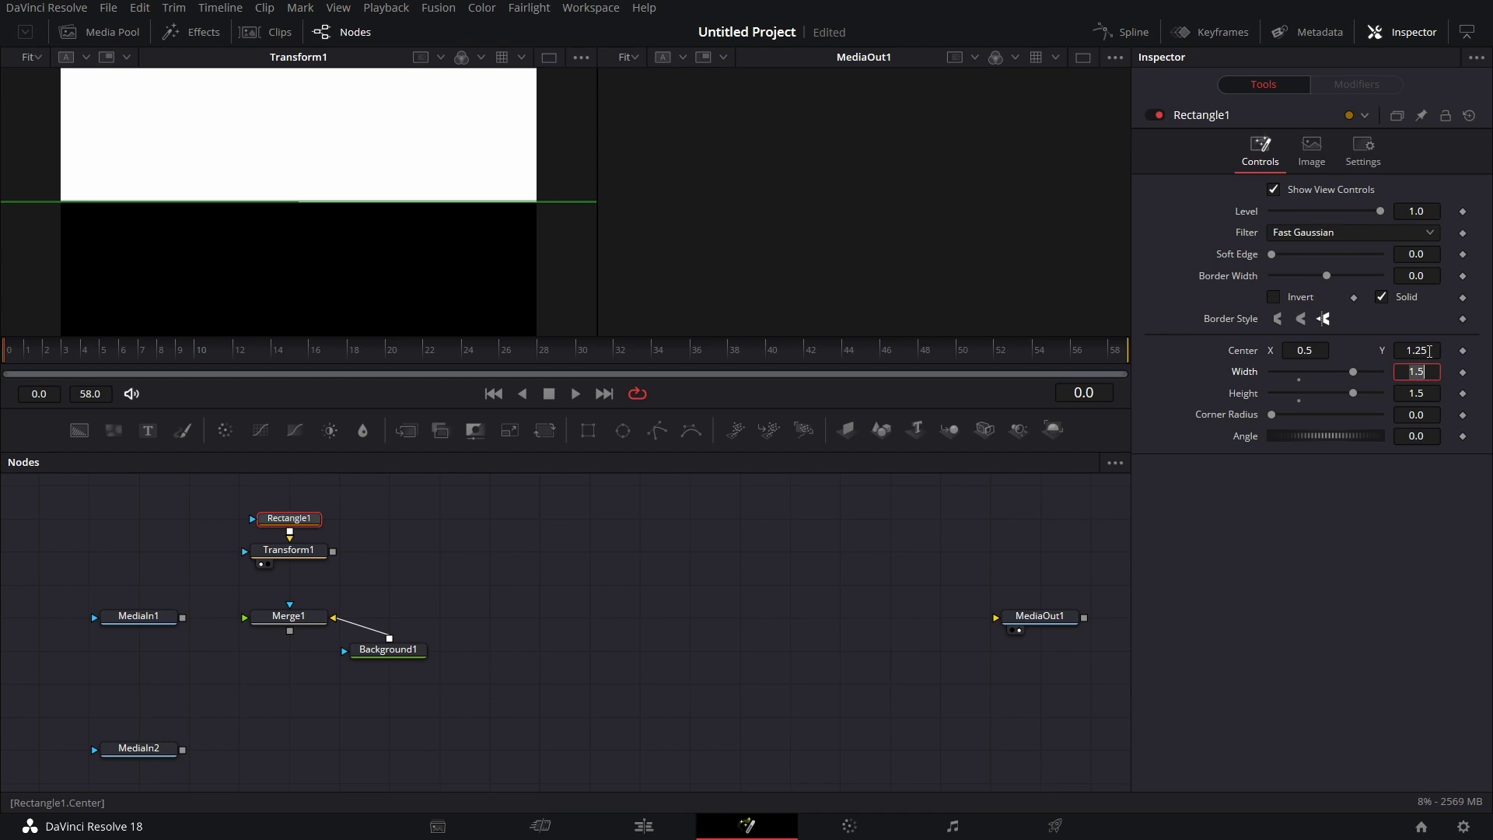
click(315, 555)
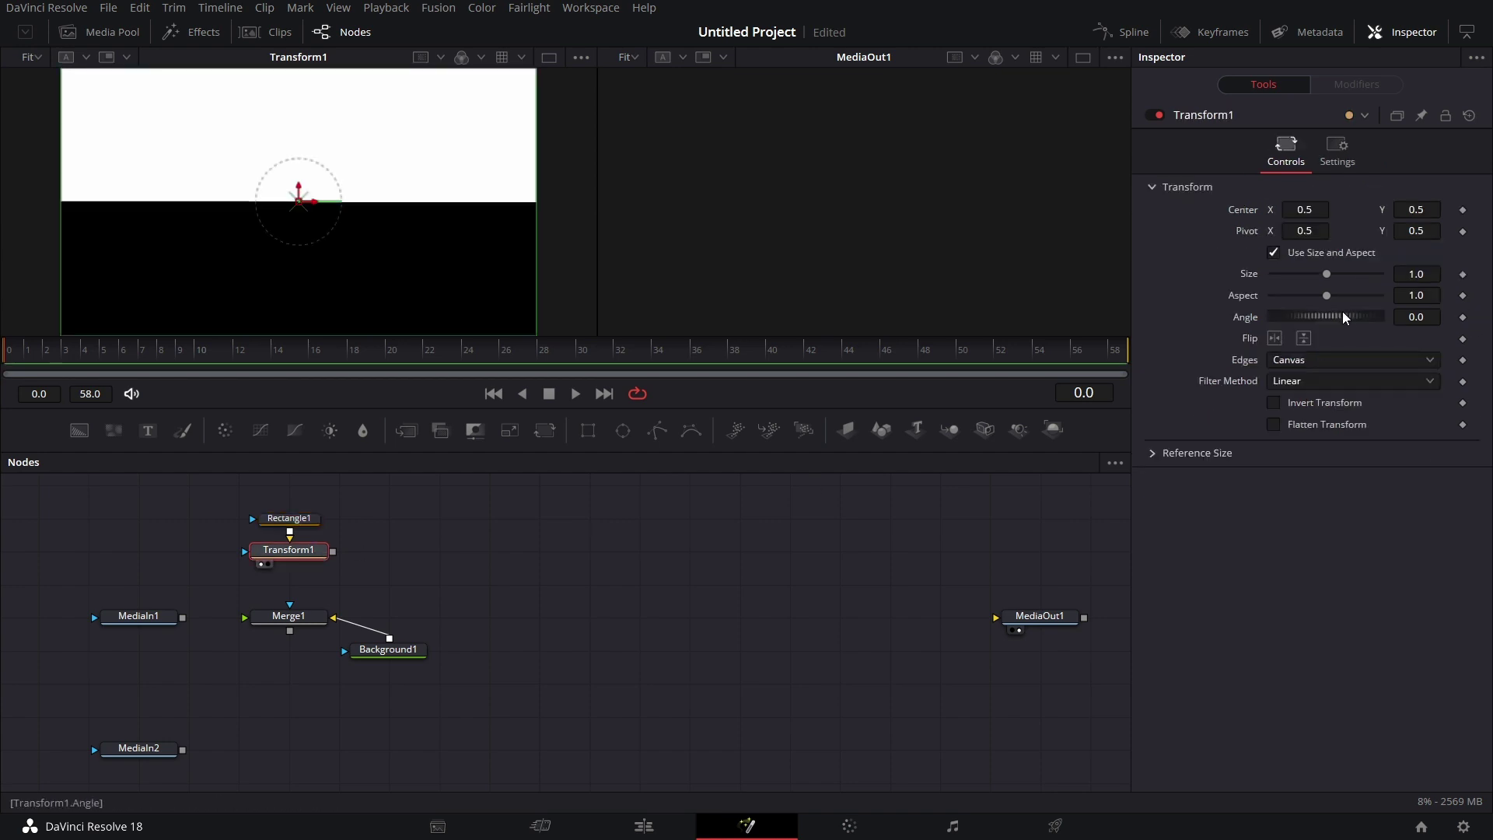
drag(1318, 316, 1353, 309)
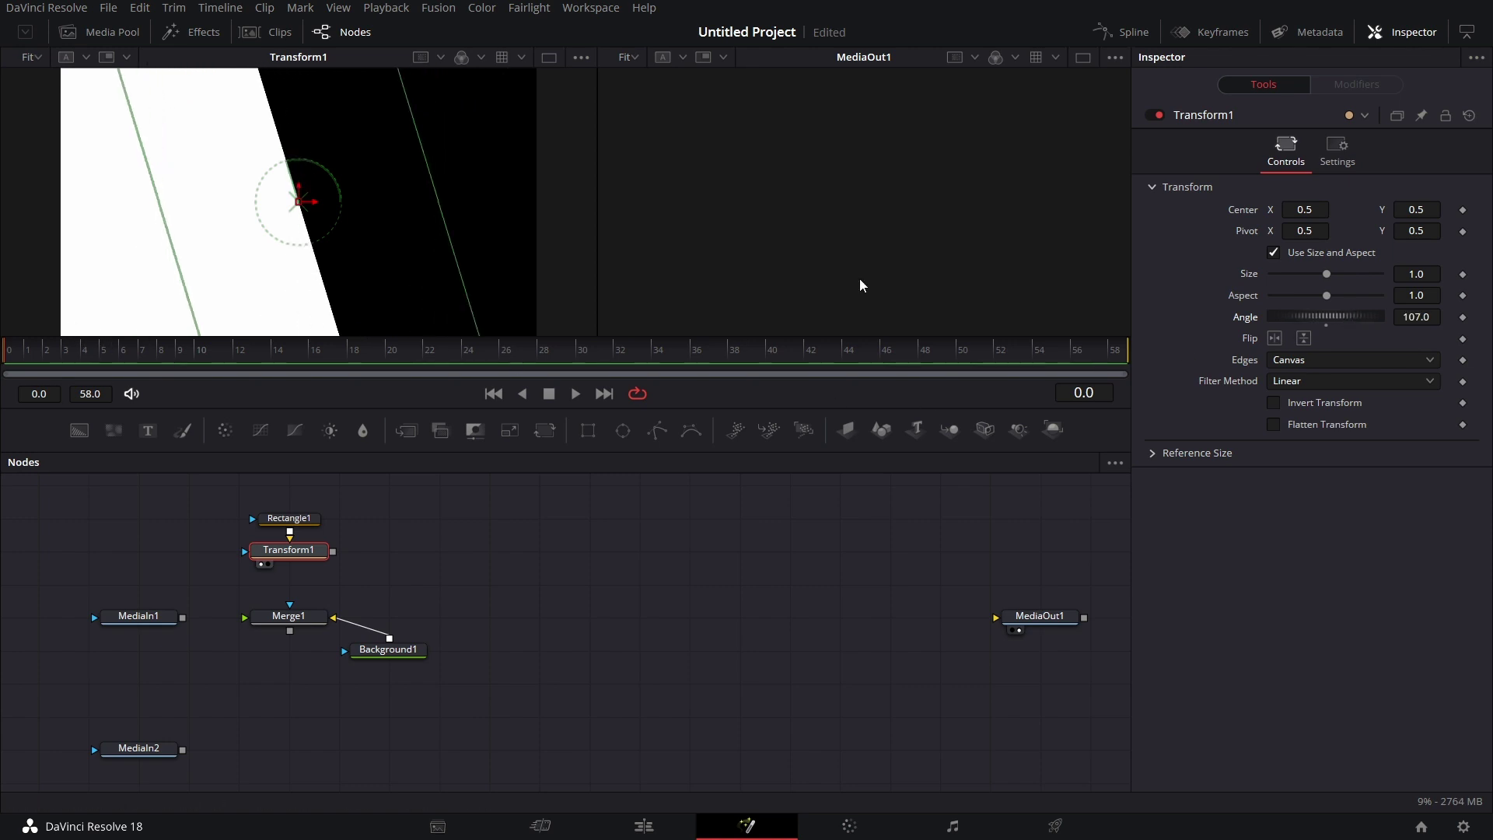
drag(1322, 319, 1376, 317)
double_click(1257, 319)
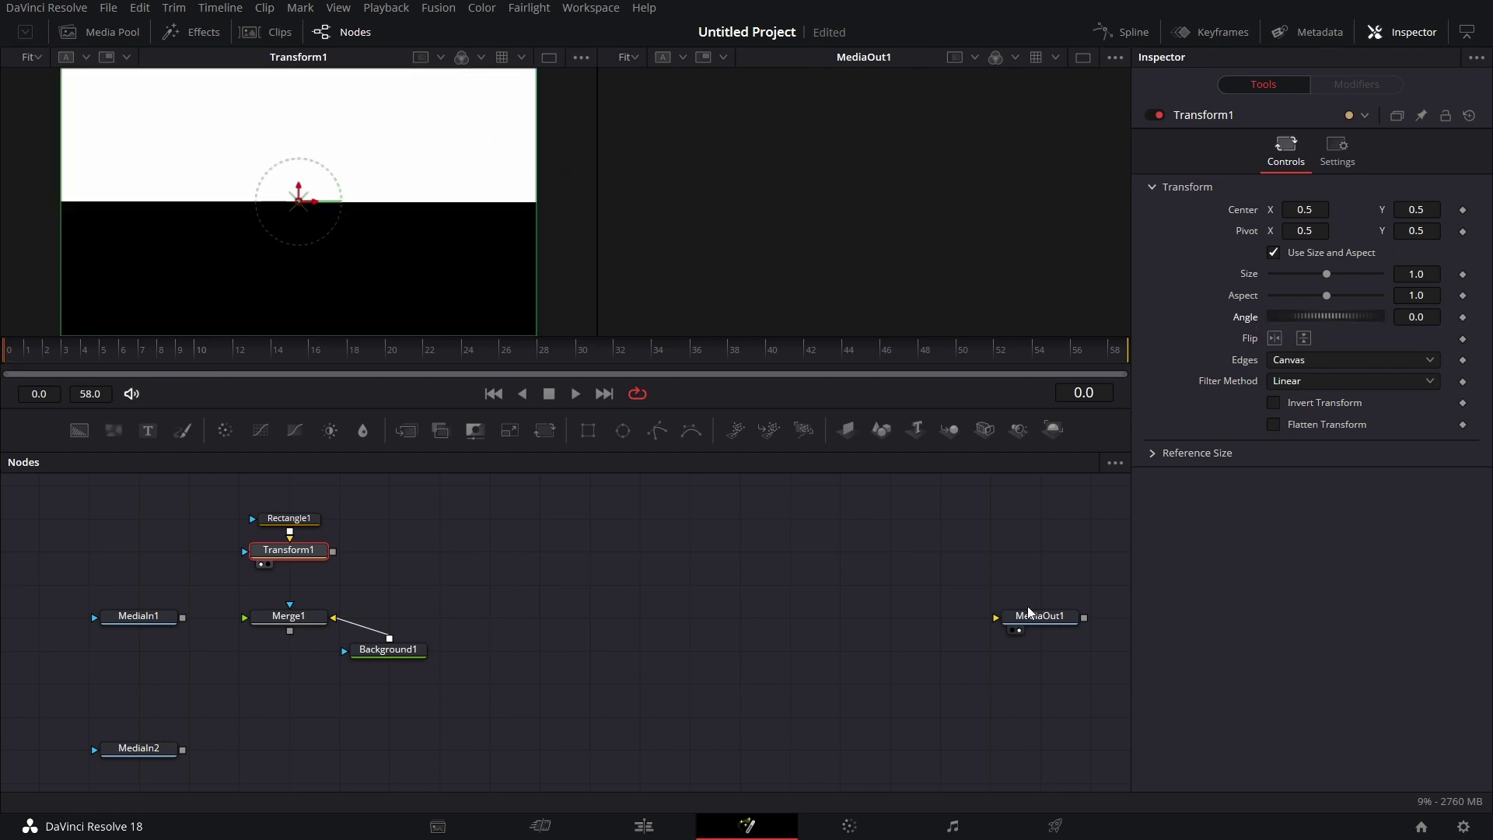
drag(420, 493, 251, 572)
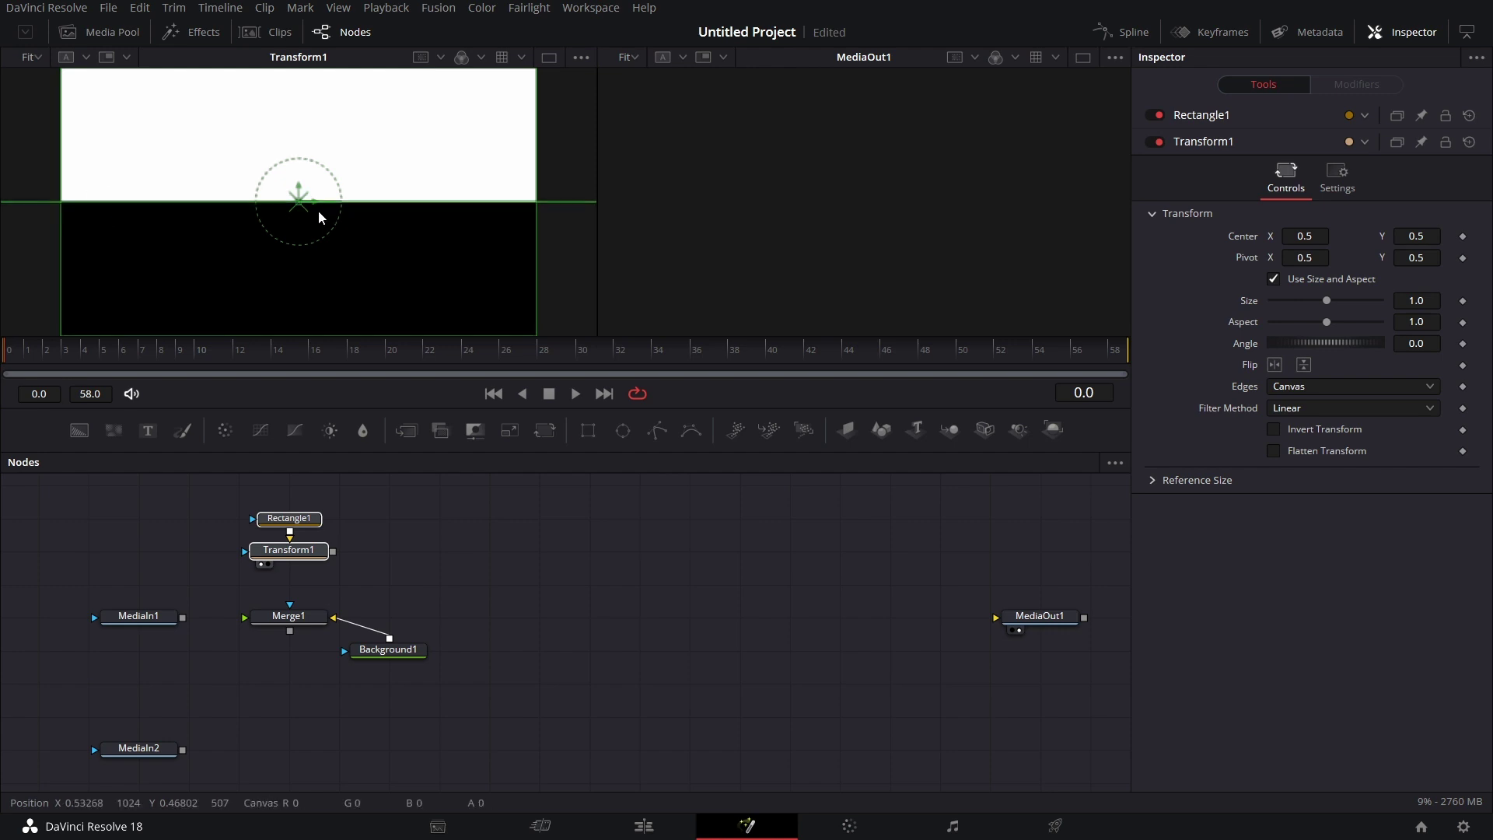
click(557, 563)
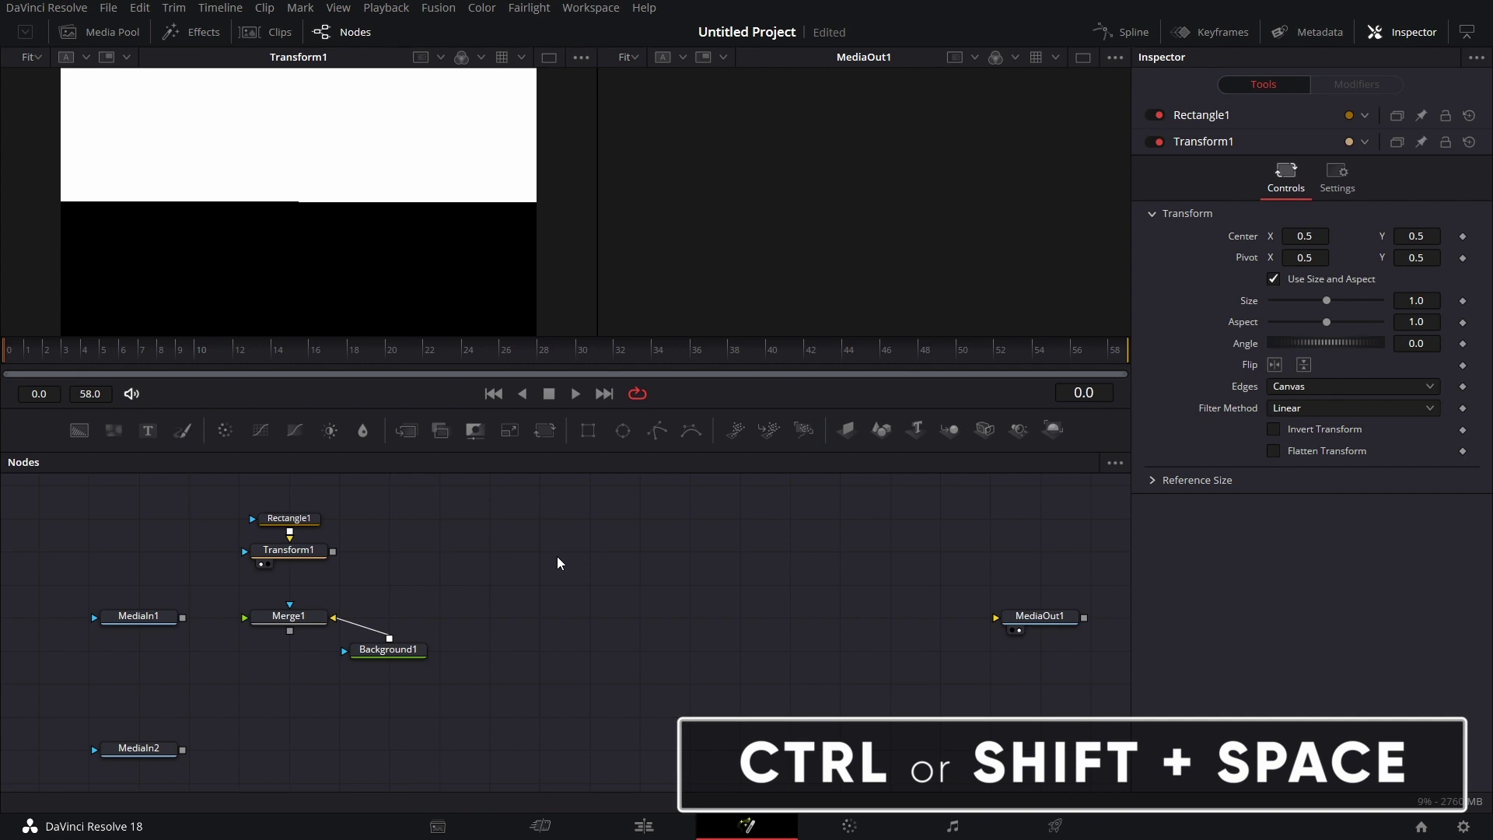
Add a Displace node via tool search and connect Transform1 into Displace1.
key(shift+space)
text(displac)
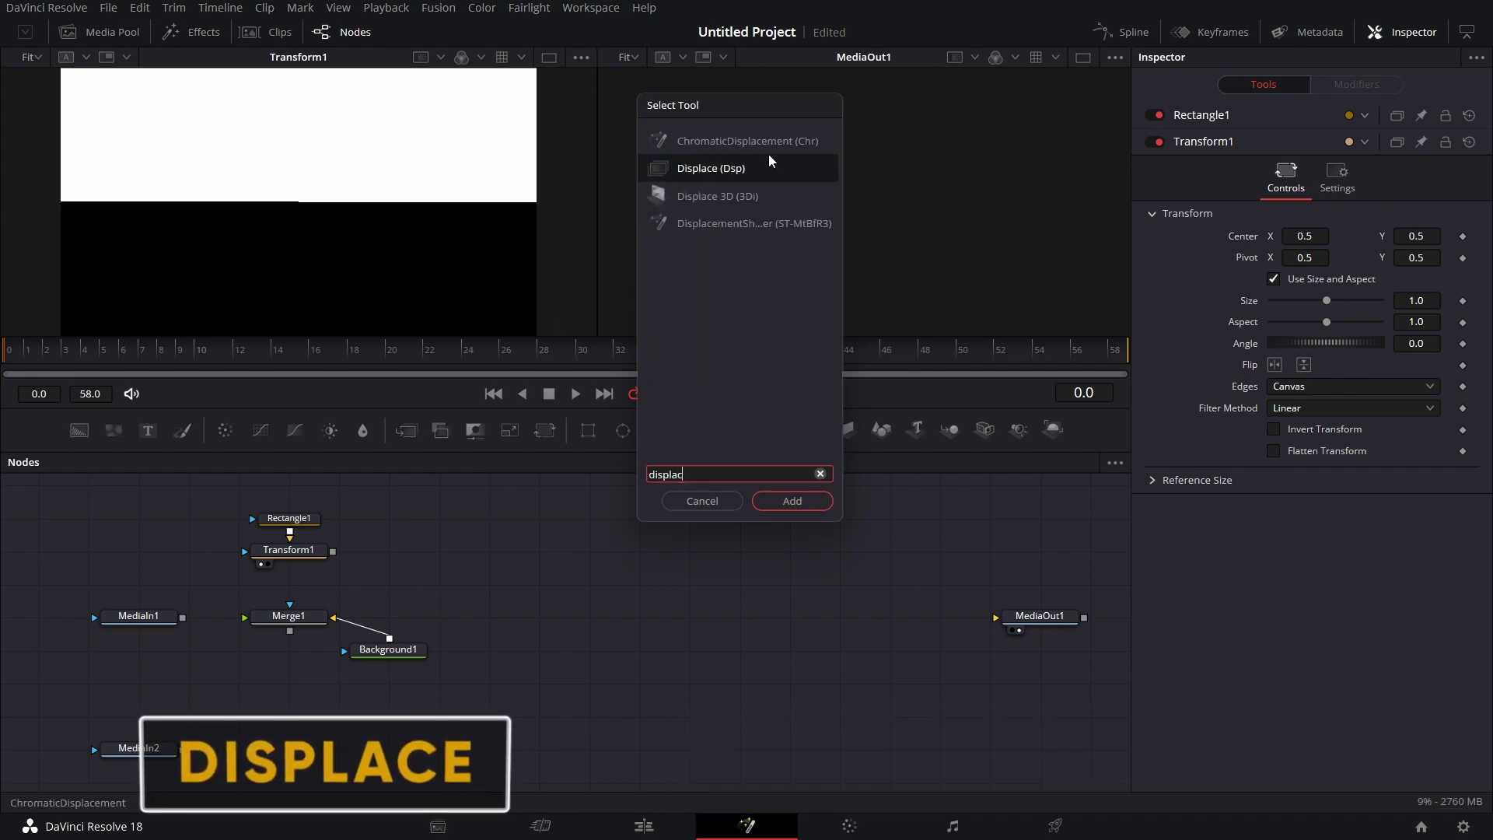
click(809, 511)
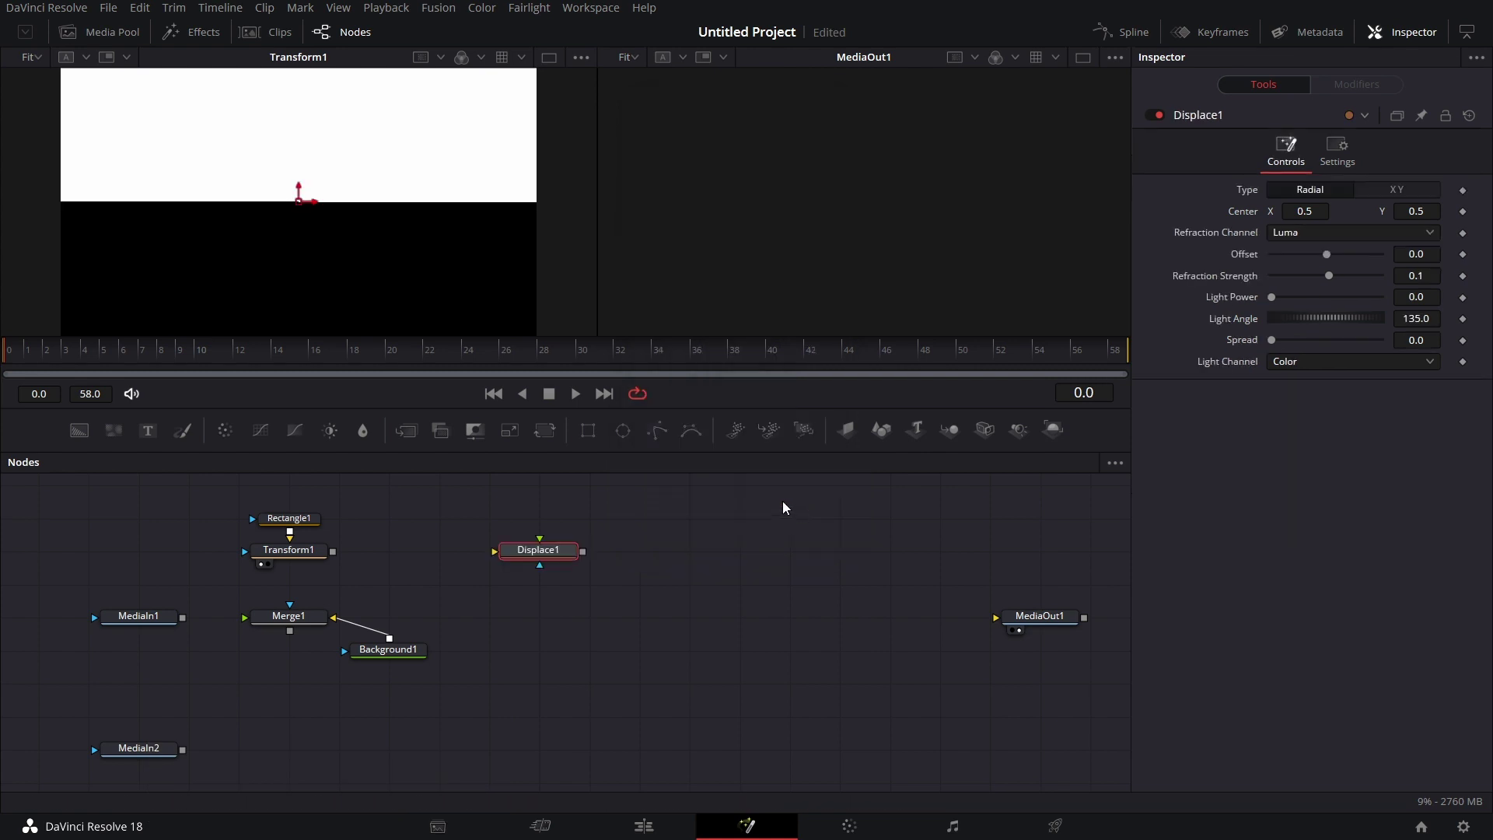
drag(332, 550, 472, 536)
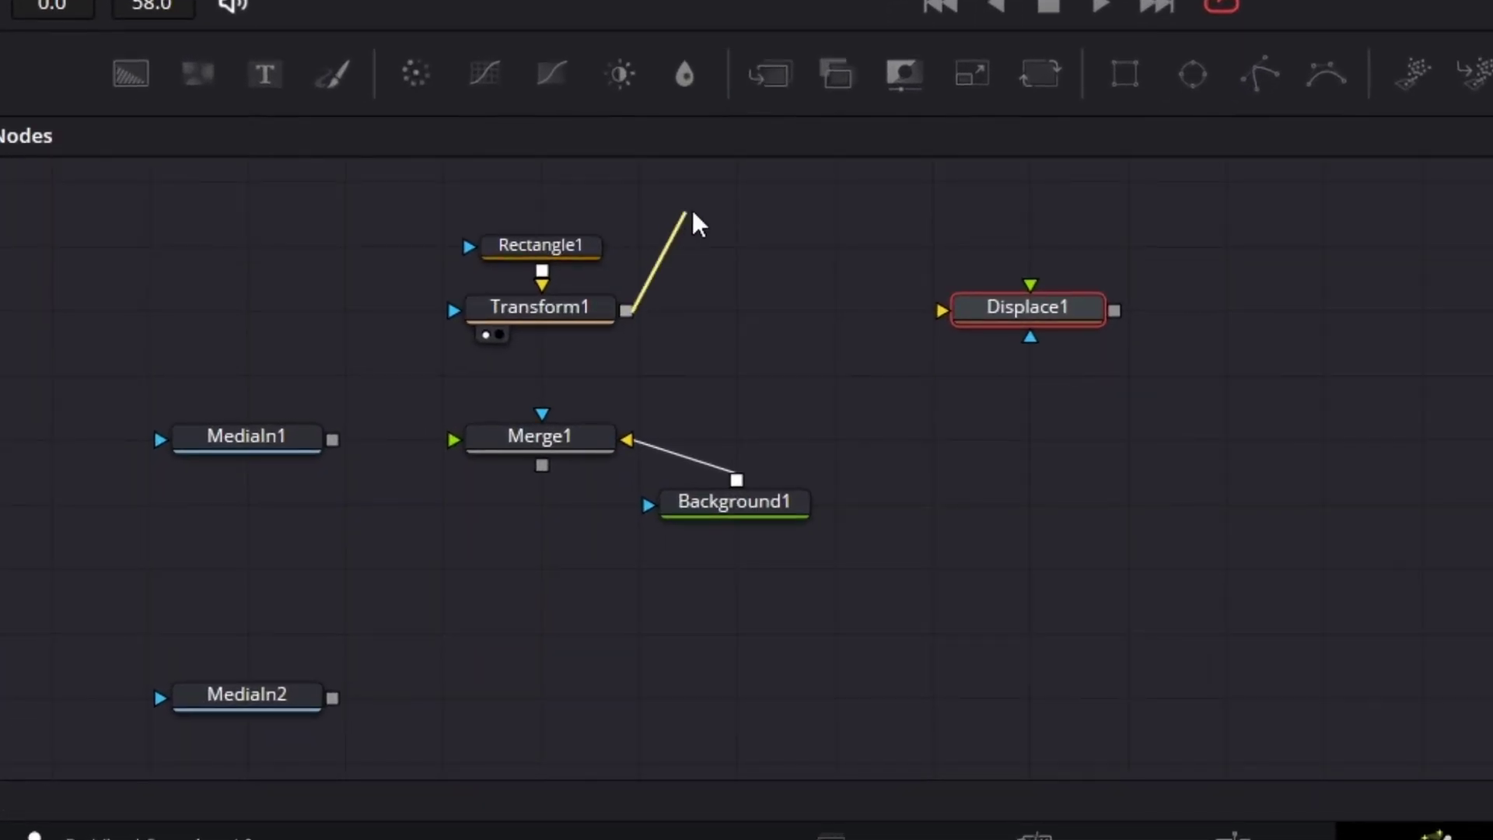
drag(899, 279, 938, 307)
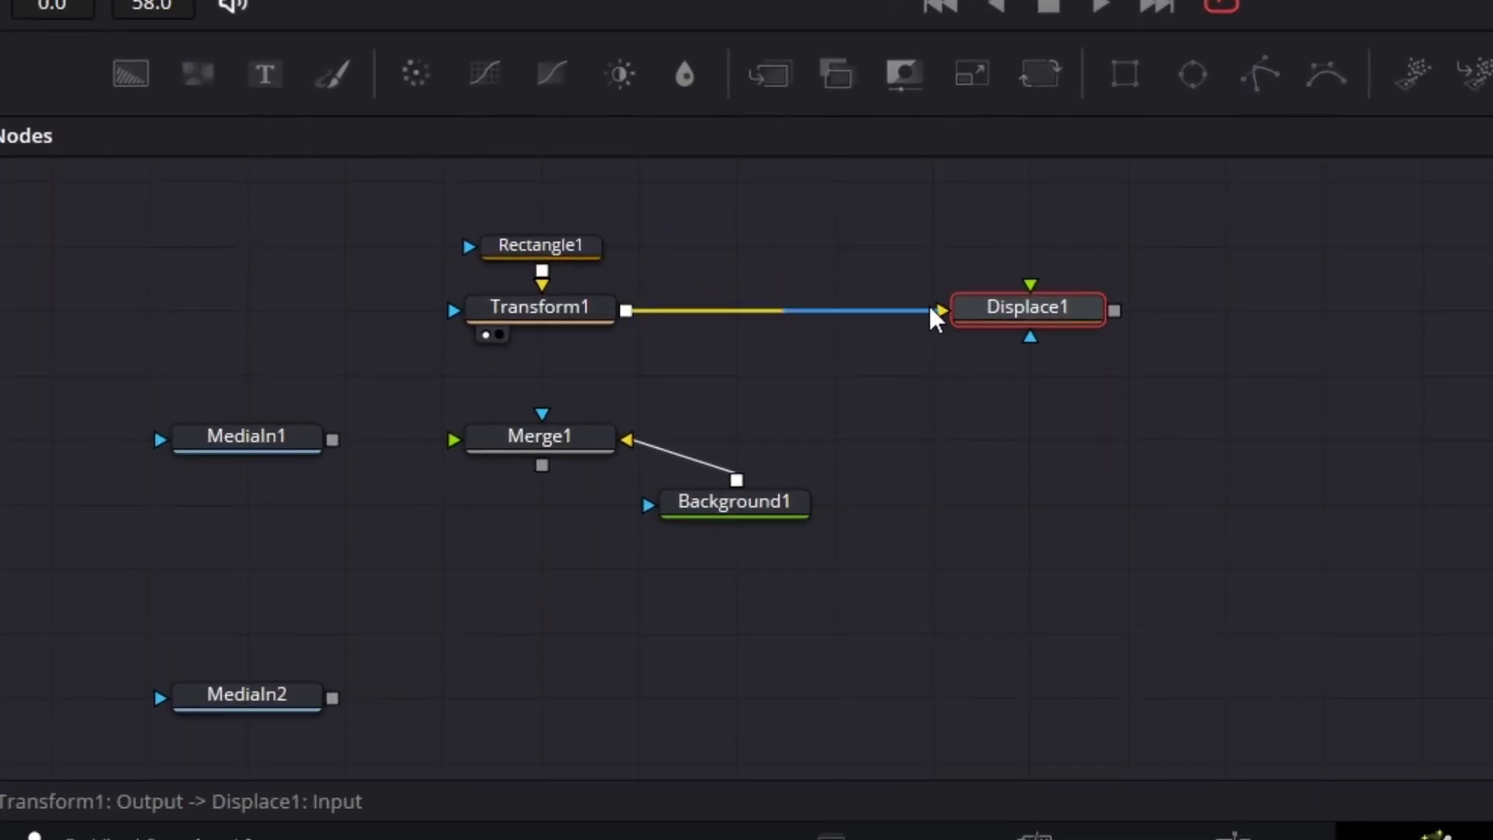
Move Displace1 beside Transform1 and add a FastNoise node feeding it.
drag(1060, 311, 865, 313)
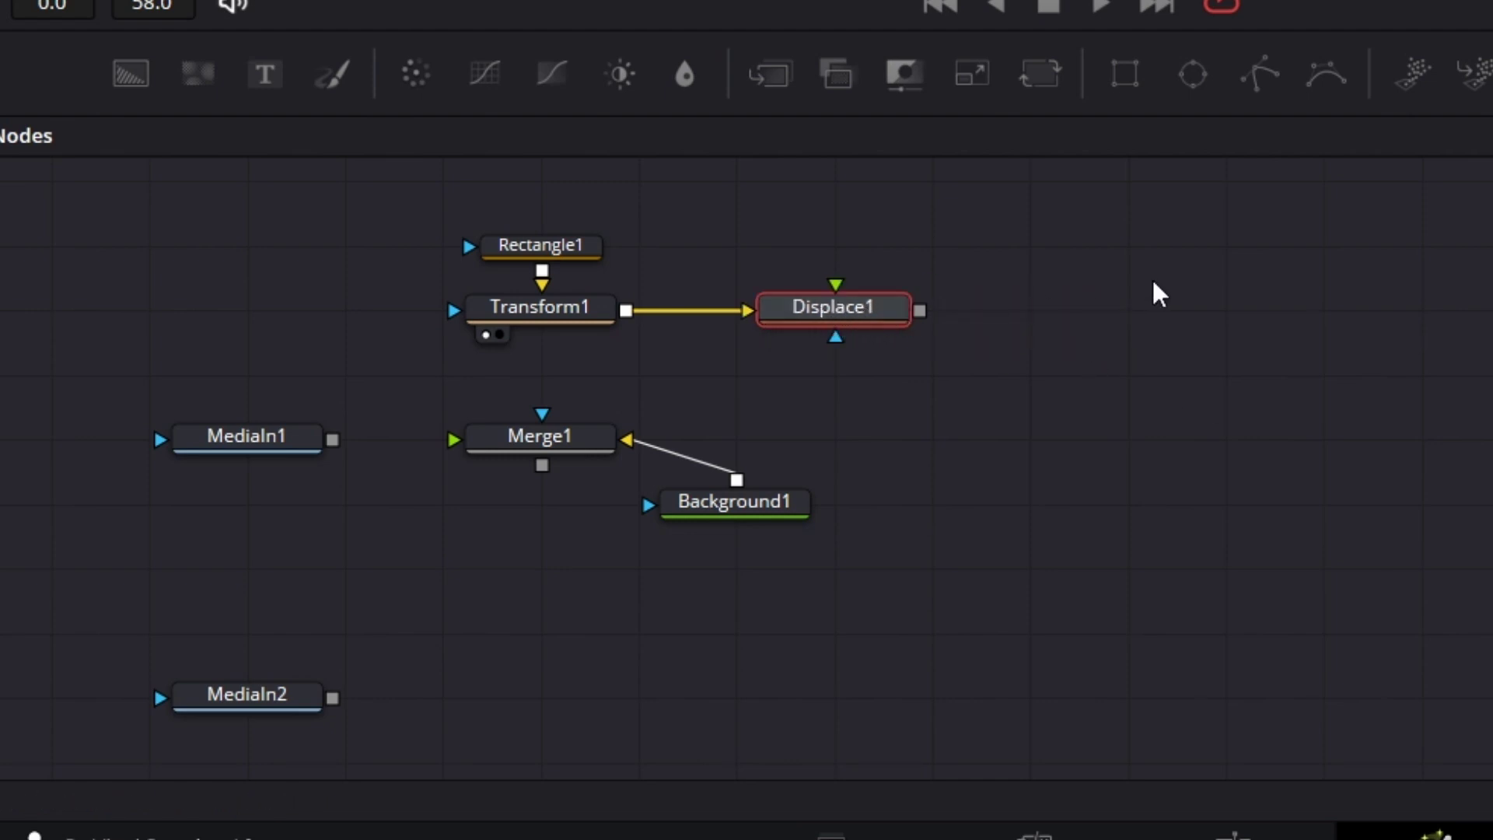
drag(199, 74, 843, 313)
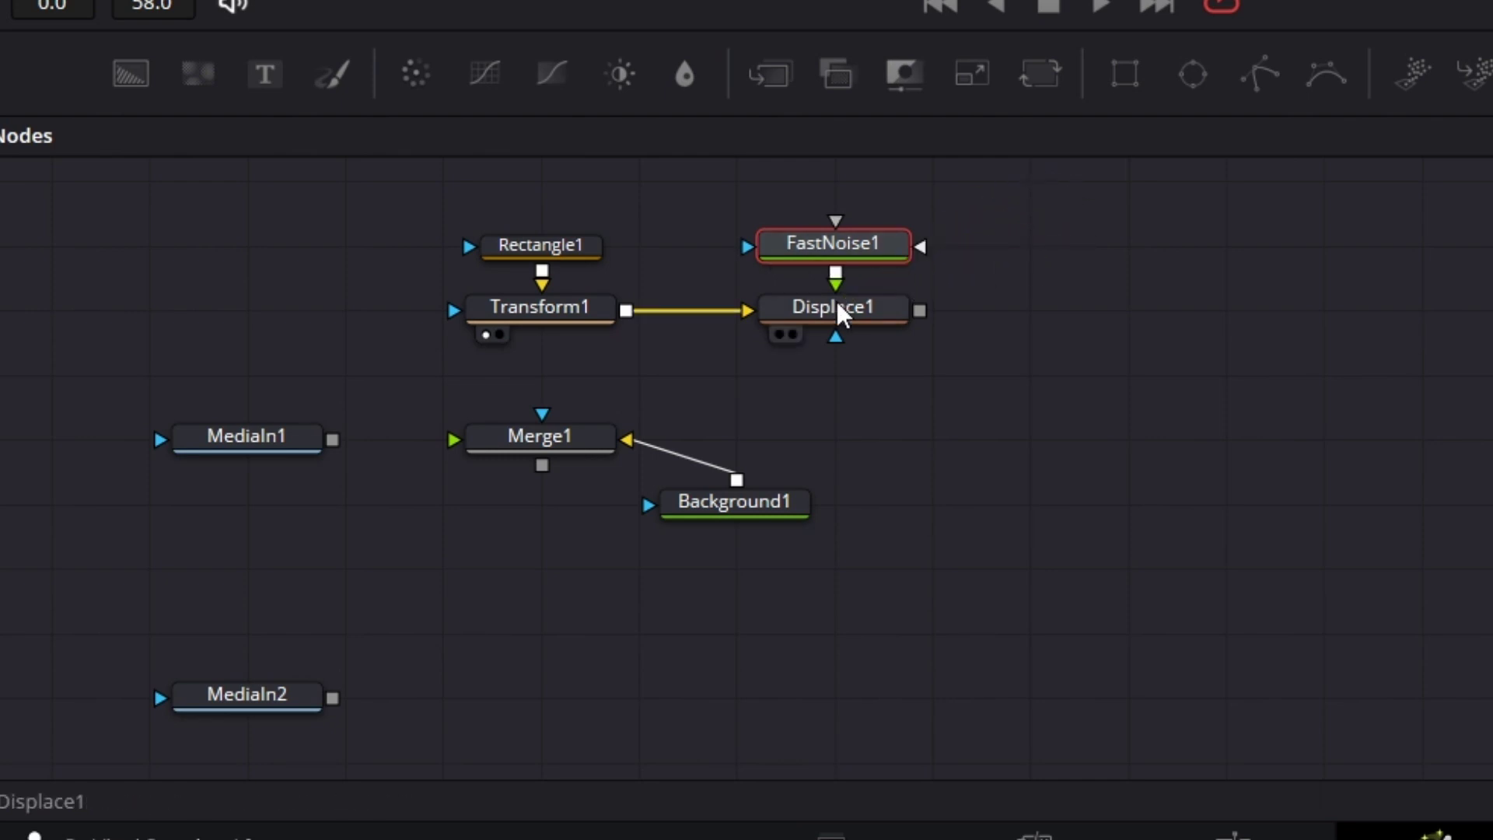
click(488, 542)
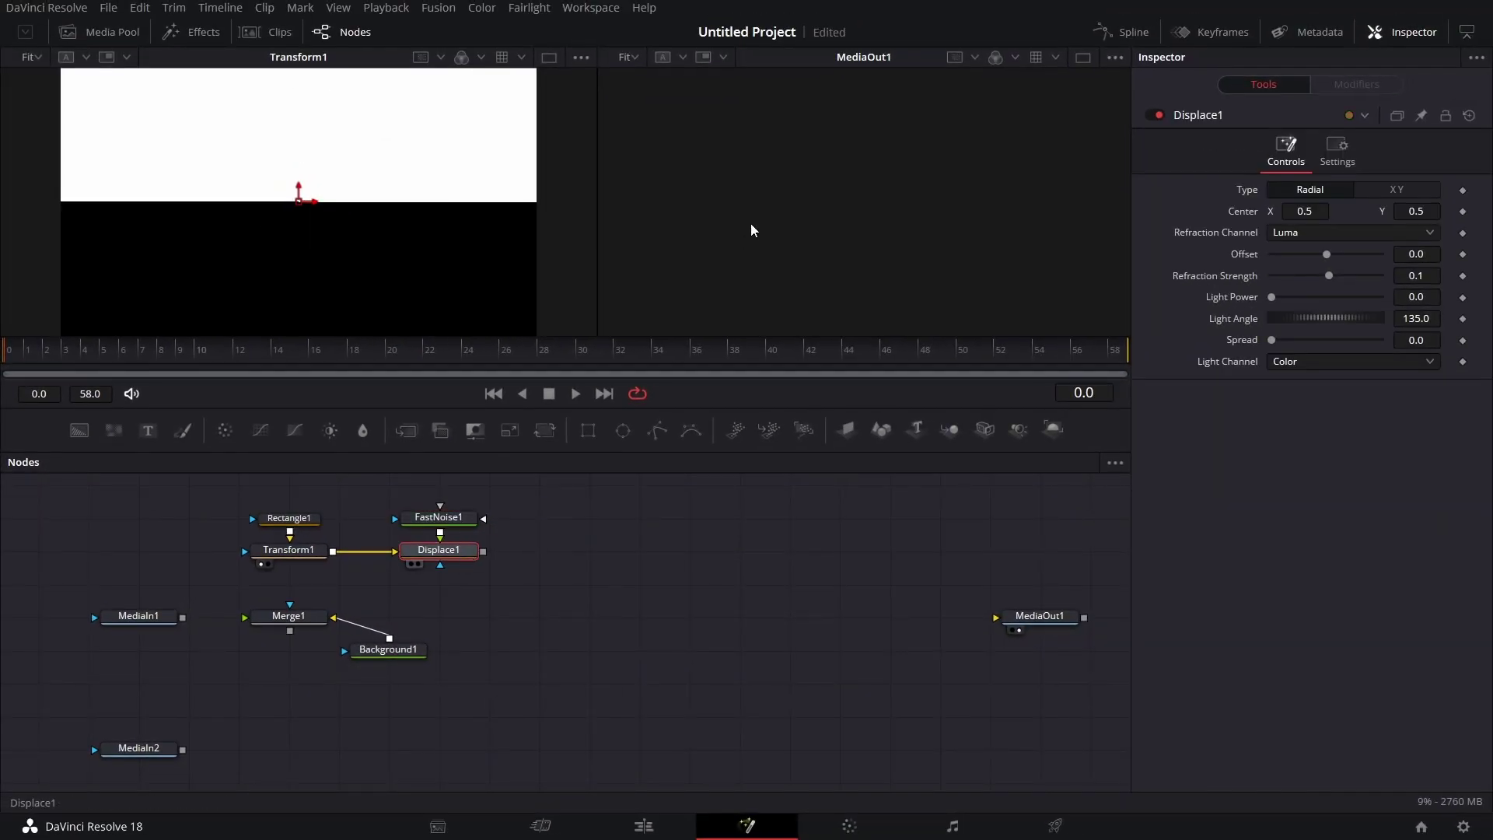
Set Displace1 to XY with X refraction 0.037 and Y refraction 0.038, then view FastNoise1.
key(2)
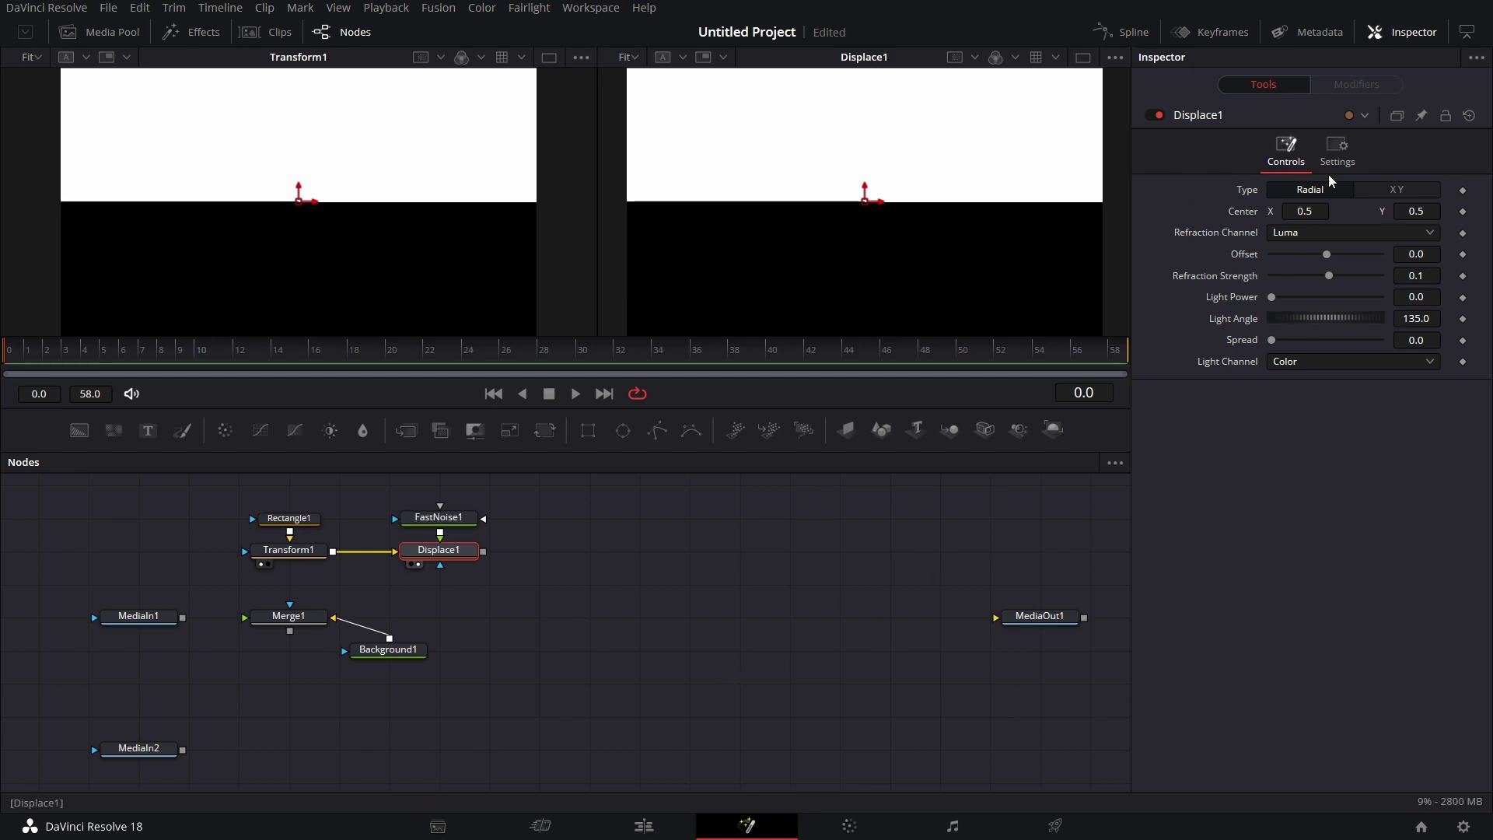
click(1404, 189)
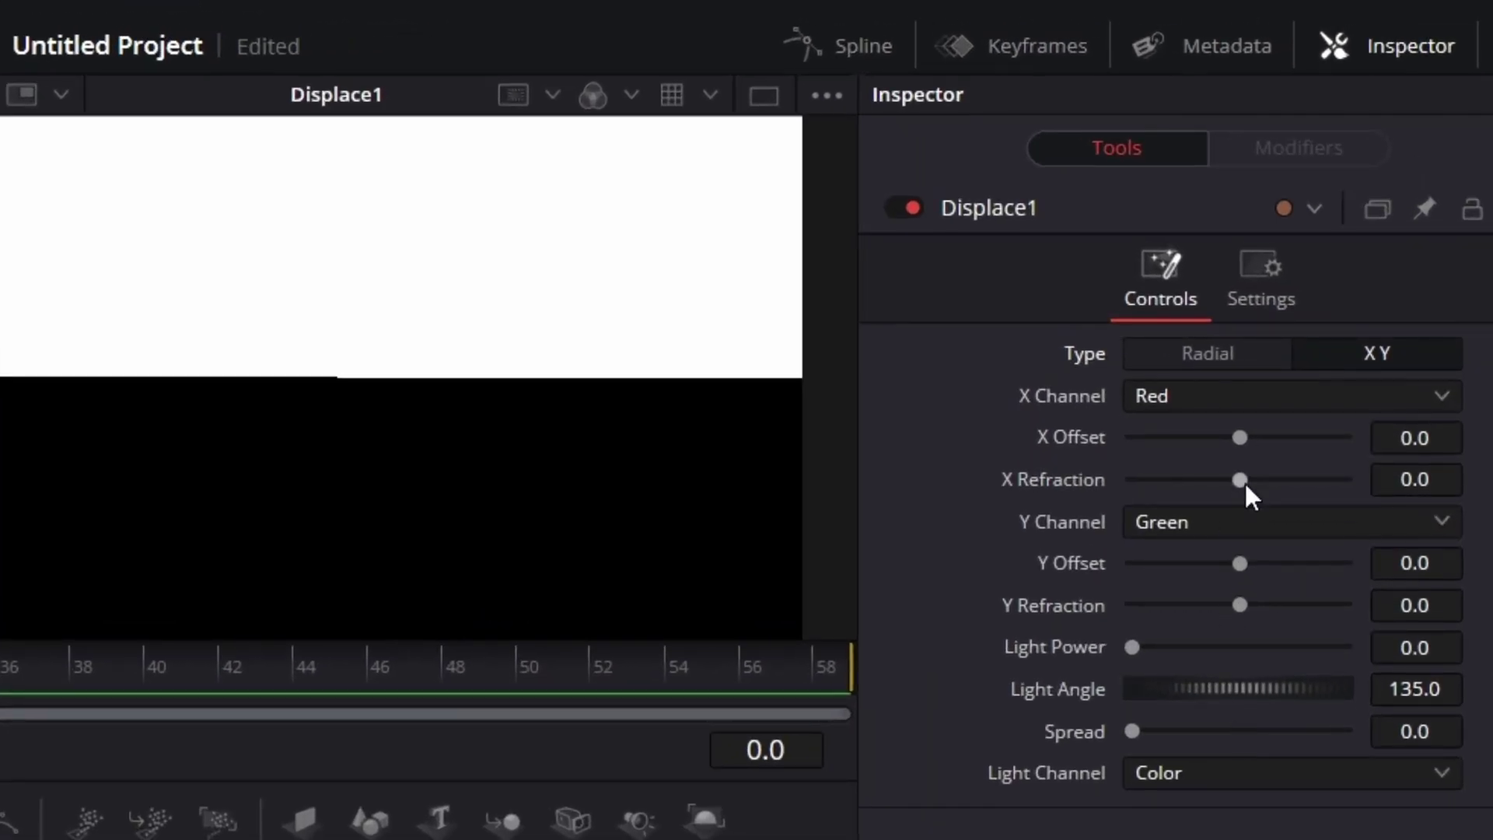
drag(1239, 478, 1278, 476)
drag(1239, 604, 1278, 605)
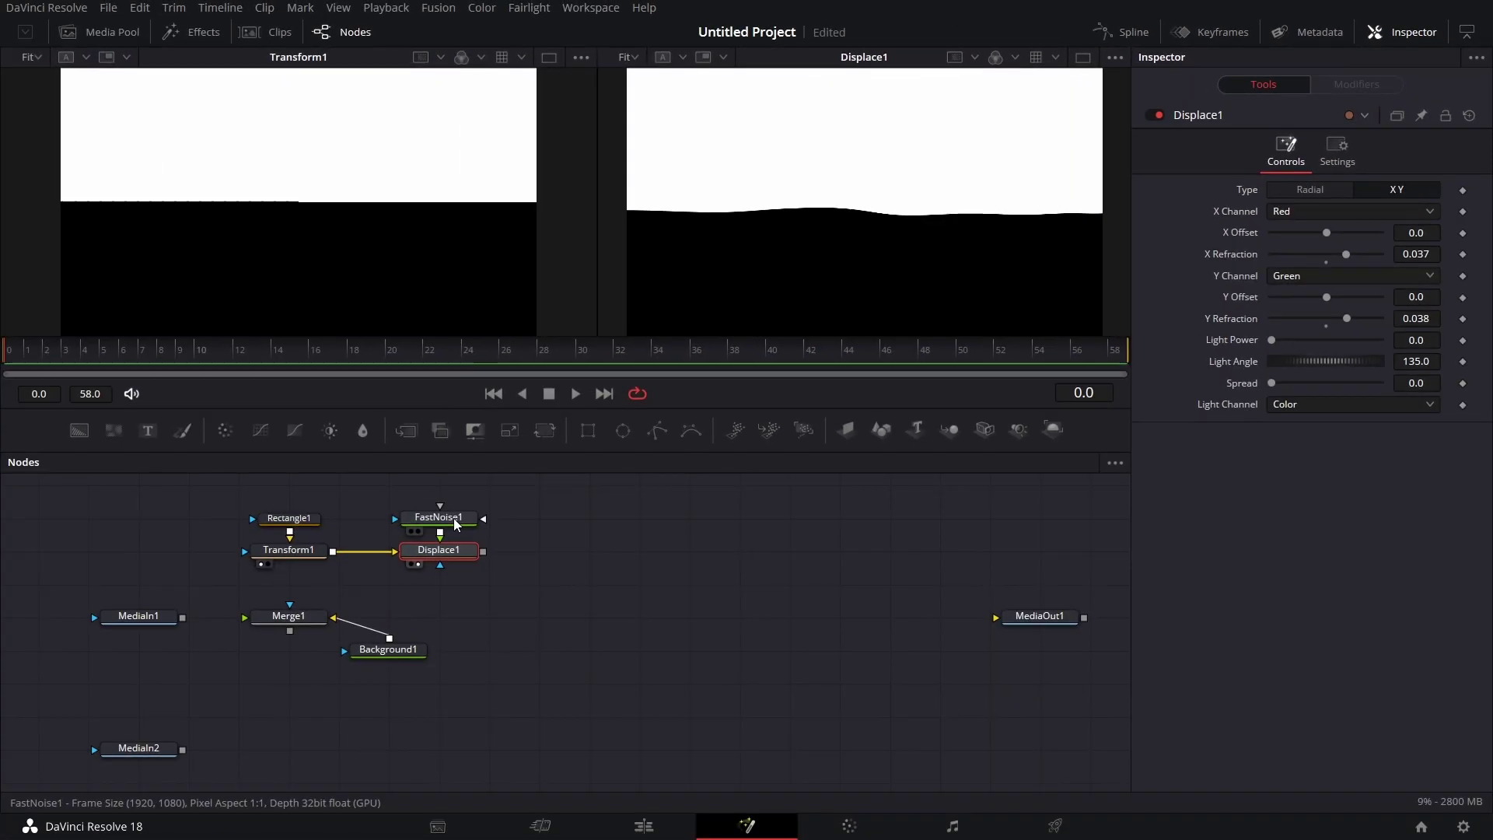
click(457, 523)
drag(459, 520, 413, 249)
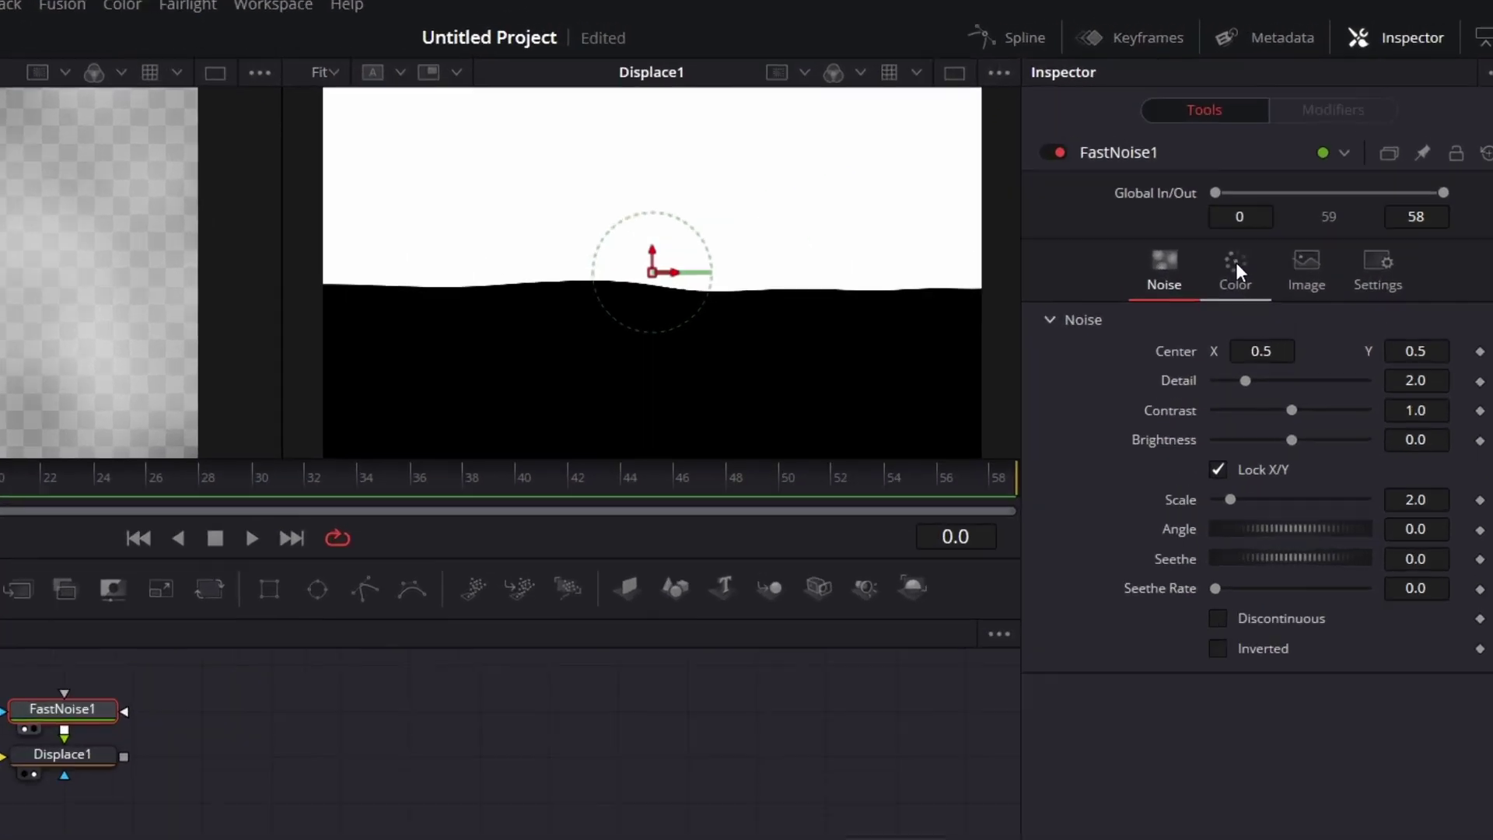
Give FastNoise1 Color 1 alpha 1.0, contrast 1.7, detail 4.88 and scale 4.09.
click(1286, 200)
drag(1182, 590, 1360, 584)
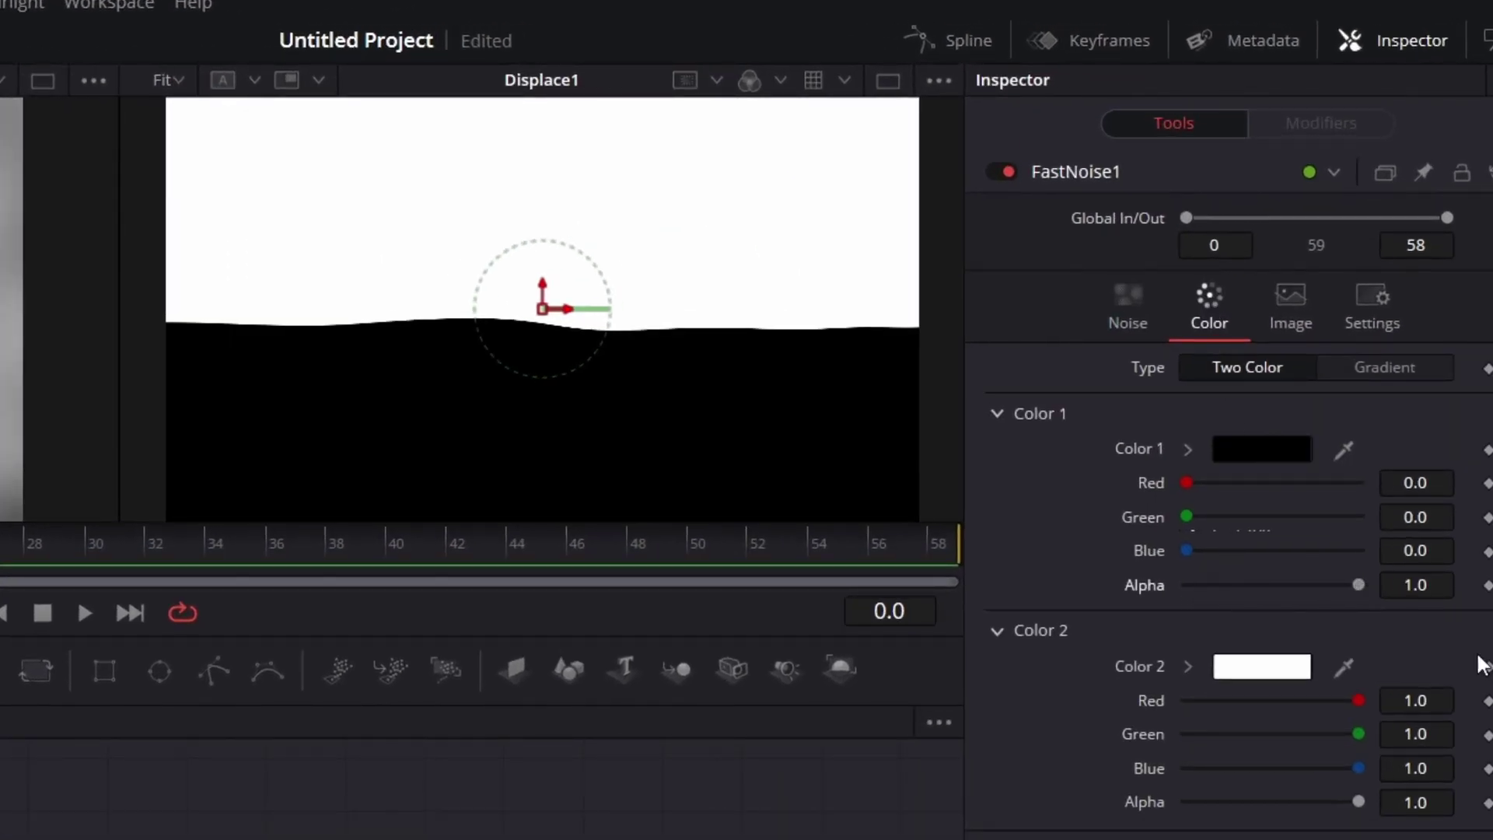
click(1127, 305)
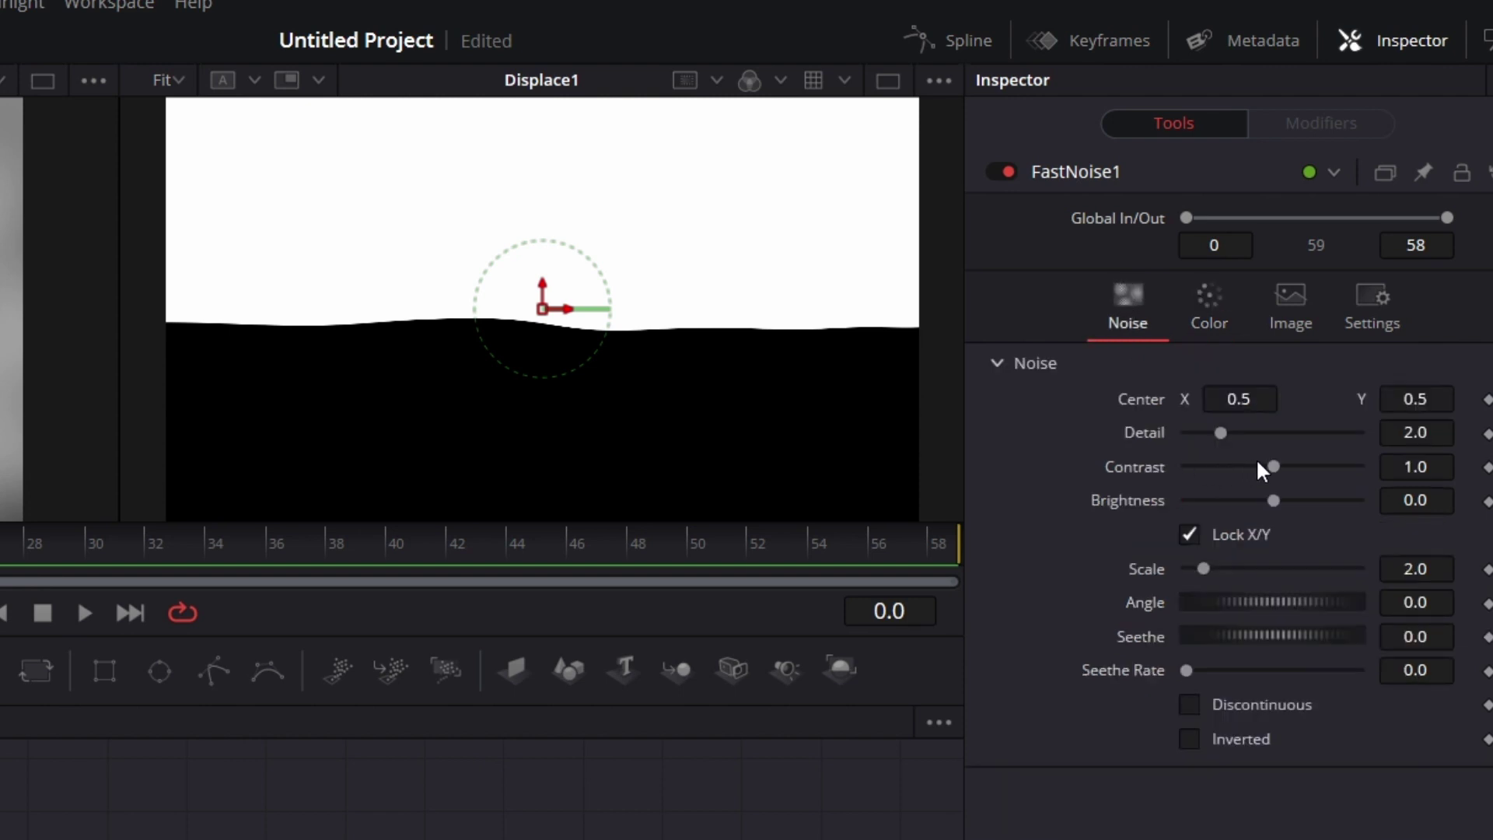
mouse_move(1275, 461)
mouse_down()
mouse_move(1290, 460)
mouse_move(1236, 432)
mouse_move(1271, 432)
mouse_up()
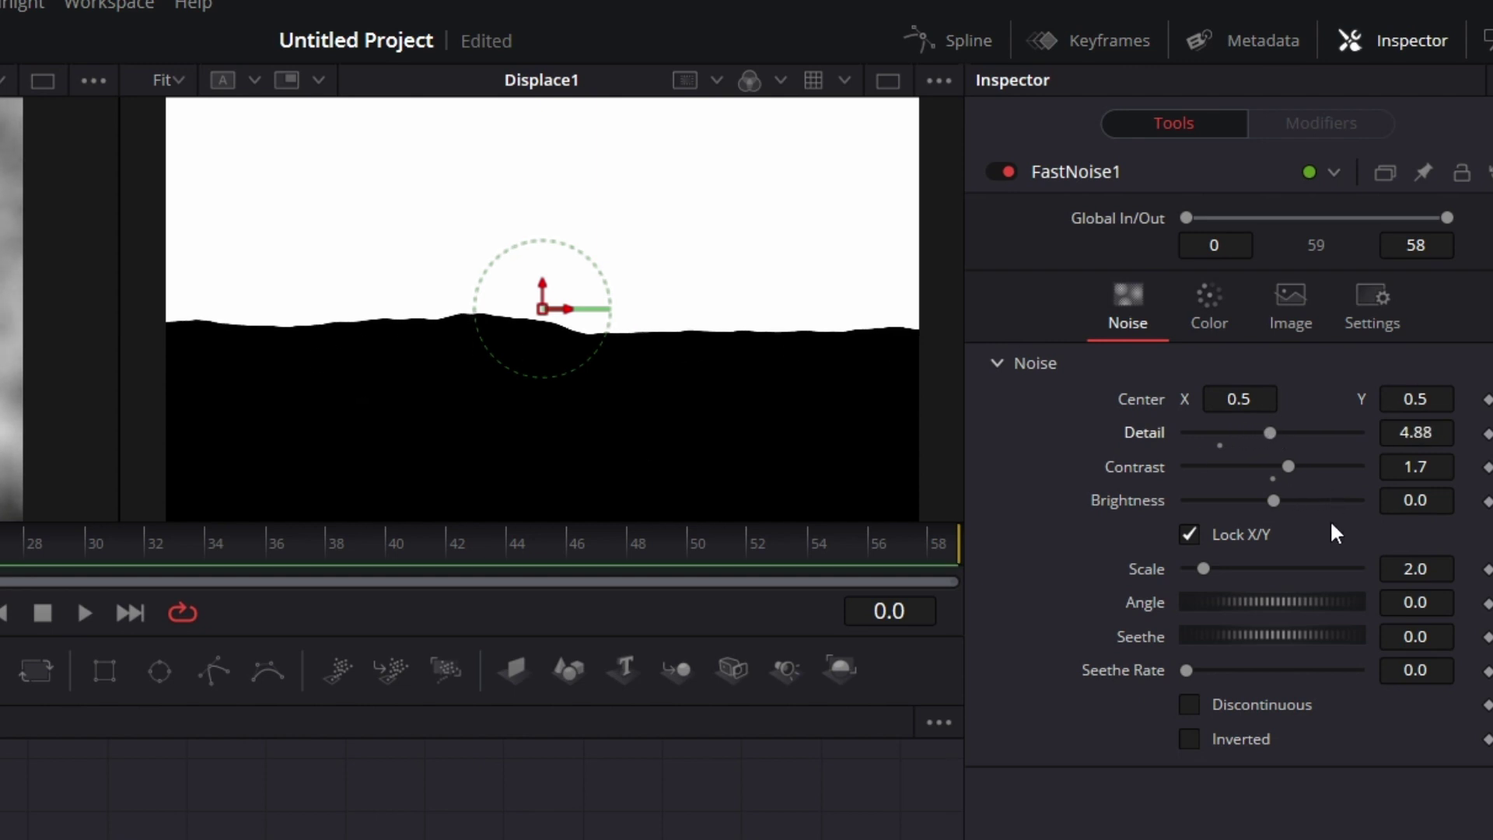
drag(1210, 571, 1226, 572)
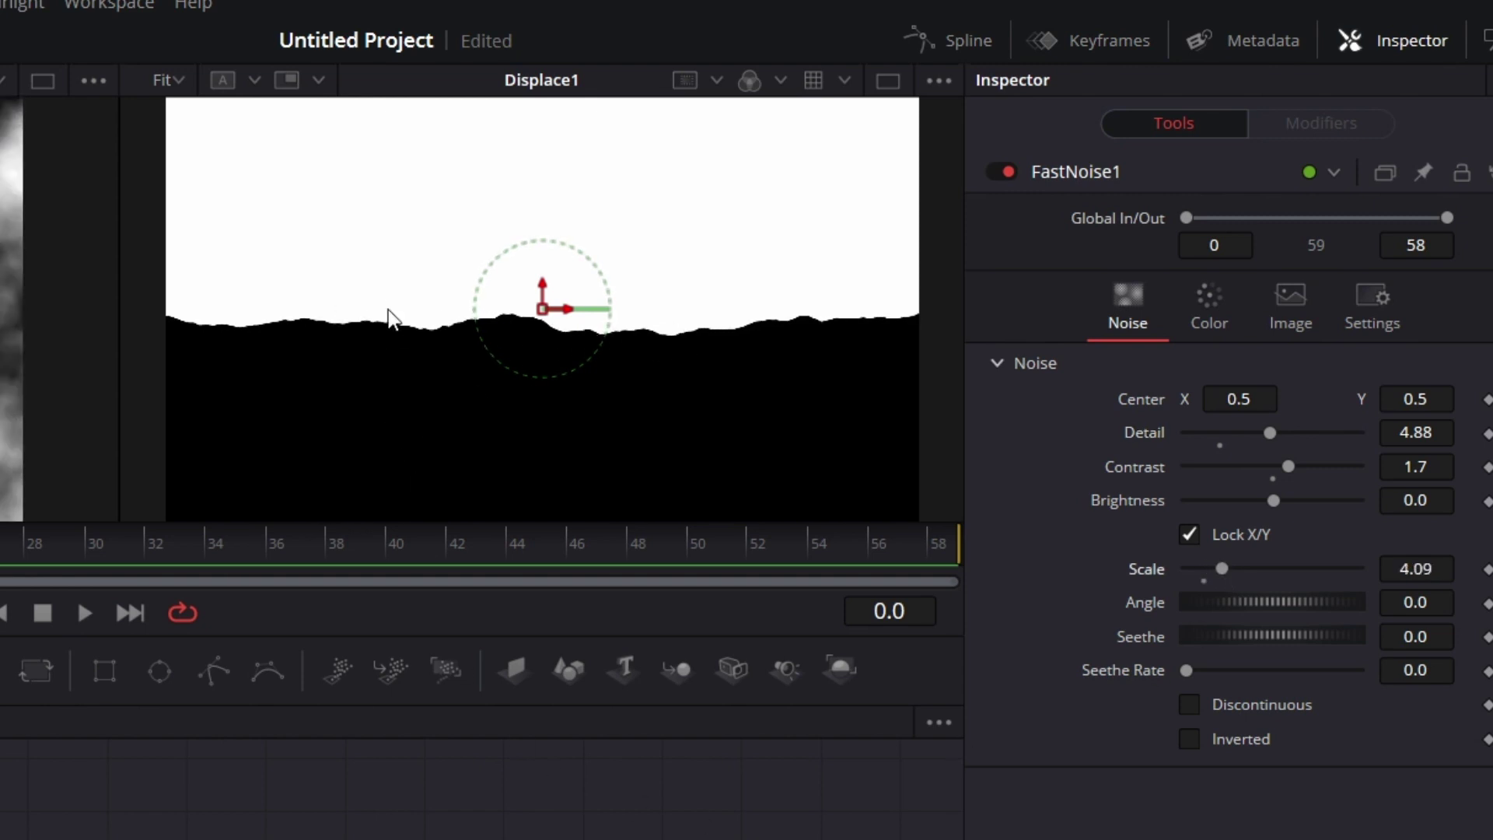
ctrl+click(203, 660)
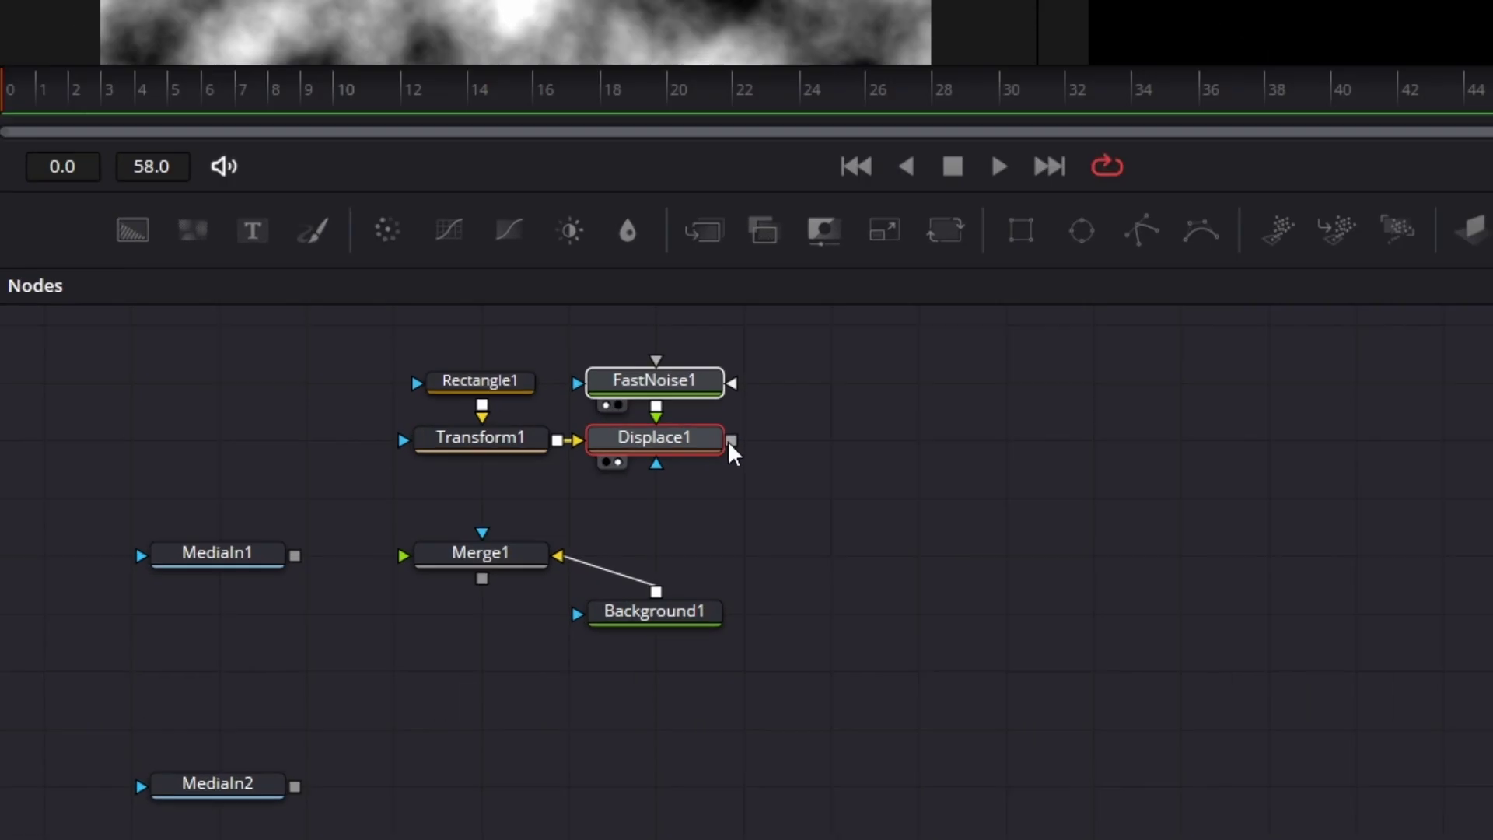
Connect Displace1 into Merge1's mask input and position Merge1 beneath it.
mouse_move(422, 551)
mouse_down()
mouse_move(458, 590)
mouse_move(285, 601)
mouse_up()
drag(655, 474, 894, 513)
click(894, 513)
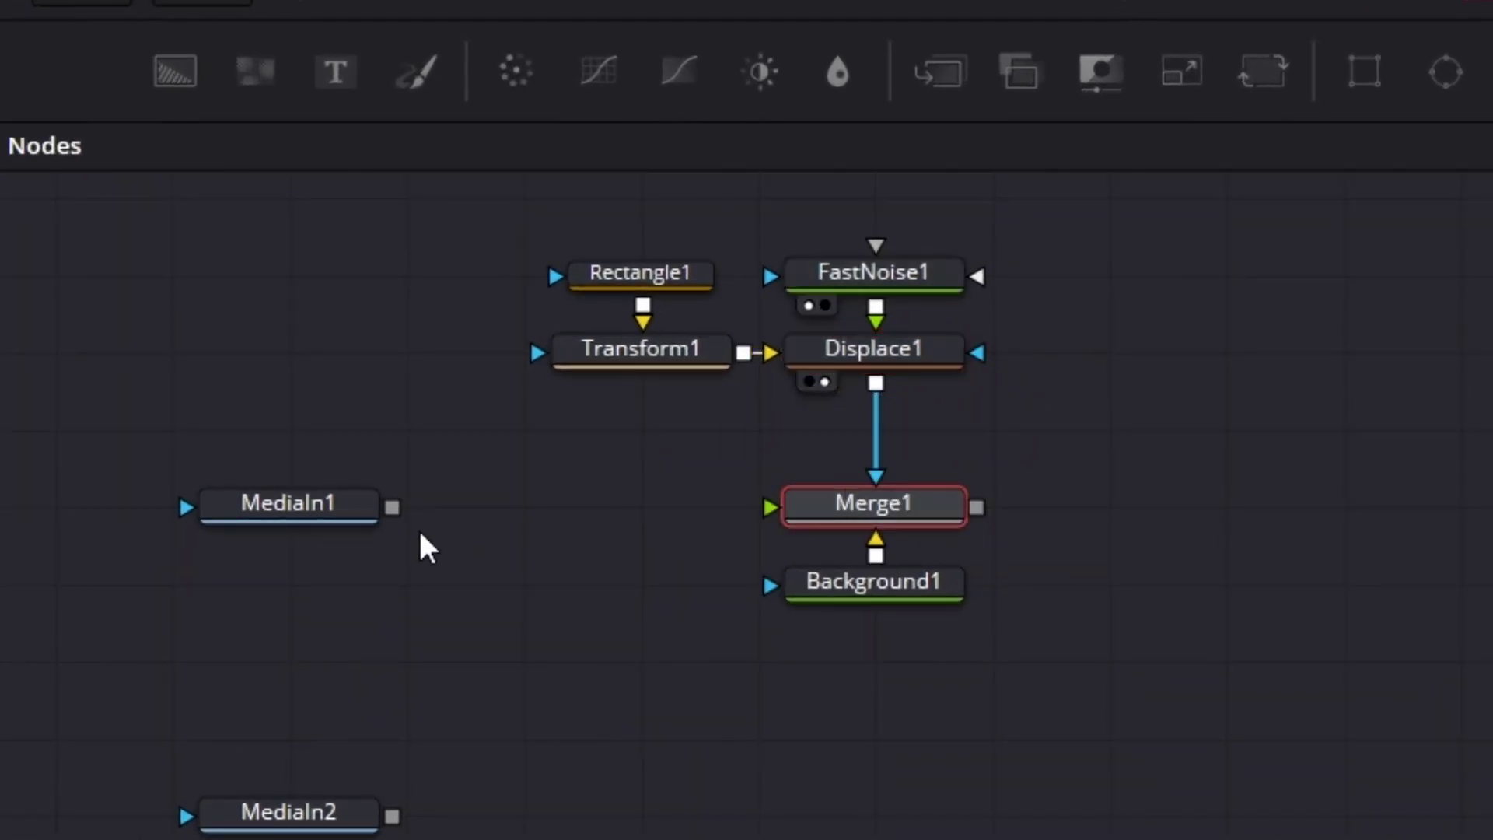
Connect the sunset clip MediaIn1 to Merge1's foreground and show Merge1 in the right viewer.
drag(392, 507, 333, 506)
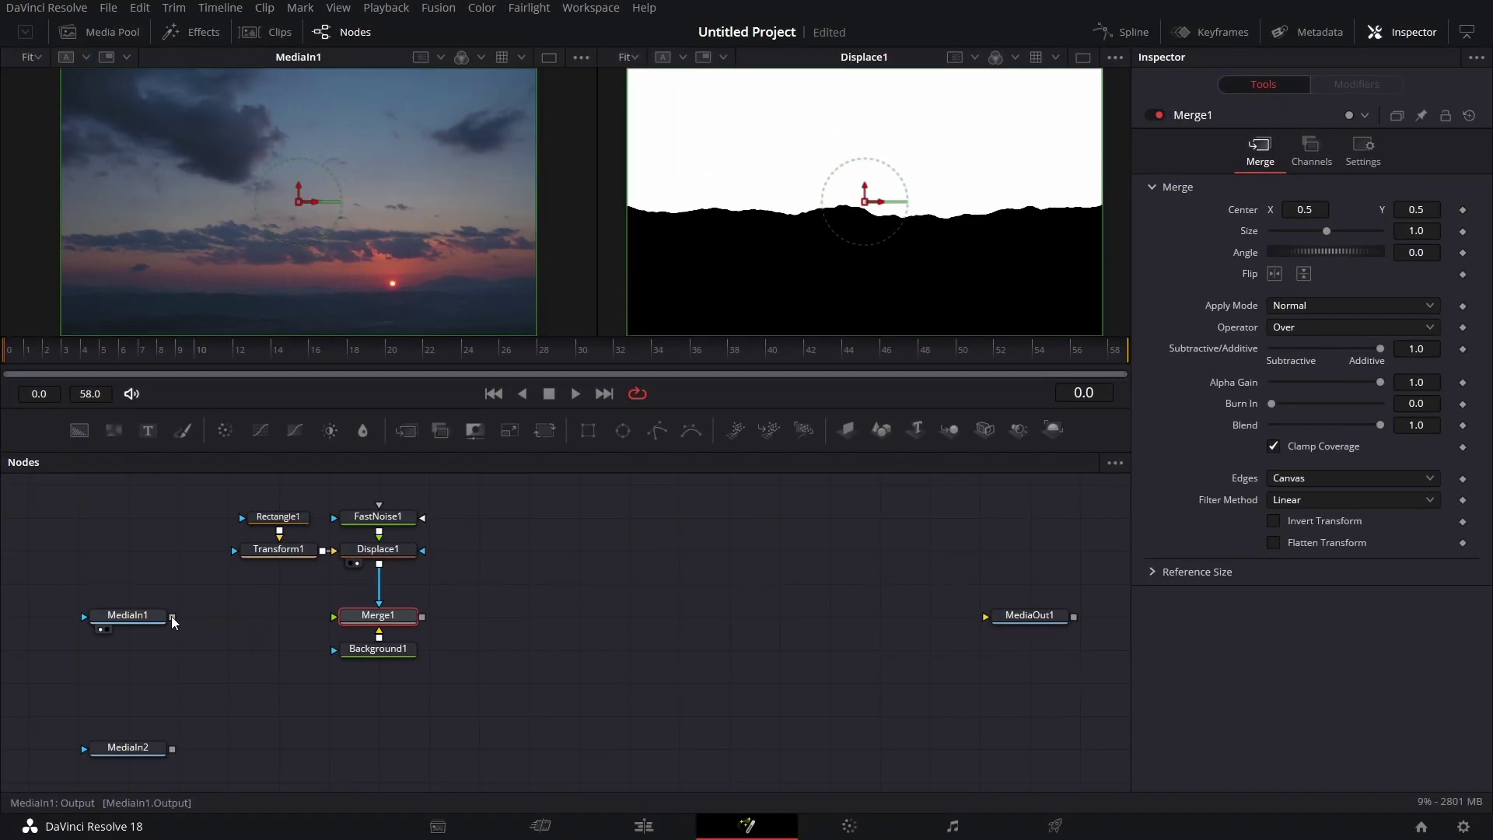
drag(388, 508, 763, 510)
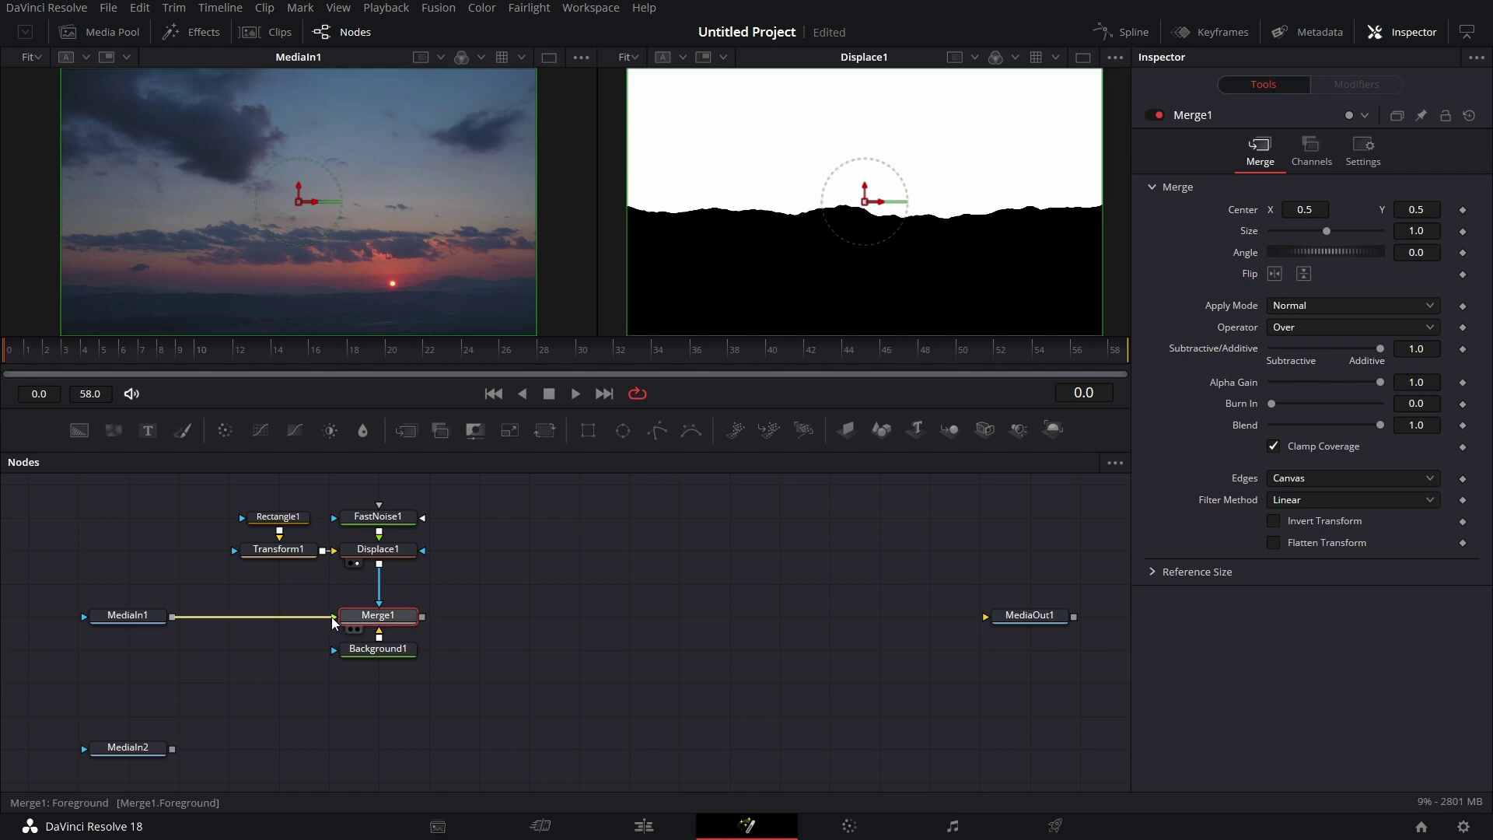
drag(337, 622, 334, 620)
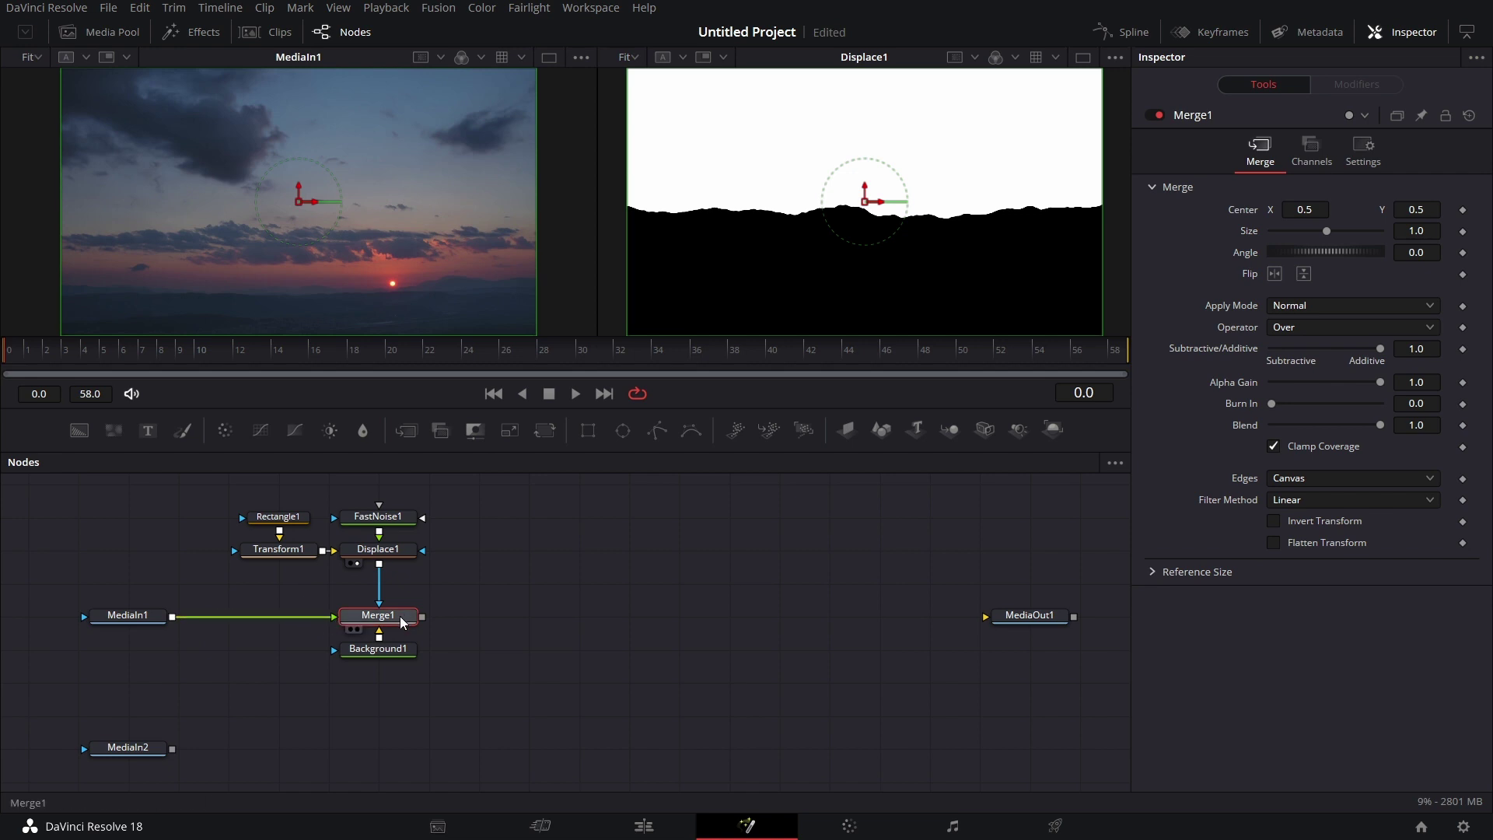
key(2)
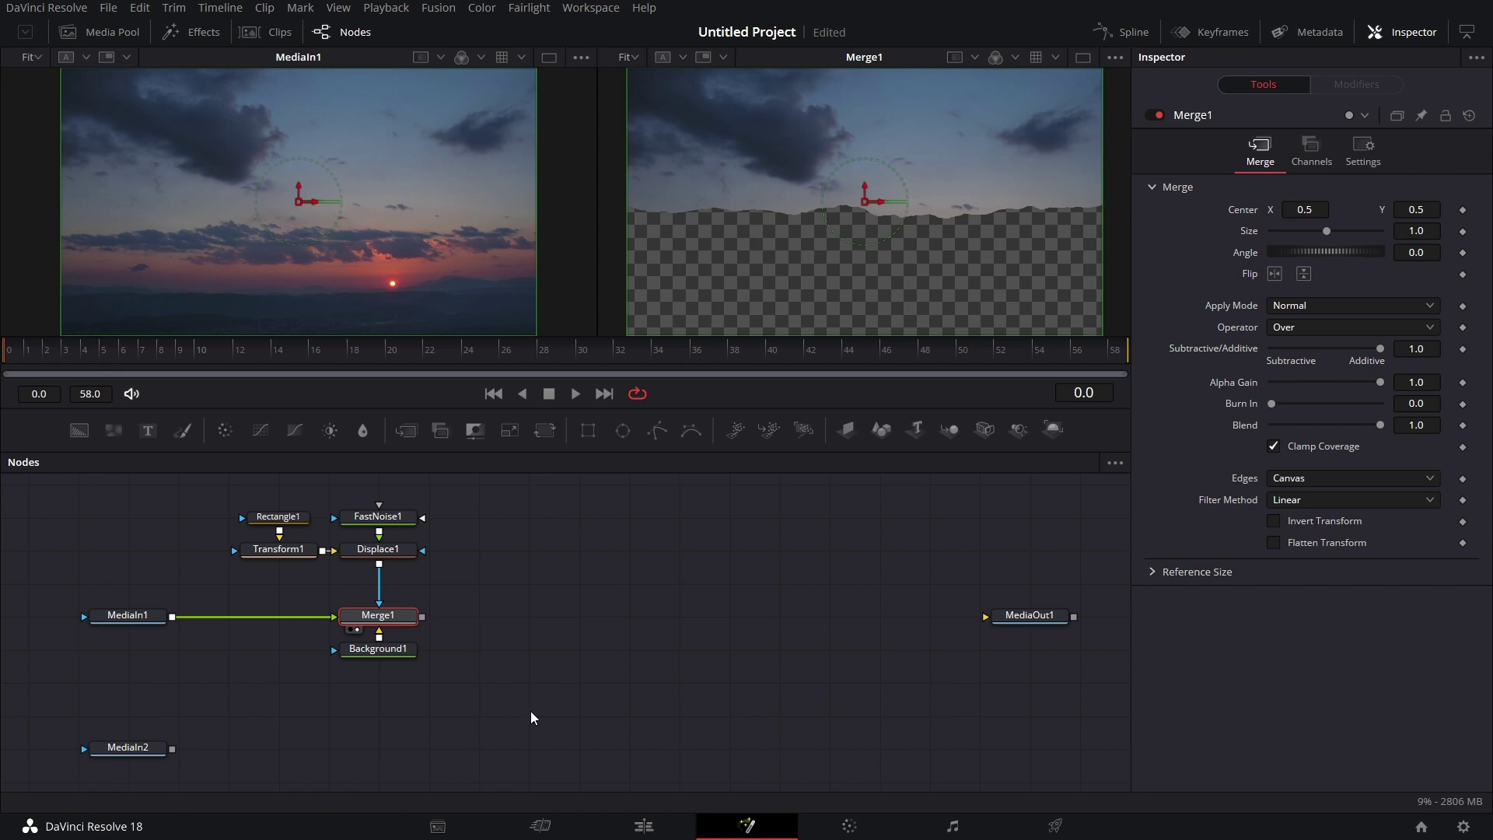
Paste a second Merge node, Merge2, into the graph.
scroll(532, 700, down, 2)
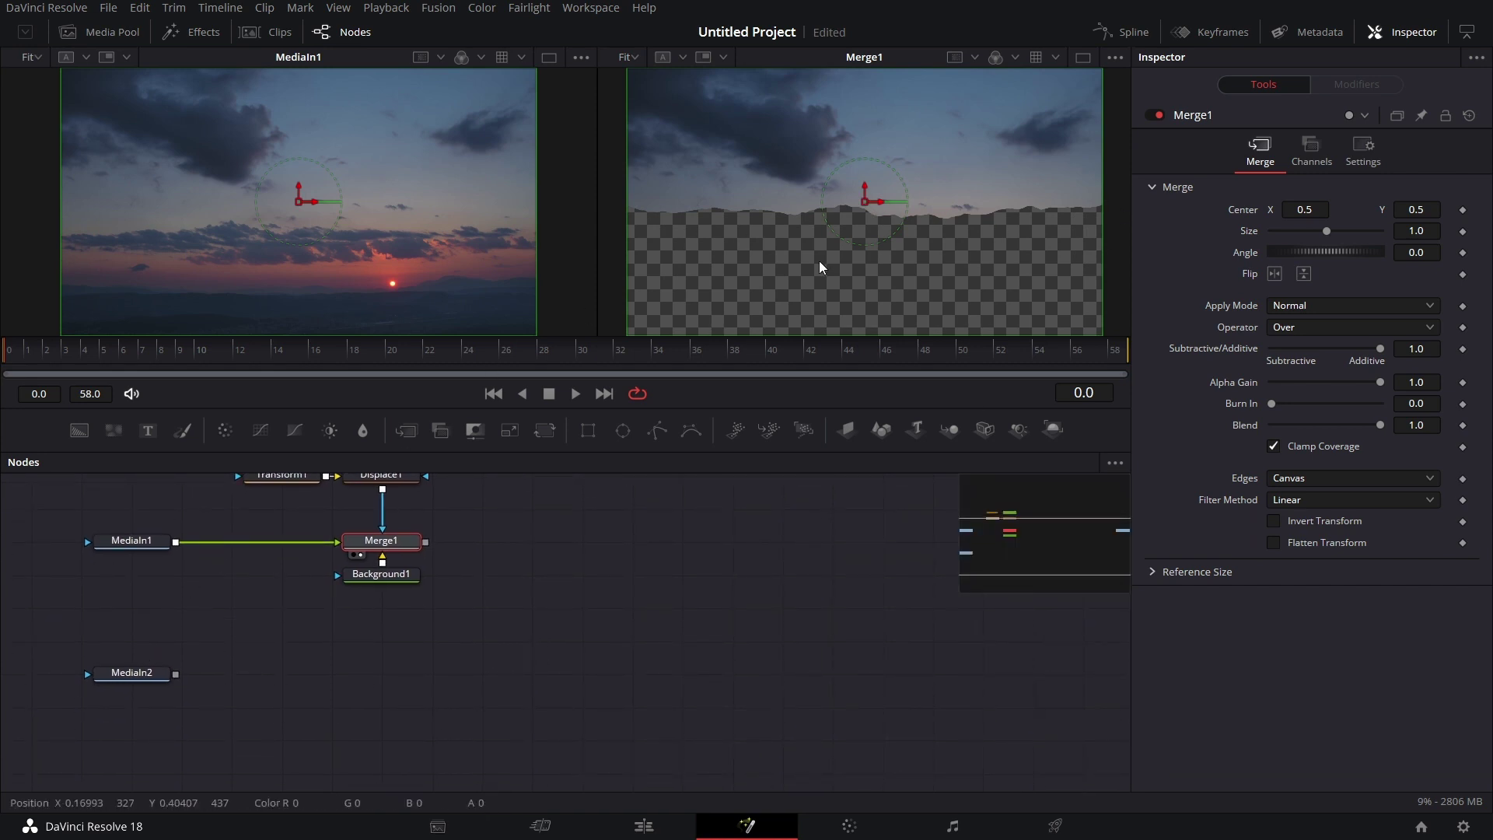
scroll(537, 677, down, 1)
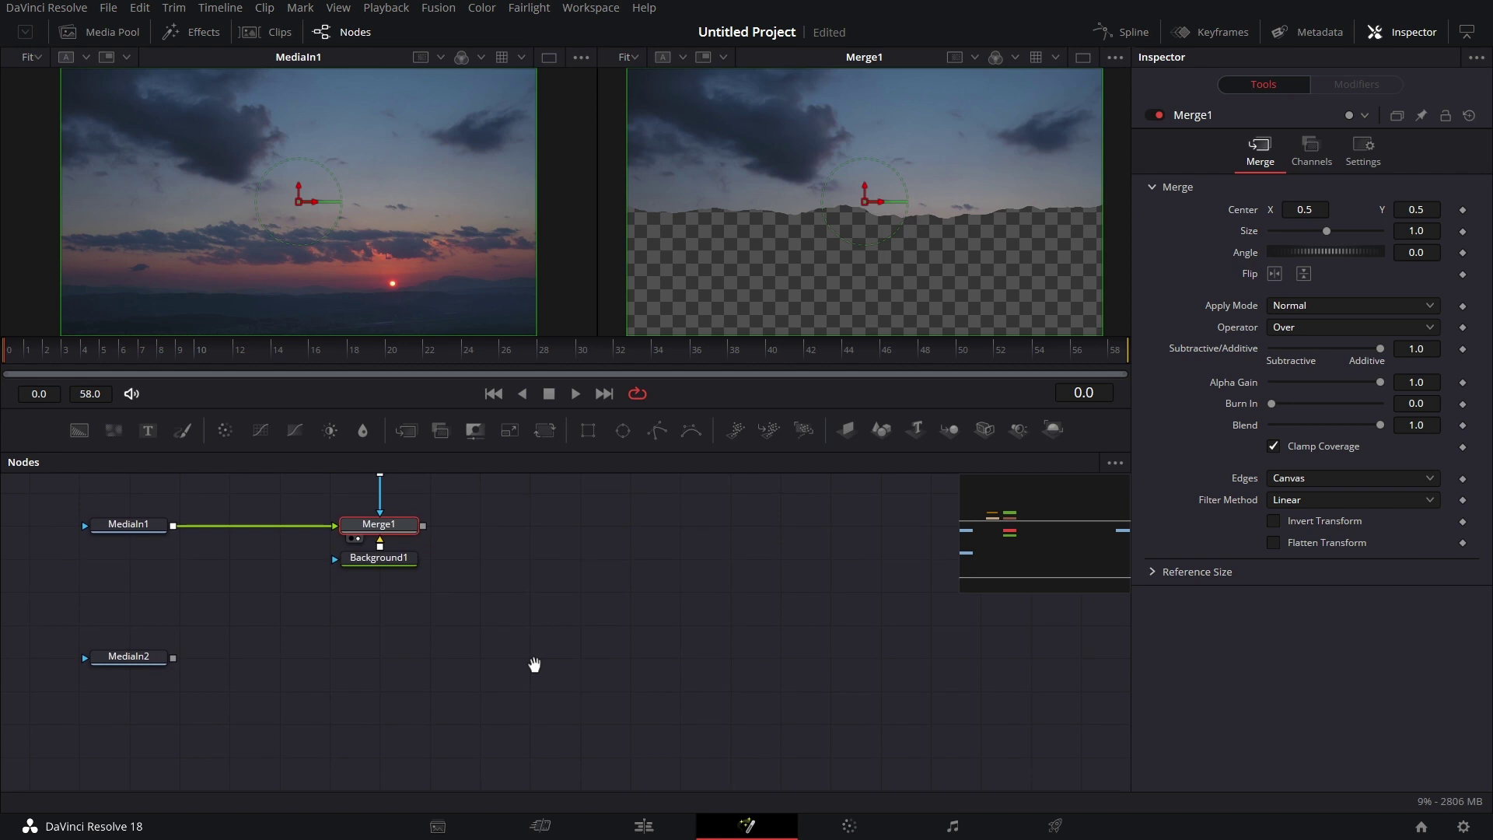
key(ctrl+v)
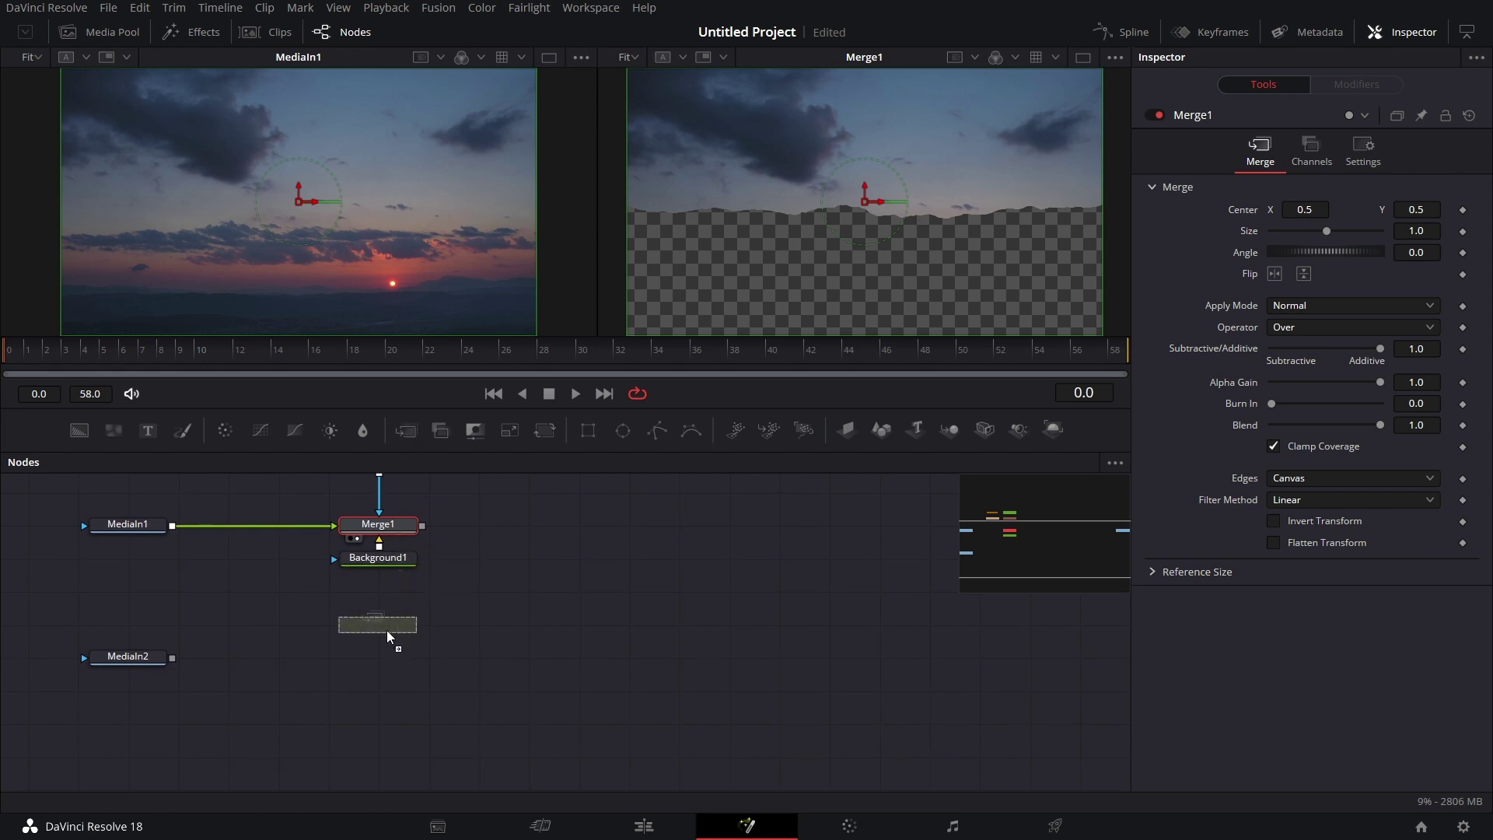
Connect Background1 to Merge2's background and the sunset clip to its foreground.
drag(378, 545, 449, 528)
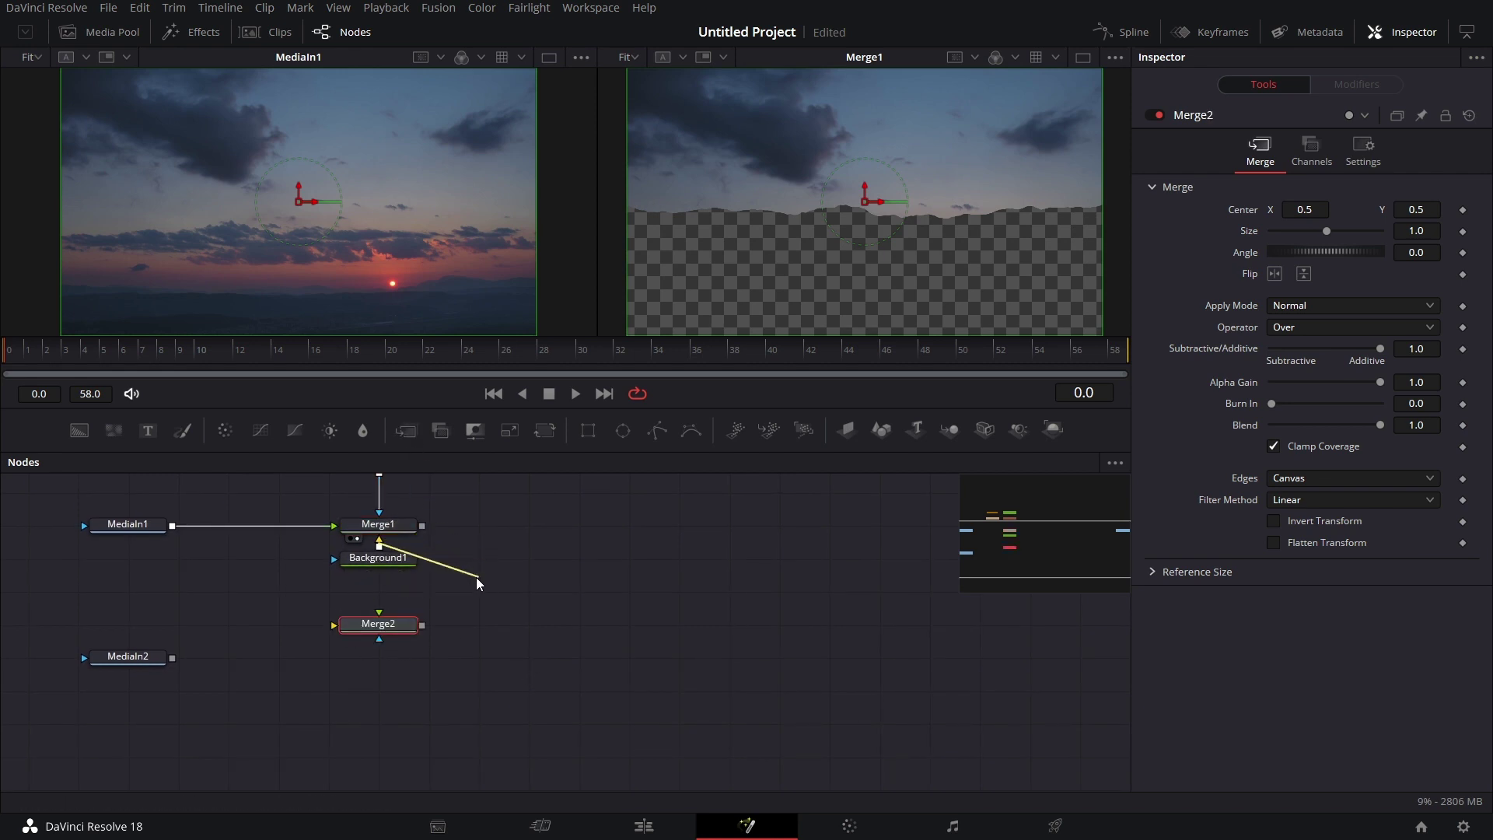
drag(326, 600, 357, 634)
drag(172, 527, 334, 625)
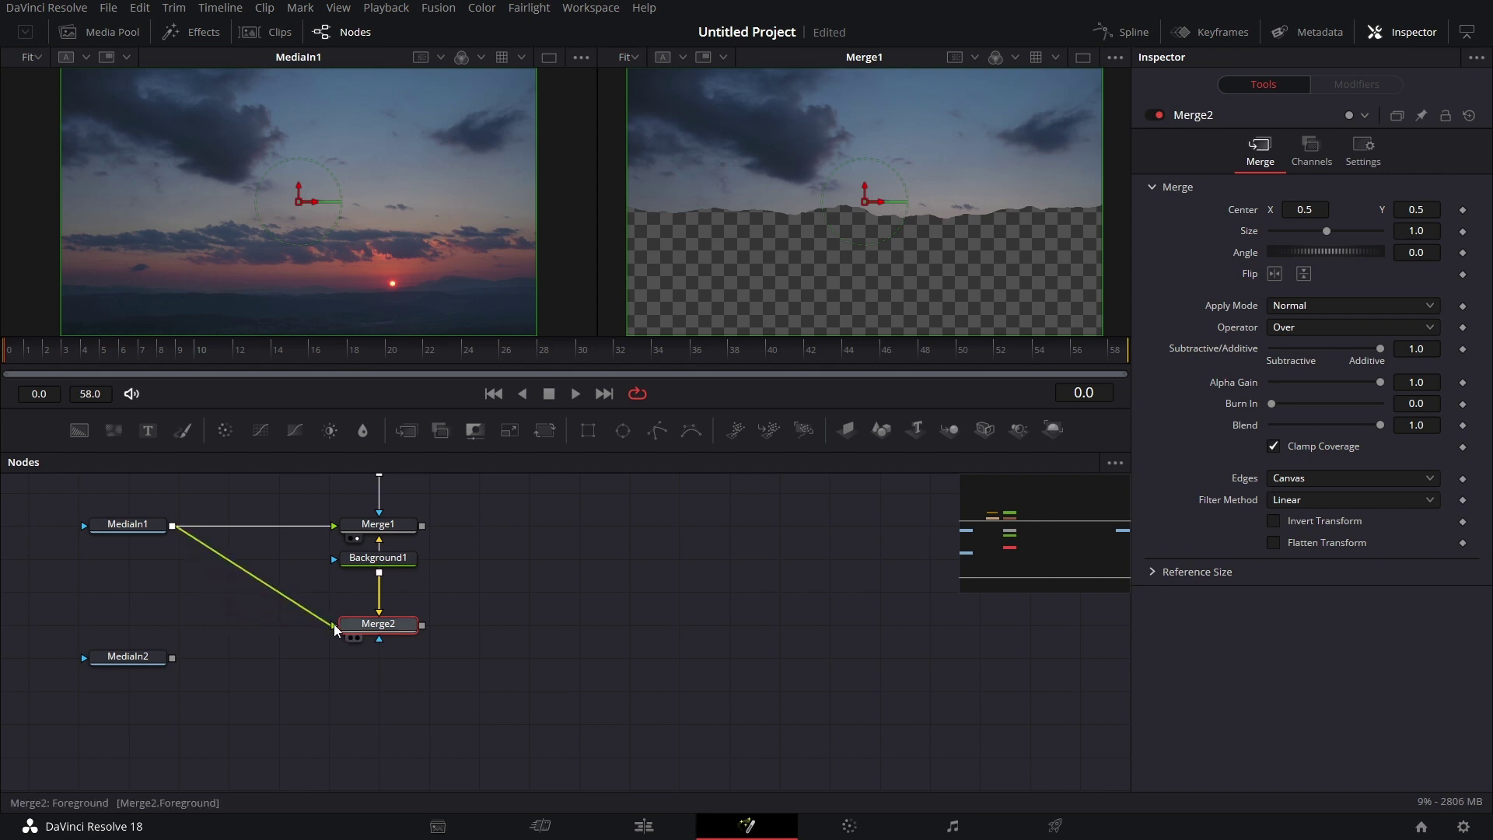
Move Rectangle1, FastNoise1, Transform1 and Displace1 further left and select Displace1.
scroll(479, 597, up, 3)
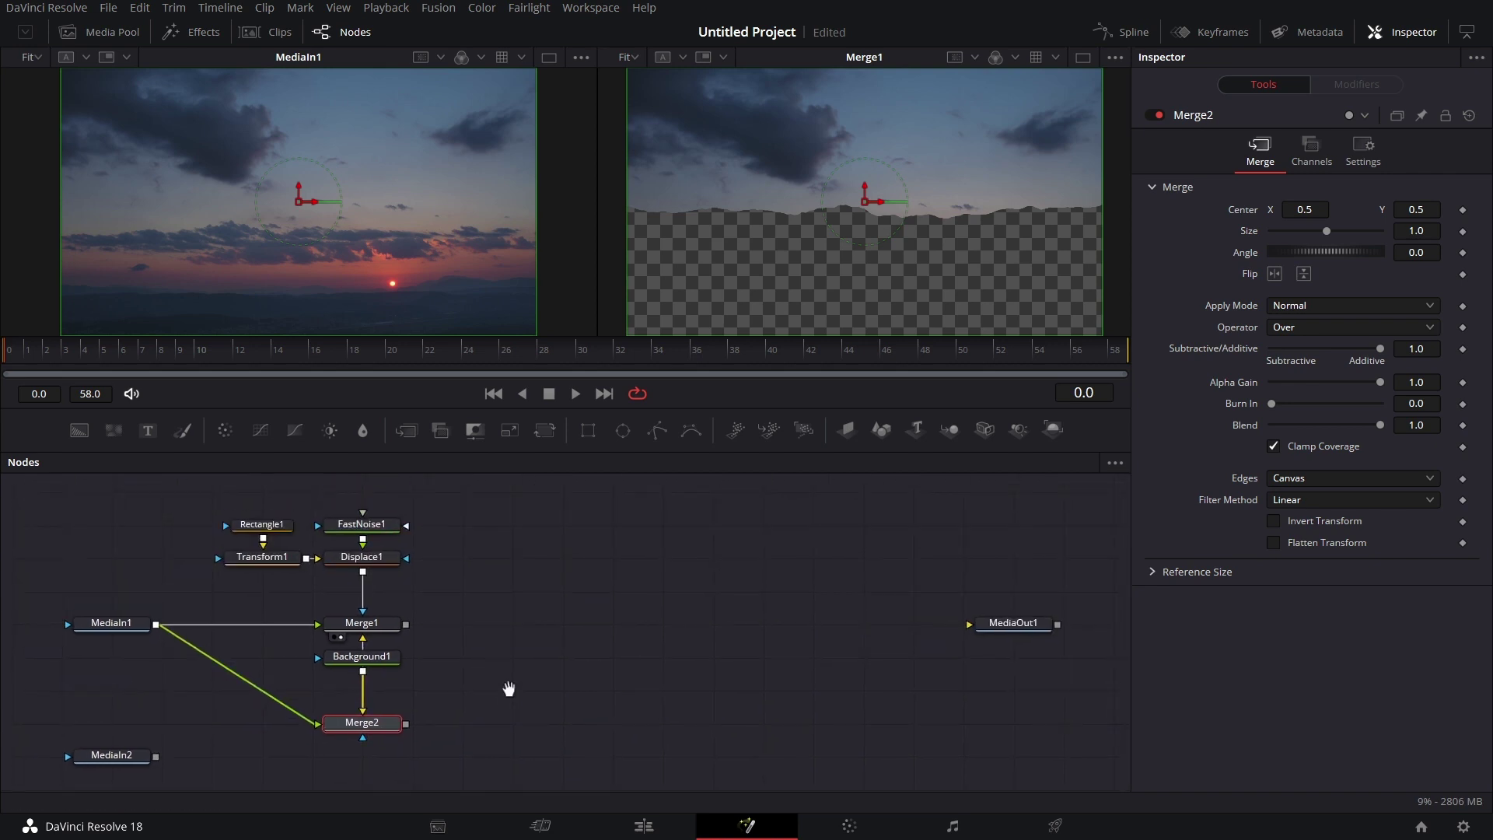
drag(226, 509, 362, 745)
click(294, 562)
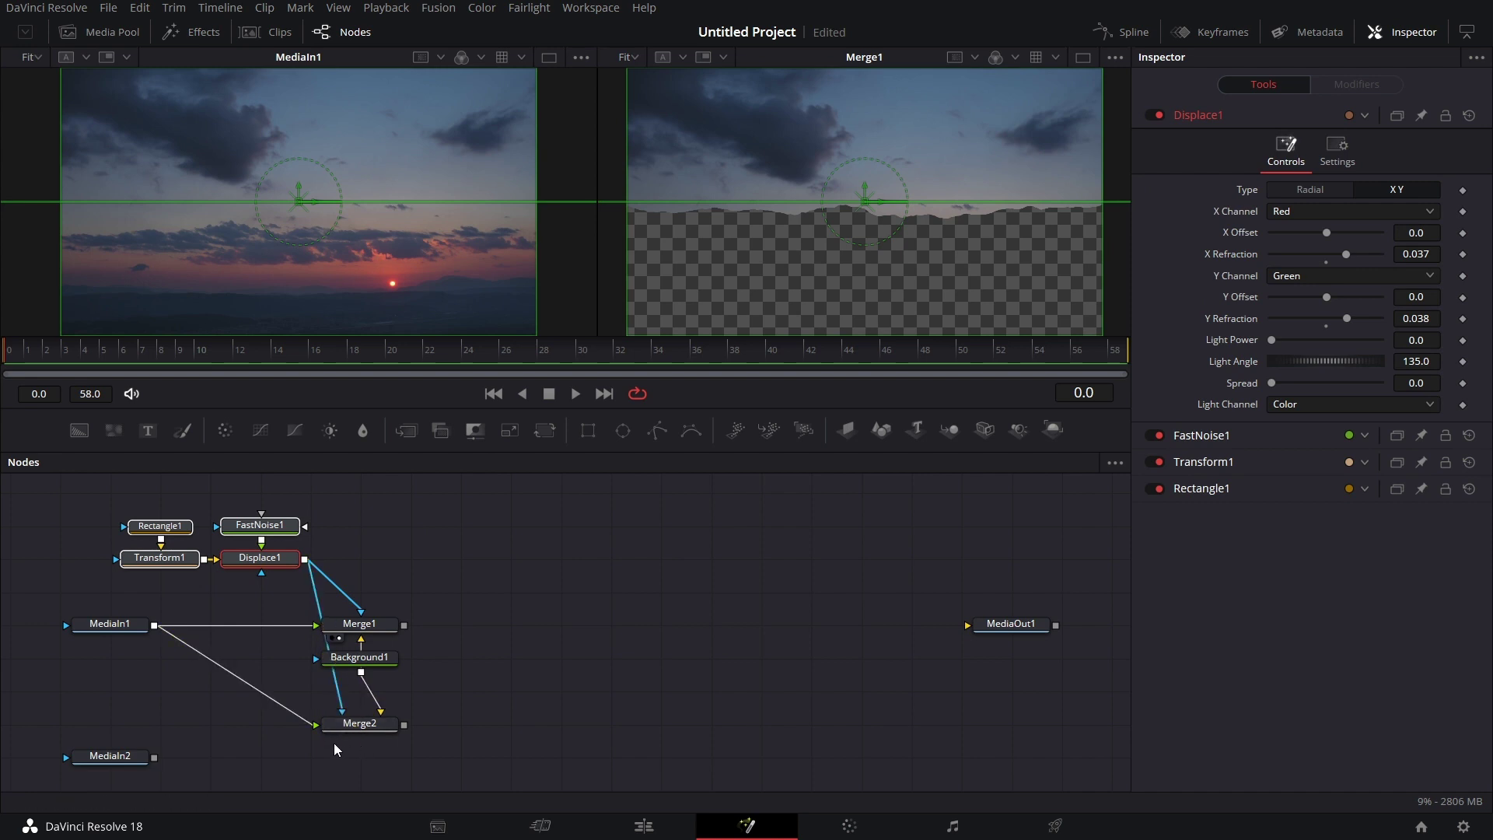
Use Displace1 as Merge2's mask and rearrange MediaIn1, Background1 and Merge2.
drag(590, 701, 713, 730)
drag(268, 570, 179, 604)
click(178, 604)
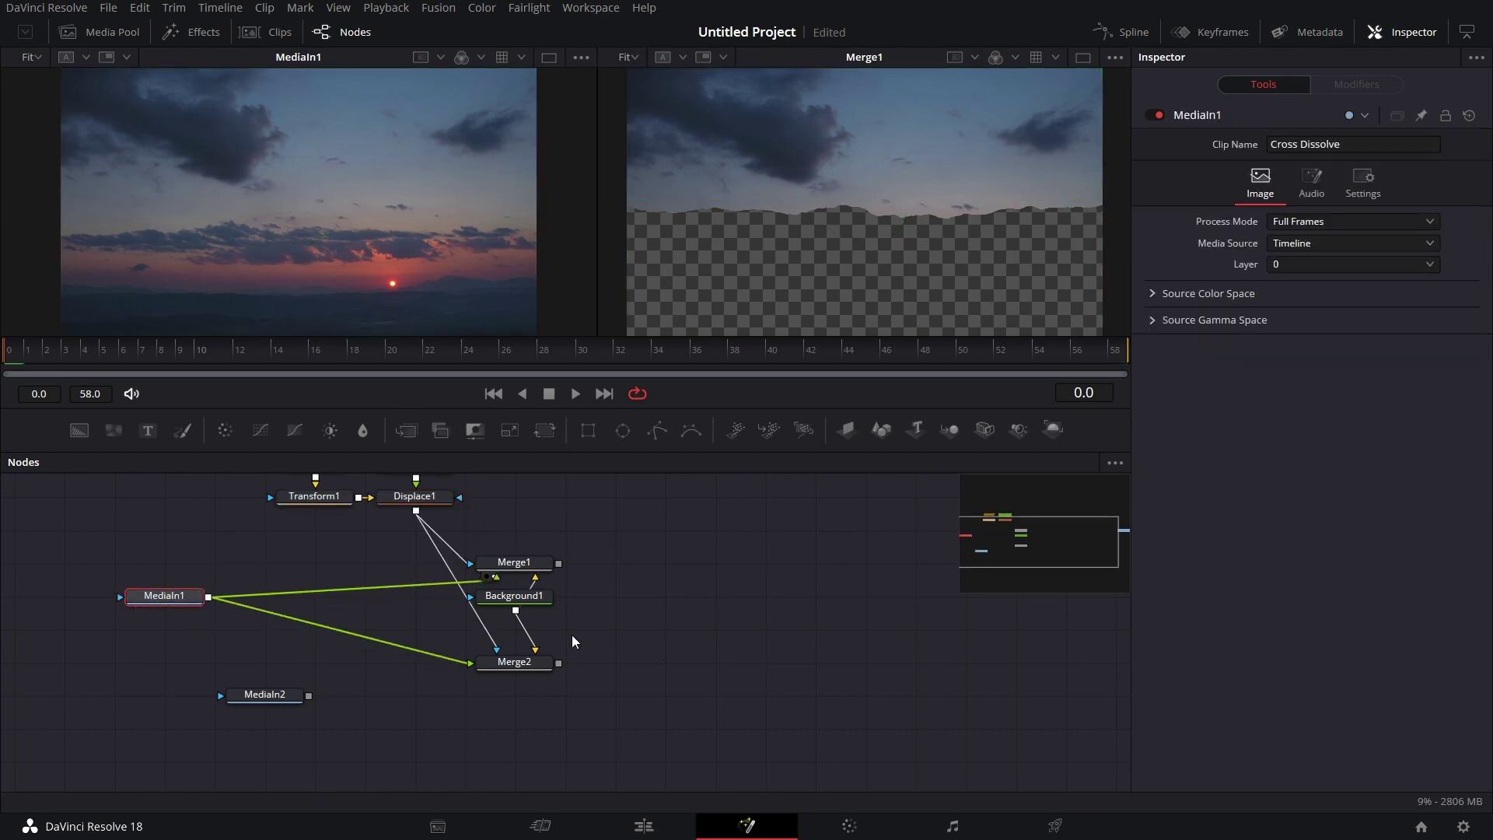
drag(517, 599, 643, 633)
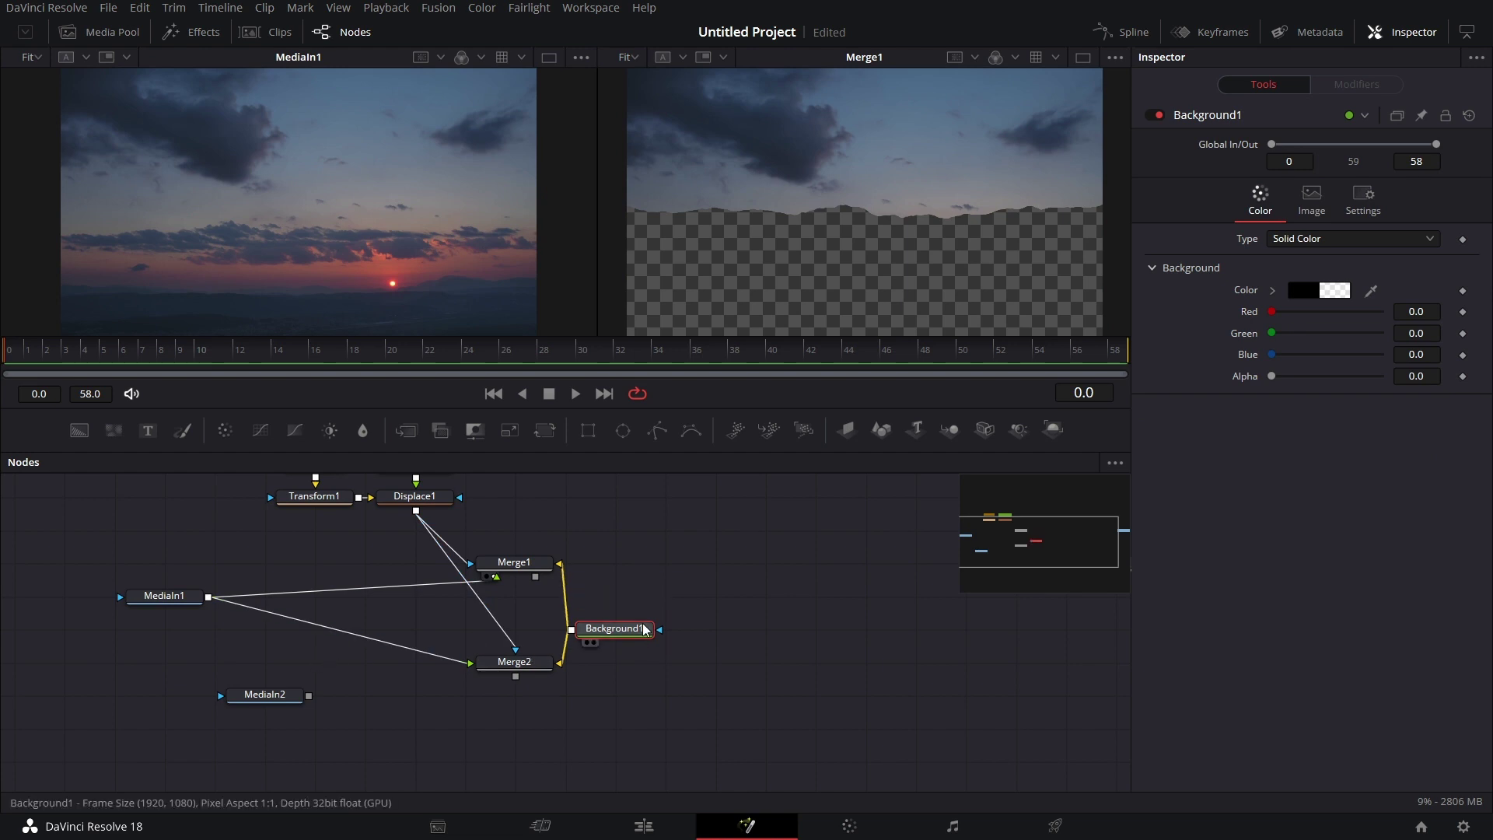
drag(515, 661, 514, 692)
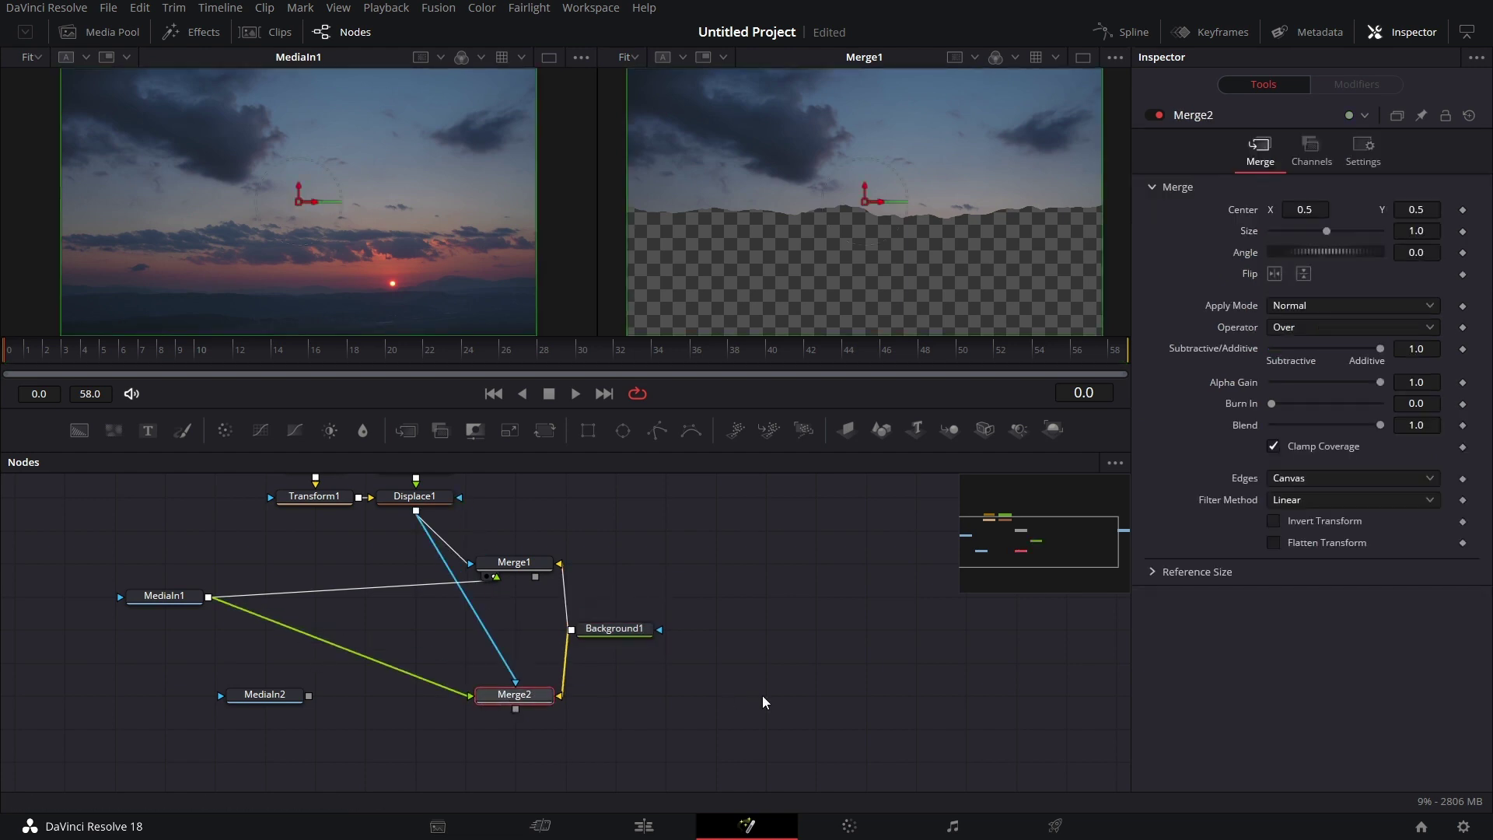
Shift the four torn-shape nodes down-left and nudge MediaIn1 down to tidy the graph.
scroll(296, 579, up, 5)
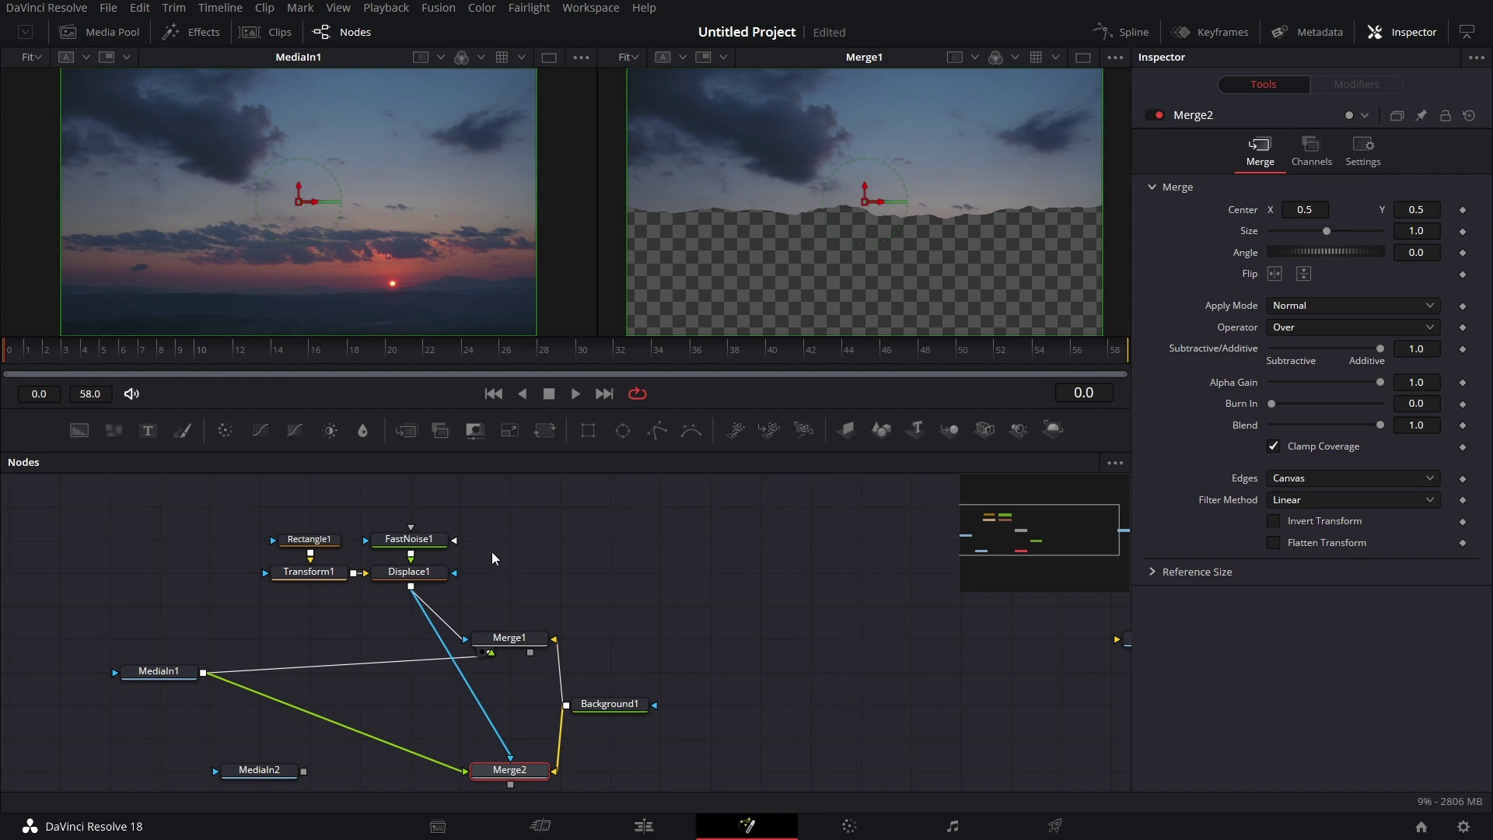
scroll(706, 657, down, 3)
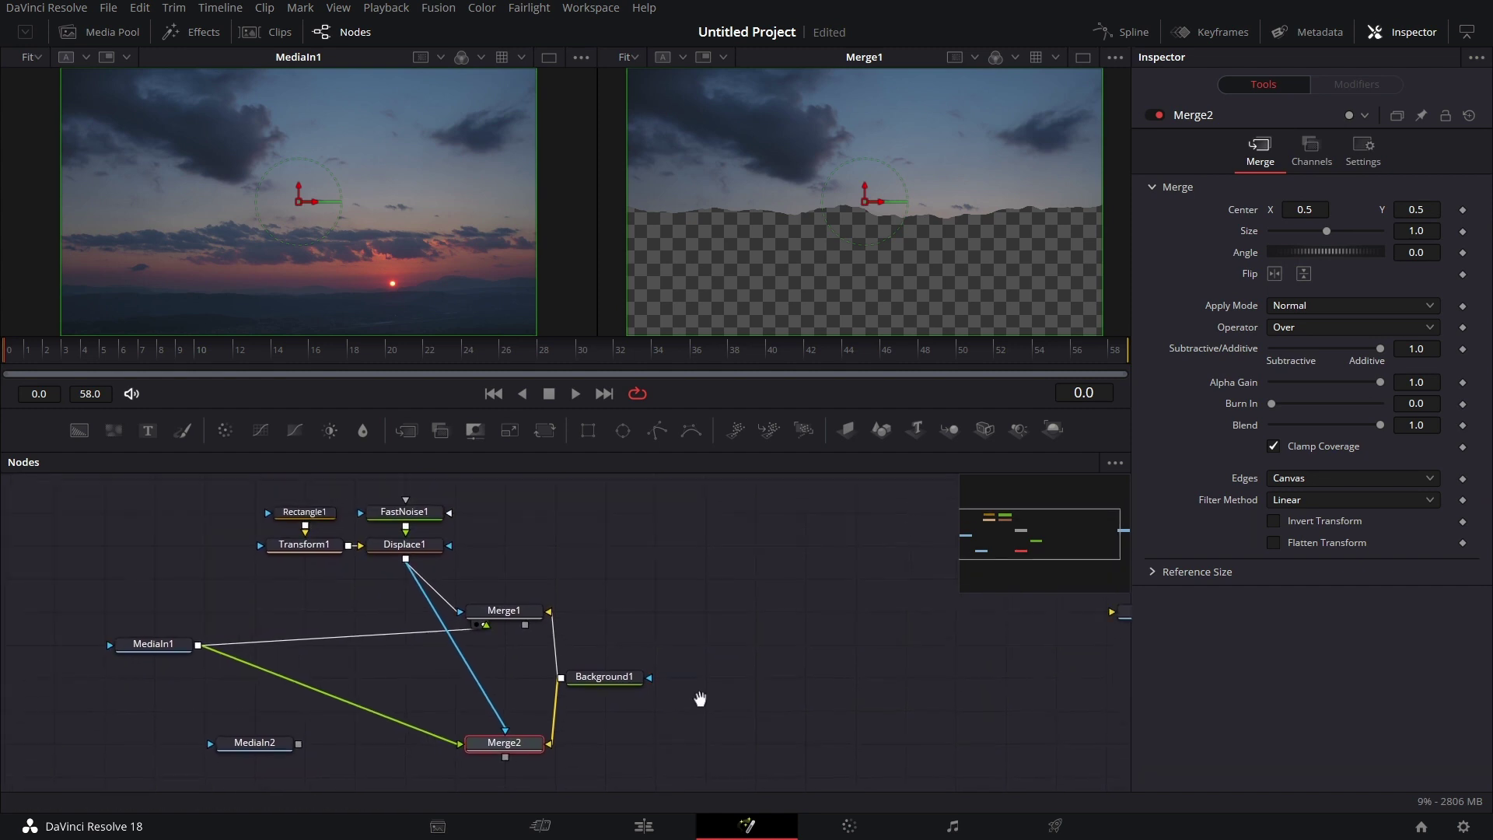
drag(235, 493, 387, 619)
click(382, 614)
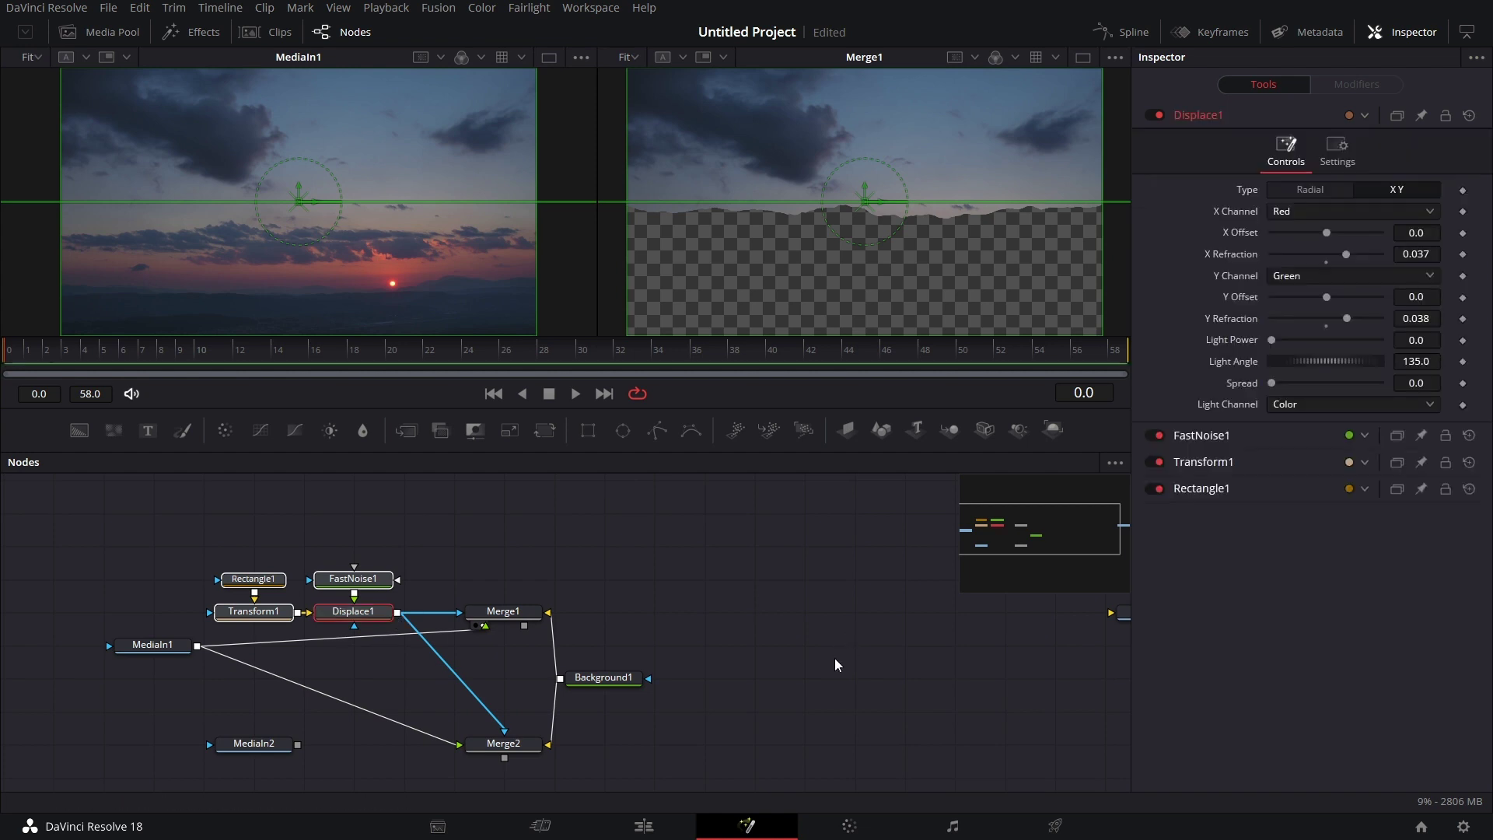
scroll(833, 658, down, 4)
scroll(729, 724, down, 3)
drag(122, 534, 137, 567)
scroll(676, 708, right, 2)
scroll(653, 723, up, 3)
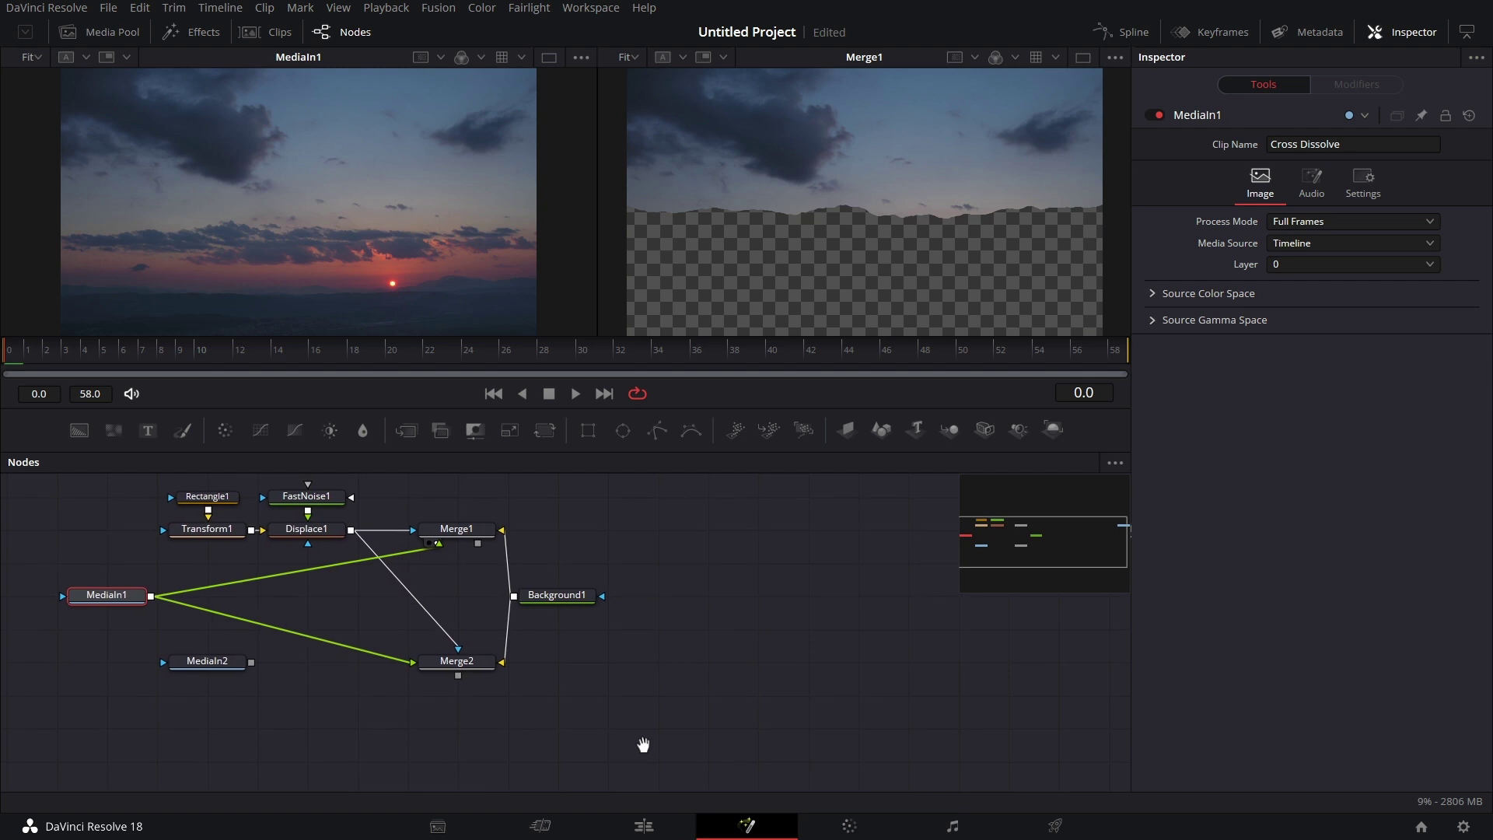
Preview Merge2's output in the left viewer and load Merge2 in the Inspector.
click(451, 670)
drag(322, 243, 320, 235)
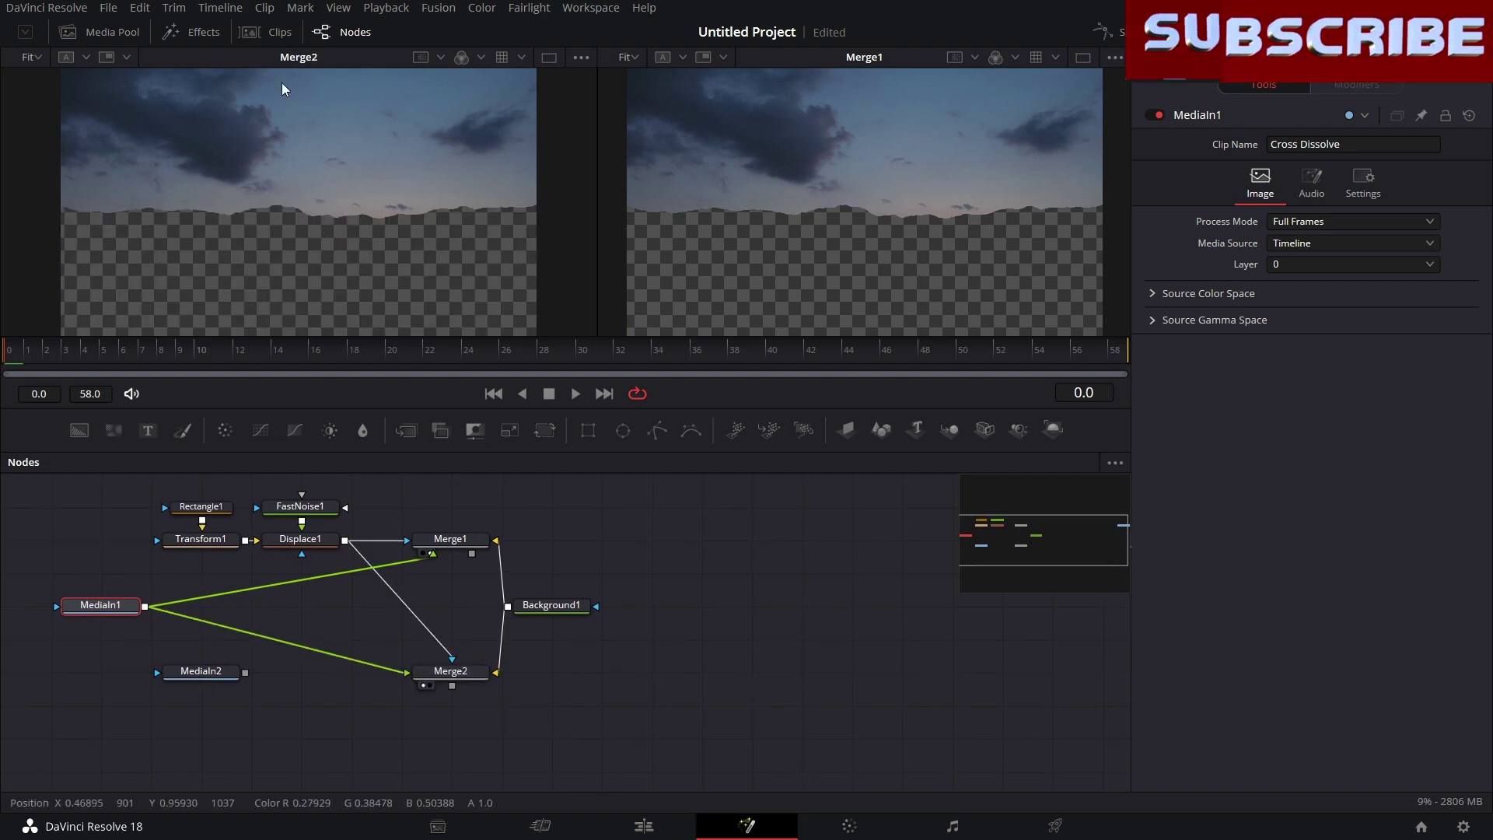
click(466, 674)
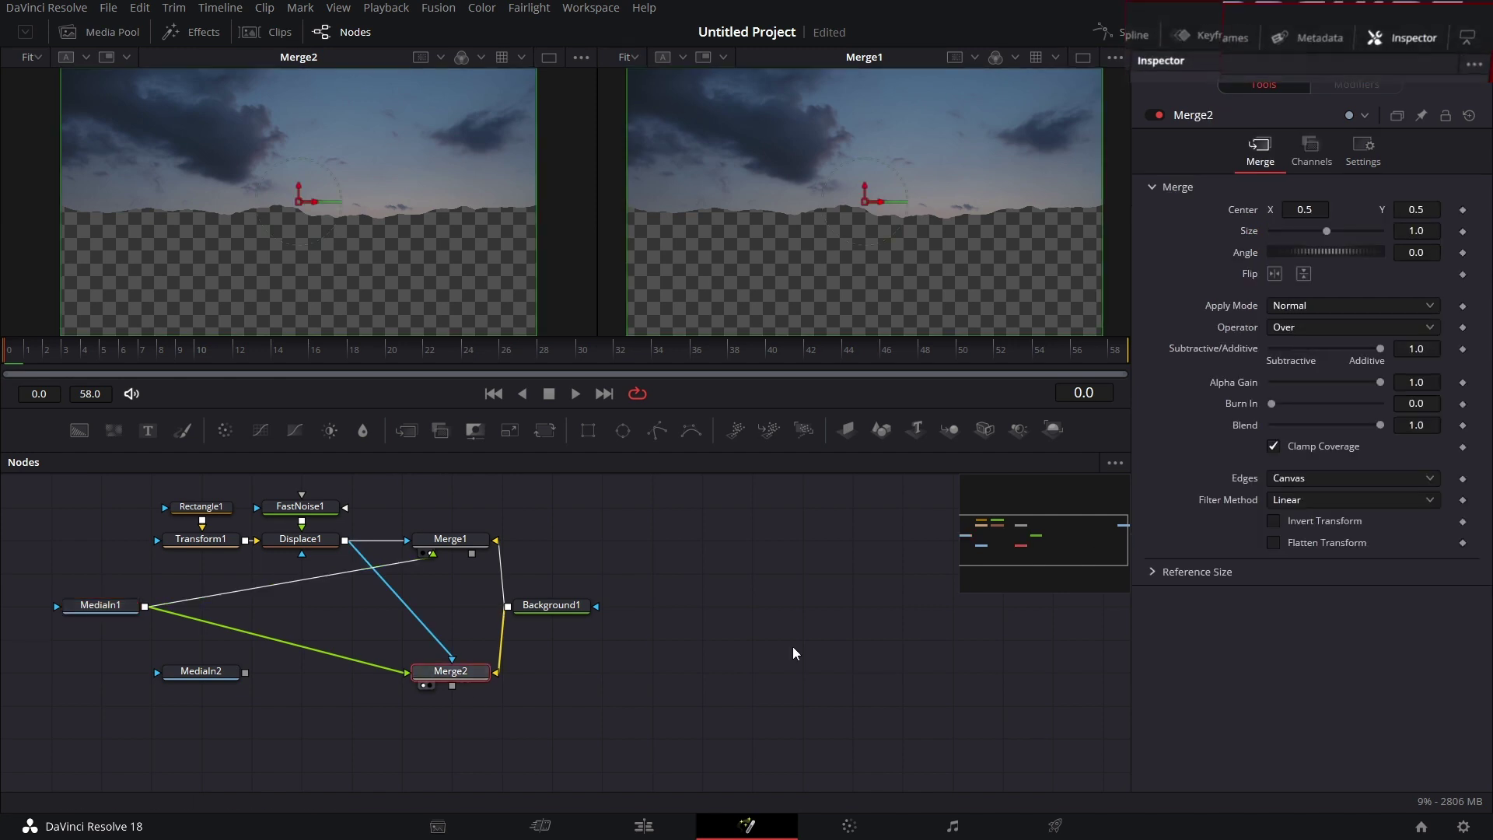
Enable Apply Mask Inverted on Merge2 so the sunset below the torn edge is kept.
click(1362, 153)
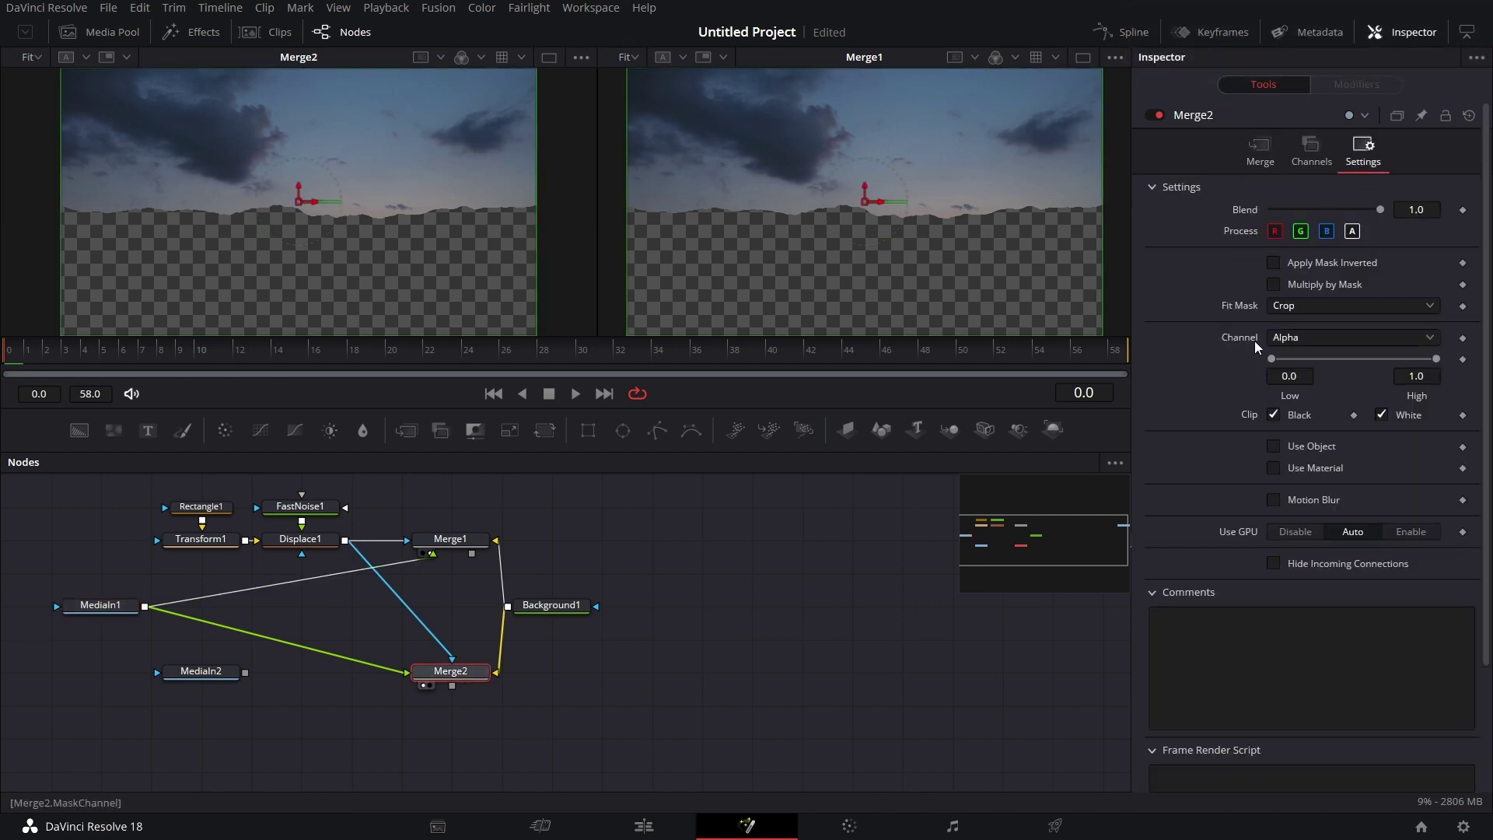
click(1272, 264)
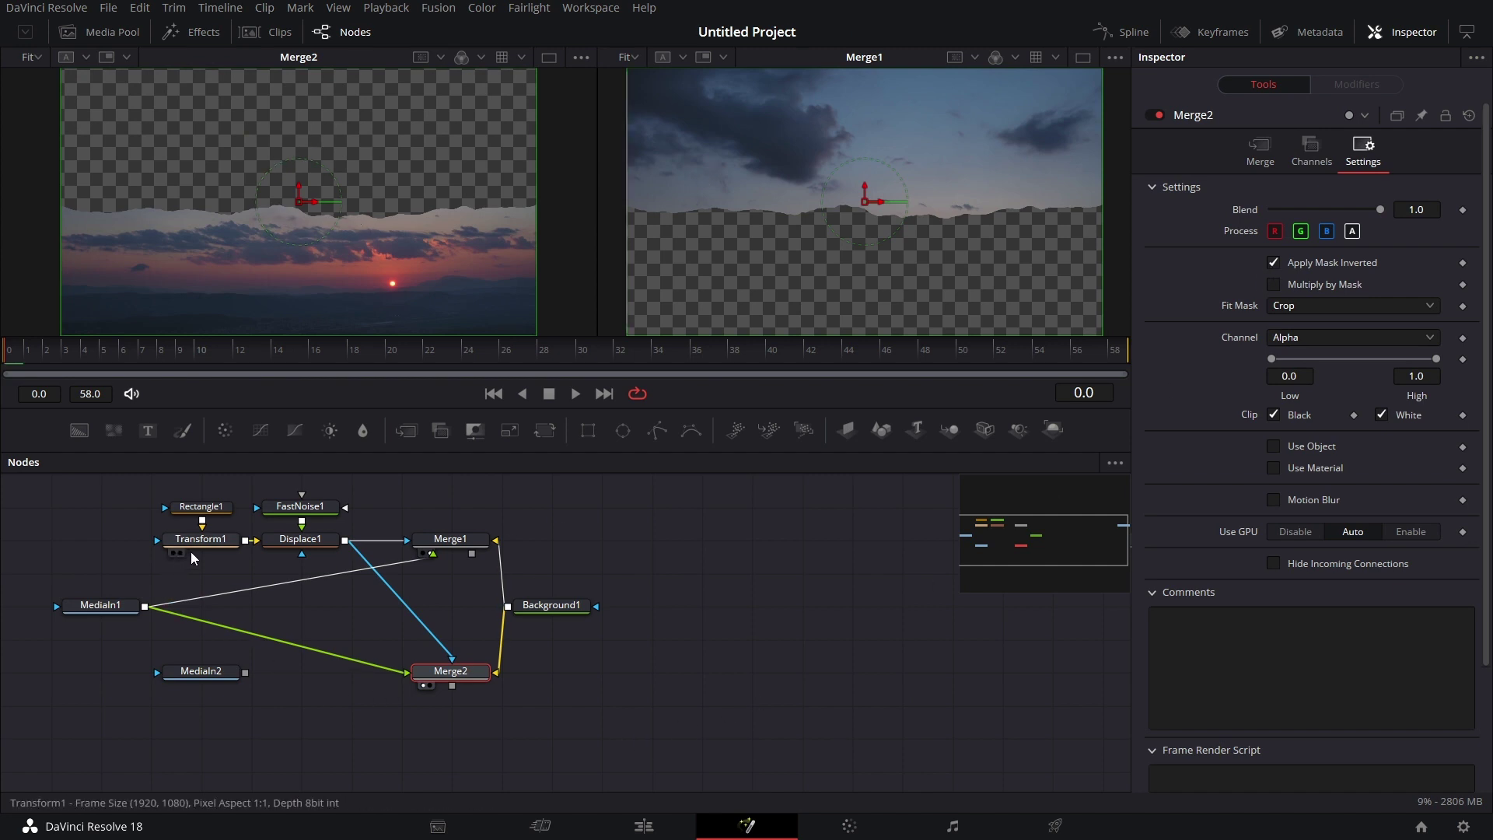
click(215, 539)
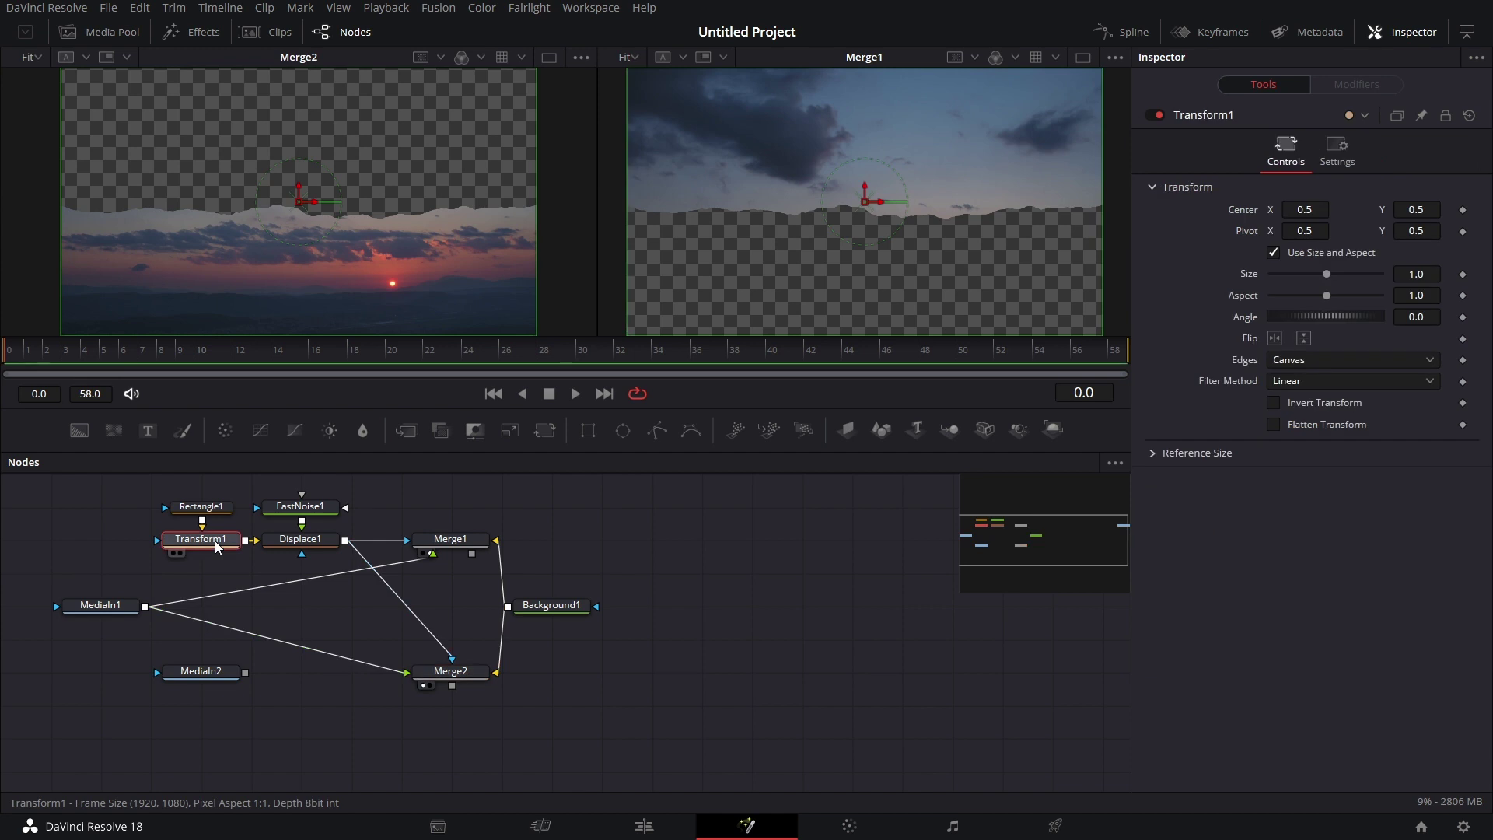
Reset Transform1's Angle back to 0 after trying a rotation.
drag(1321, 319, 1258, 296)
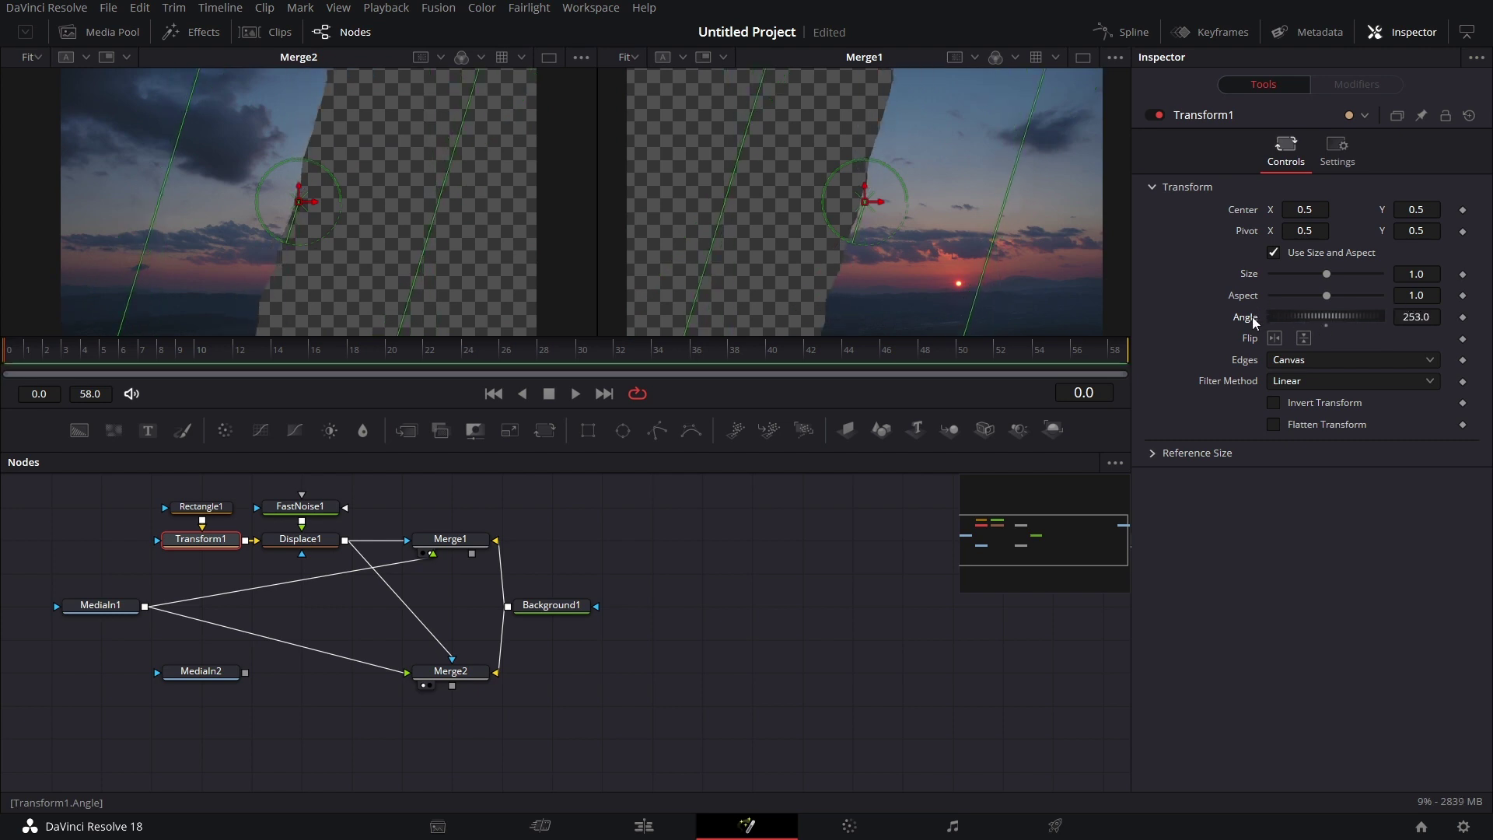
double_click(1251, 316)
drag(669, 666, 555, 685)
Add two Image Plane 3D nodes, ImagePlane3D1 and ImagePlane3D2, to the node graph.
drag(847, 429, 489, 560)
drag(847, 429, 590, 671)
drag(449, 686, 488, 687)
Wire Merge1 into ImagePlane3D1 and Merge2 into ImagePlane3D2, then place a Merge3D1 node.
drag(359, 573, 444, 557)
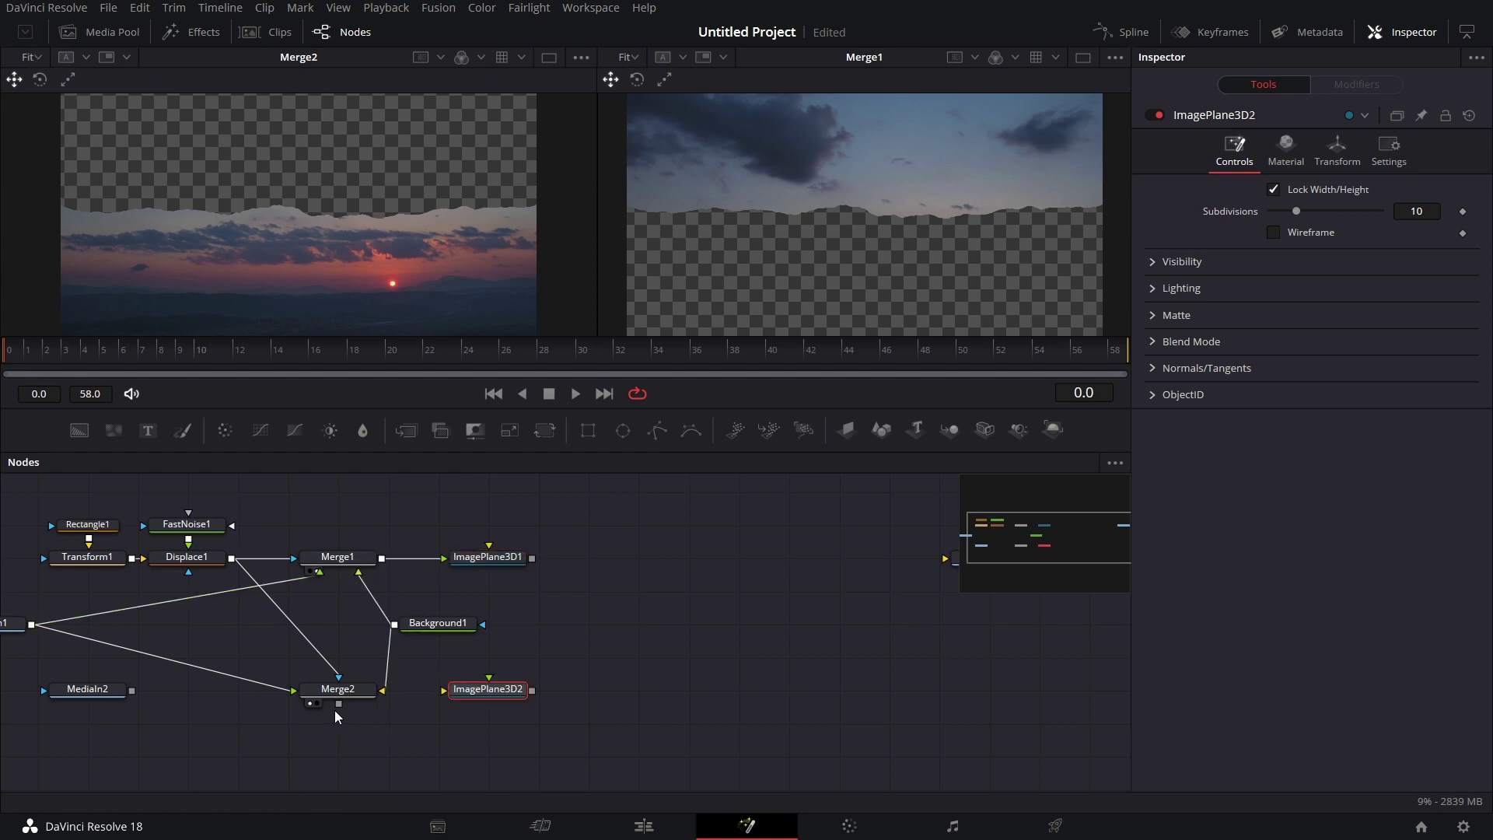
drag(338, 703, 445, 690)
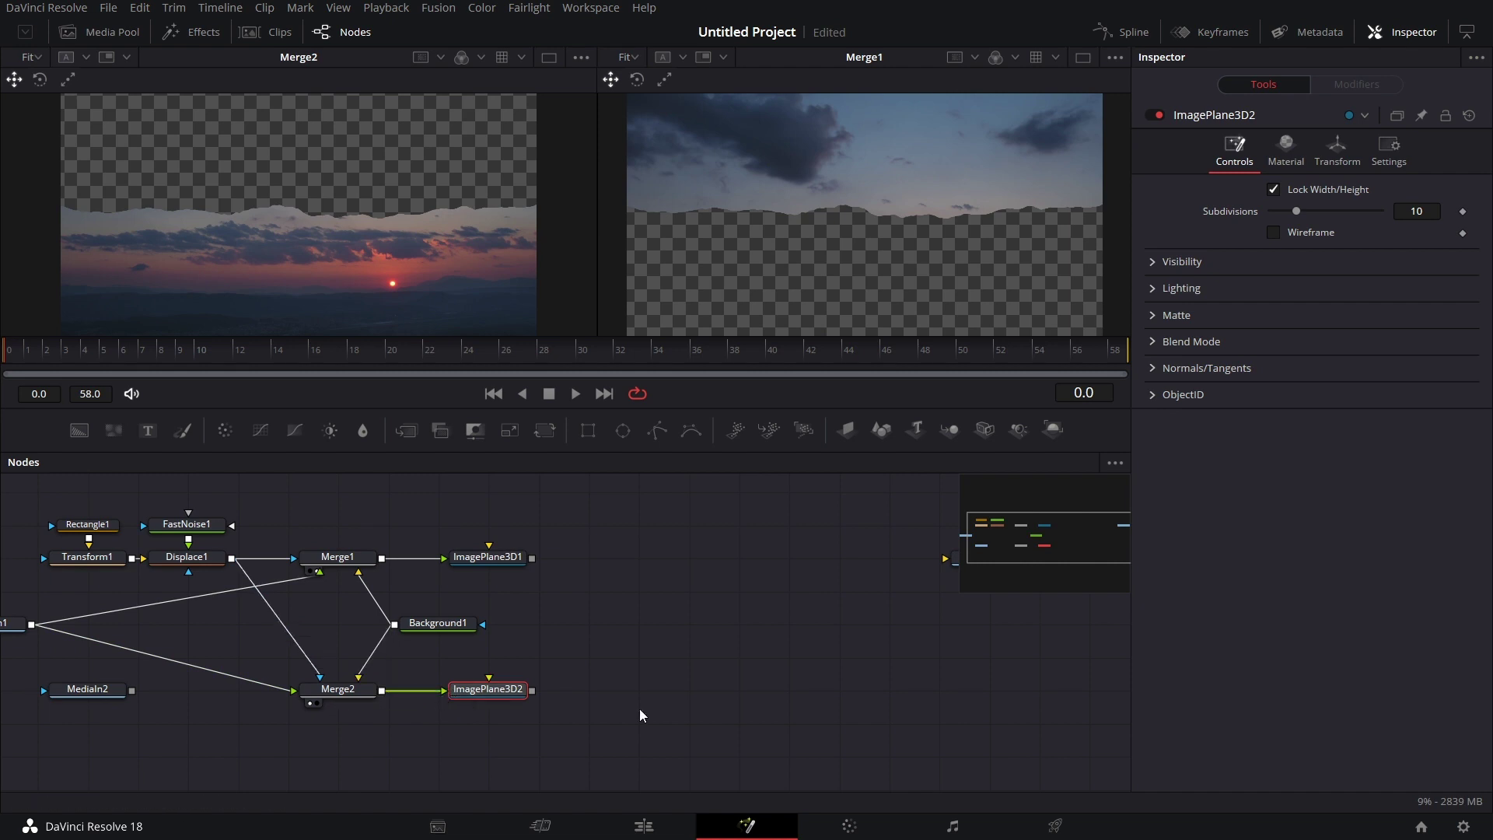
drag(949, 428, 781, 620)
drag(678, 631, 802, 633)
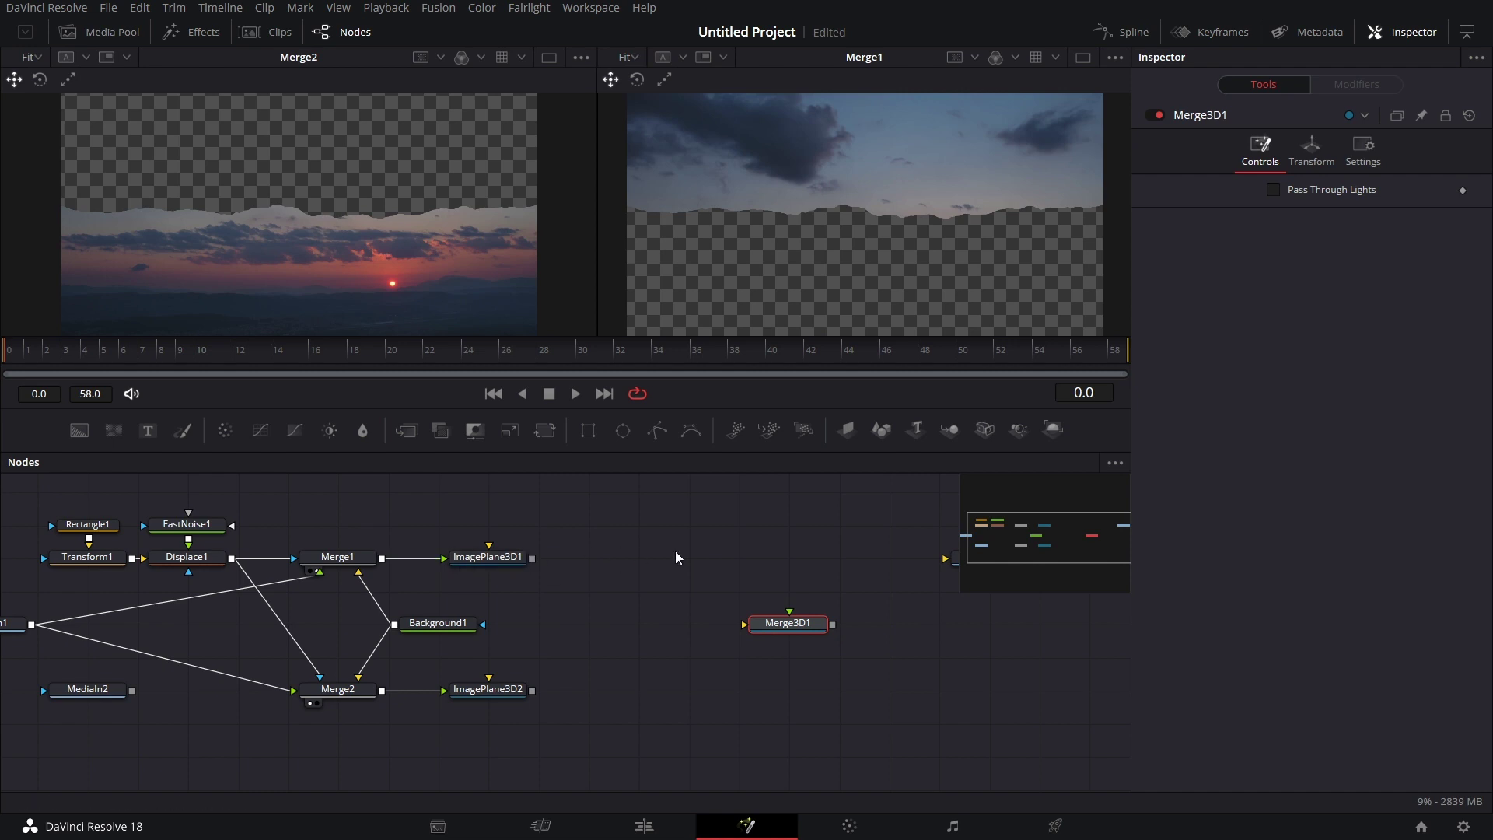
Insert a Transform 3D node after each of ImagePlane3D1 and ImagePlane3D2.
click(511, 568)
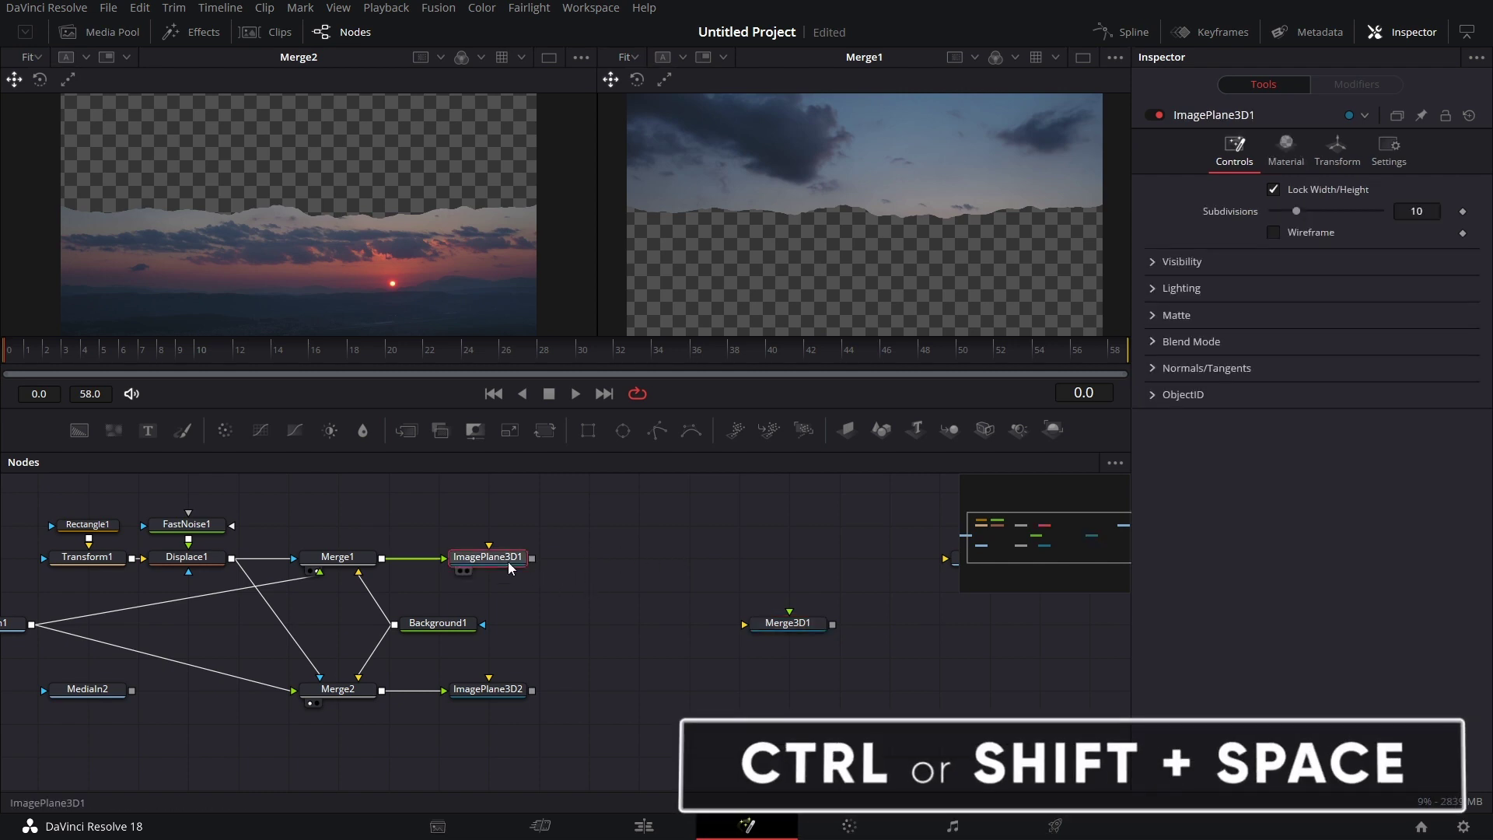
key(shift+space)
text(displac)
key(BackSpace)
key(BackSpace)
key(BackSpace)
key(BackSpace)
key(BackSpace)
key(BackSpace)
key(BackSpace)
text(trans)
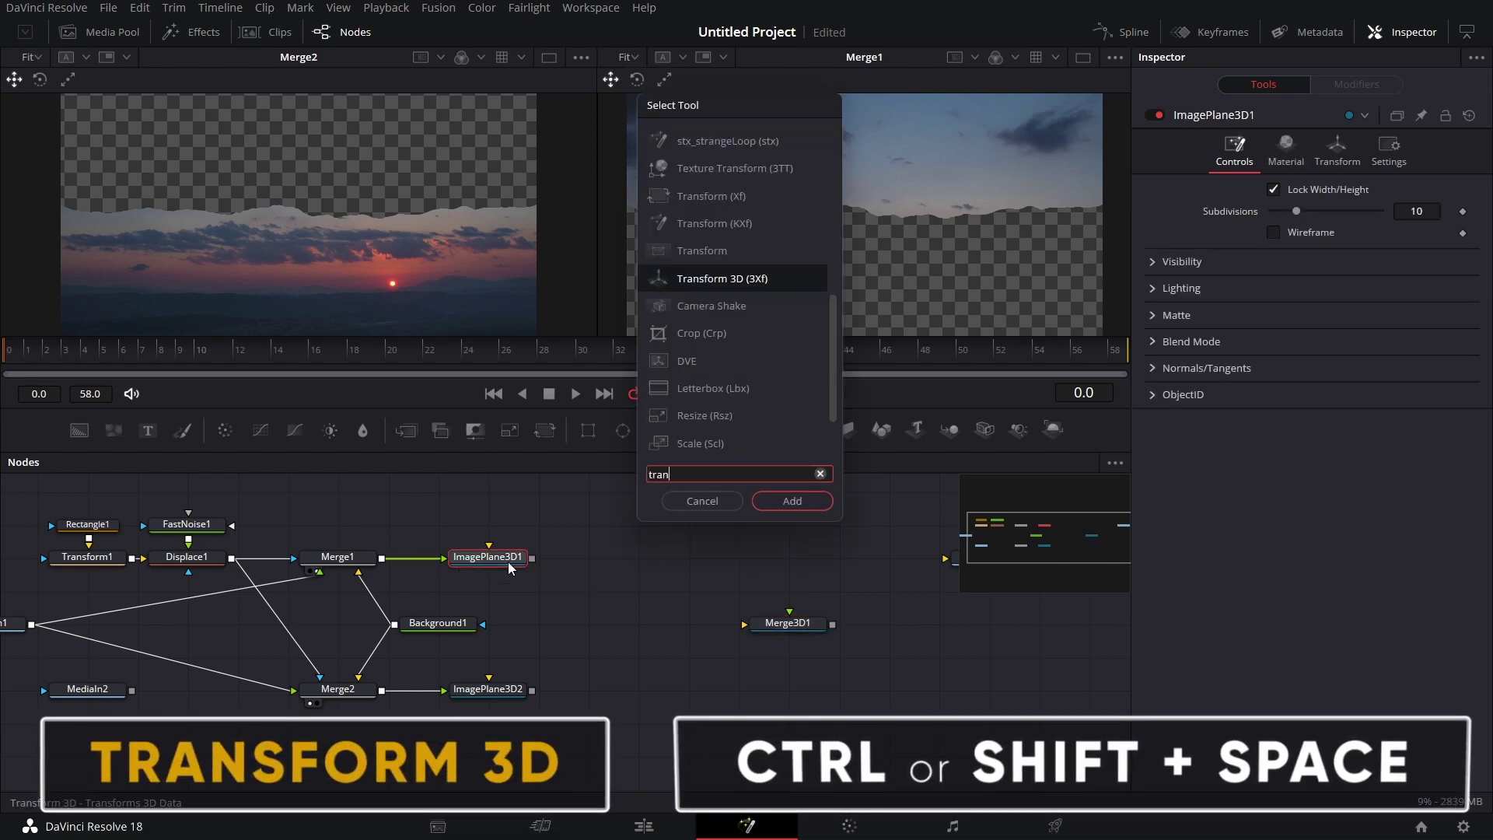
click(792, 501)
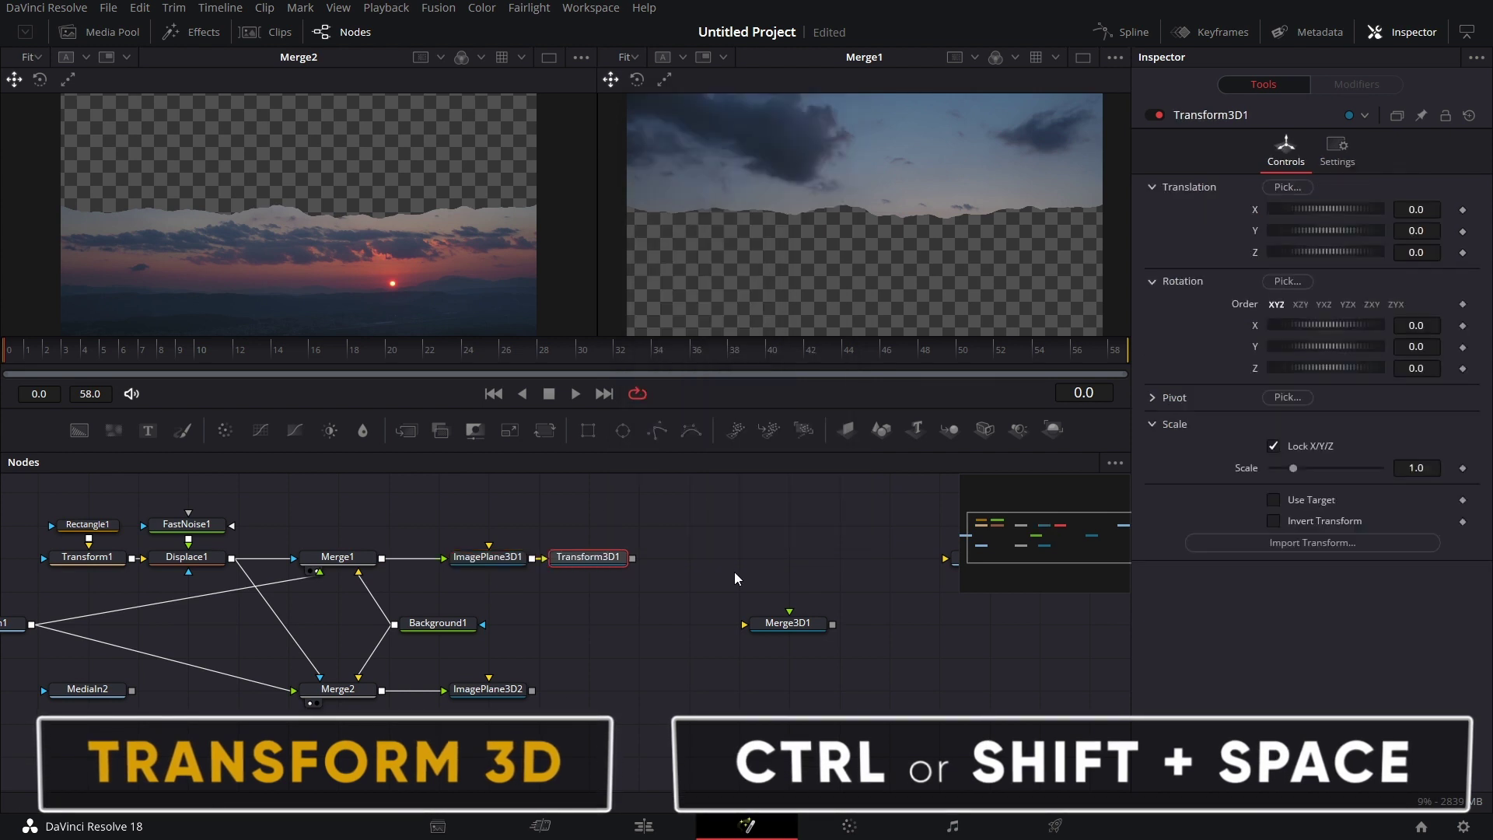
click(497, 690)
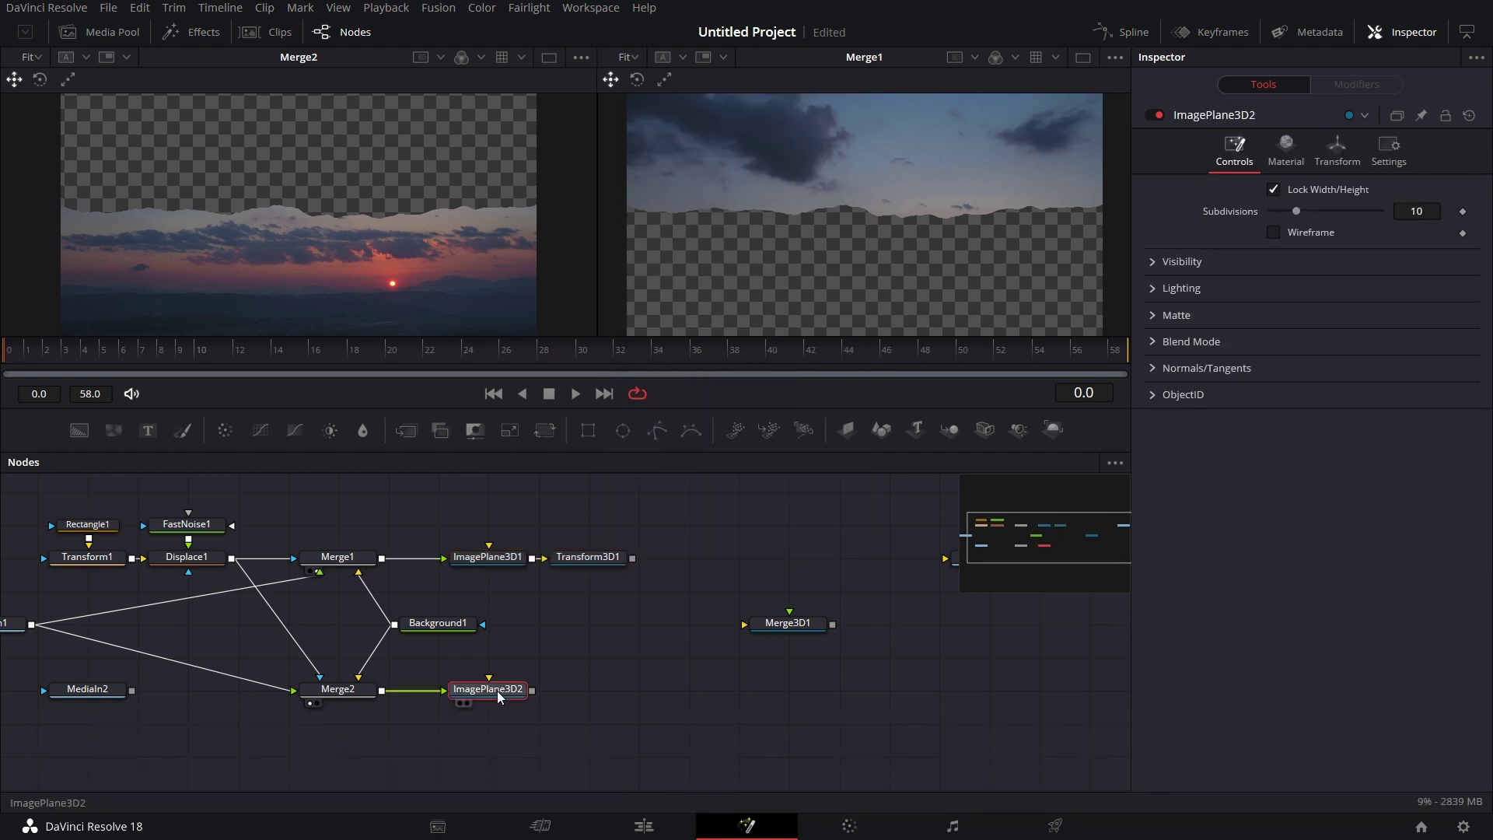
key(shift+space)
key(BackSpace)
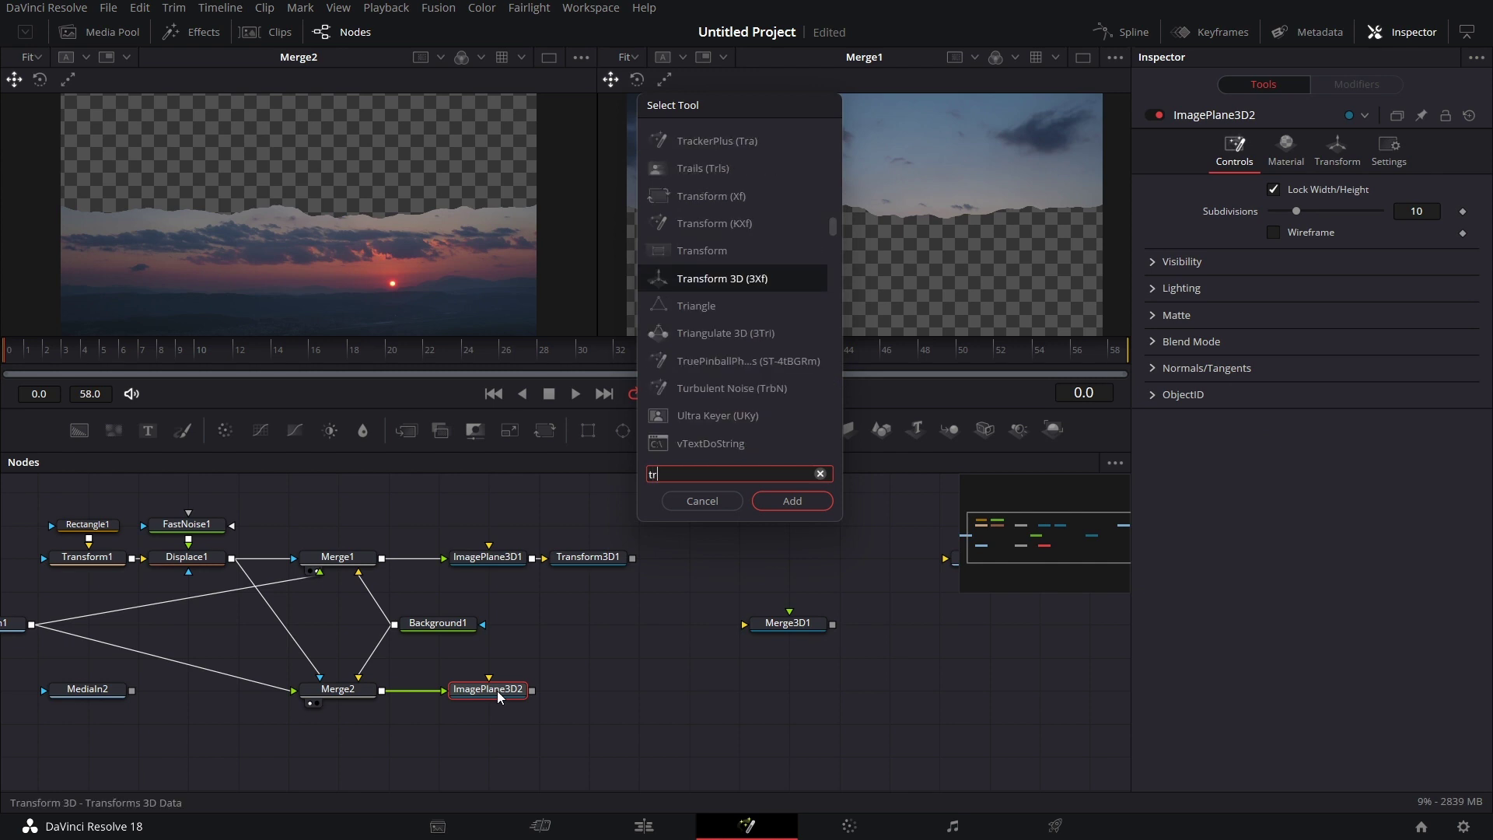
key(Return)
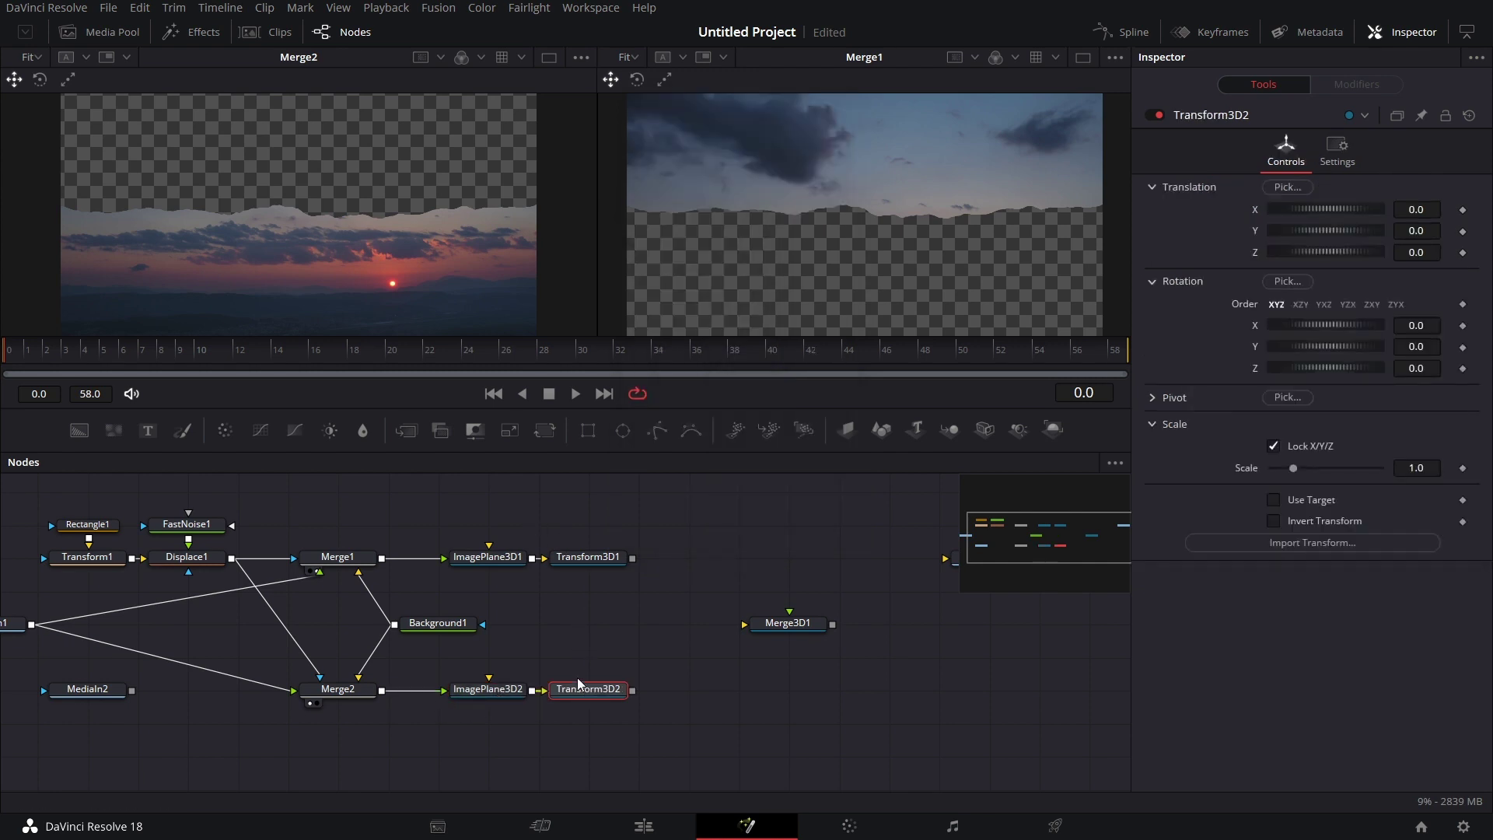
Add a Bender 3D node after Transform3D1 and after Transform3D2.
click(600, 557)
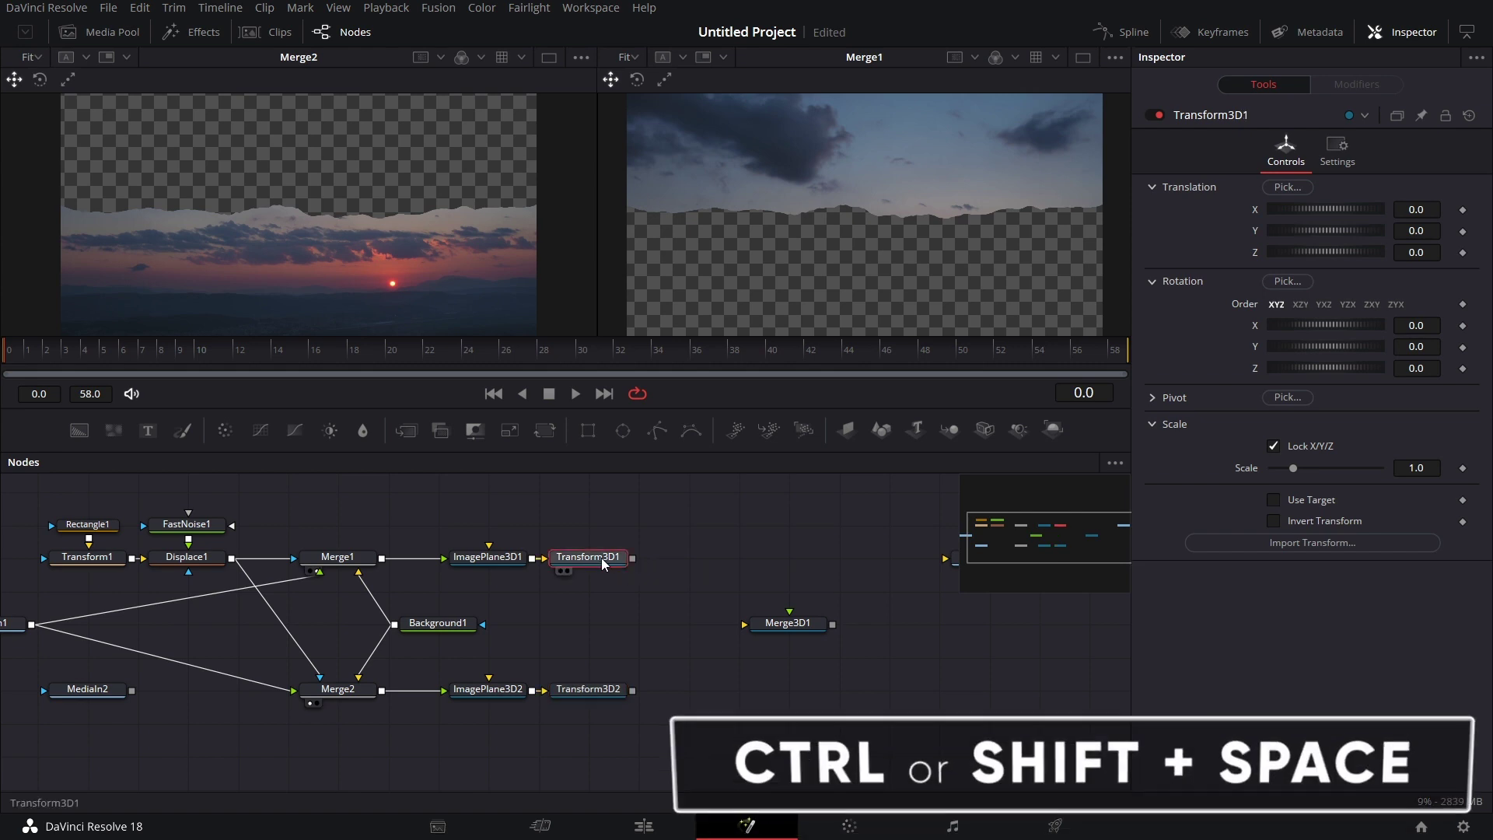
key(ctrl+space)
text(bend)
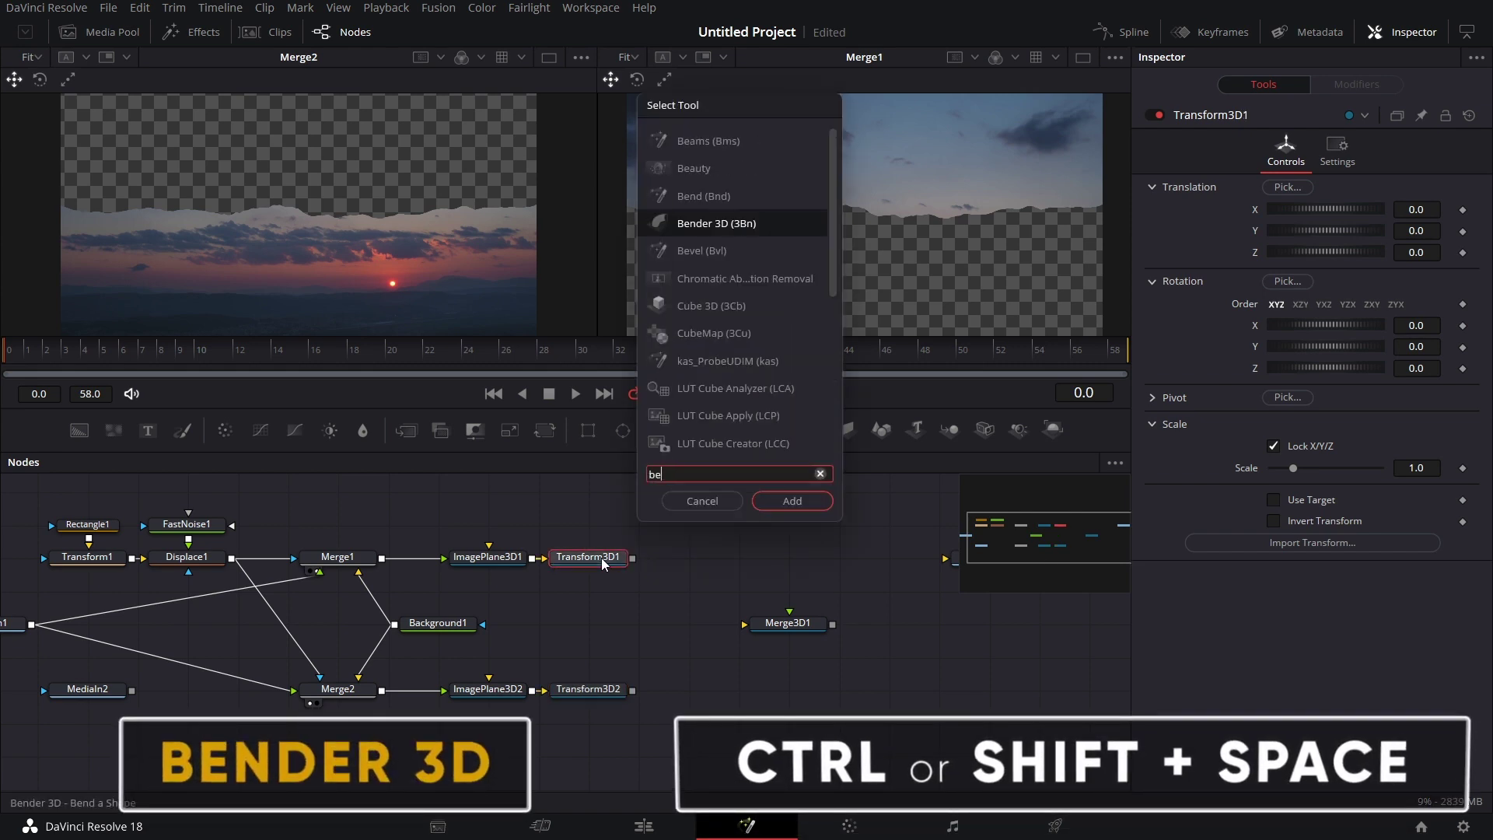
key(Return)
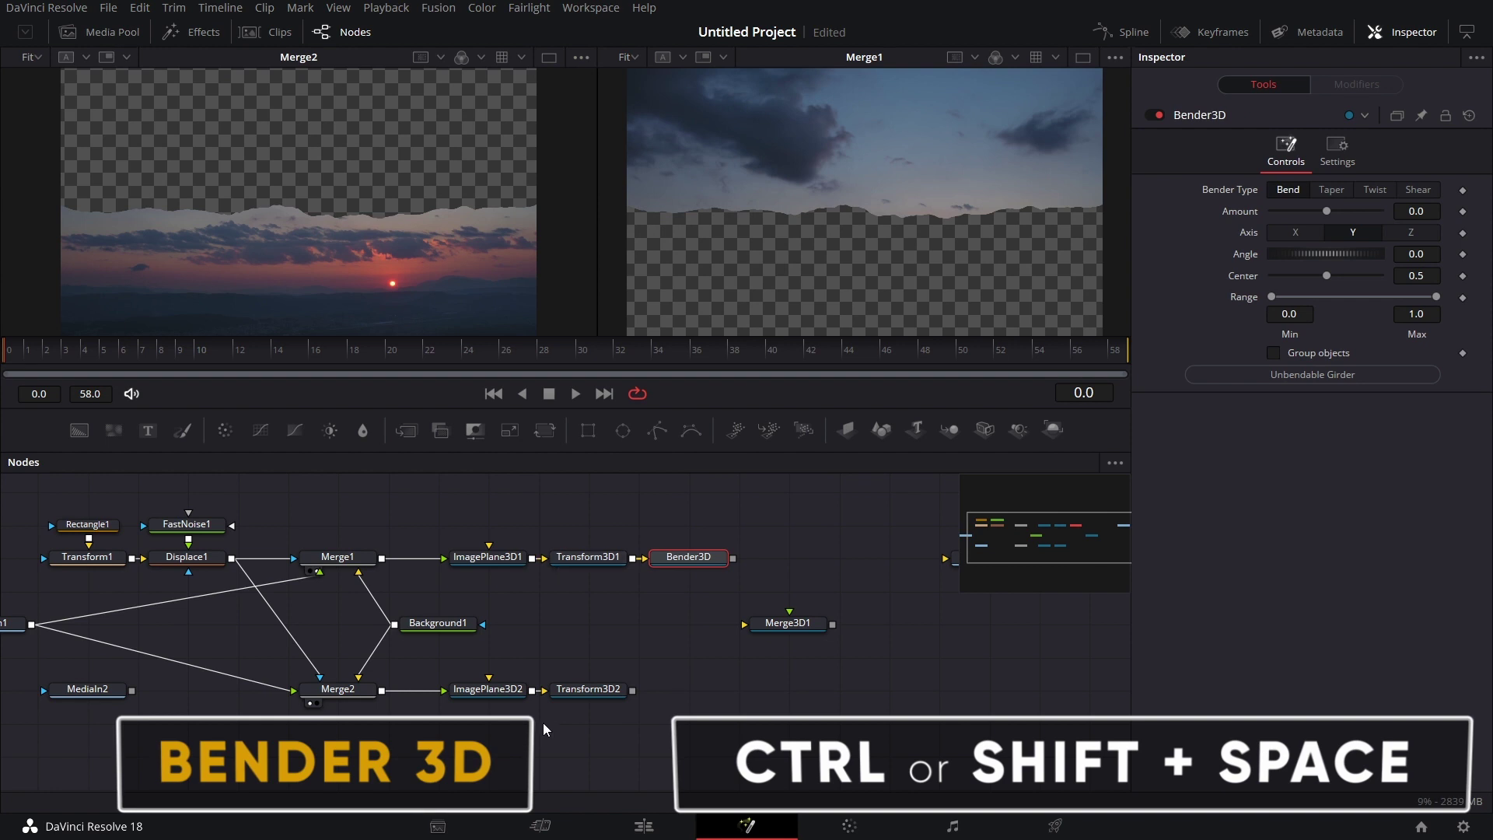
click(601, 689)
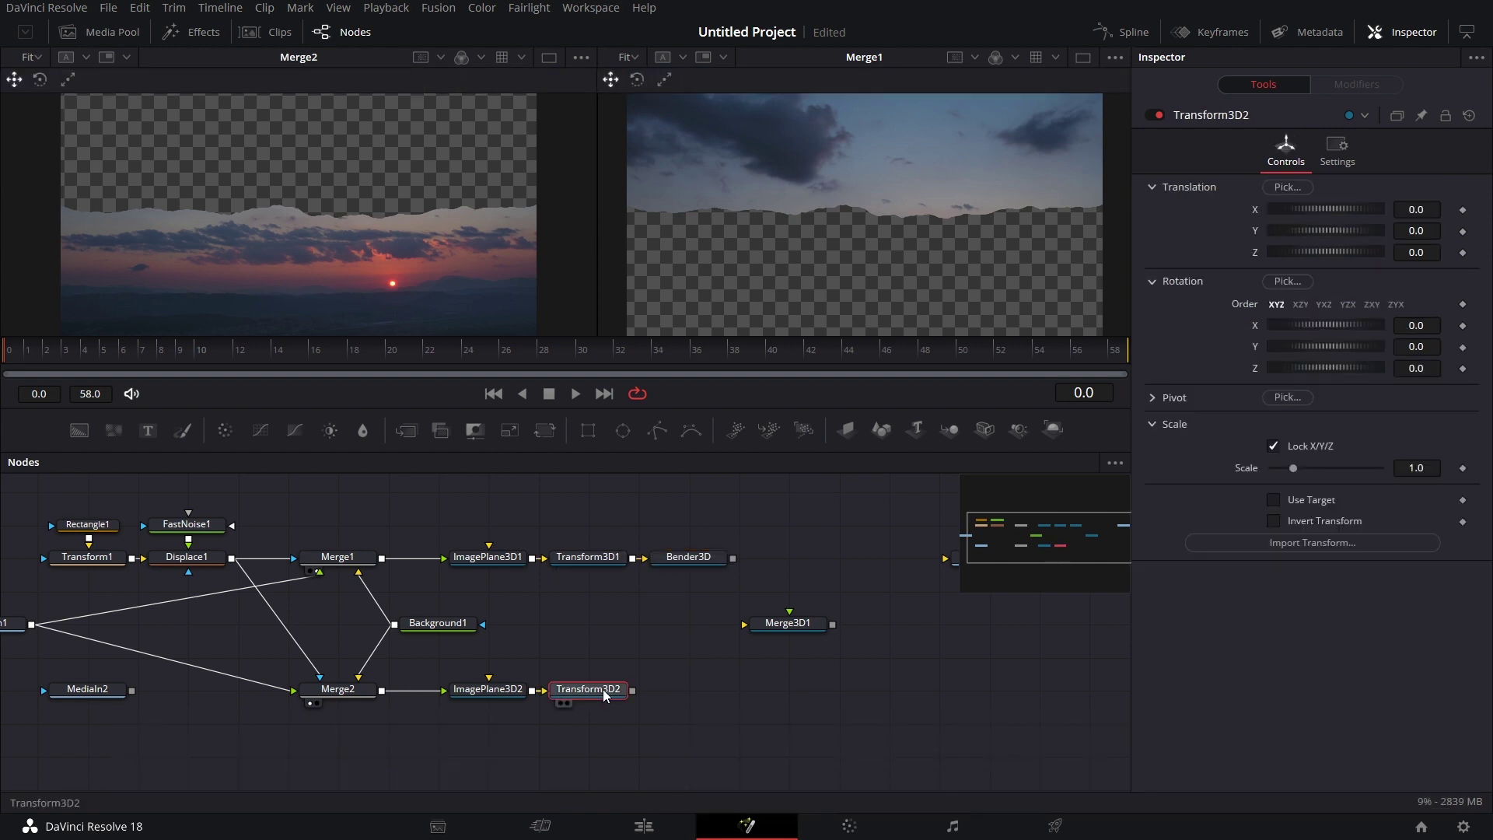
key(ctrl+space)
text(bender)
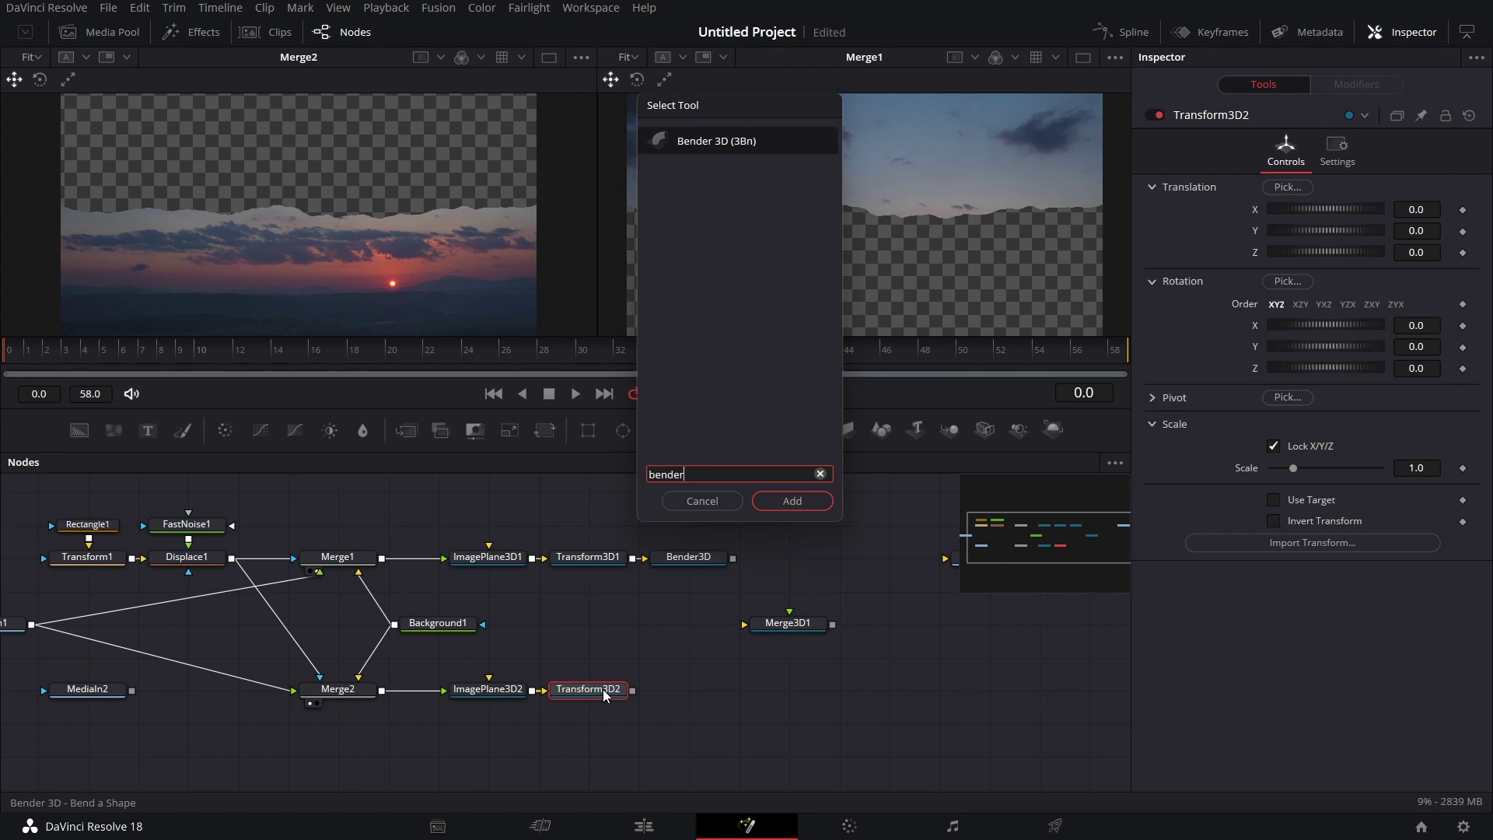
key(Return)
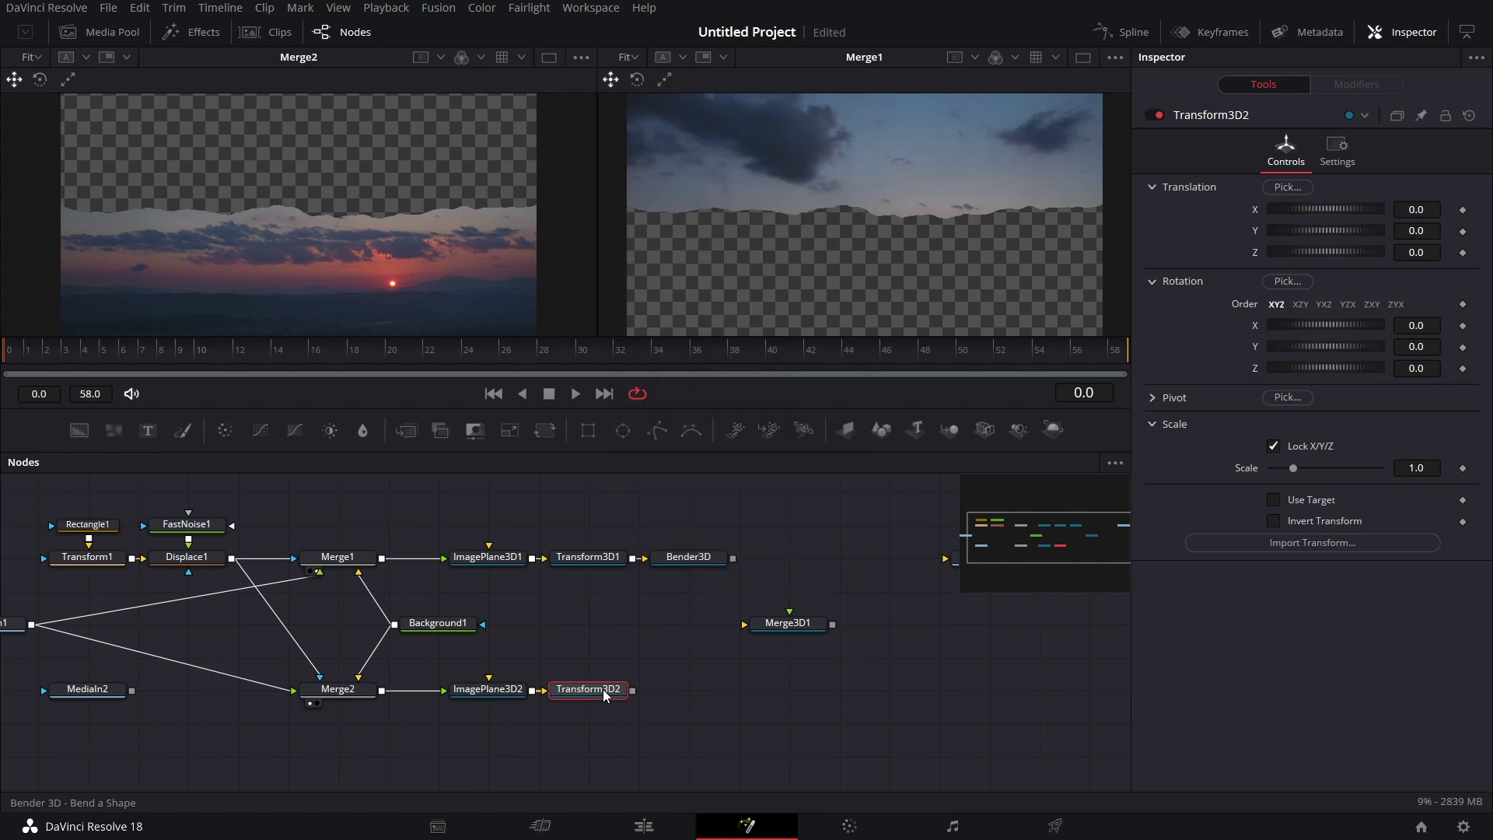
Move Merge3D1 further right and add a Transform 3D after each Bender3D.
drag(807, 626, 958, 626)
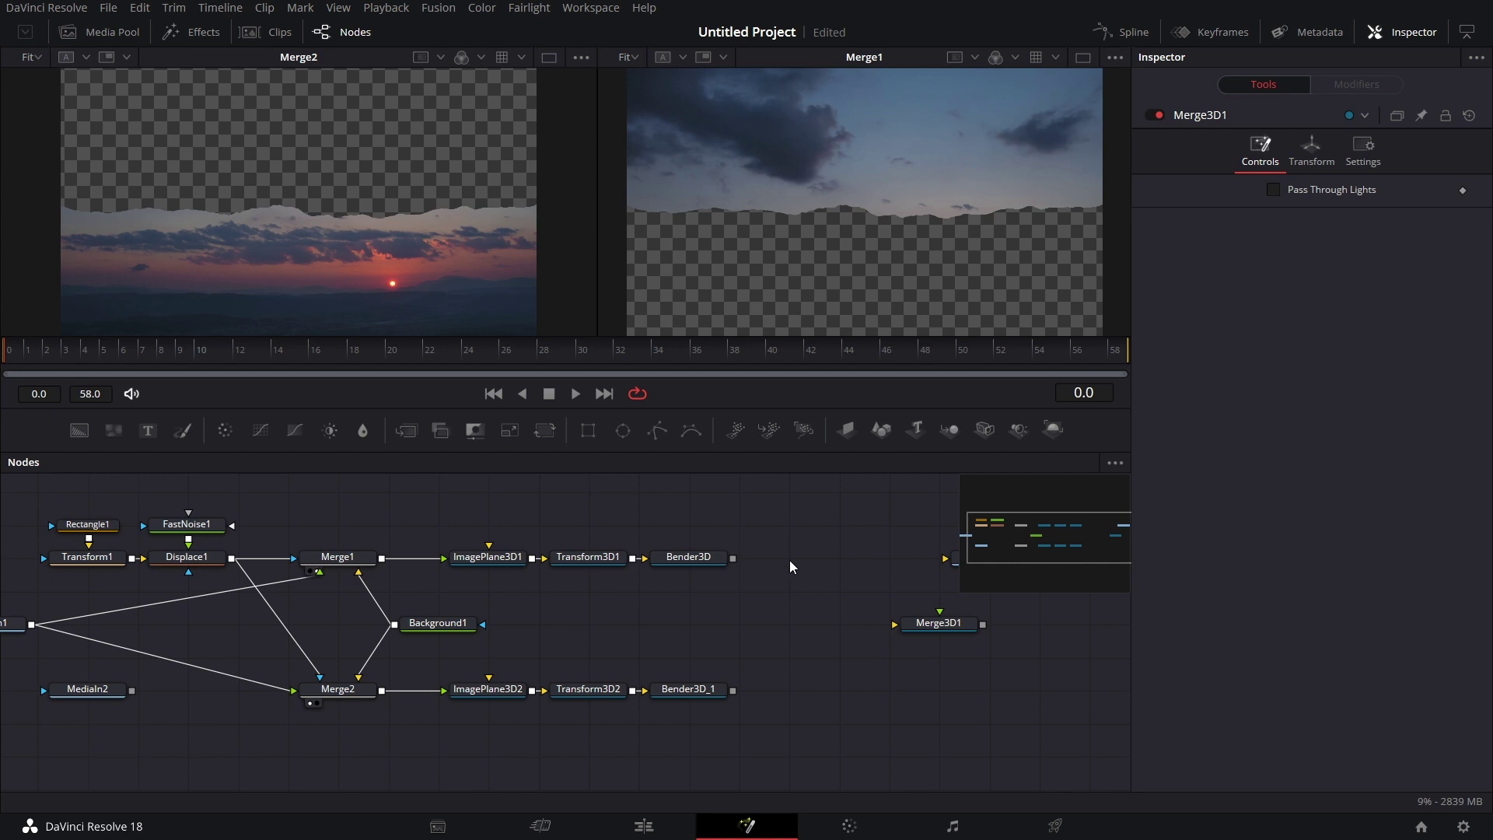
click(699, 557)
key(shift+space)
text(trans)
key(Return)
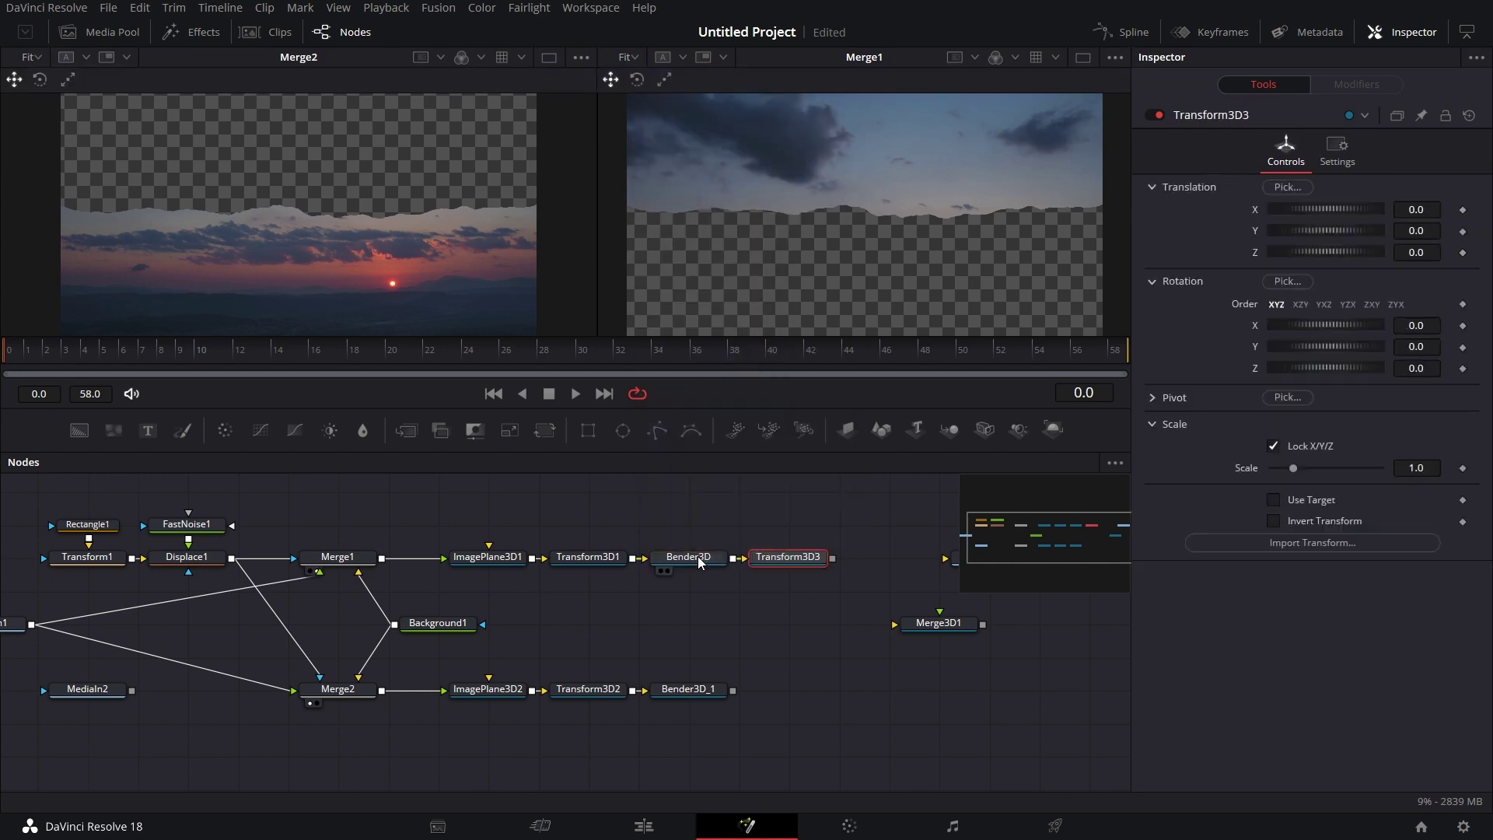
click(700, 690)
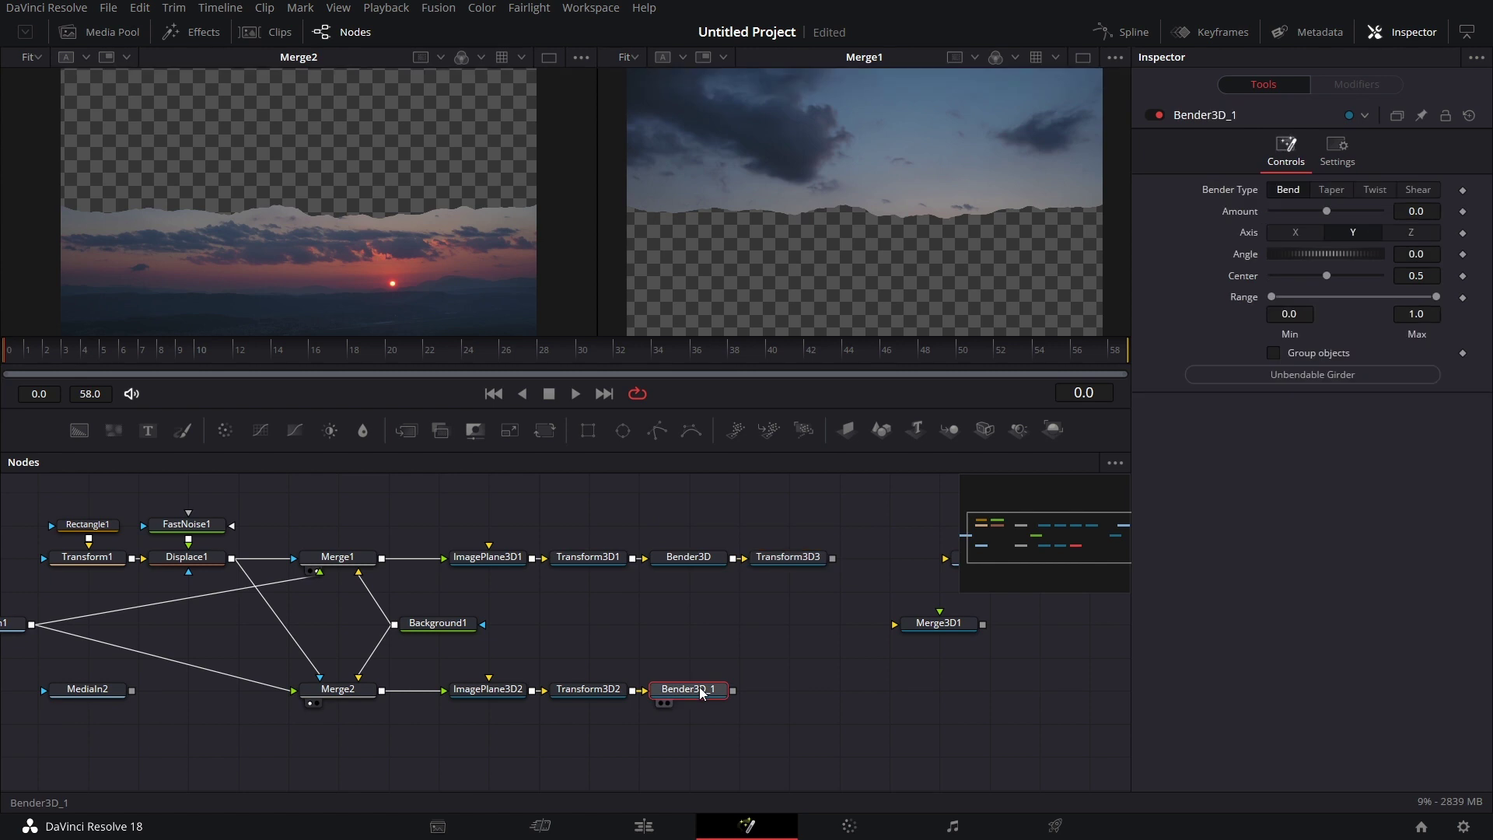
key(shift+space)
text(transf)
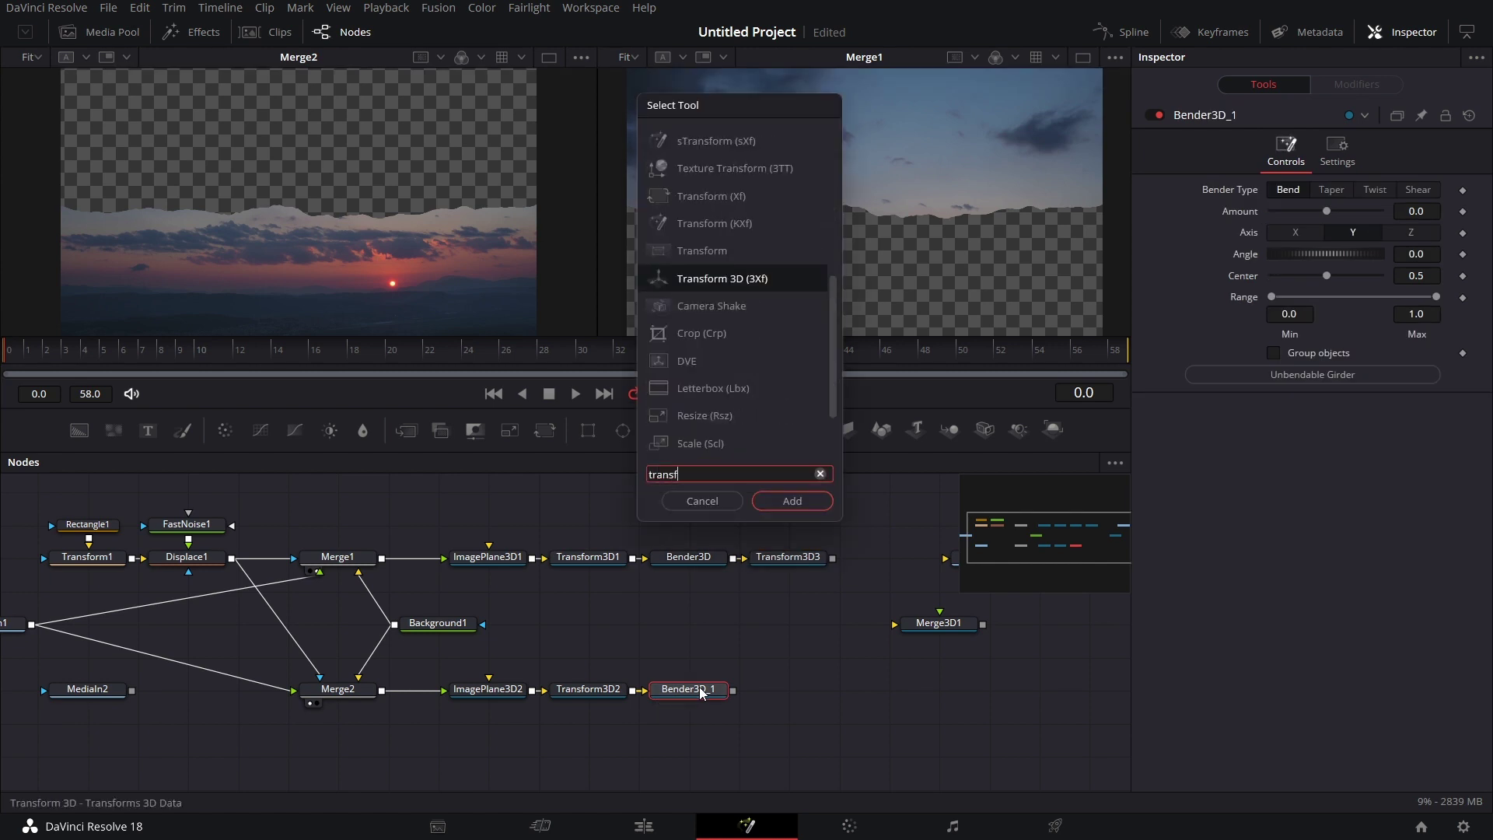
key(Return)
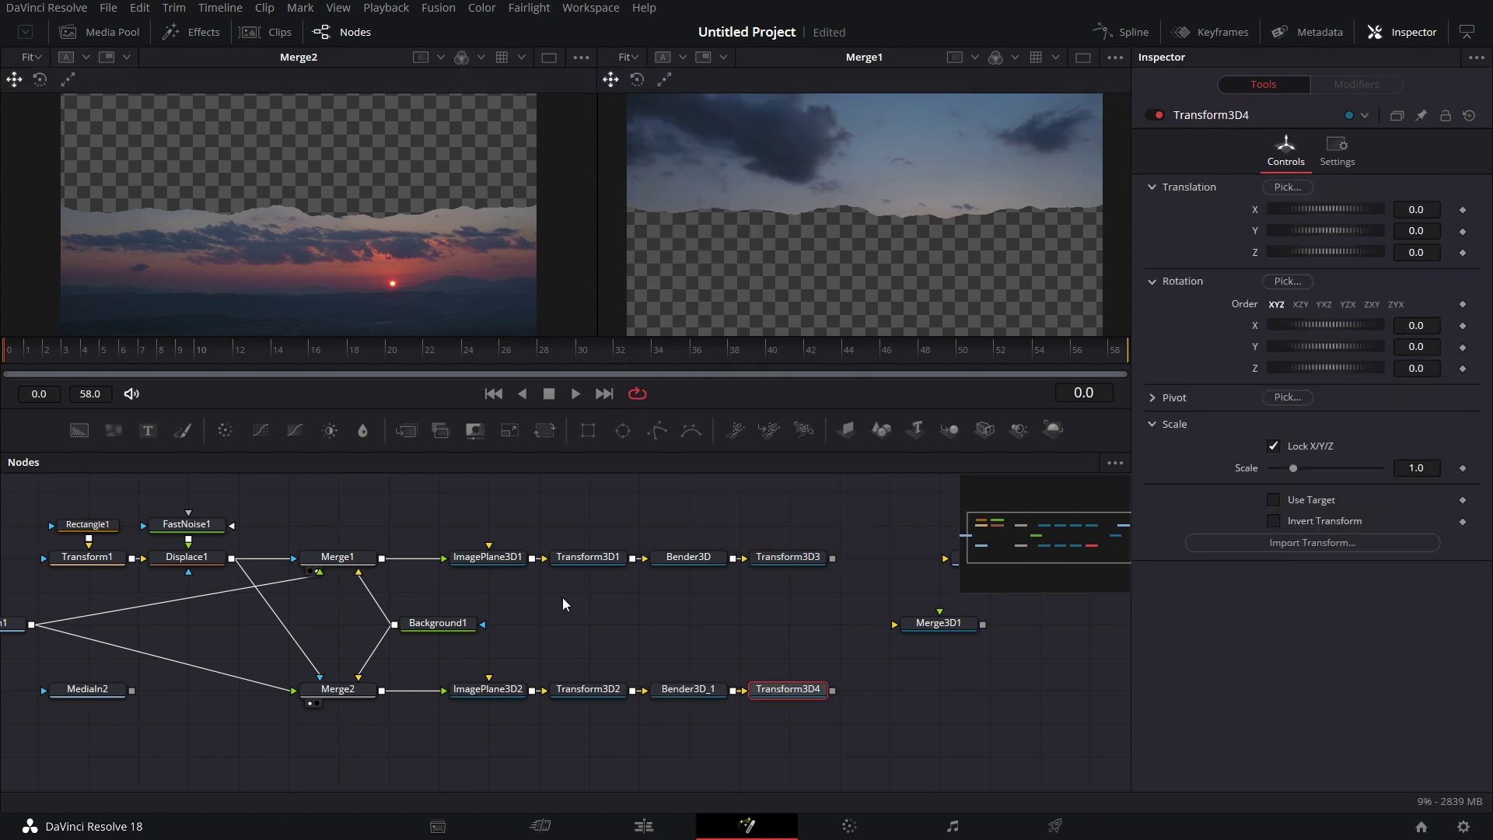
Rearrange Transform3D1, Transform3D2, Bender3D and Bender3D_1 compactly beside their image planes.
drag(586, 559, 501, 584)
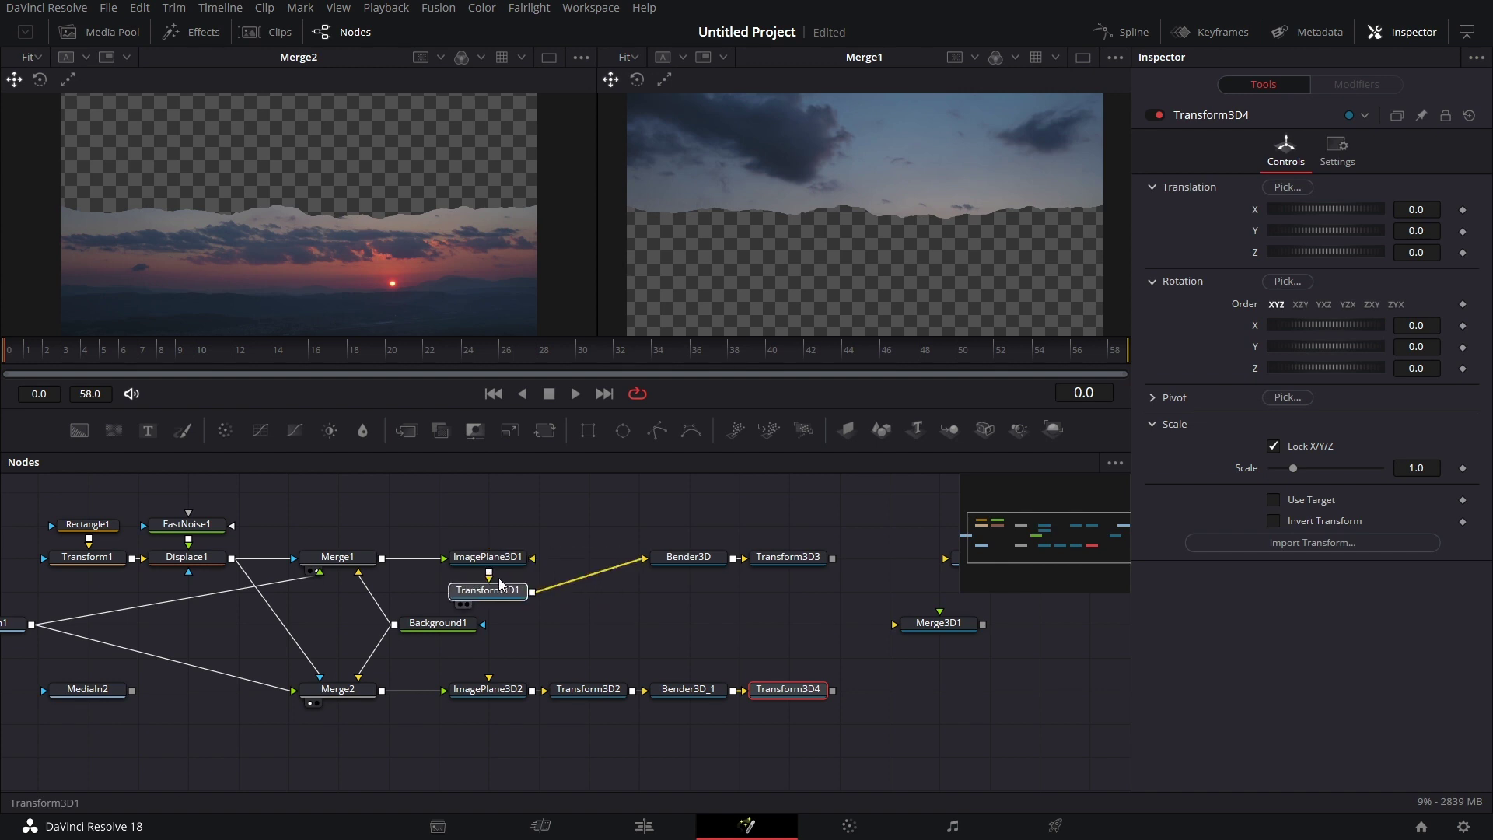
click(502, 584)
drag(571, 669, 471, 670)
click(471, 670)
drag(665, 572, 565, 606)
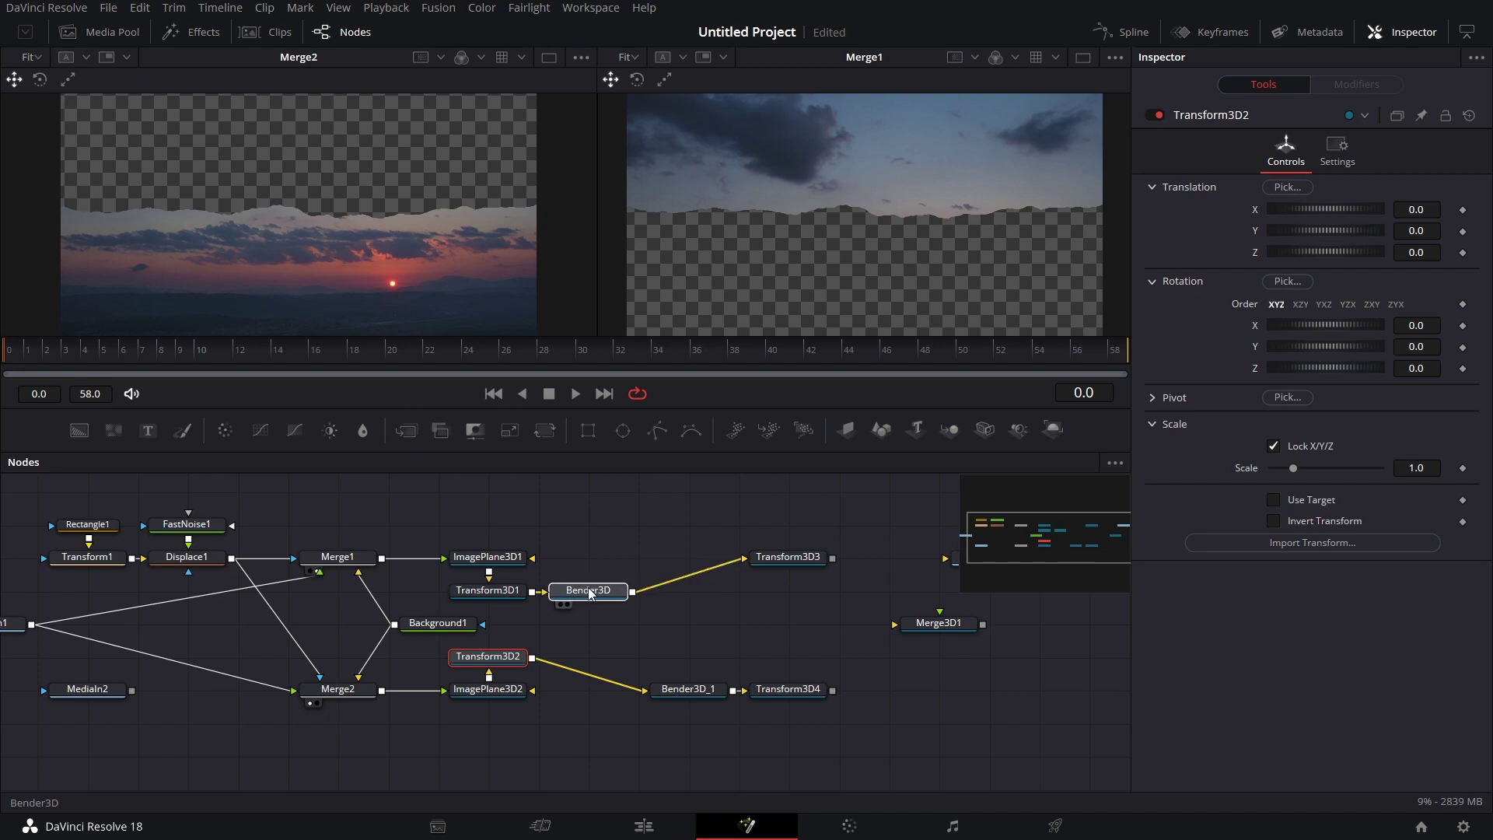
click(709, 695)
drag(709, 696, 613, 700)
Place Transform3D3 above Bender3D and Transform3D4 above Bender3D_1.
drag(804, 560, 605, 560)
drag(784, 694, 584, 662)
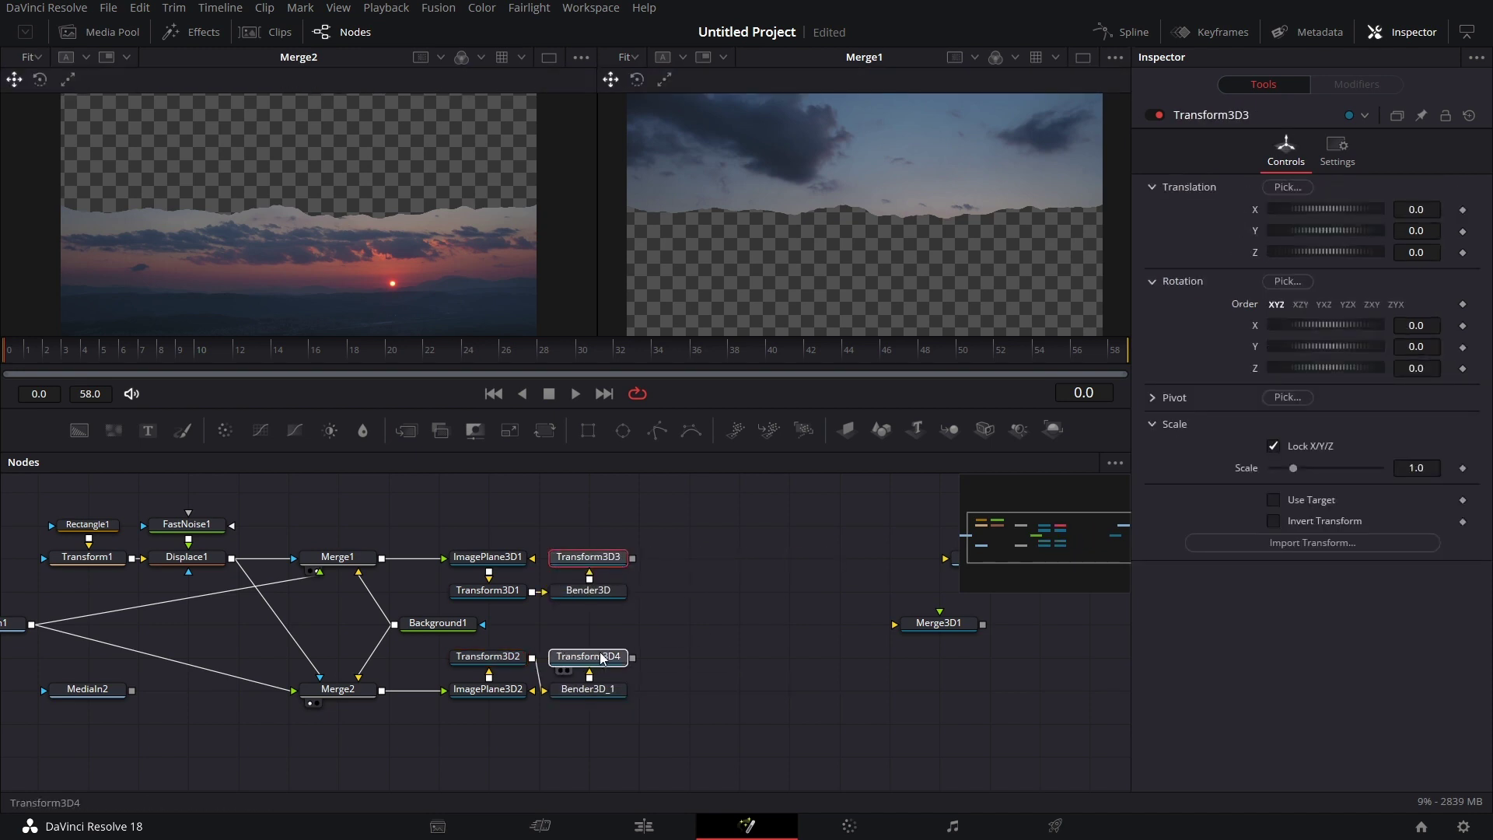
scroll(676, 622, right, 2)
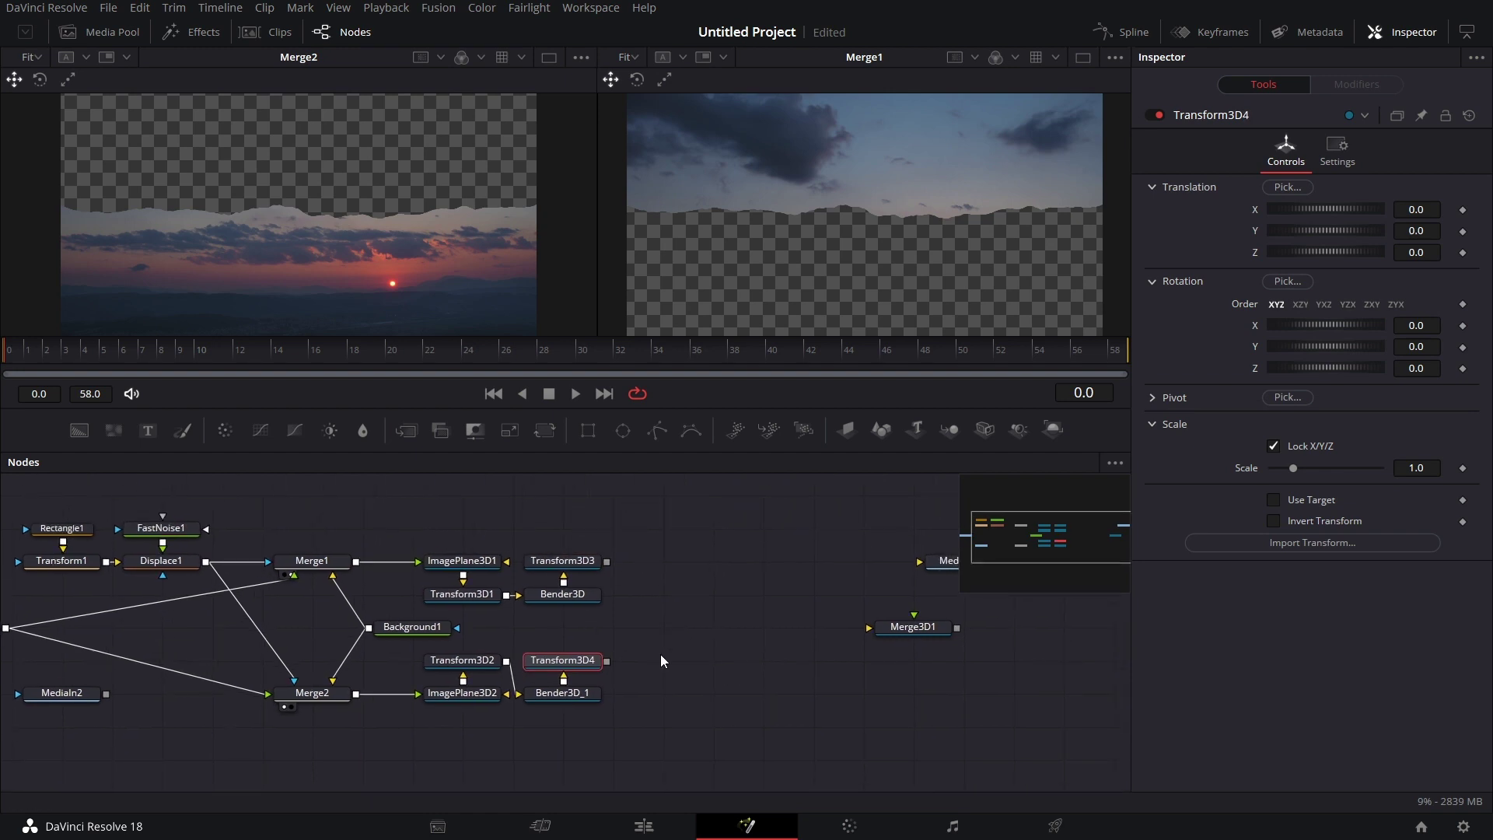
click(473, 594)
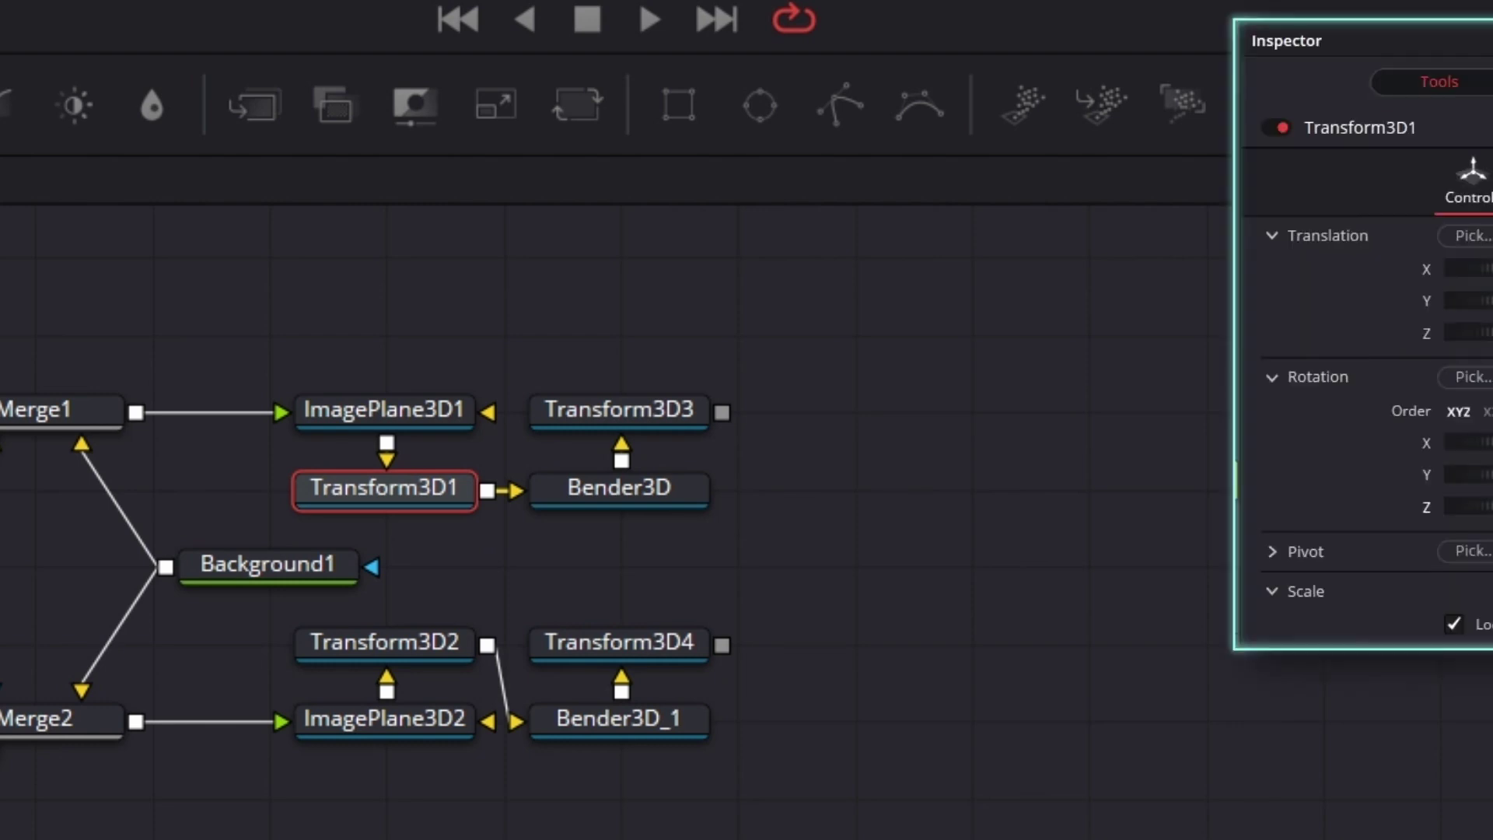
Set Transform3D1's Z rotation to 30.
key(ctrl+a)
key(BackSpace)
text(30)
key(Return)
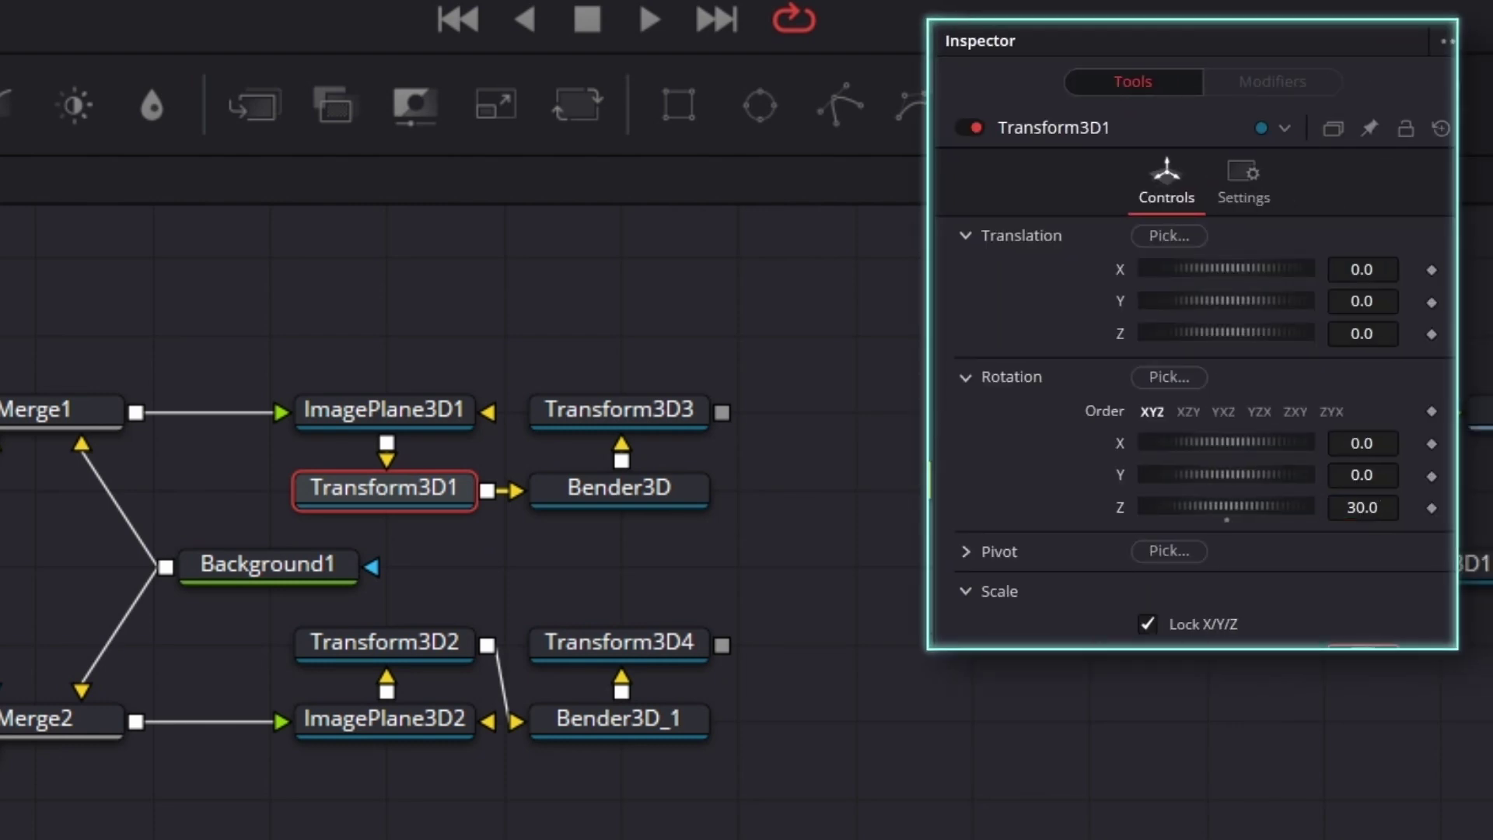
Set Transform3D3's Z rotation to -30.
click(673, 404)
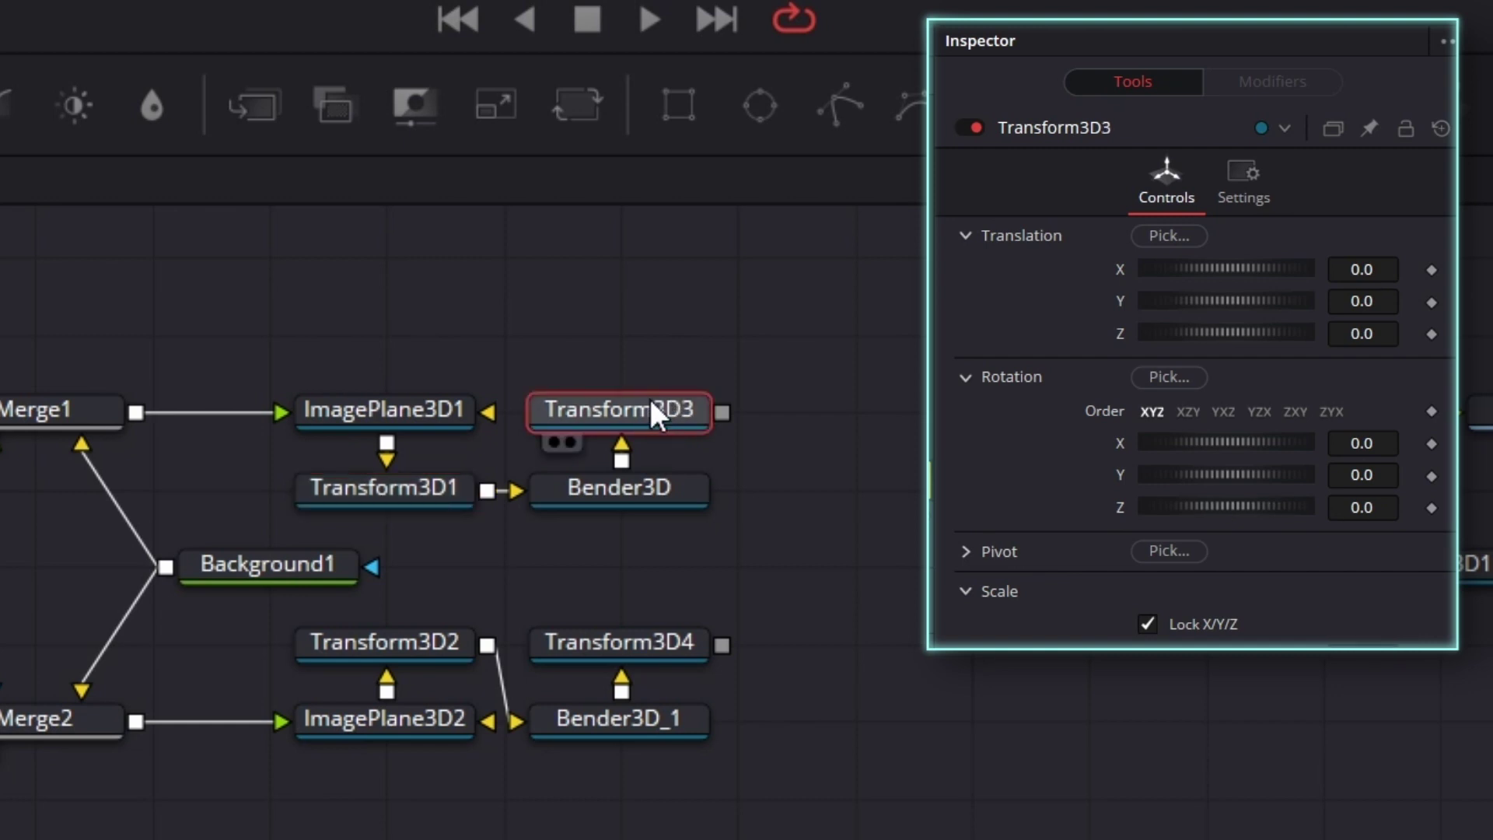
click(1383, 509)
key(BackSpace)
text(-30)
key(Return)
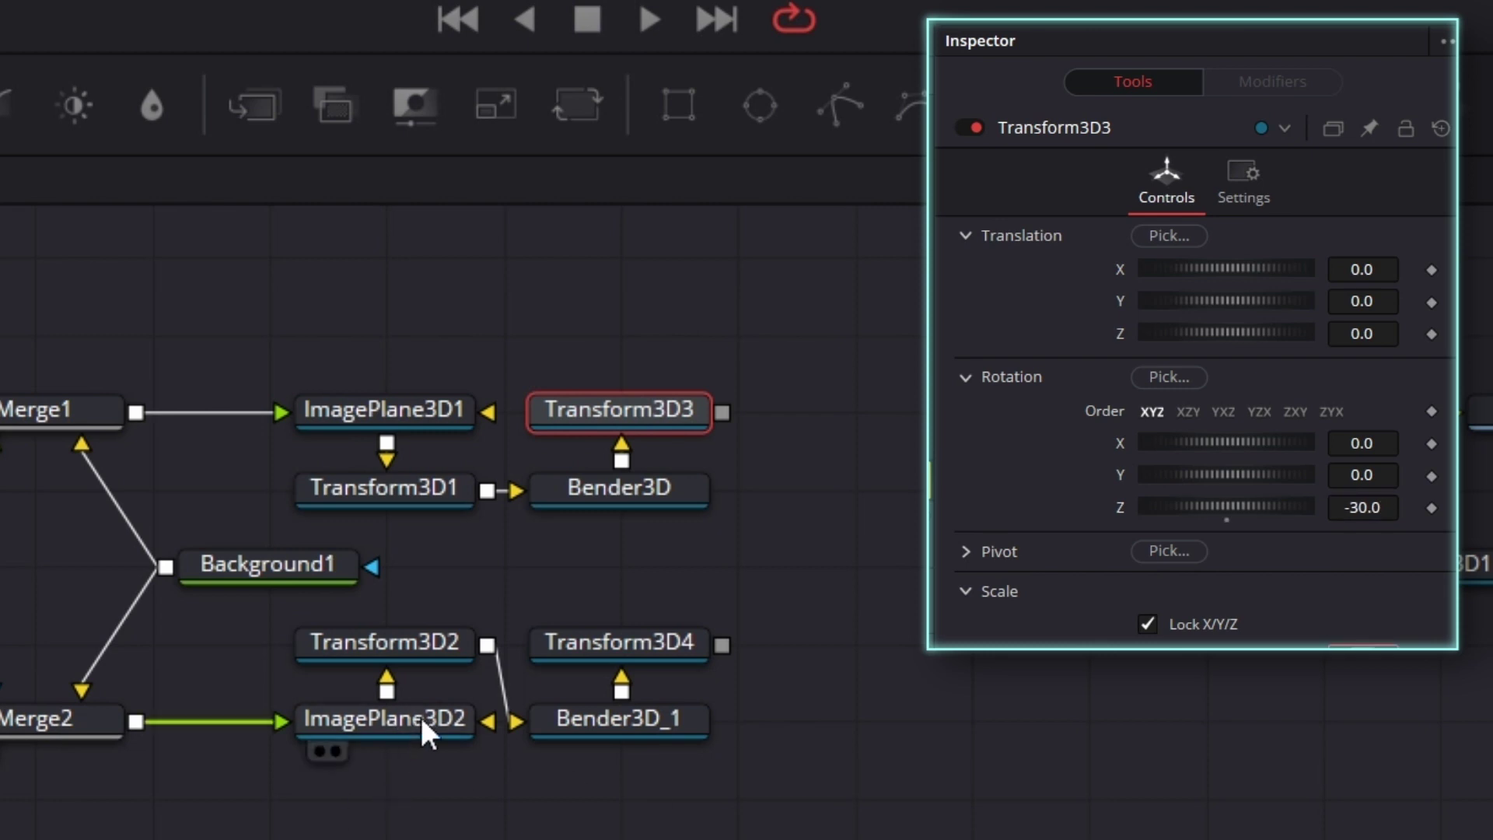
Give Transform3D2 and Transform3D4 a Z rotation of 30.
click(422, 644)
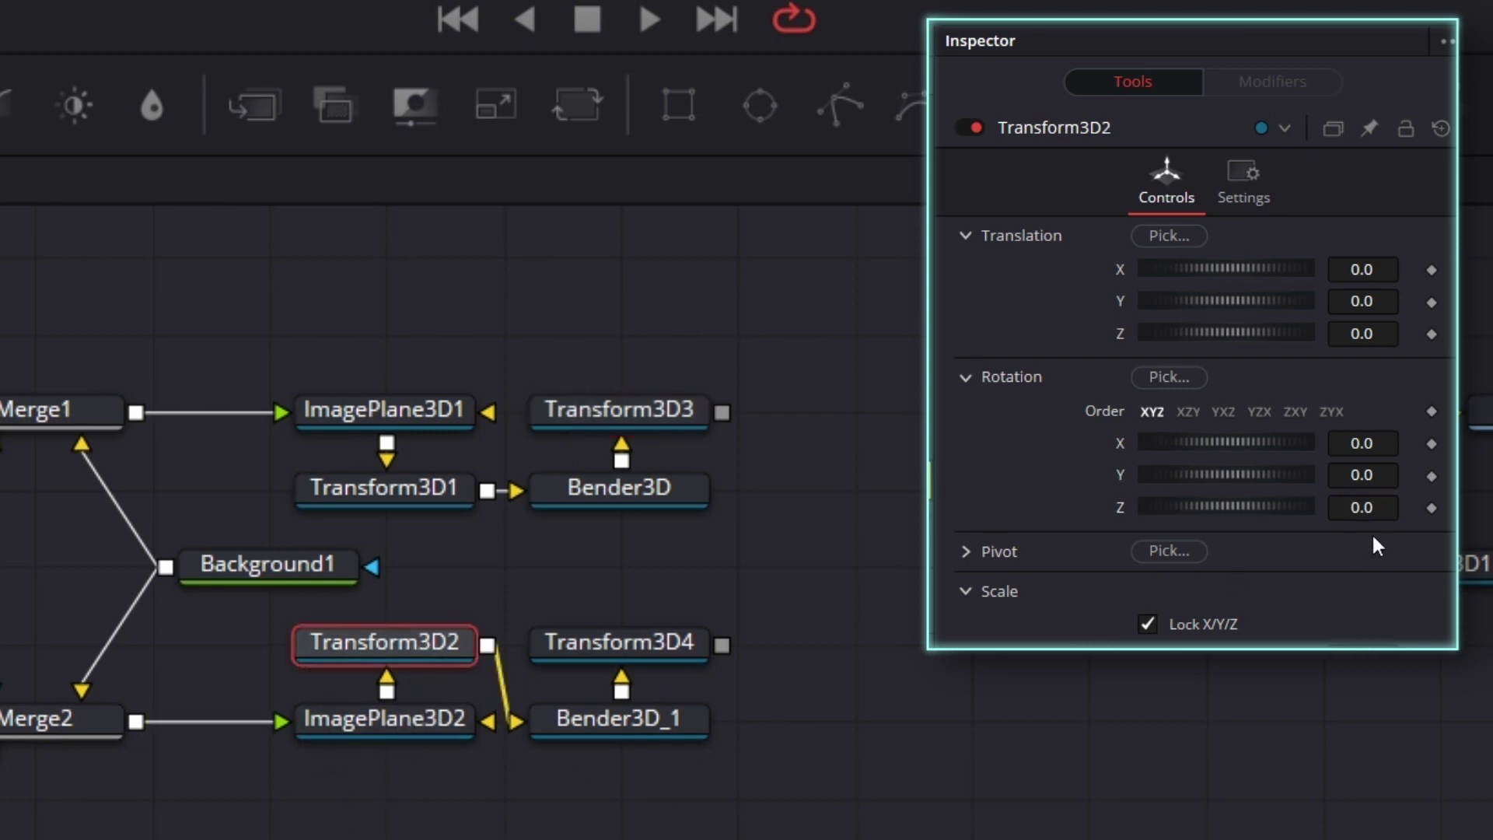
click(1349, 508)
text(3)
click(606, 653)
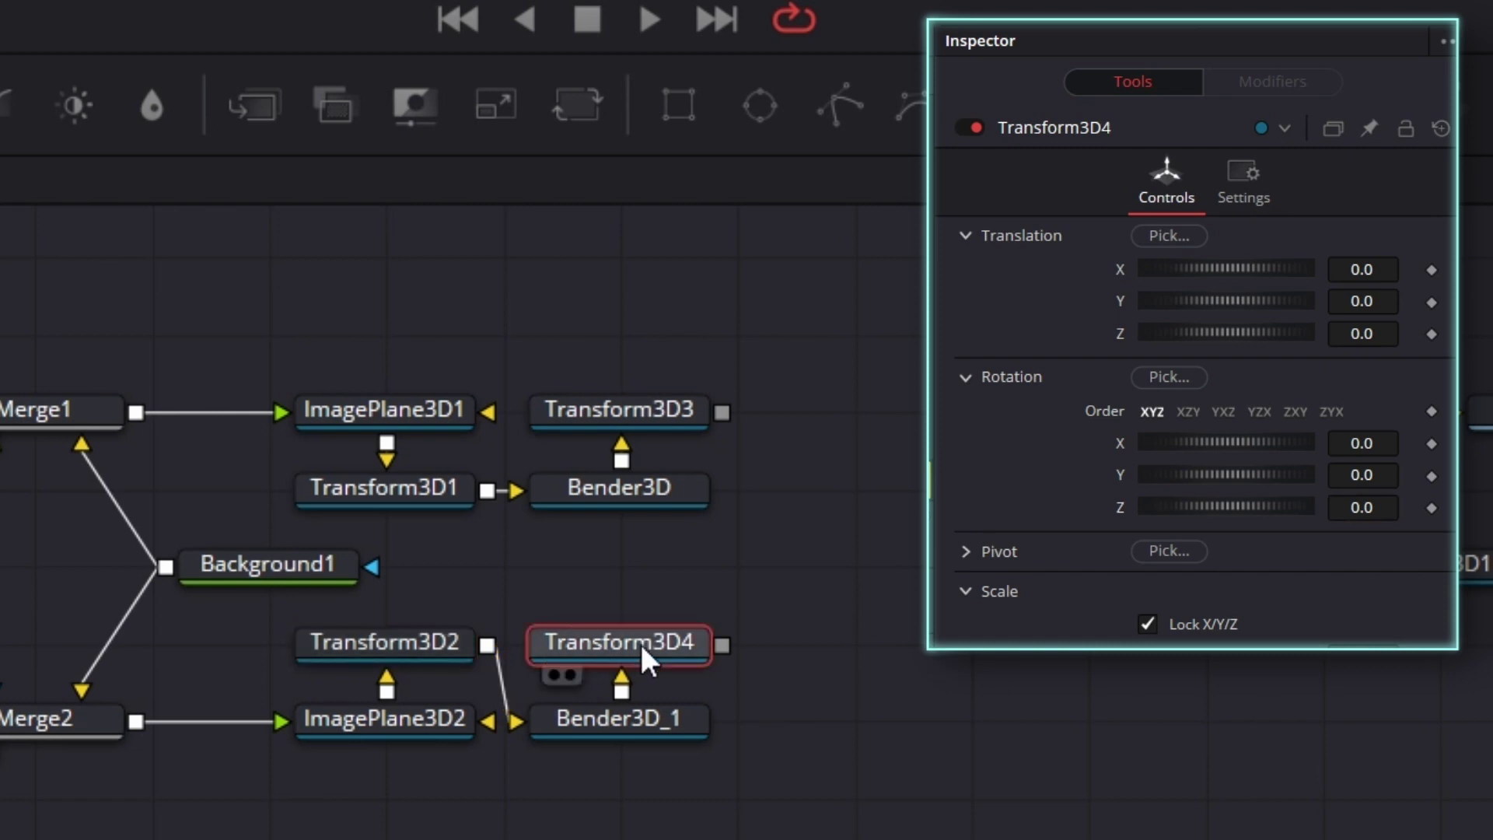
click(1351, 511)
text(3)
key(Tab)
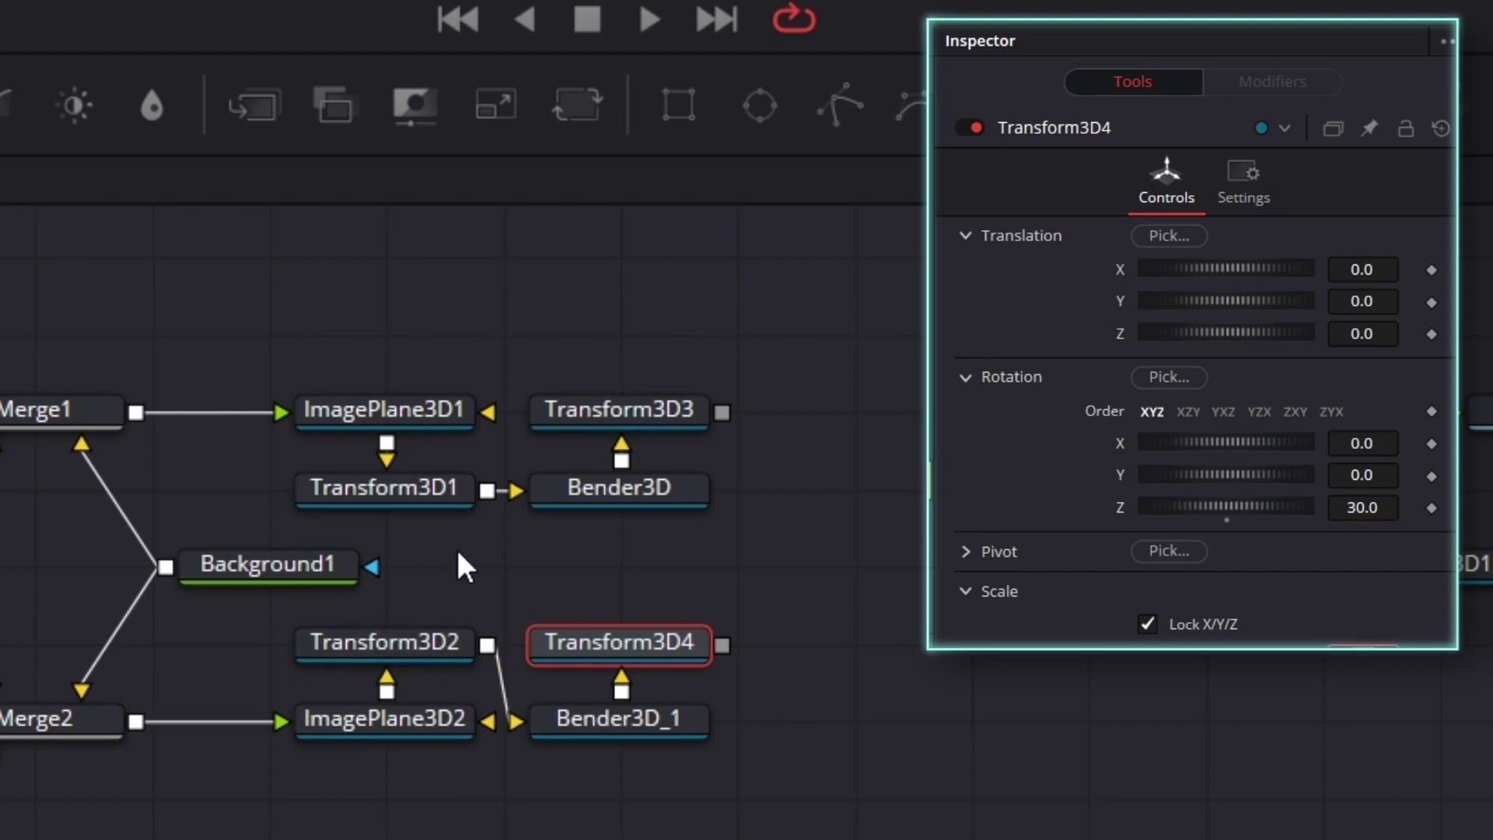
Check the four rotations and change Transform3D4's Z rotation to -30.
click(399, 477)
click(675, 408)
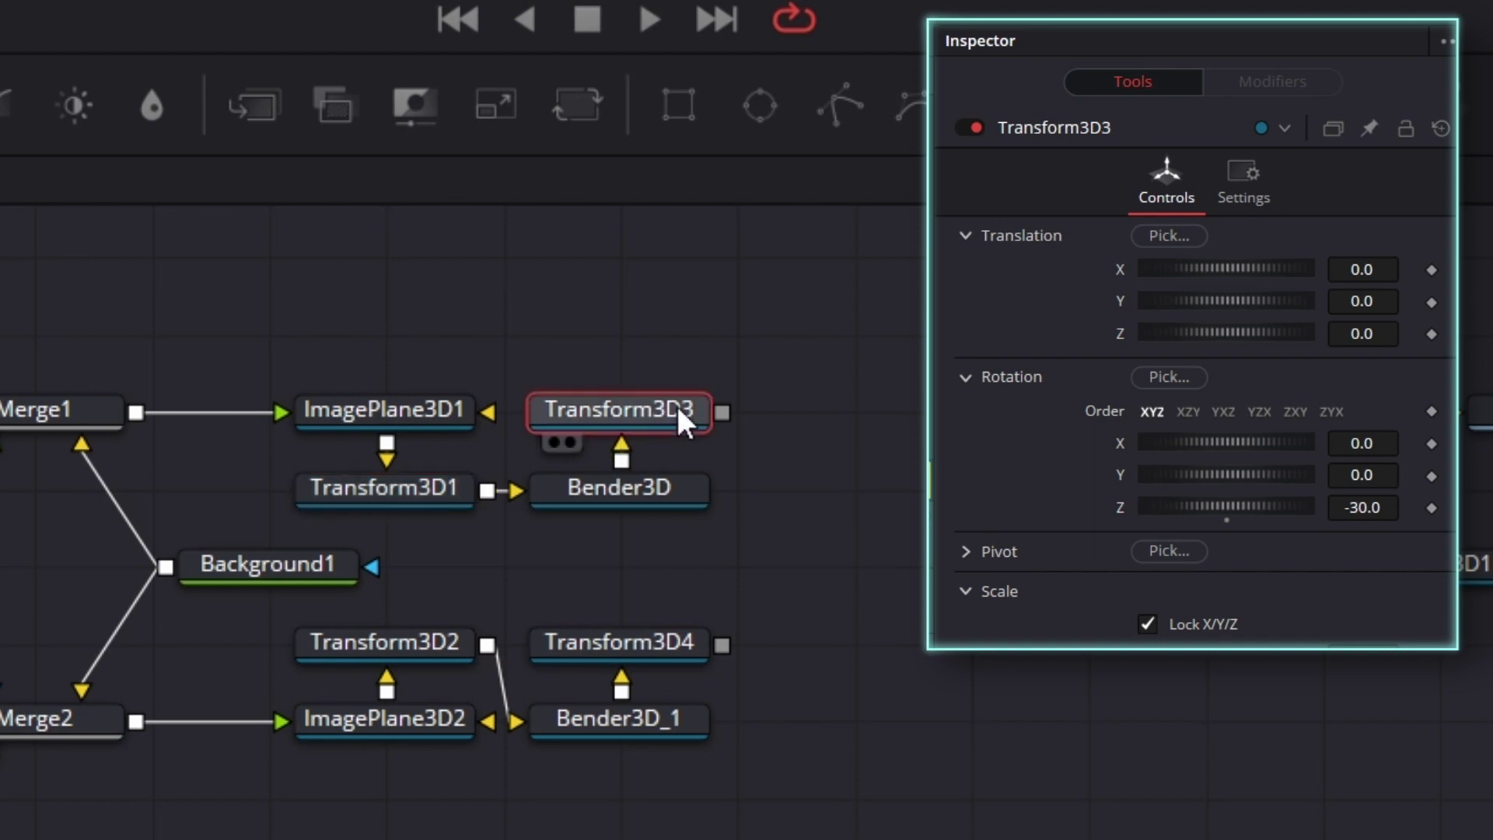
click(403, 642)
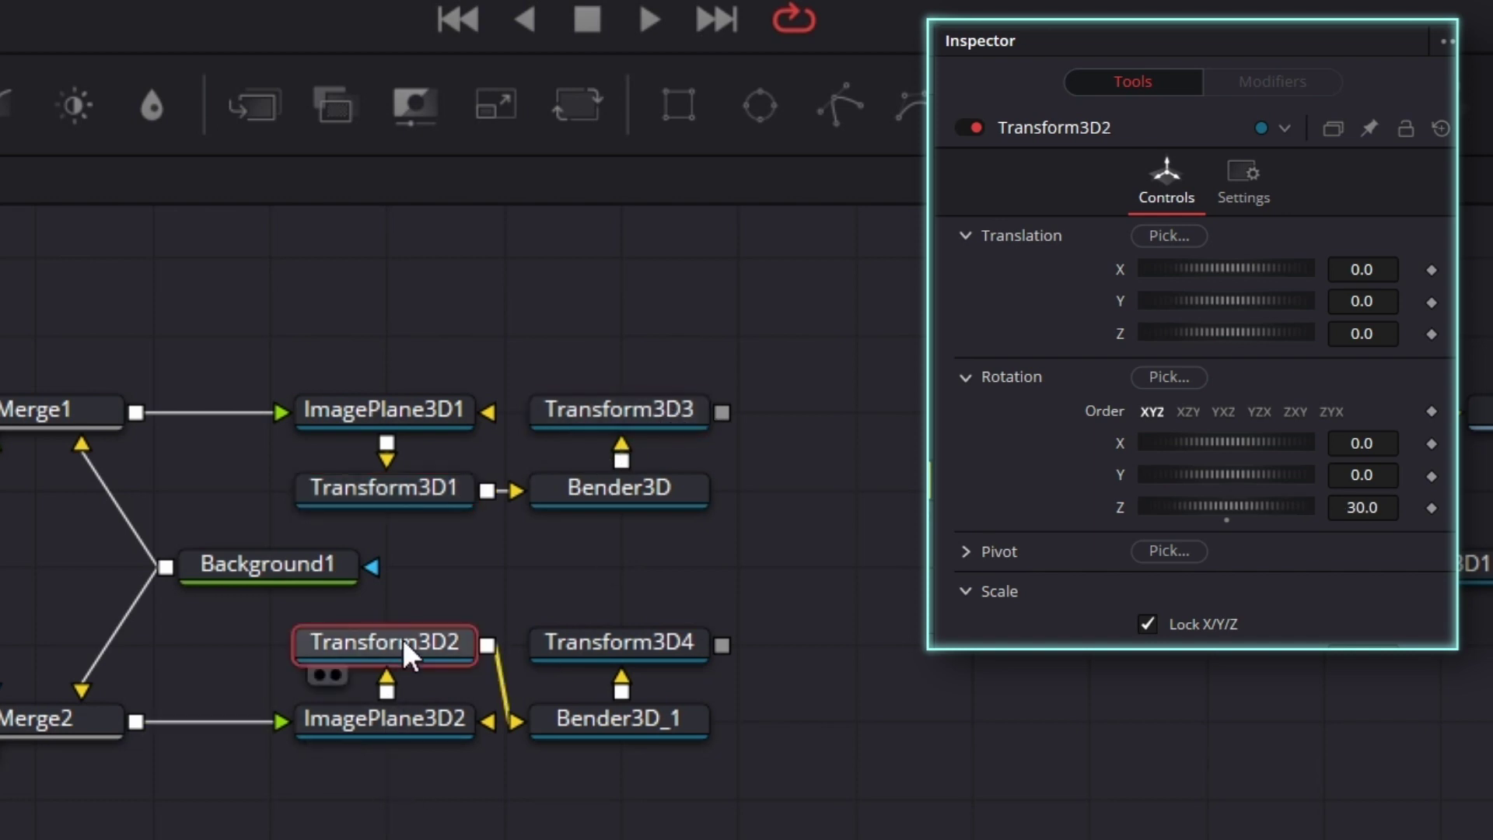
click(684, 639)
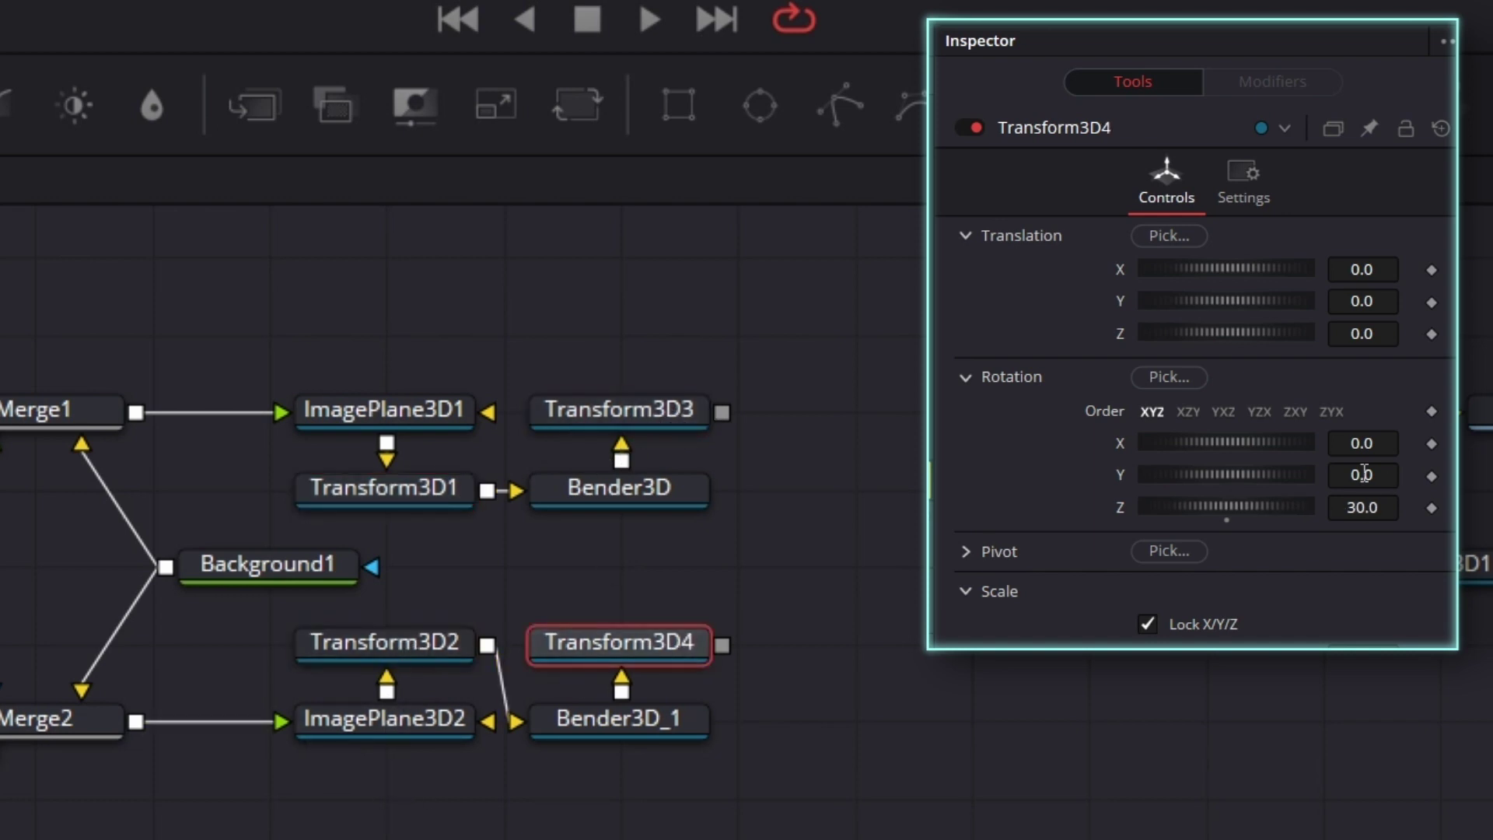
click(1352, 509)
text(-)
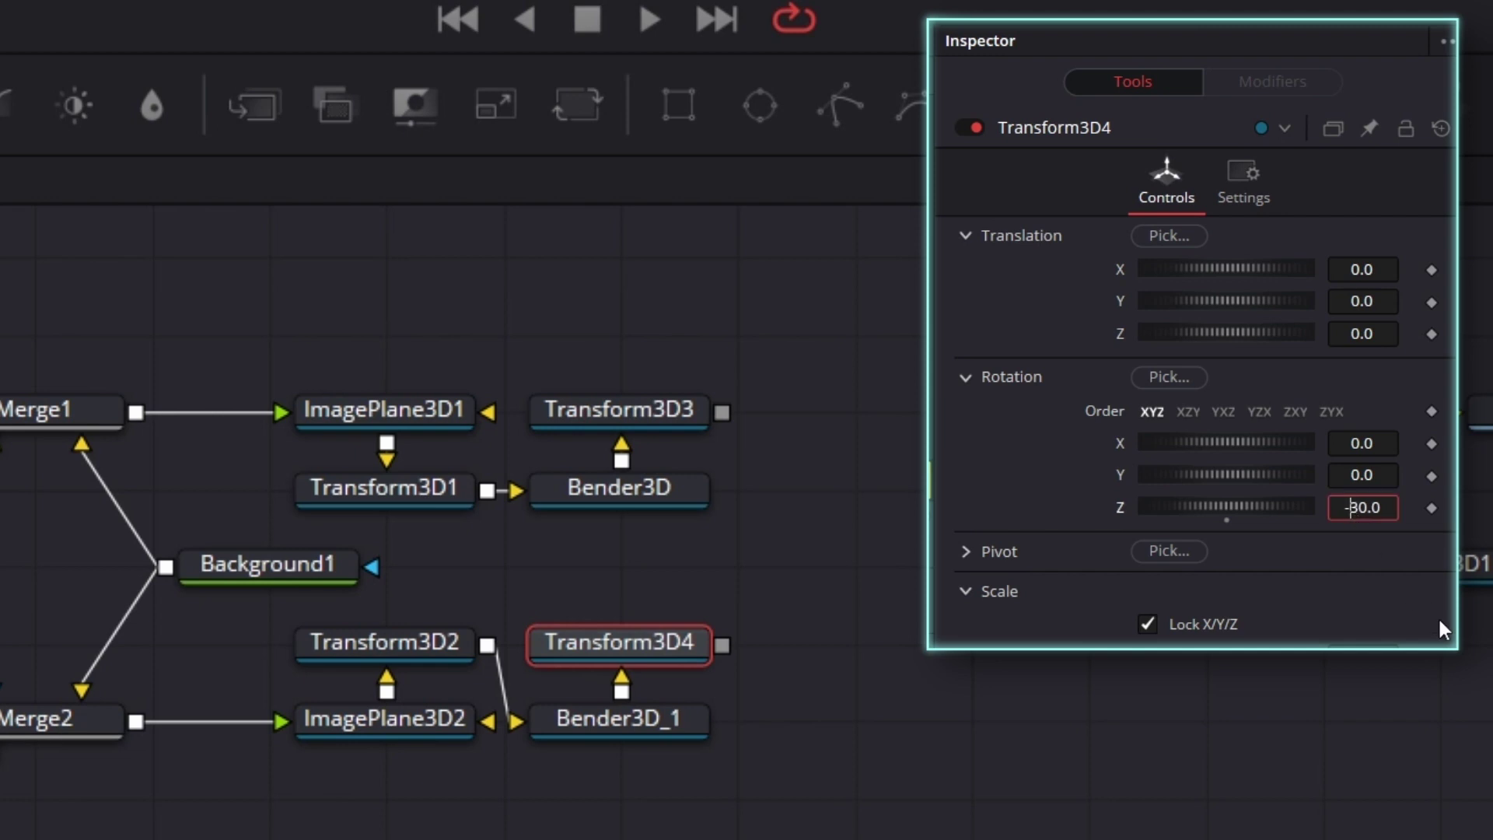
key(Tab)
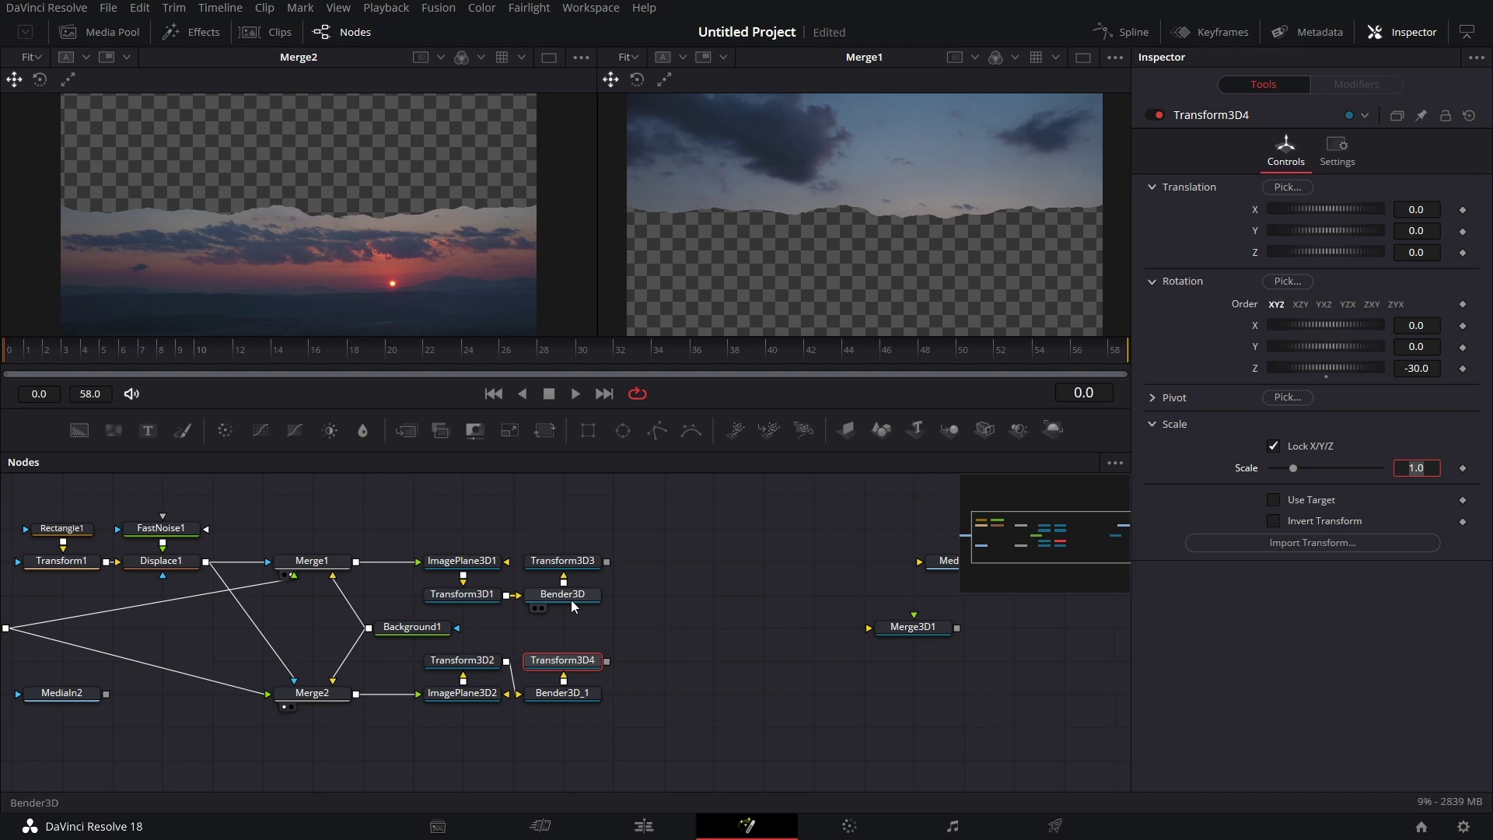
click(535, 607)
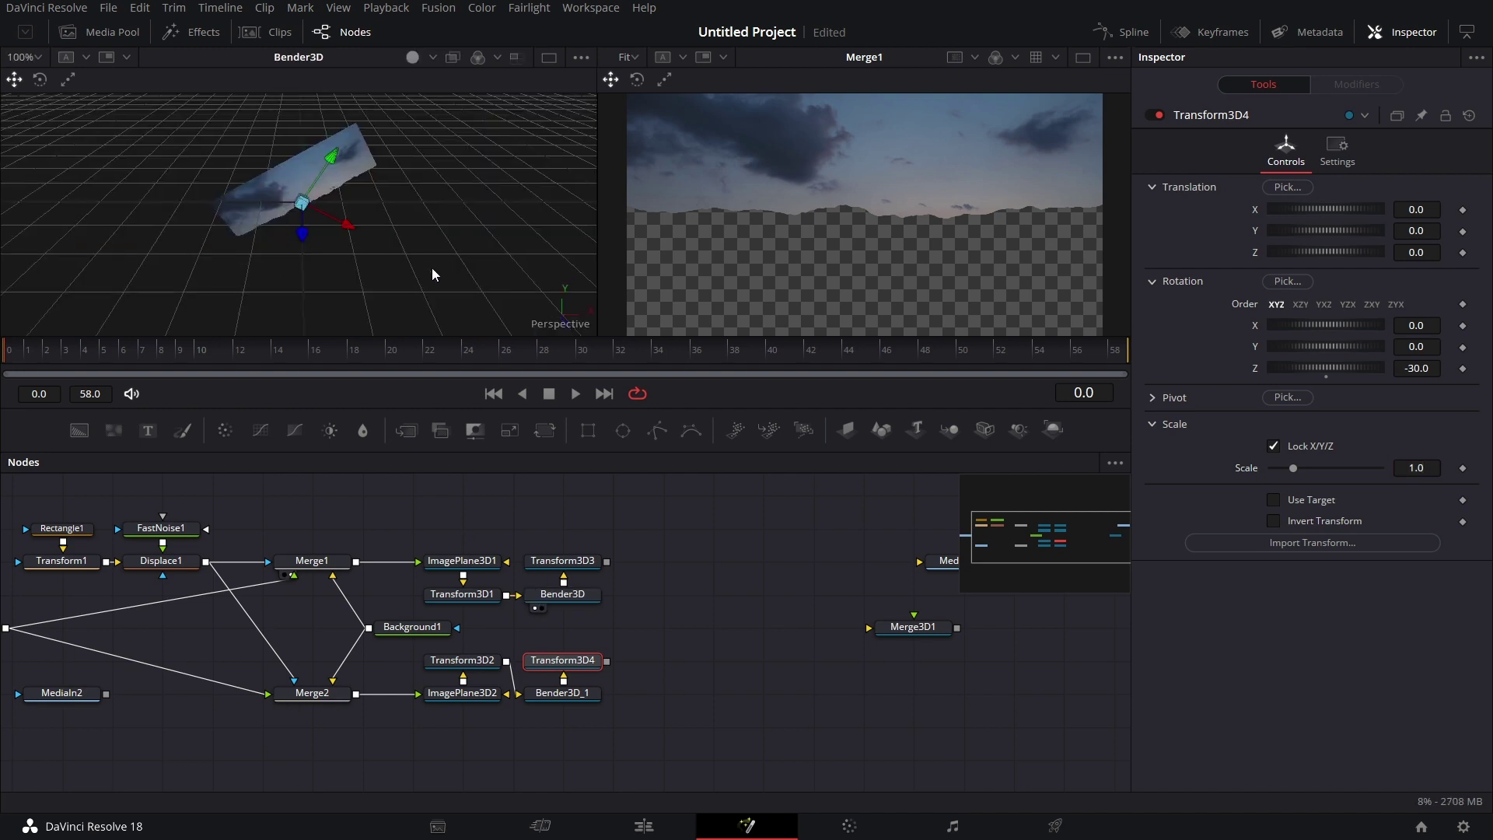
View Transform3D3 and Transform3D4, then set Bender3D to bend on X with Amount 1.0.
drag(587, 567, 459, 227)
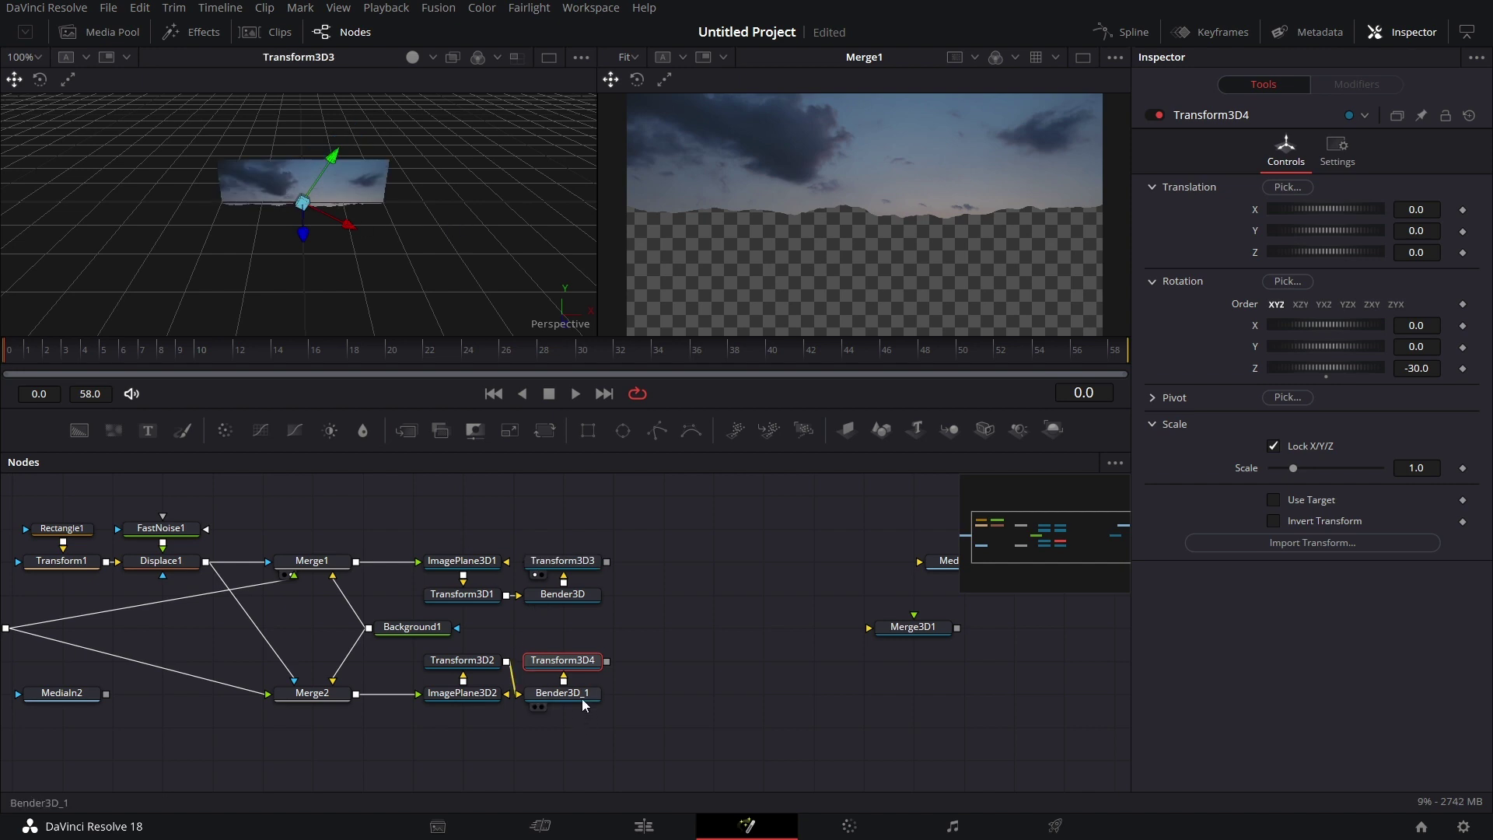
key(2)
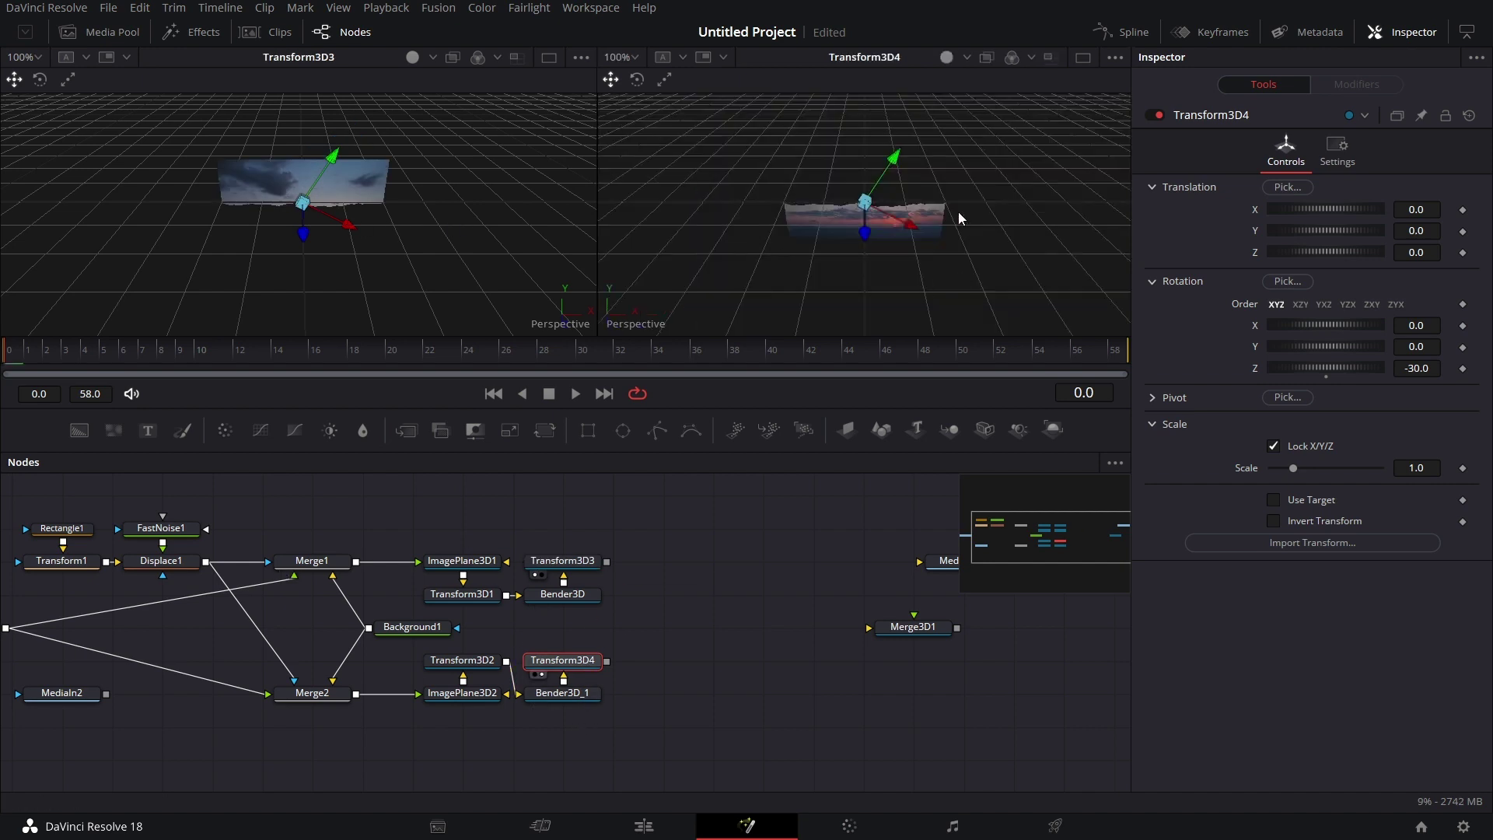
click(582, 595)
click(1297, 232)
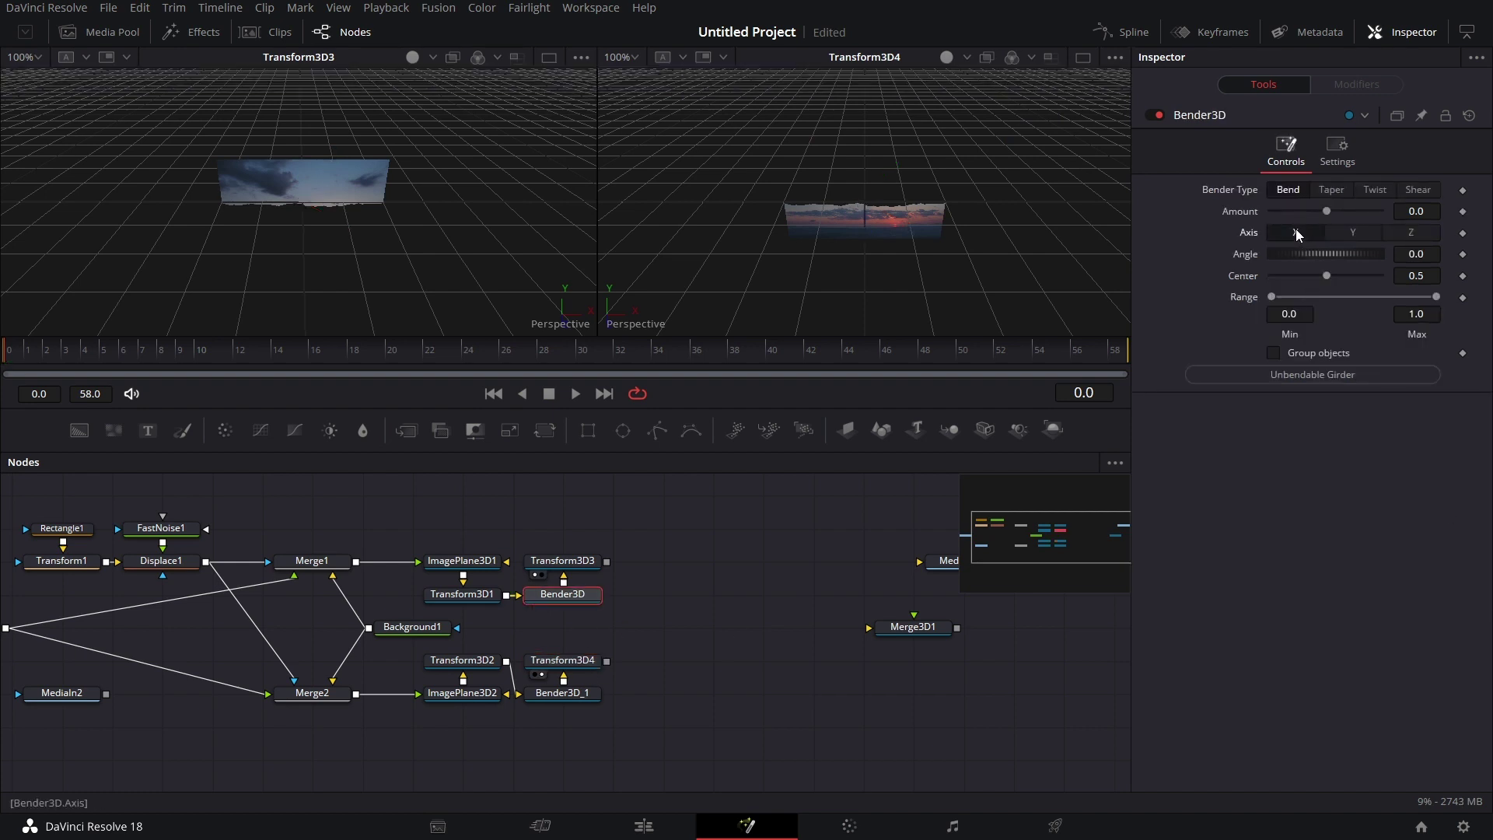
click(1423, 255)
key(Tab)
mouse_move(1327, 210)
mouse_down()
mouse_move(1397, 210)
mouse_move(1327, 210)
mouse_up()
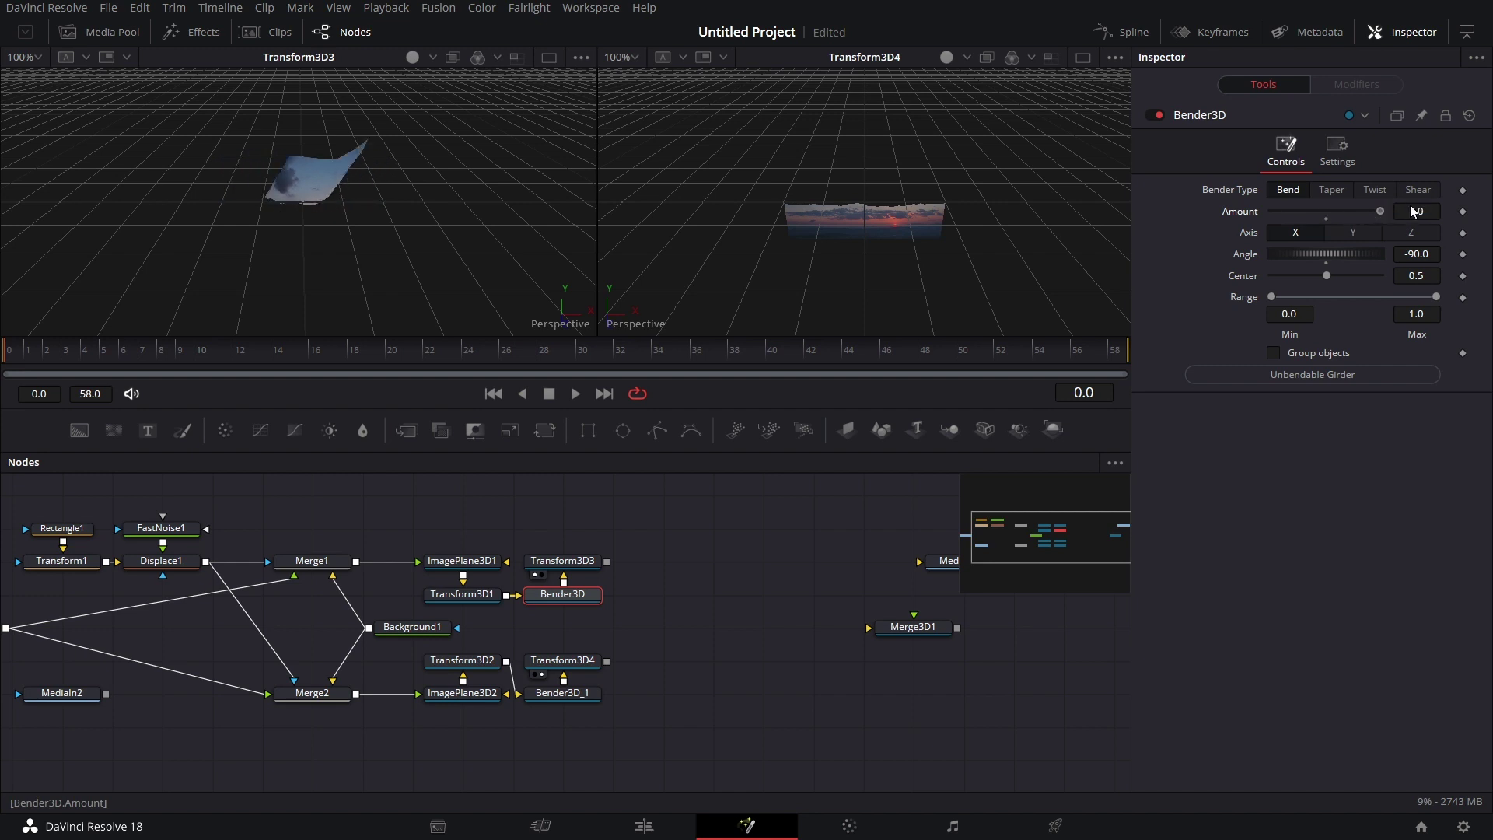
Set Bender3D's Center to 0, Angle to 90 and Range Min to 0.817.
drag(1326, 276, 1225, 276)
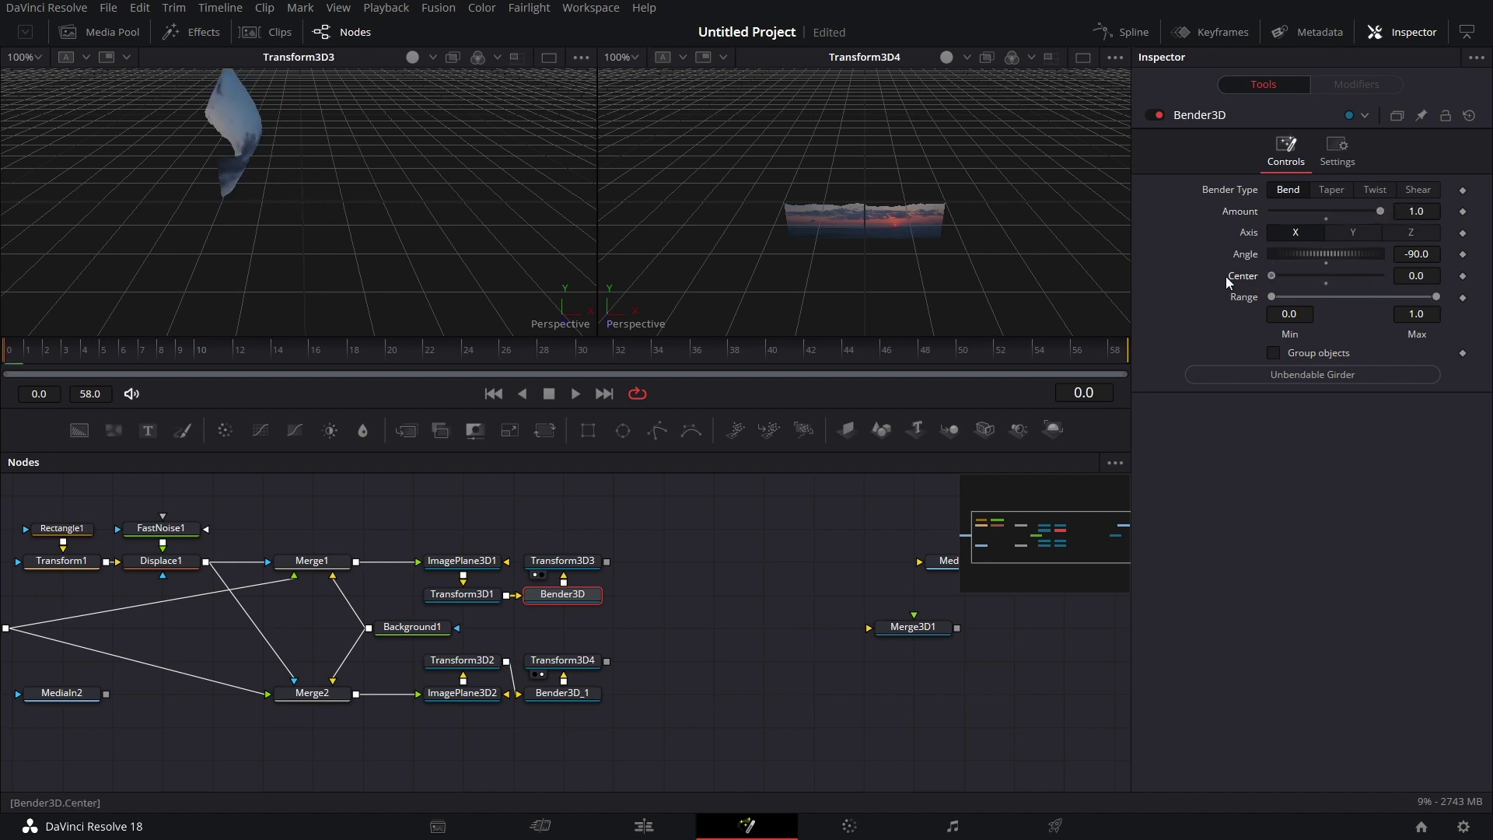
click(1407, 252)
key(BackSpace)
key(Tab)
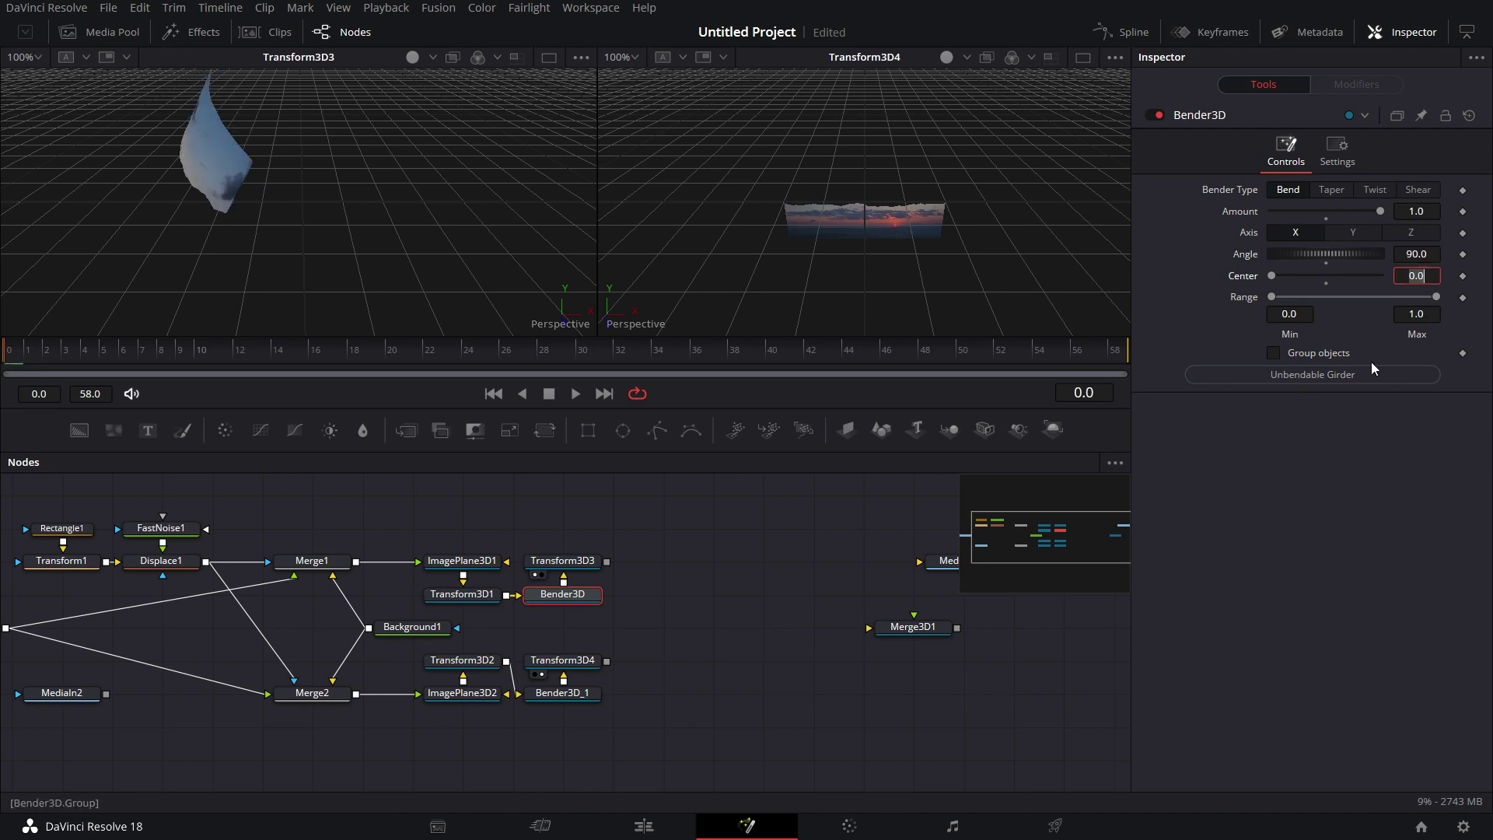
drag(1267, 298, 1406, 267)
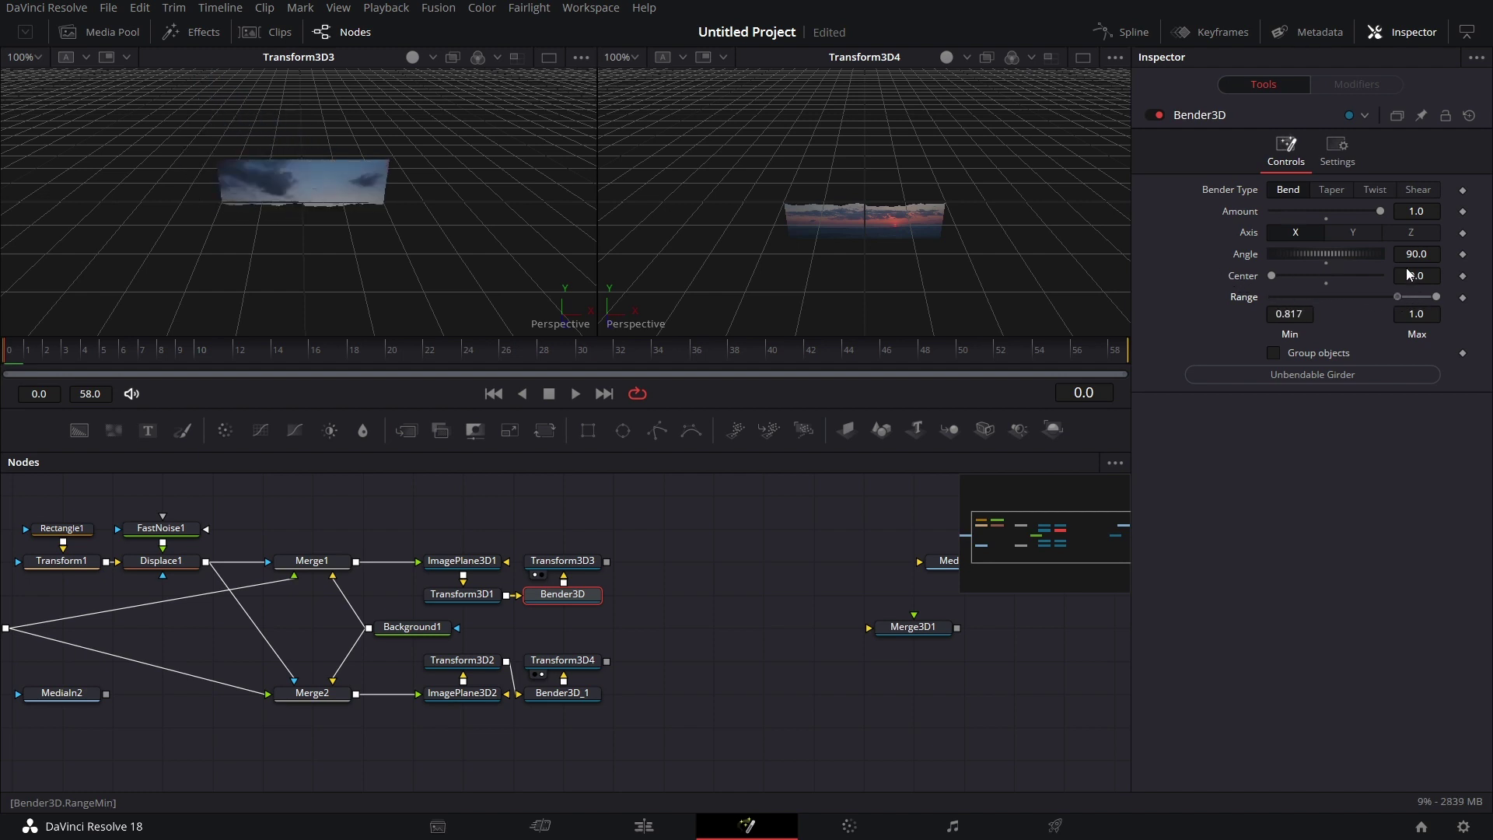
drag(794, 648, 722, 638)
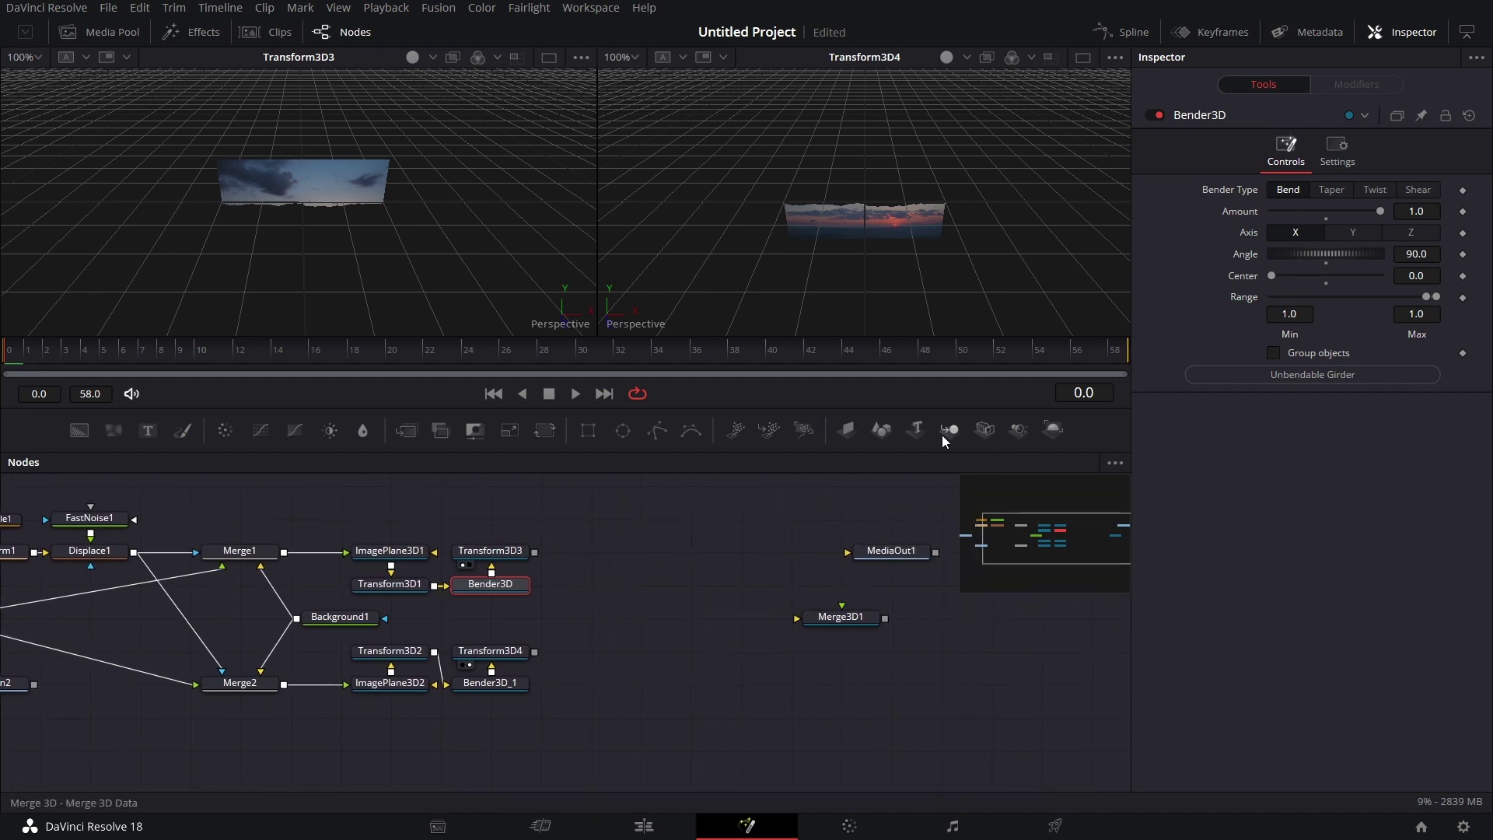
Add a Merge3D2 node fed by Transform3D3 and Transform3D4.
drag(952, 440, 597, 622)
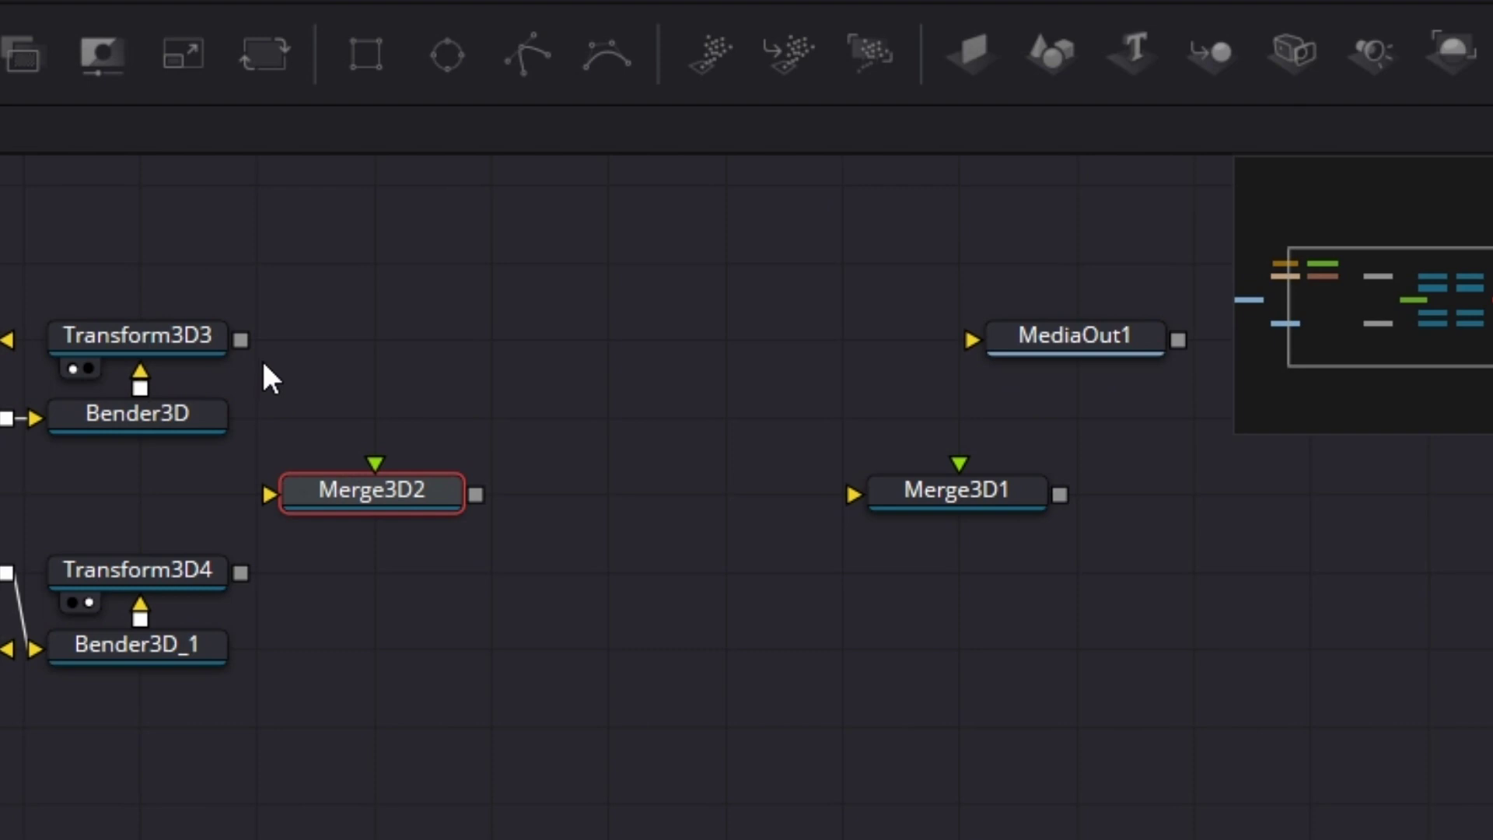
drag(240, 340, 395, 484)
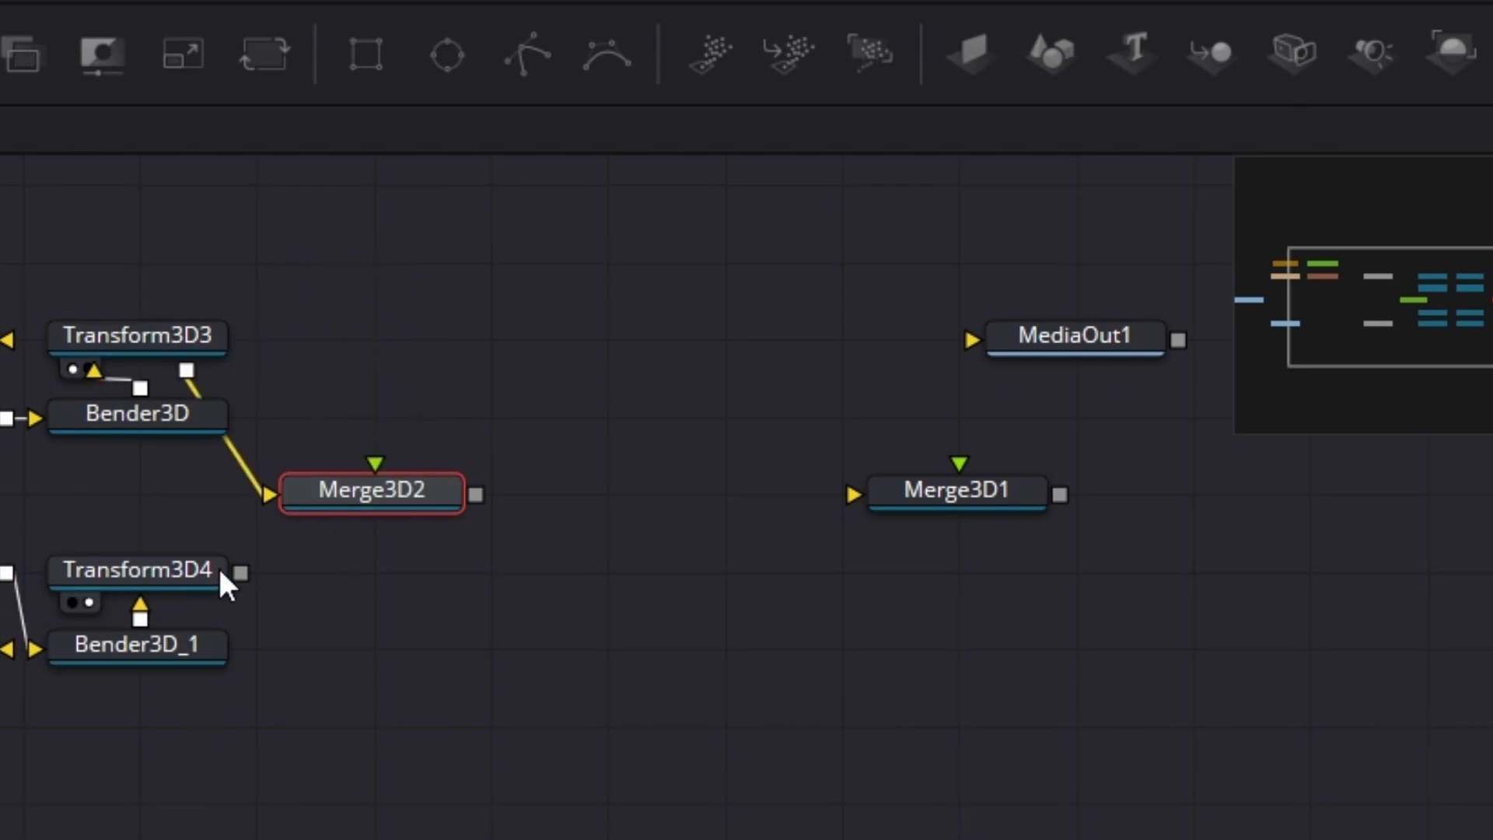
drag(338, 585, 382, 486)
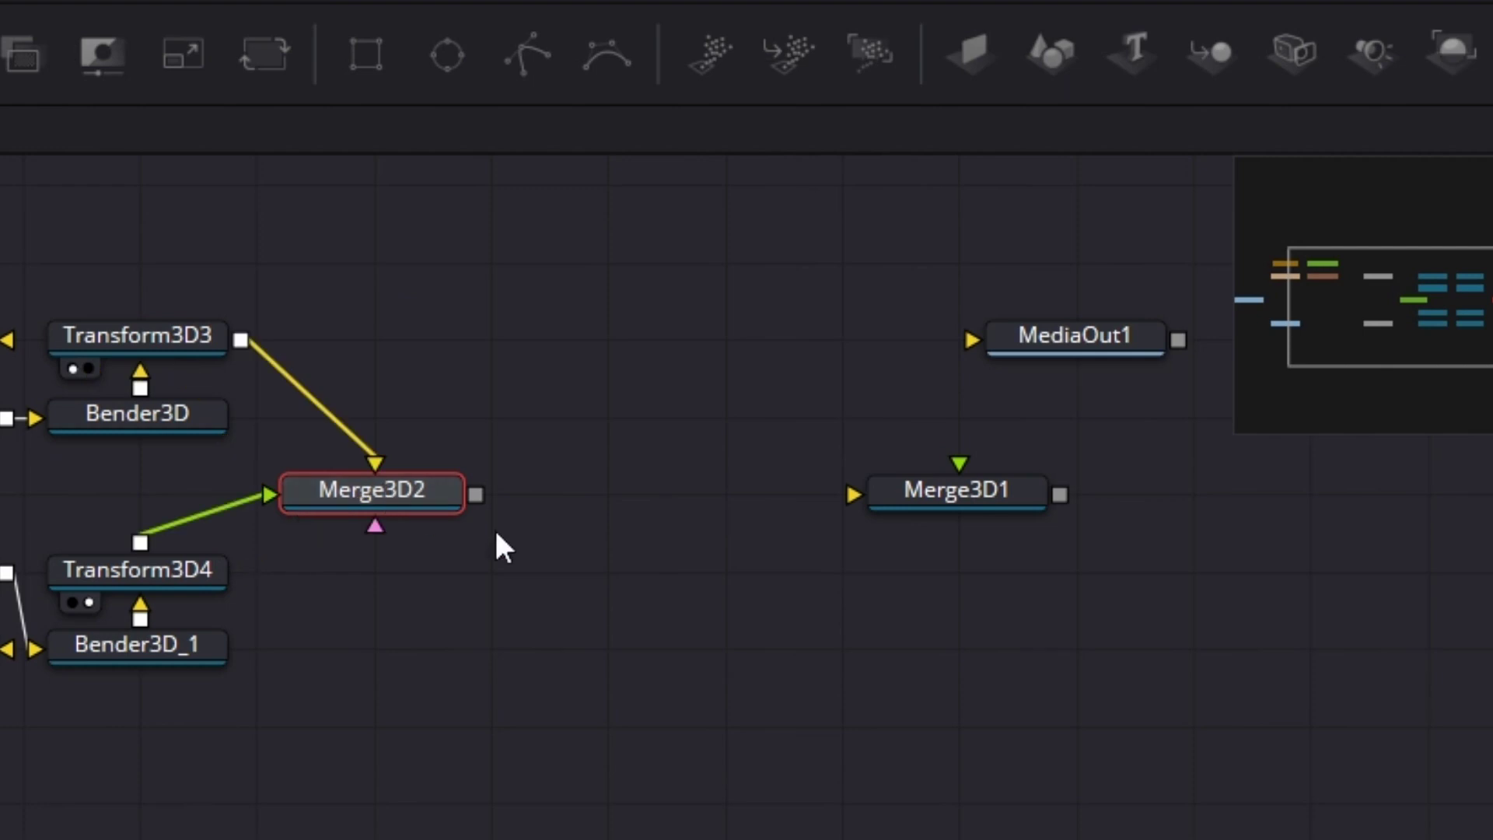
Delete Merge3D1 and feed Merge3D2 into a new Renderer3D1 shown in the right viewer.
drag(896, 607, 866, 610)
drag(1451, 53, 702, 509)
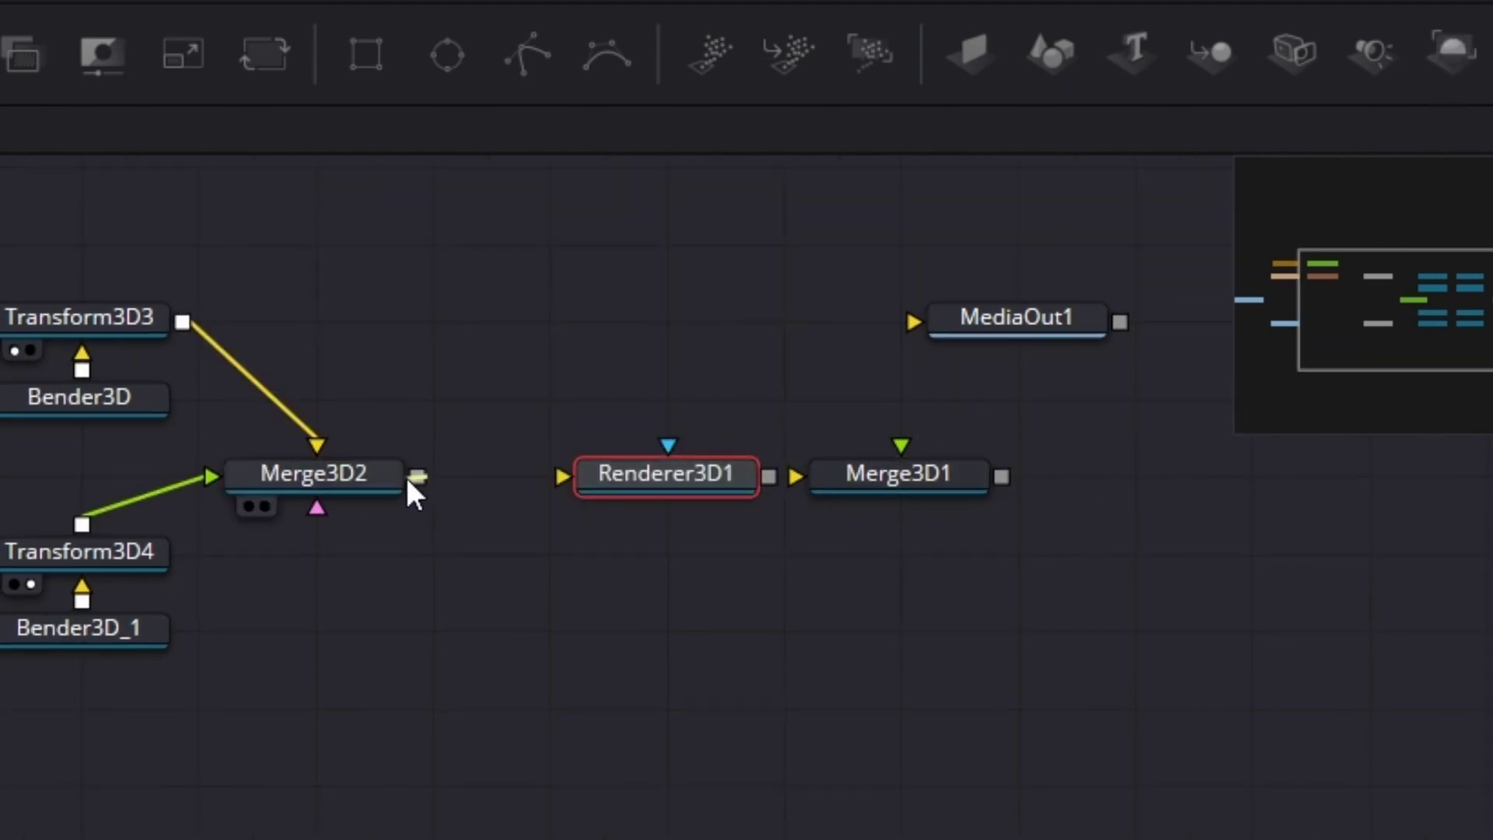
drag(925, 488, 1051, 497)
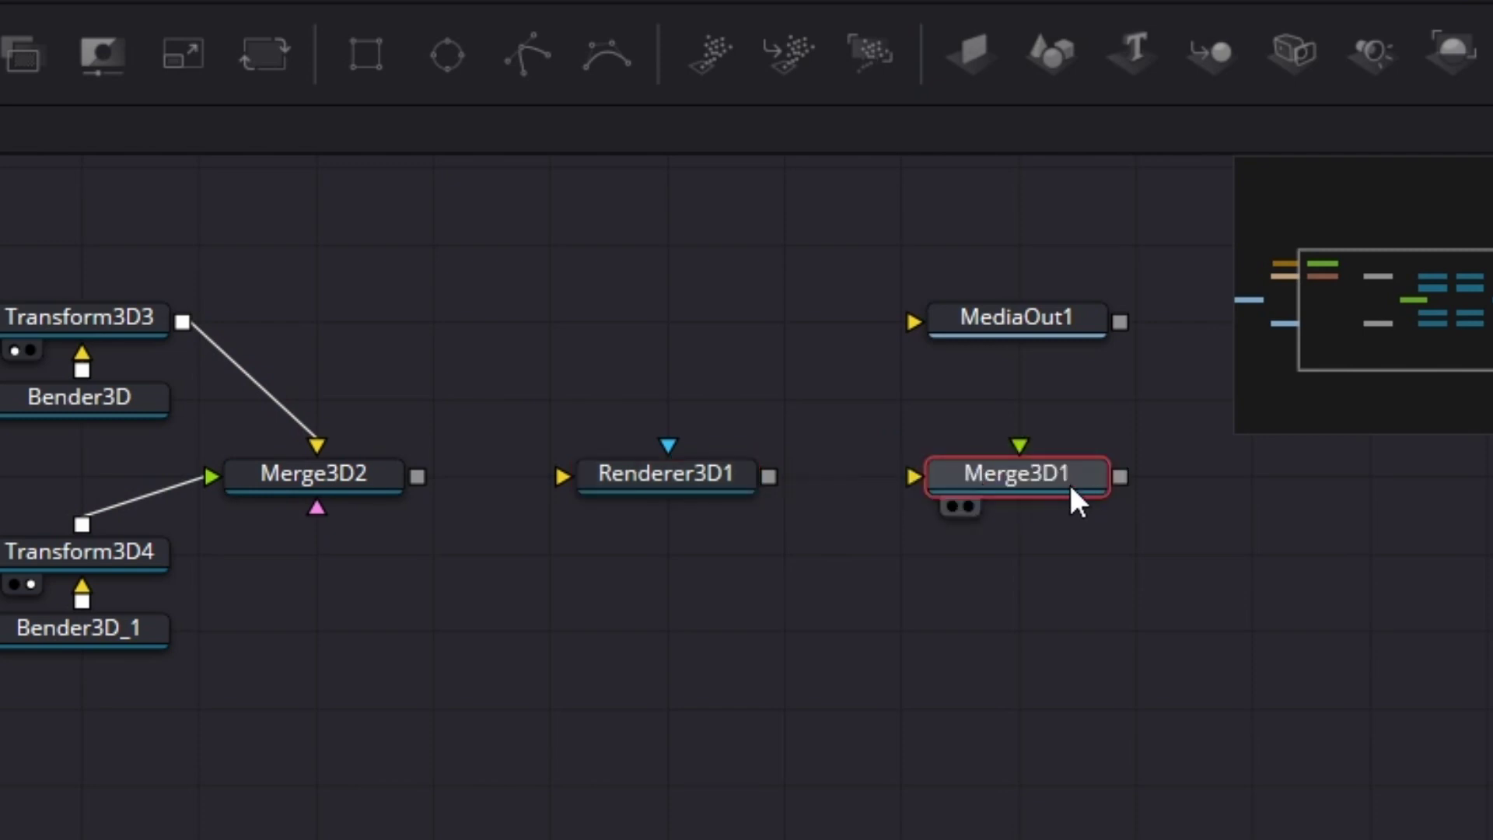
key(Delete)
drag(662, 472, 898, 482)
drag(418, 476, 787, 476)
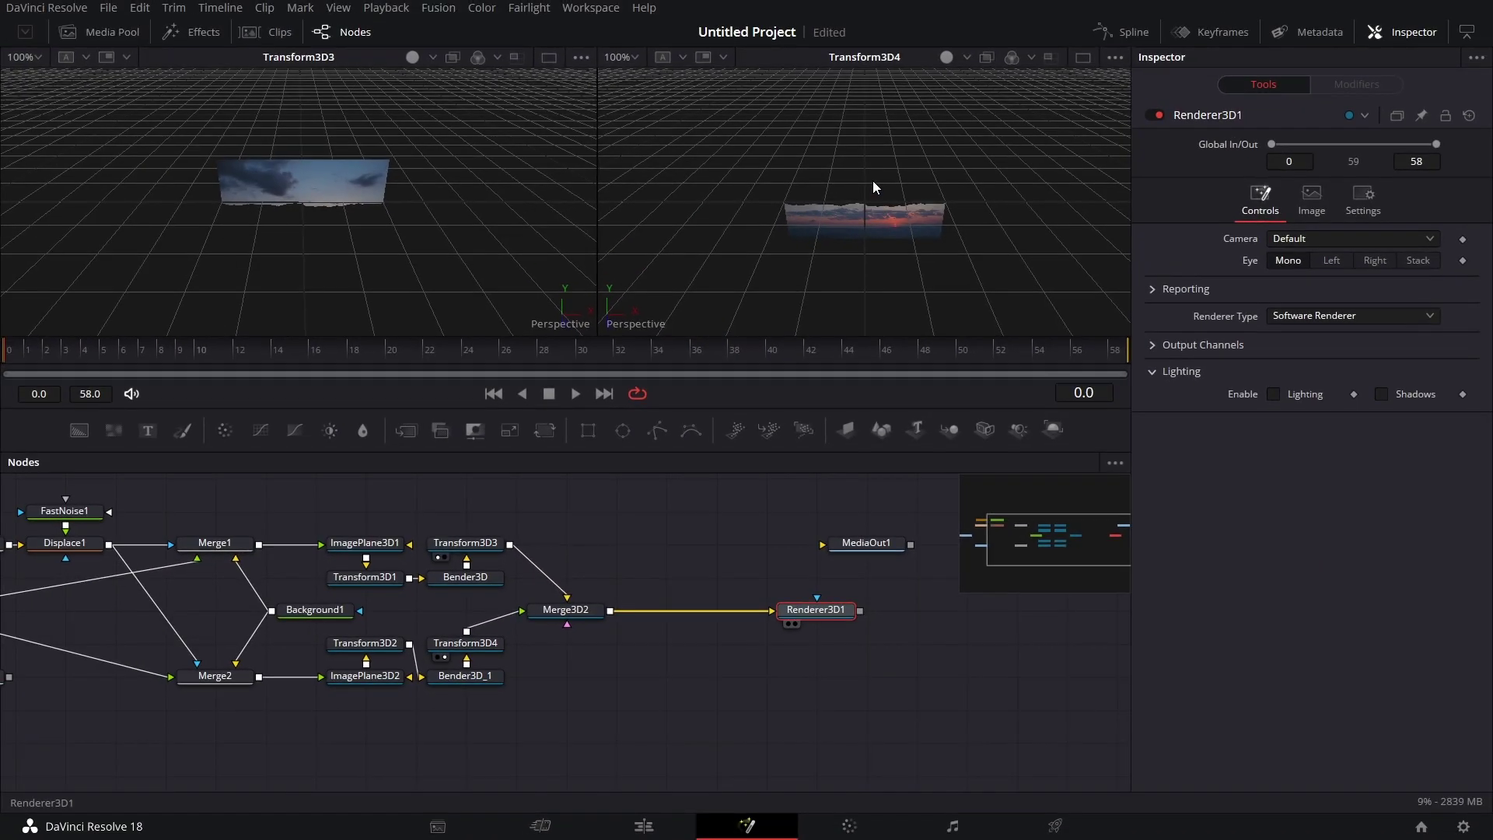
key(2)
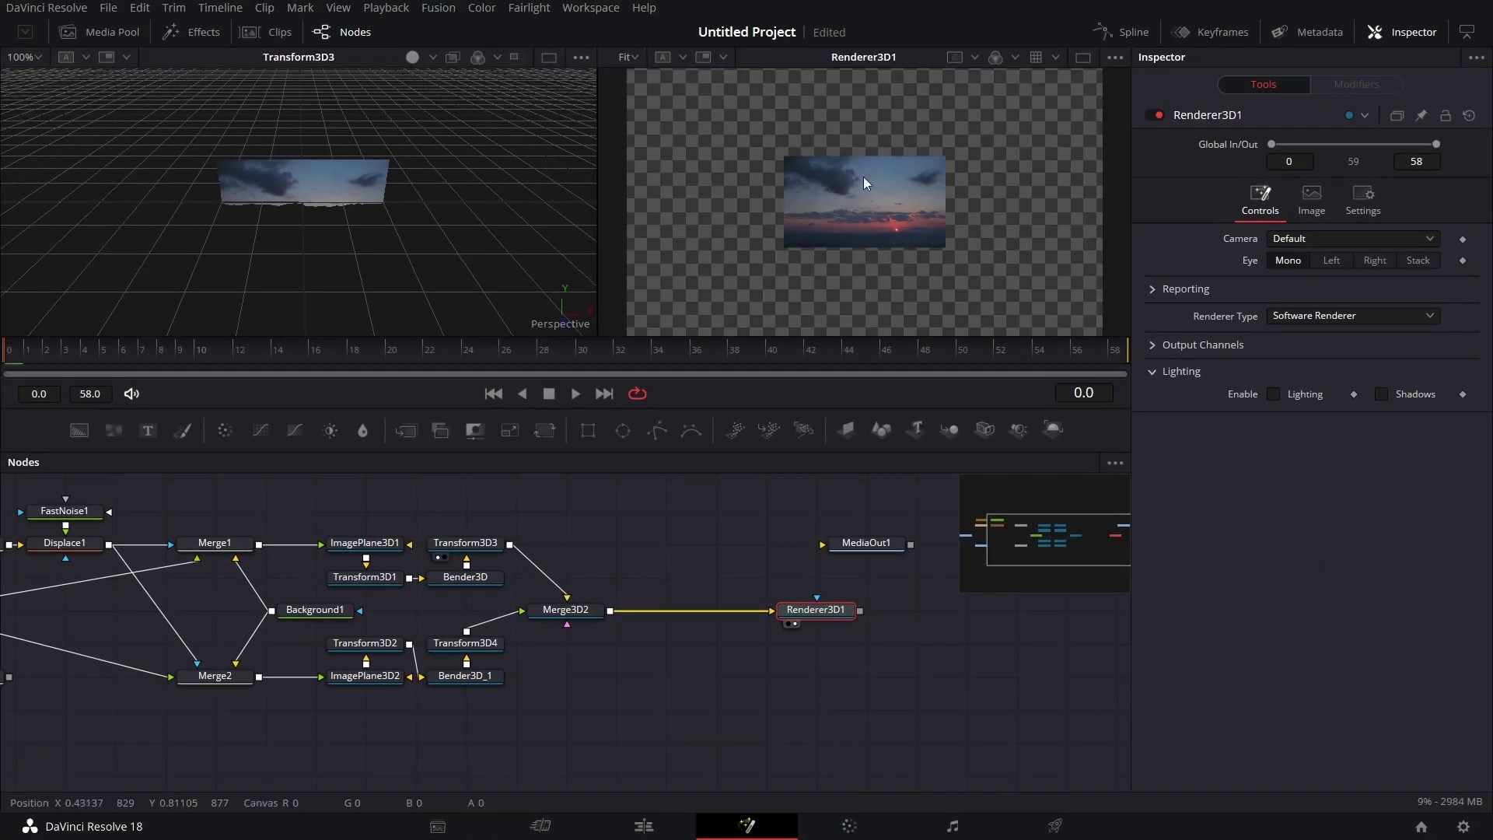
Insert a Transform 3D node after Merge3D2.
click(586, 616)
key(shift+space)
text(trans)
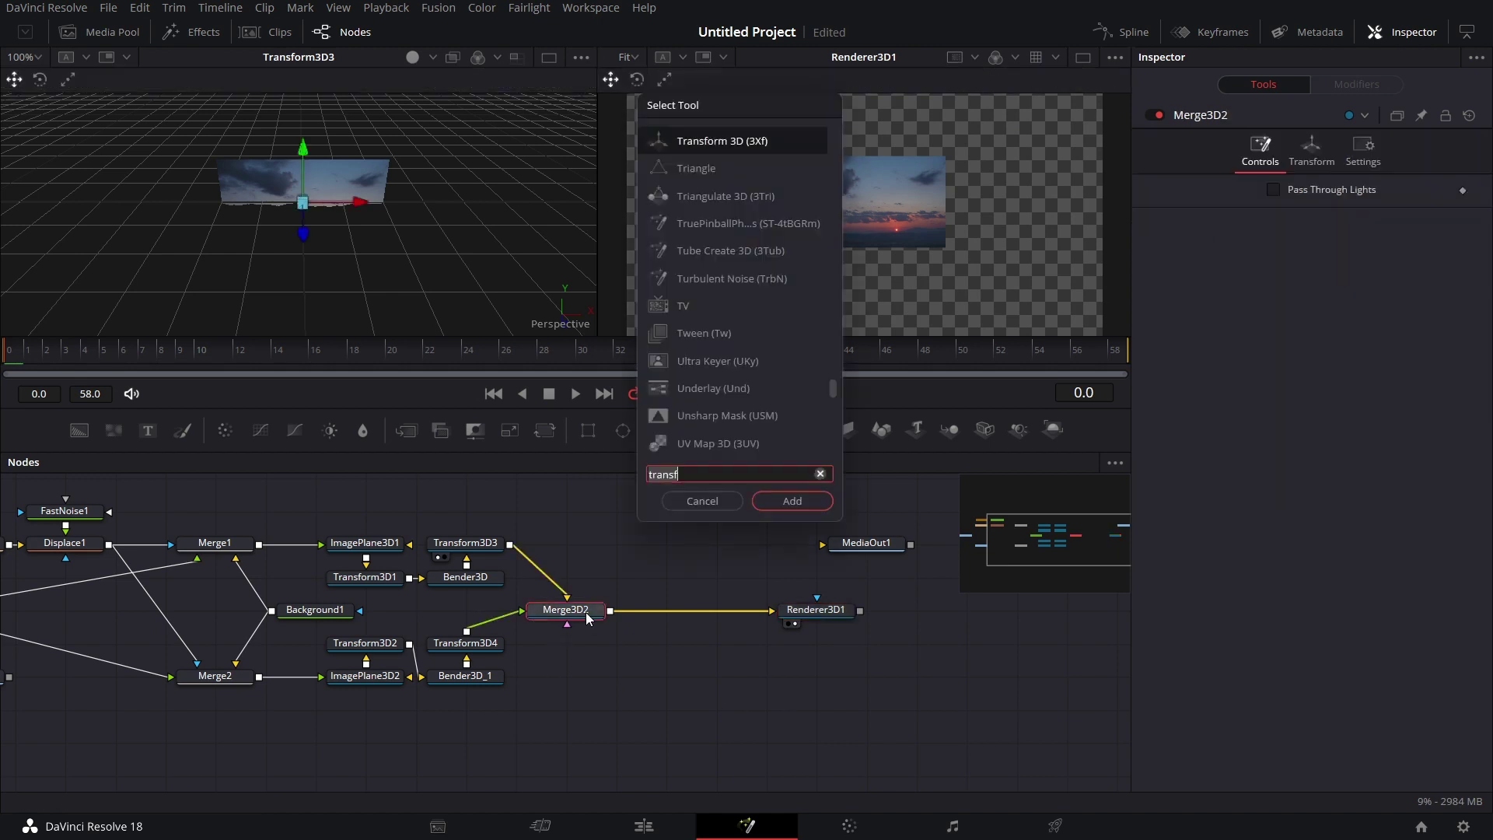
key(Return)
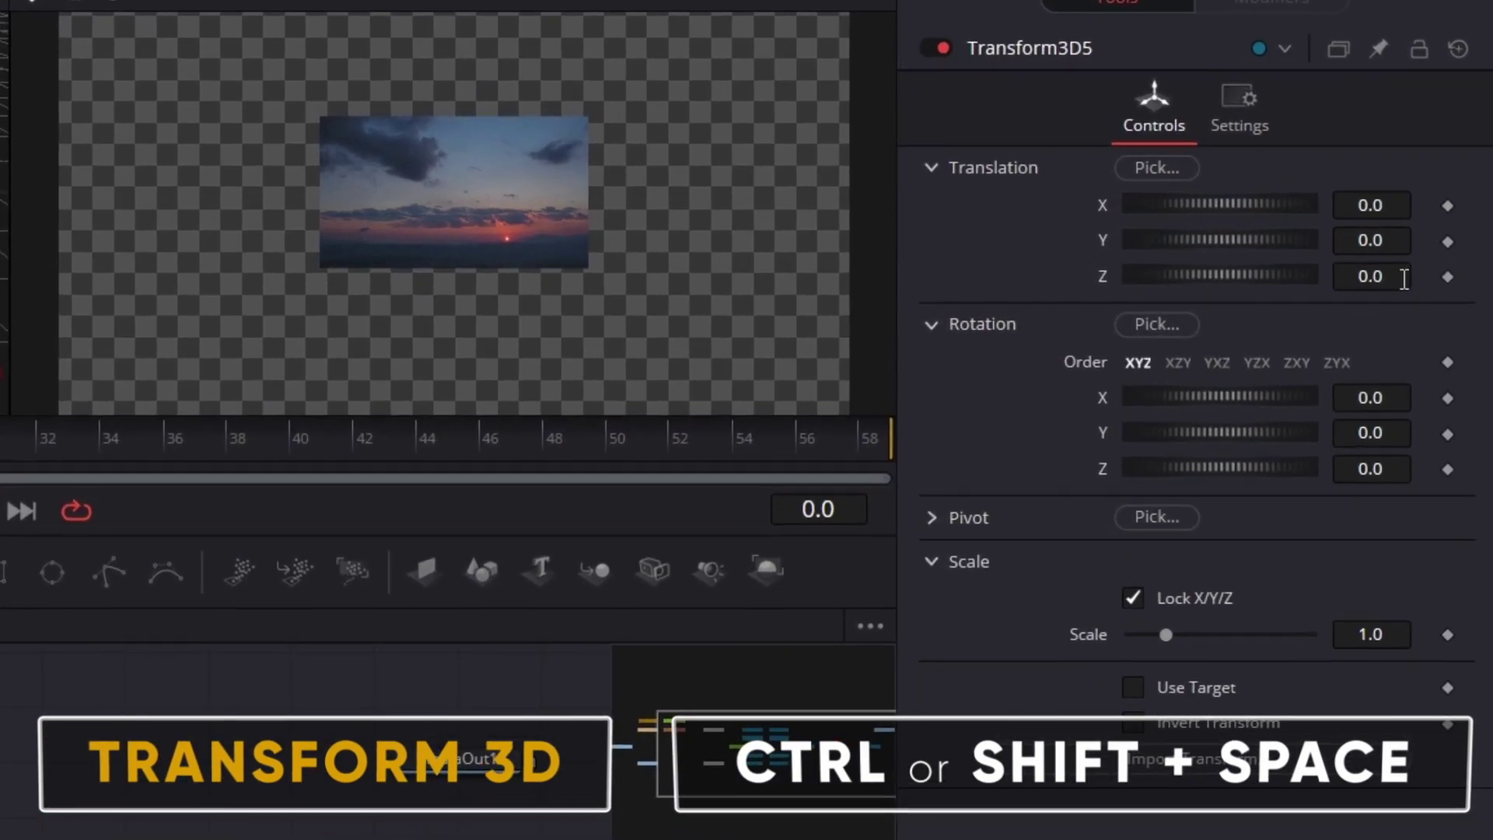
Set Transform3D5's Translation Z to 1.321 so the sunset fills the render.
click(1420, 261)
text(1.)
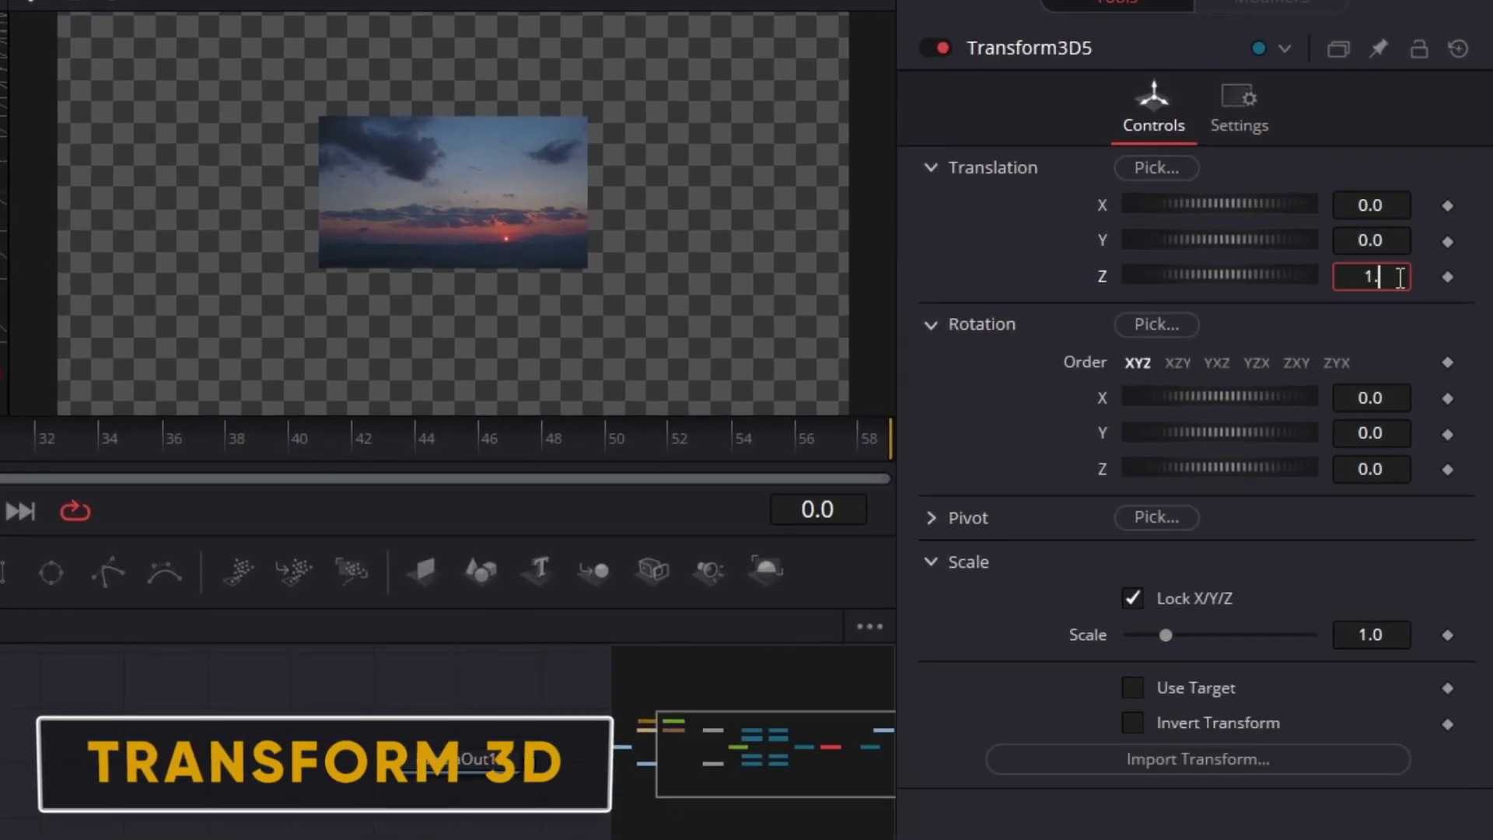
text(31)
key(Tab)
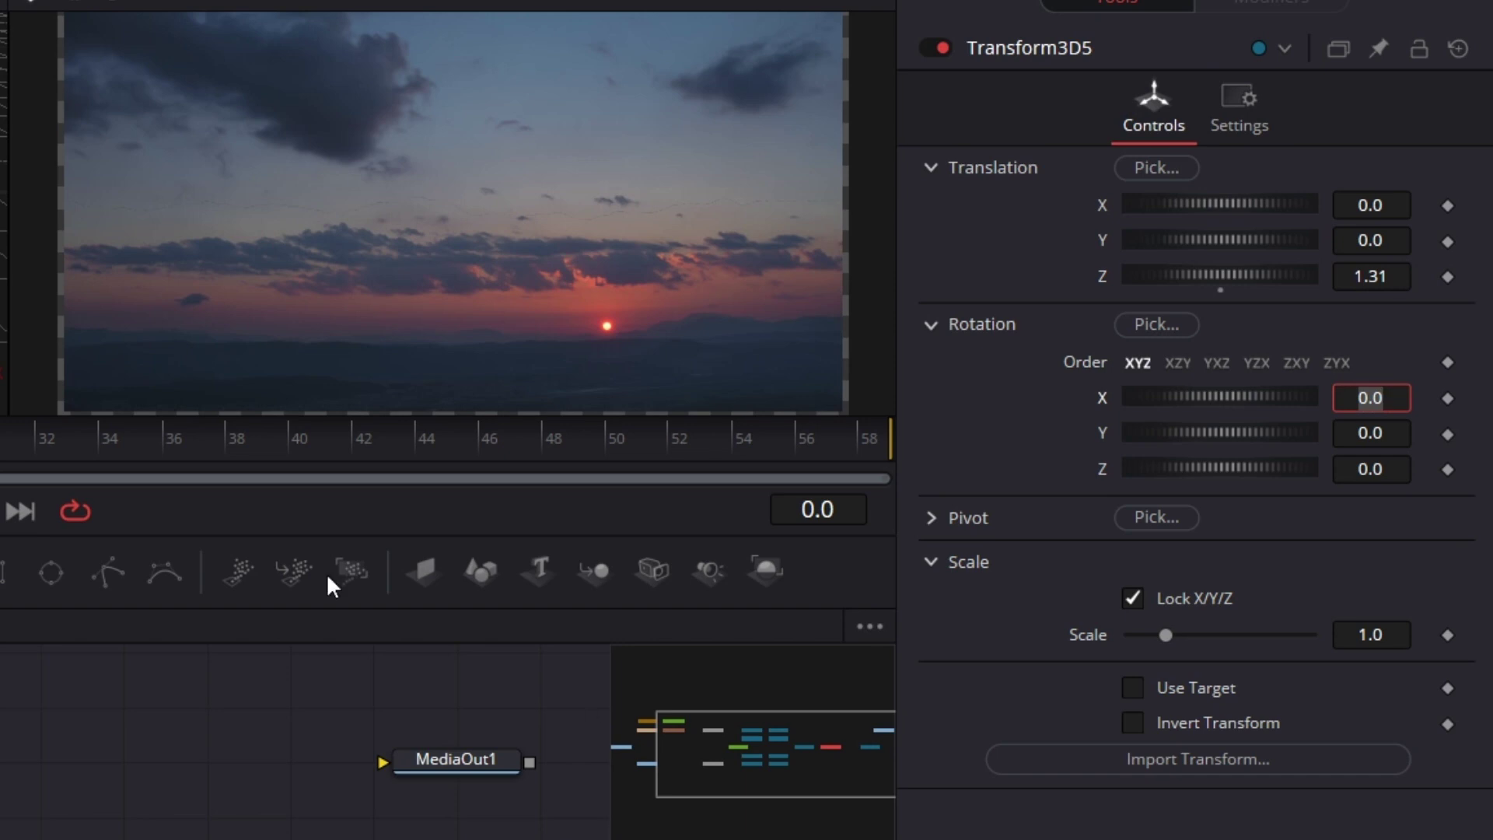
click(1407, 274)
key(BackSpace)
text(21)
key(Tab)
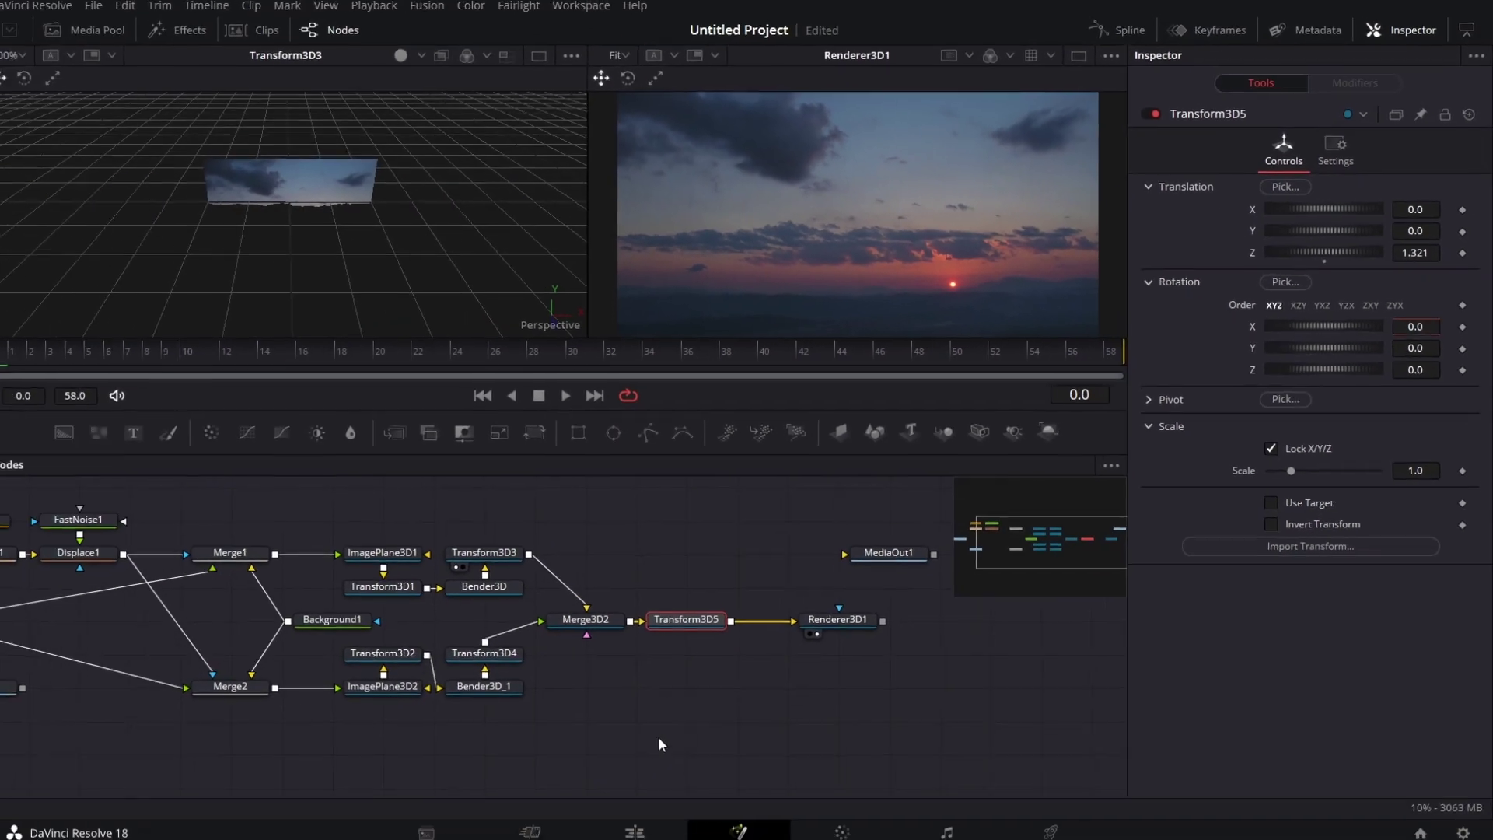
drag(883, 719, 940, 734)
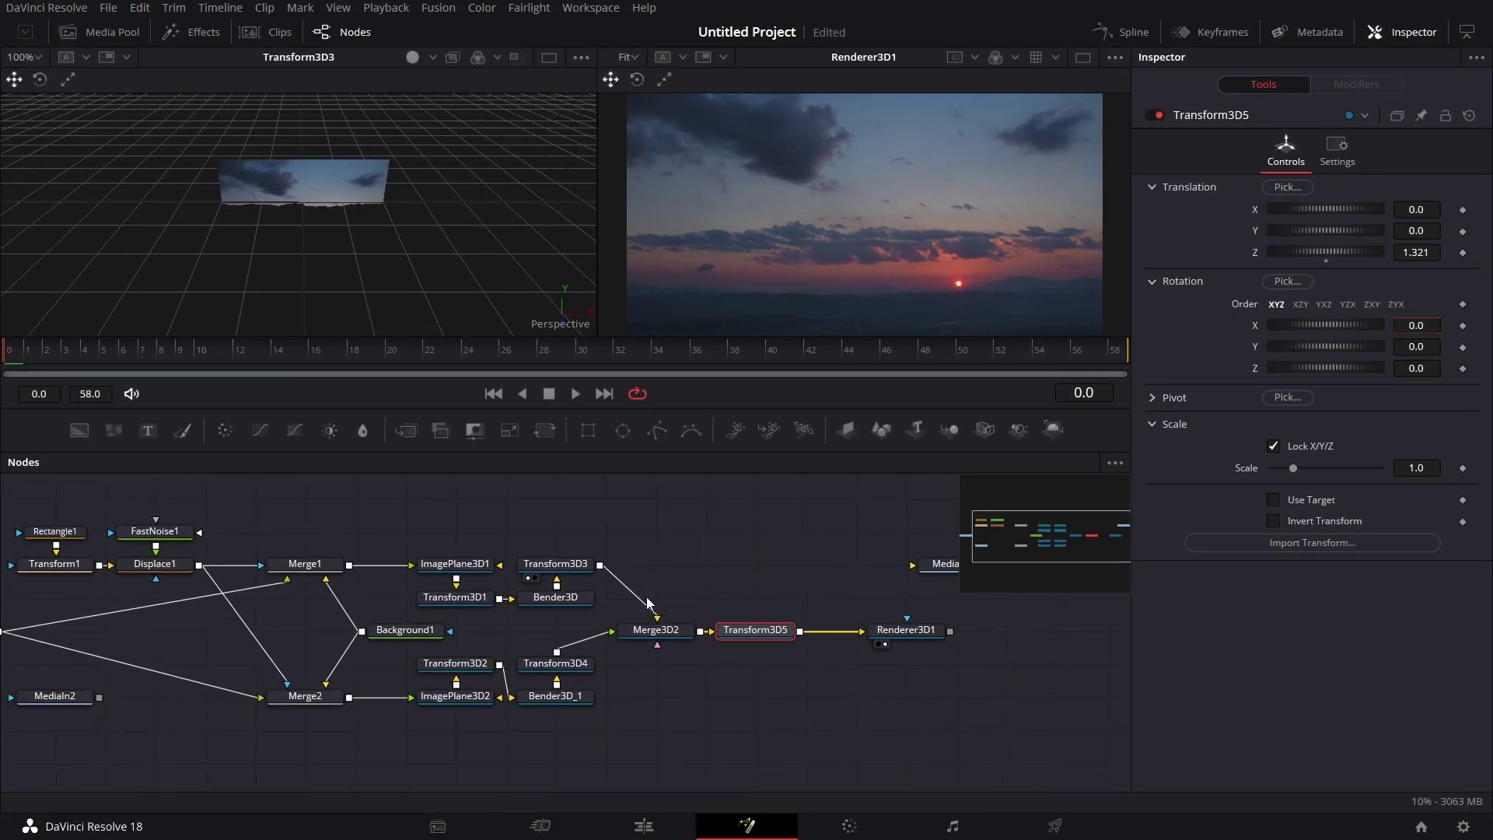
Lower Bender3D's Range Min and attach an Anim Curves modifier to Range.
click(576, 596)
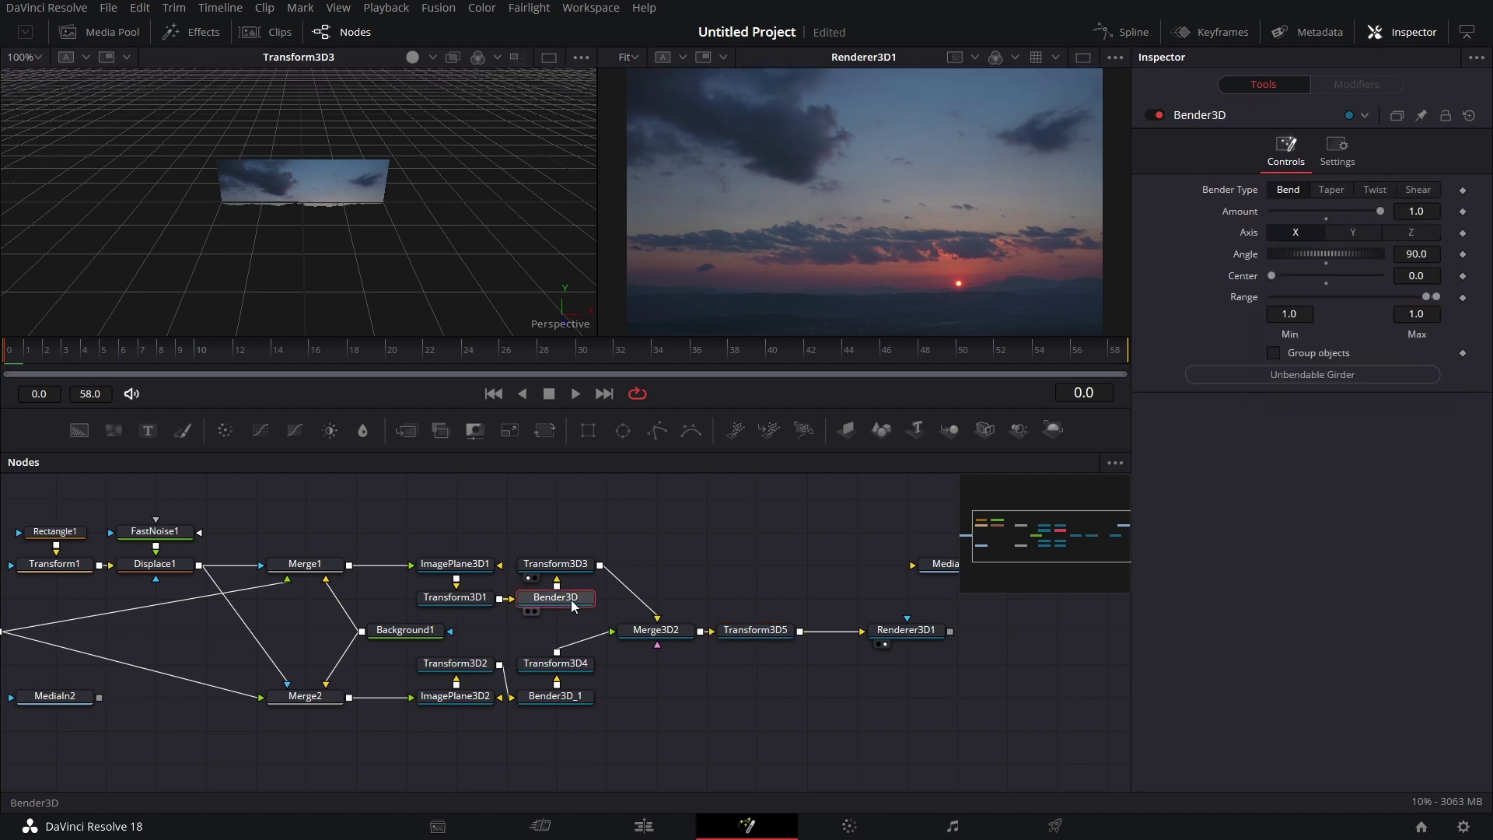
drag(1423, 294, 1264, 302)
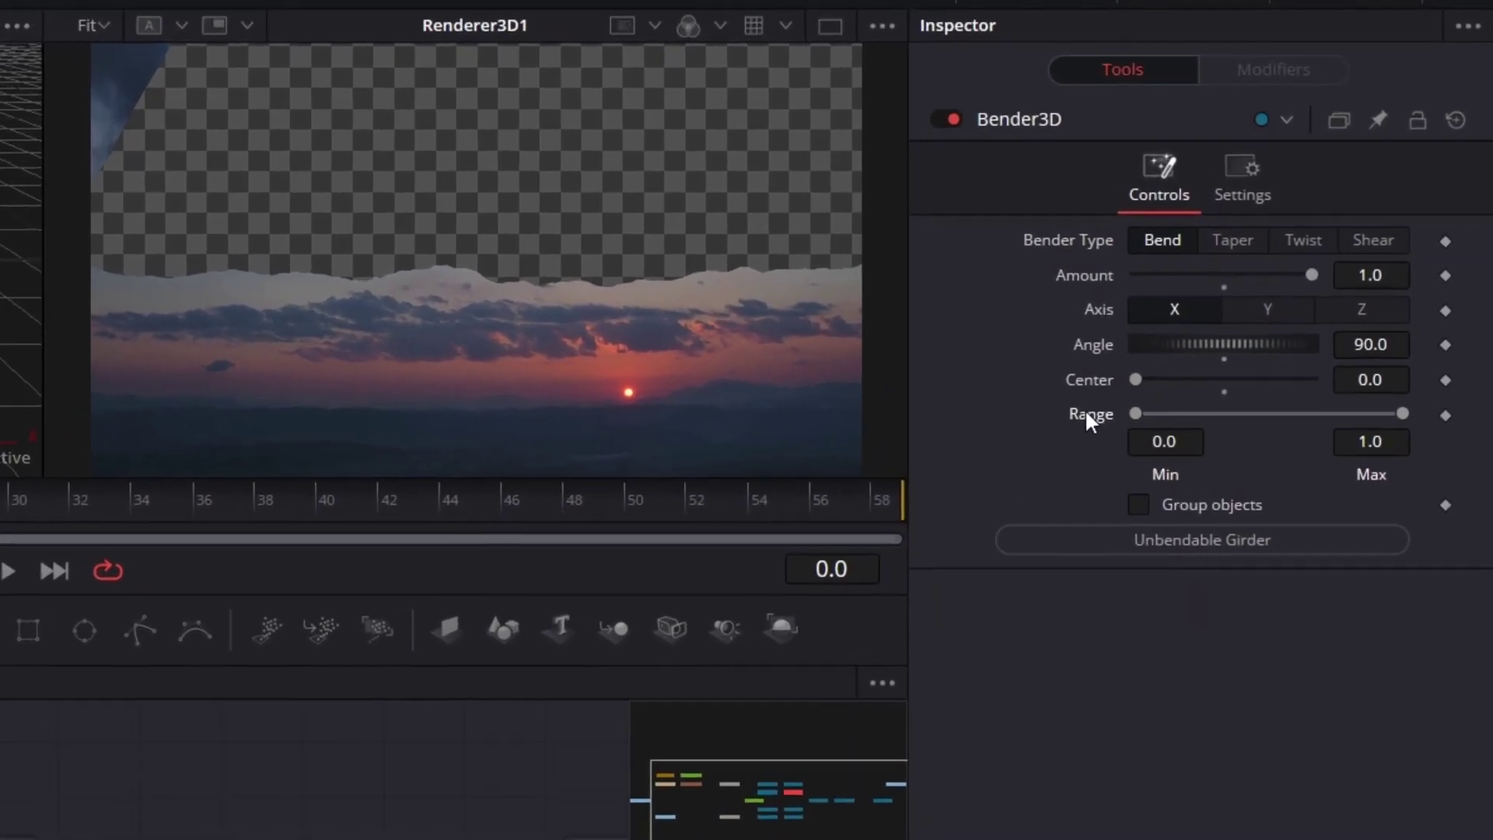
right_click(1132, 411)
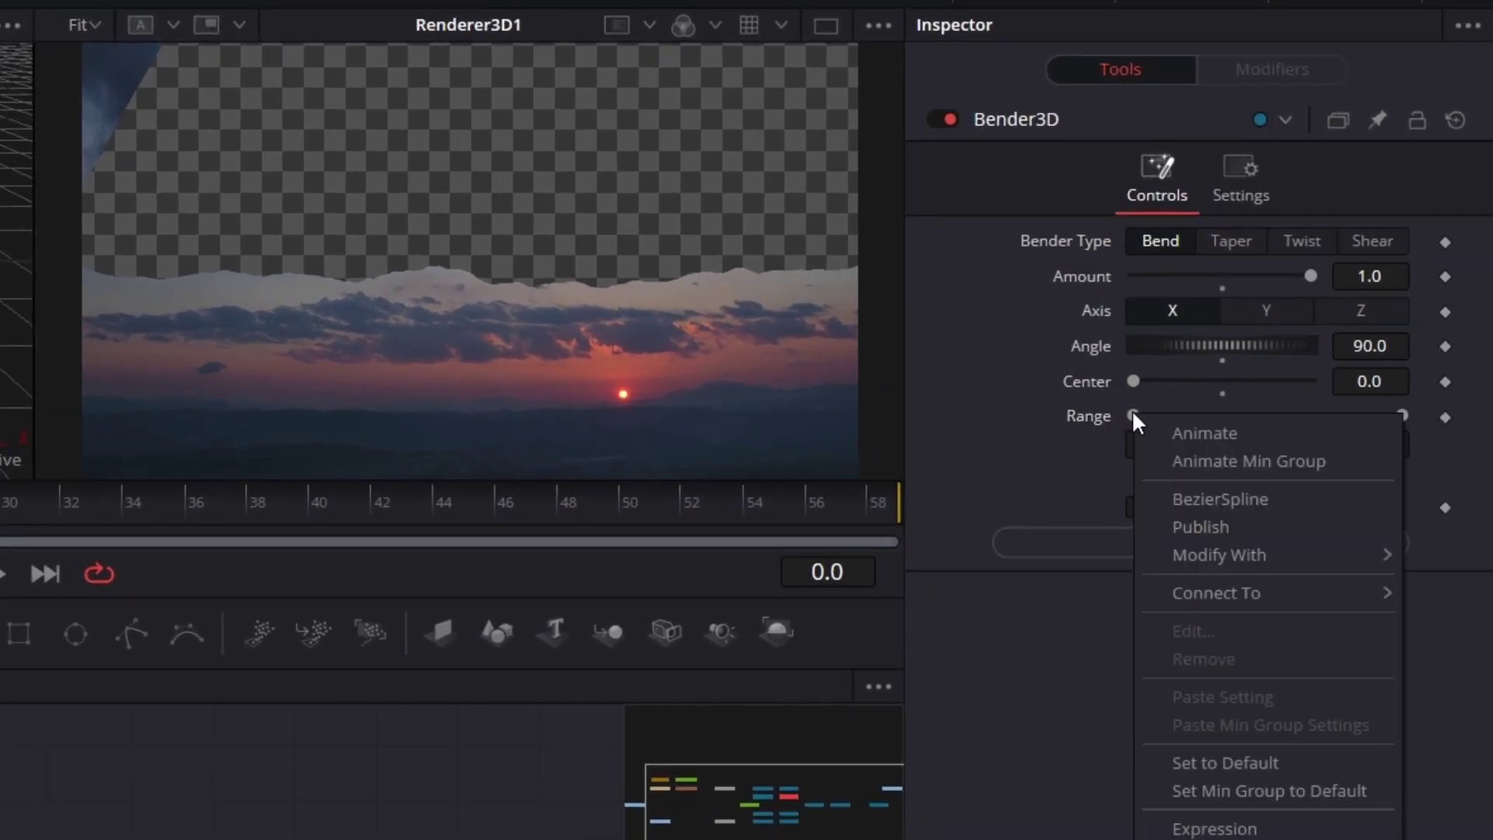
mouse_move(1262, 553)
click(1010, 558)
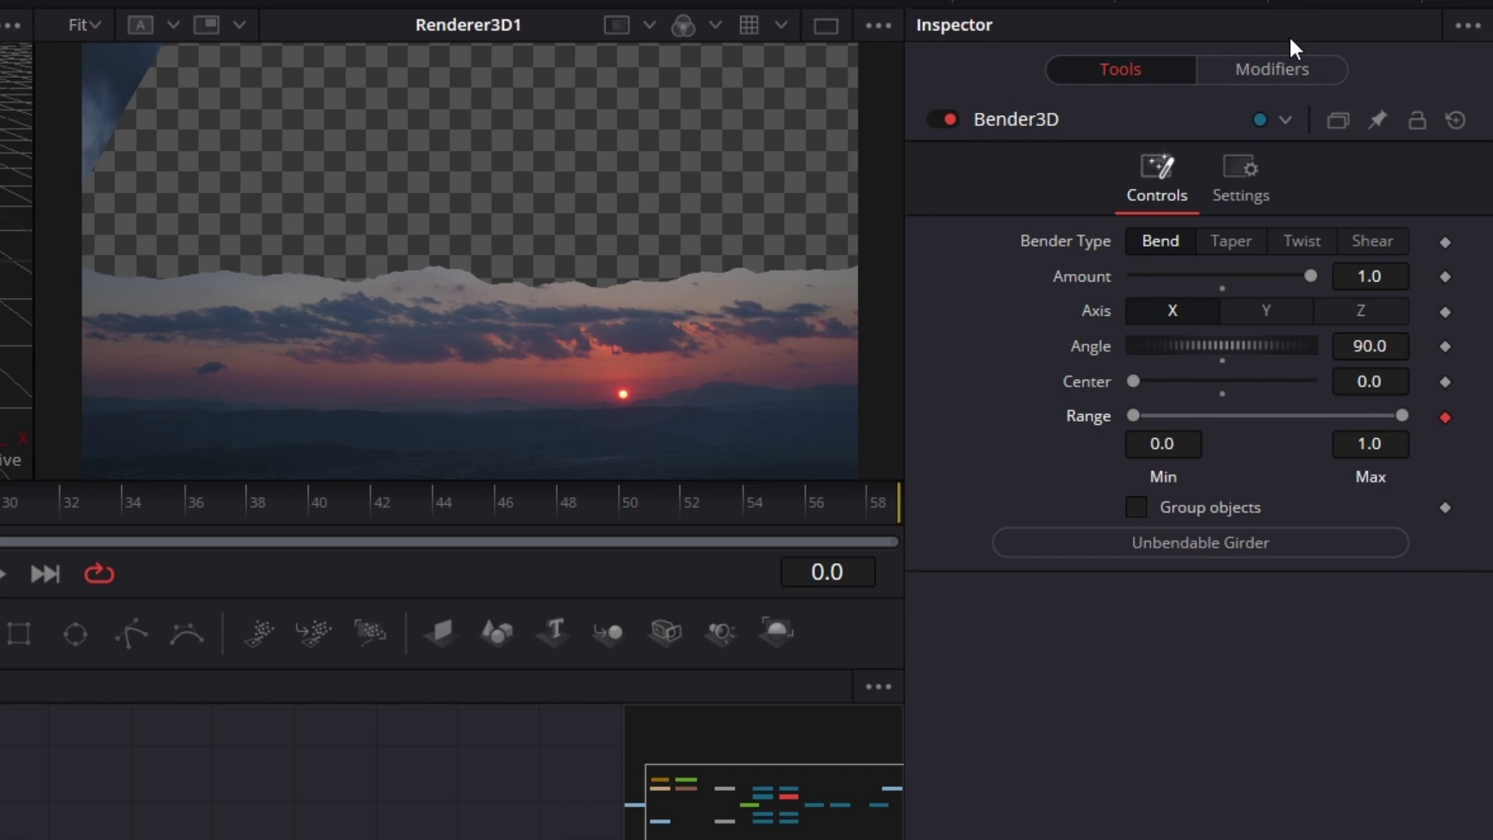
Set the Anim Curves Offset to 1.0 and Scale to -1.0.
click(1282, 72)
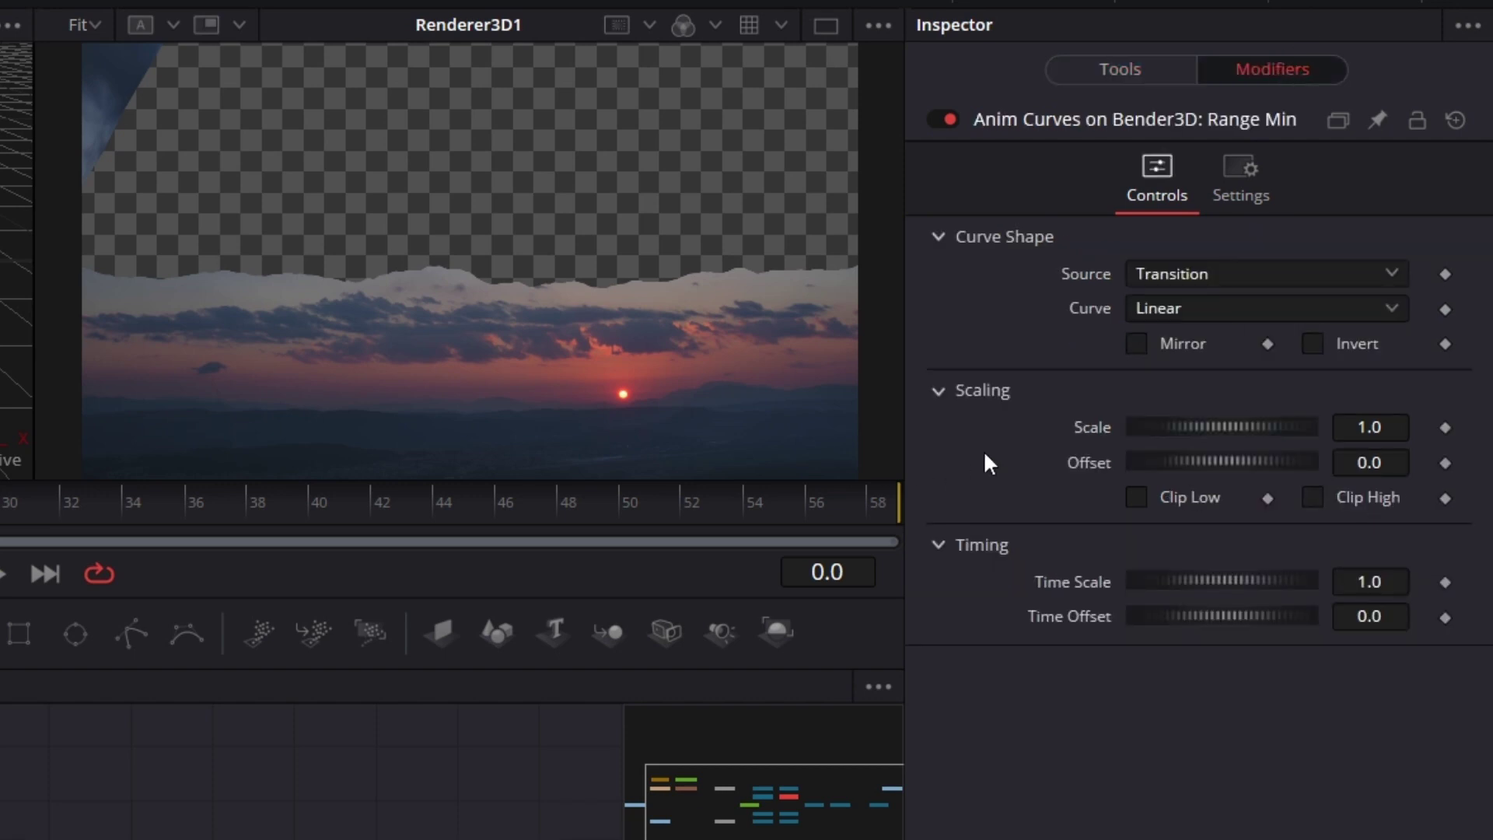
click(1397, 462)
text(1)
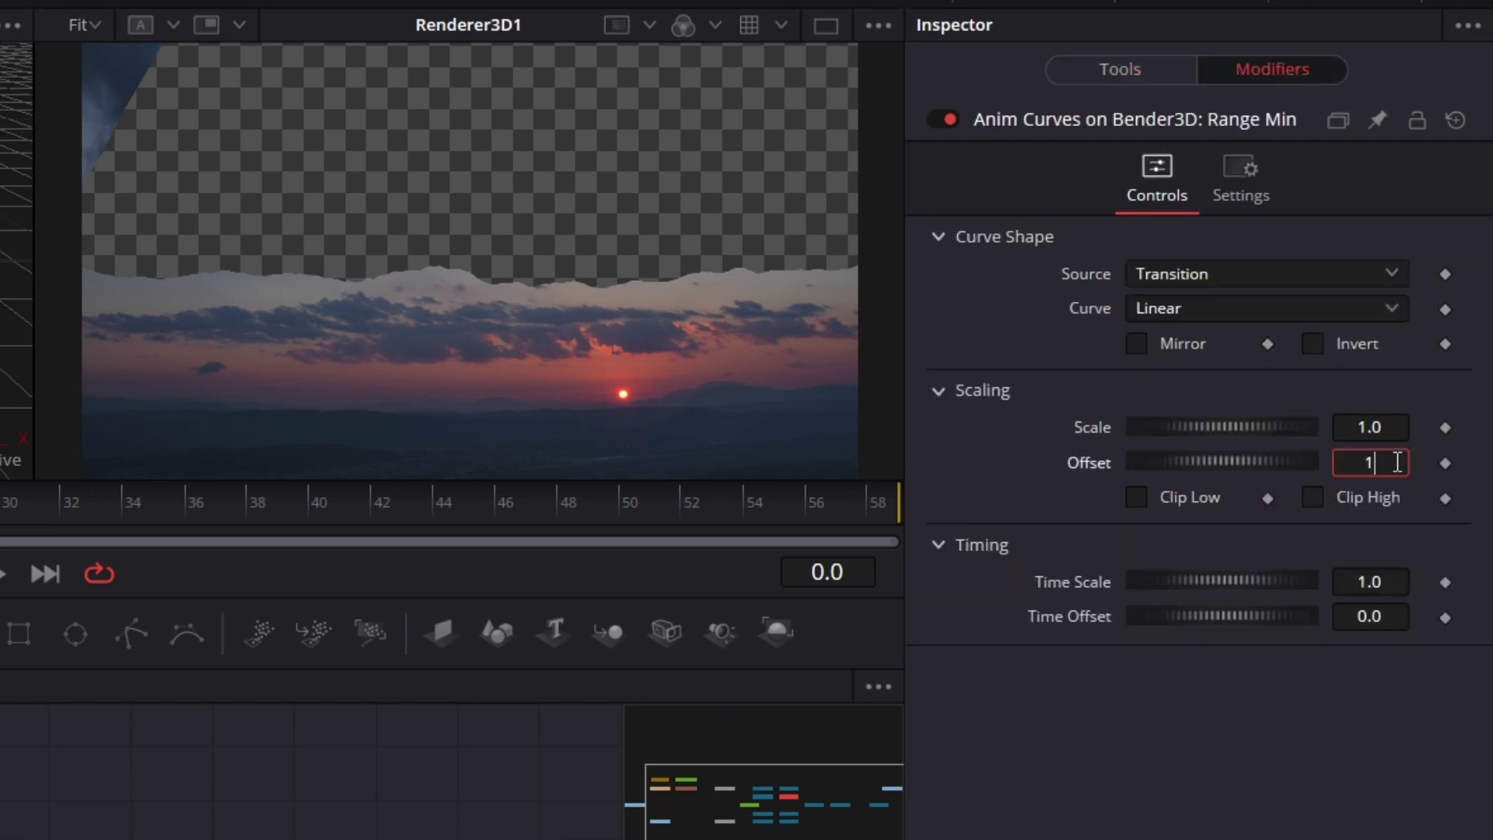
click(1393, 430)
key(BackSpace)
key(Tab)
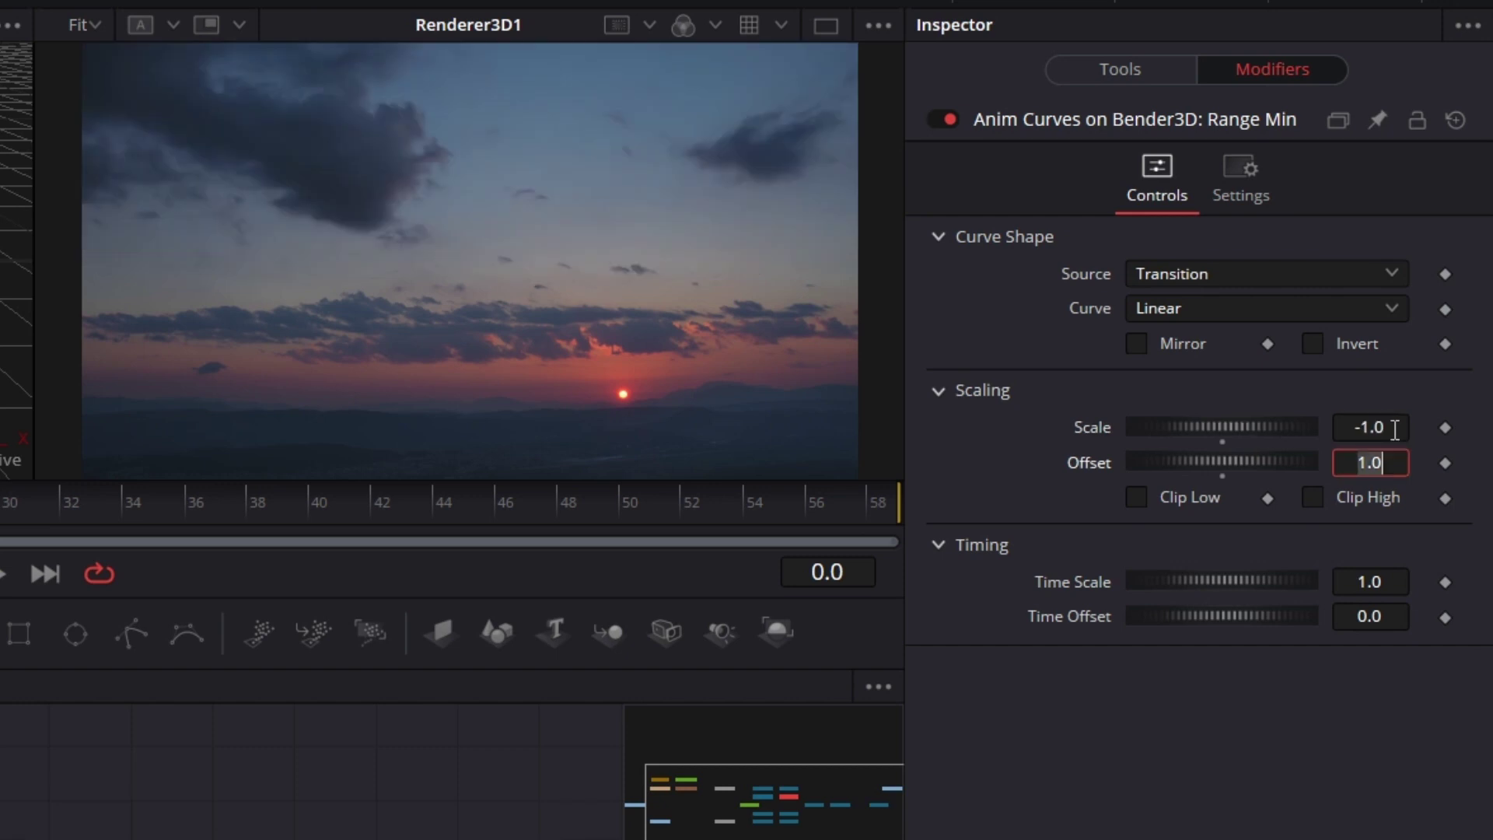
Choose the Easing curve with Sine for both In and Out.
click(1248, 306)
click(1226, 377)
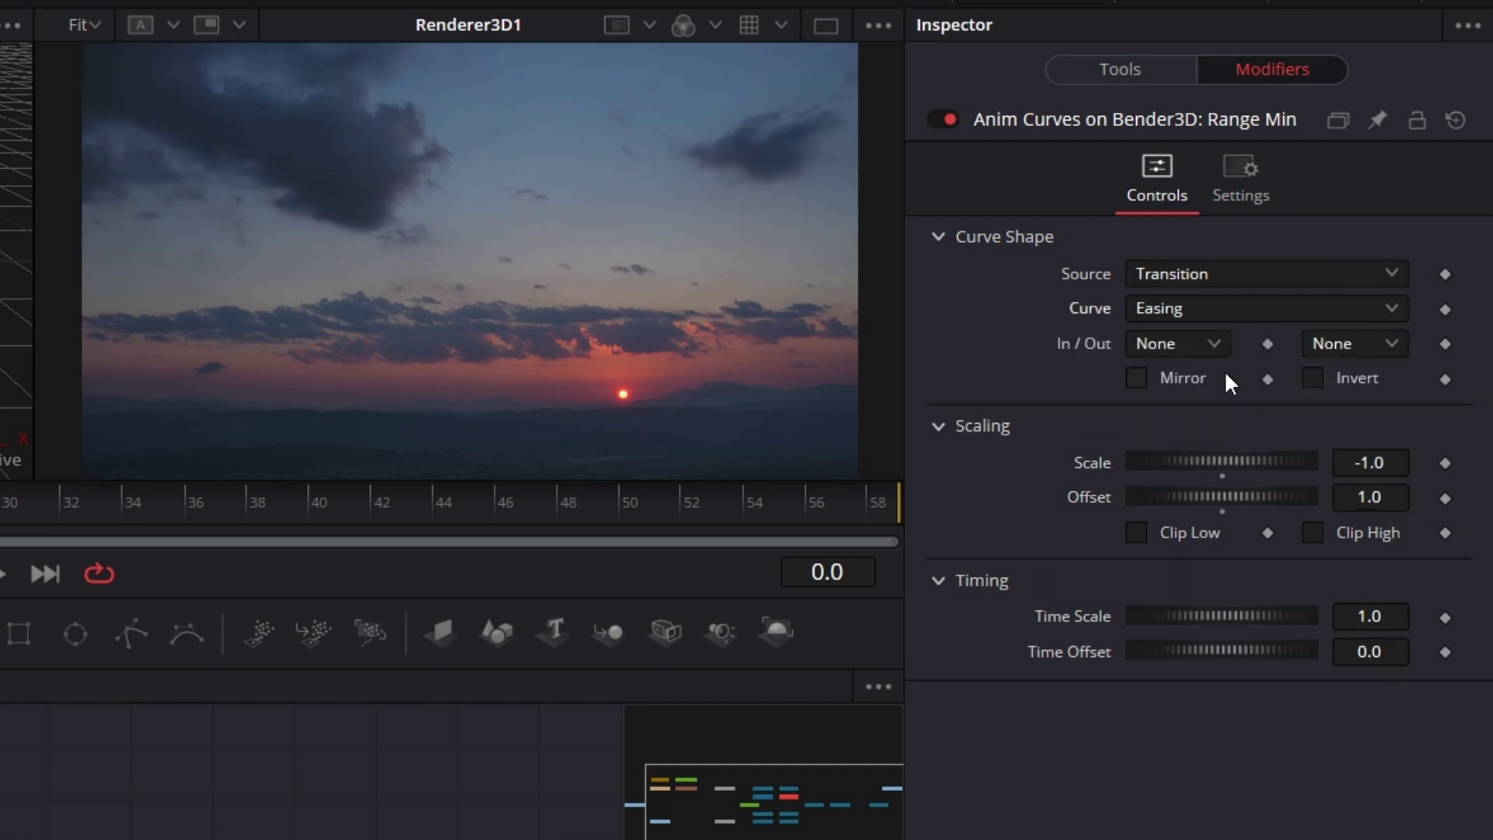
click(1209, 345)
click(1187, 411)
click(1387, 342)
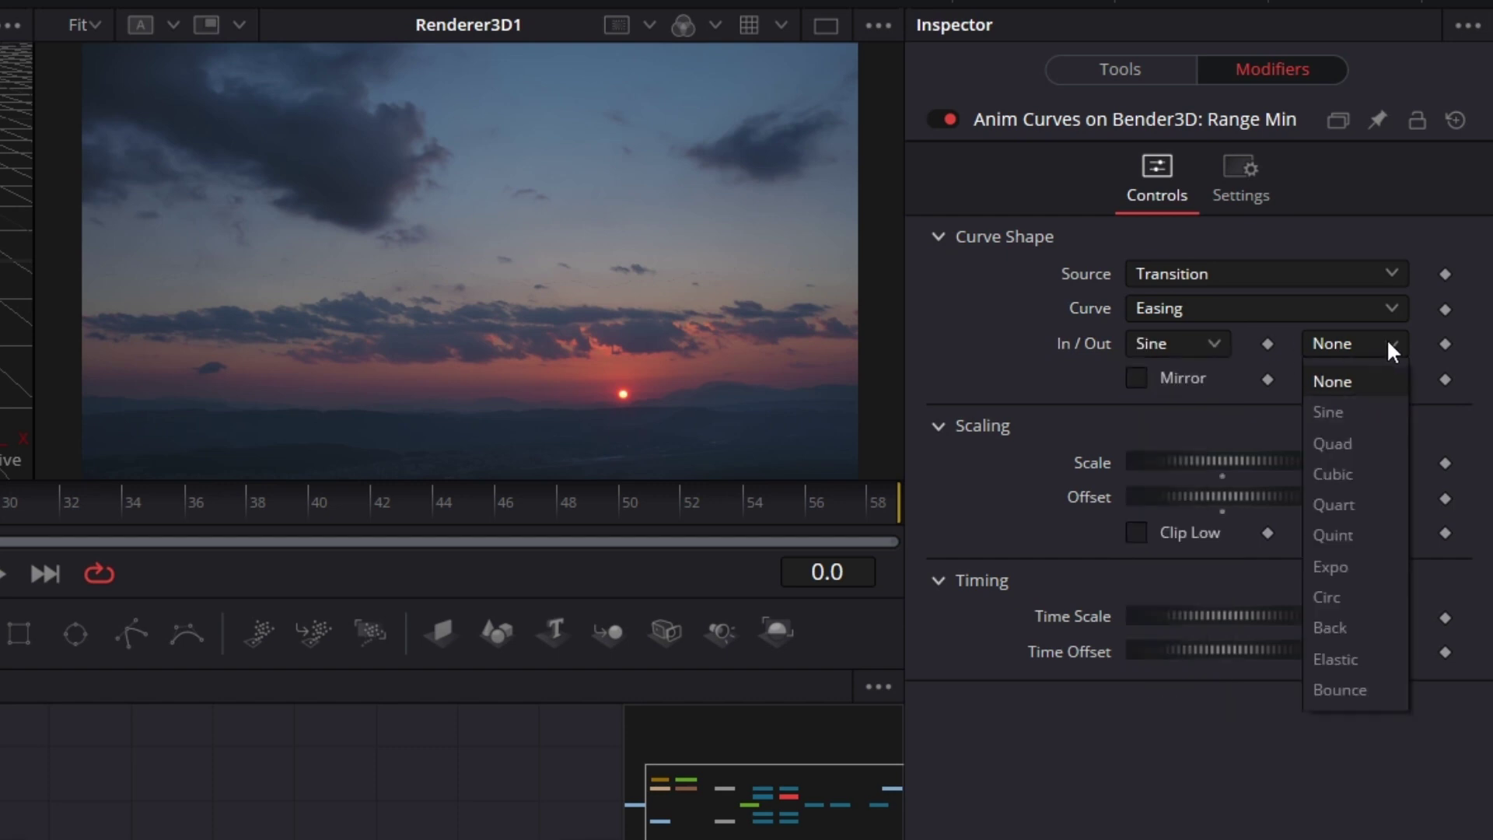
click(1342, 413)
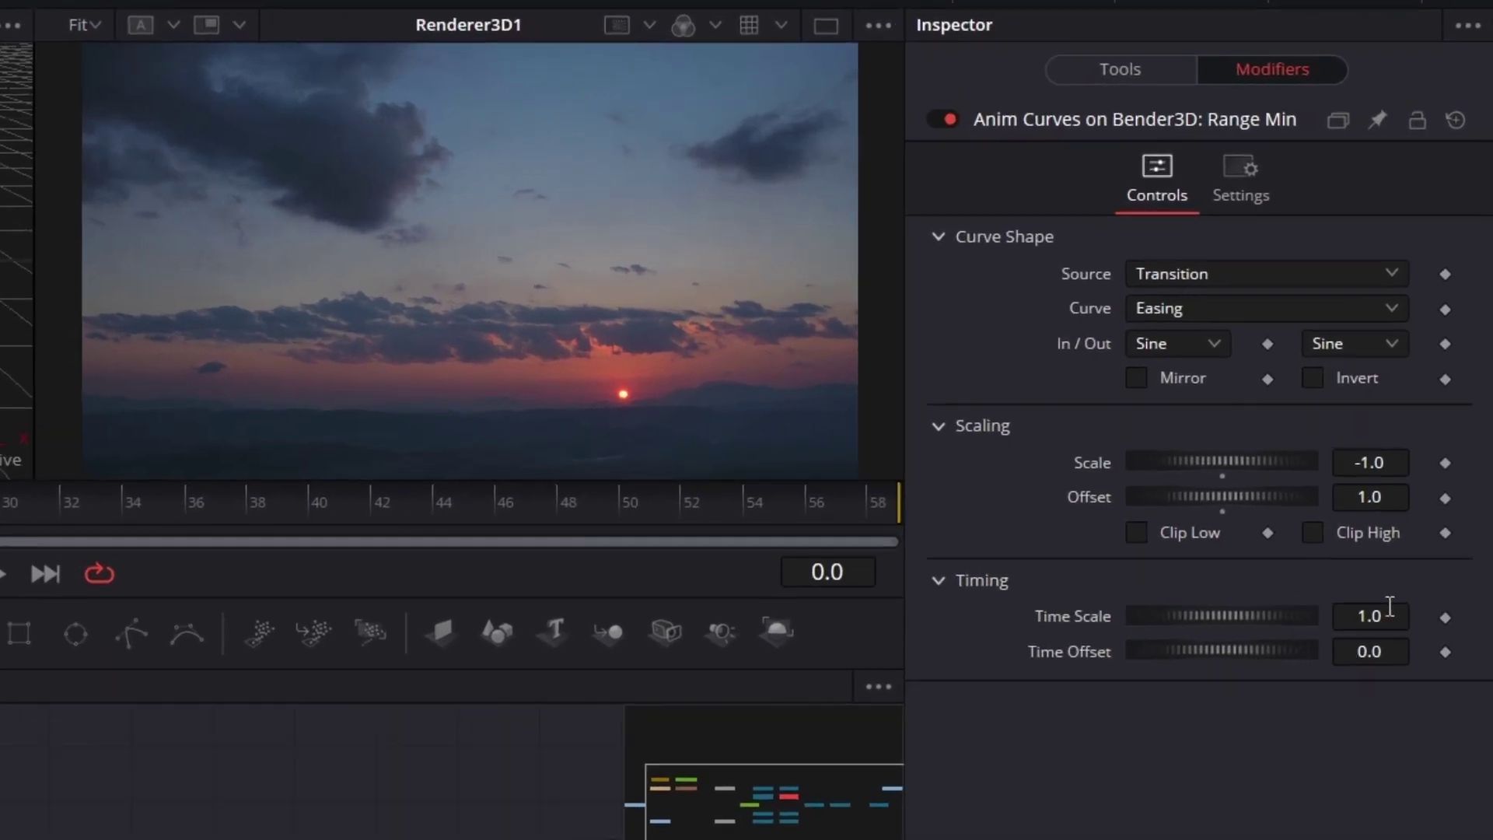
Set the Range Min curve's Time Scale to 2.0 and play back the page peeling away.
click(1434, 420)
double_click(1393, 615)
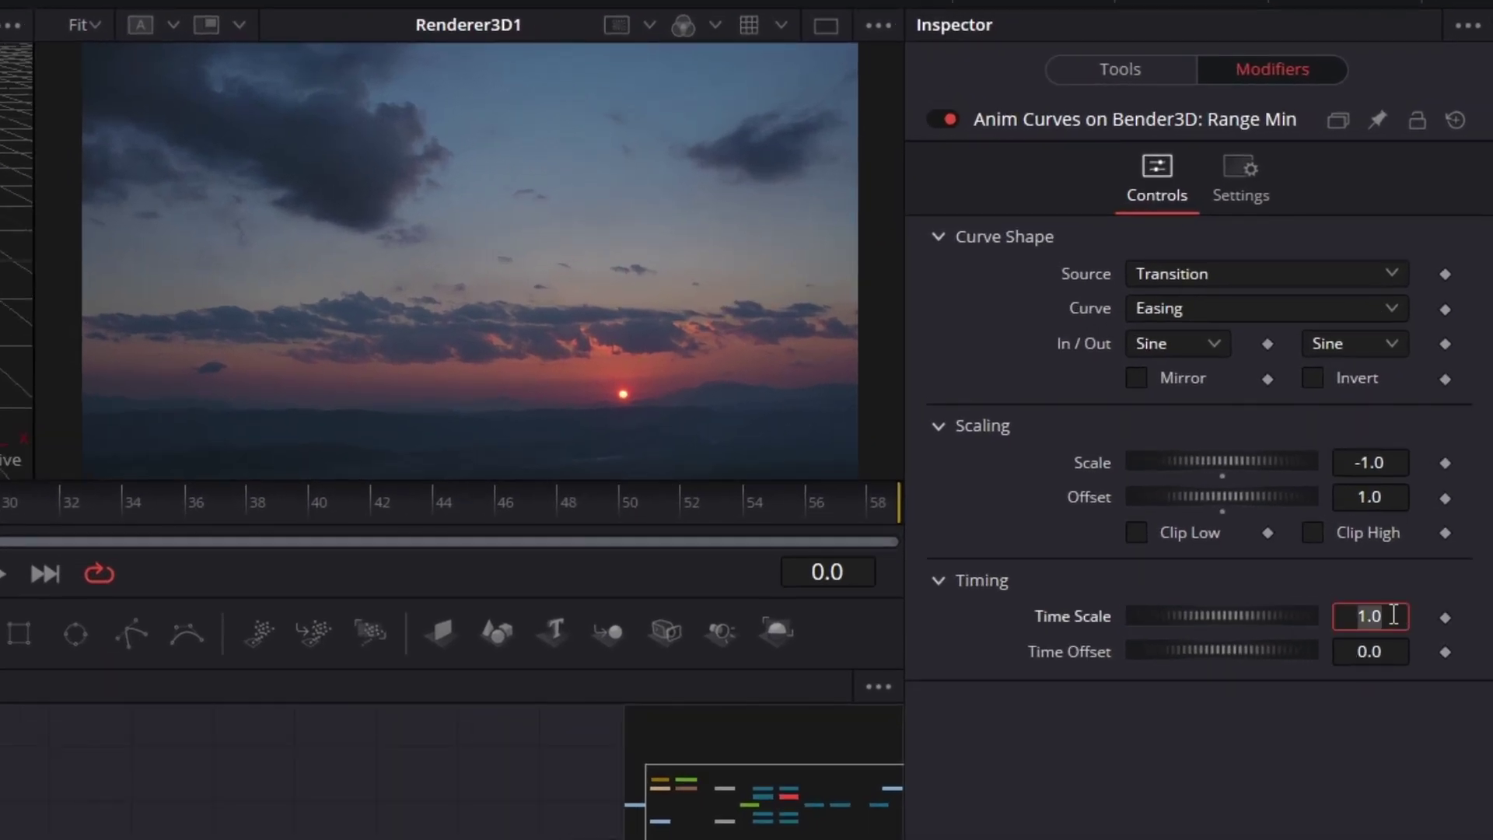
text(2)
key(Tab)
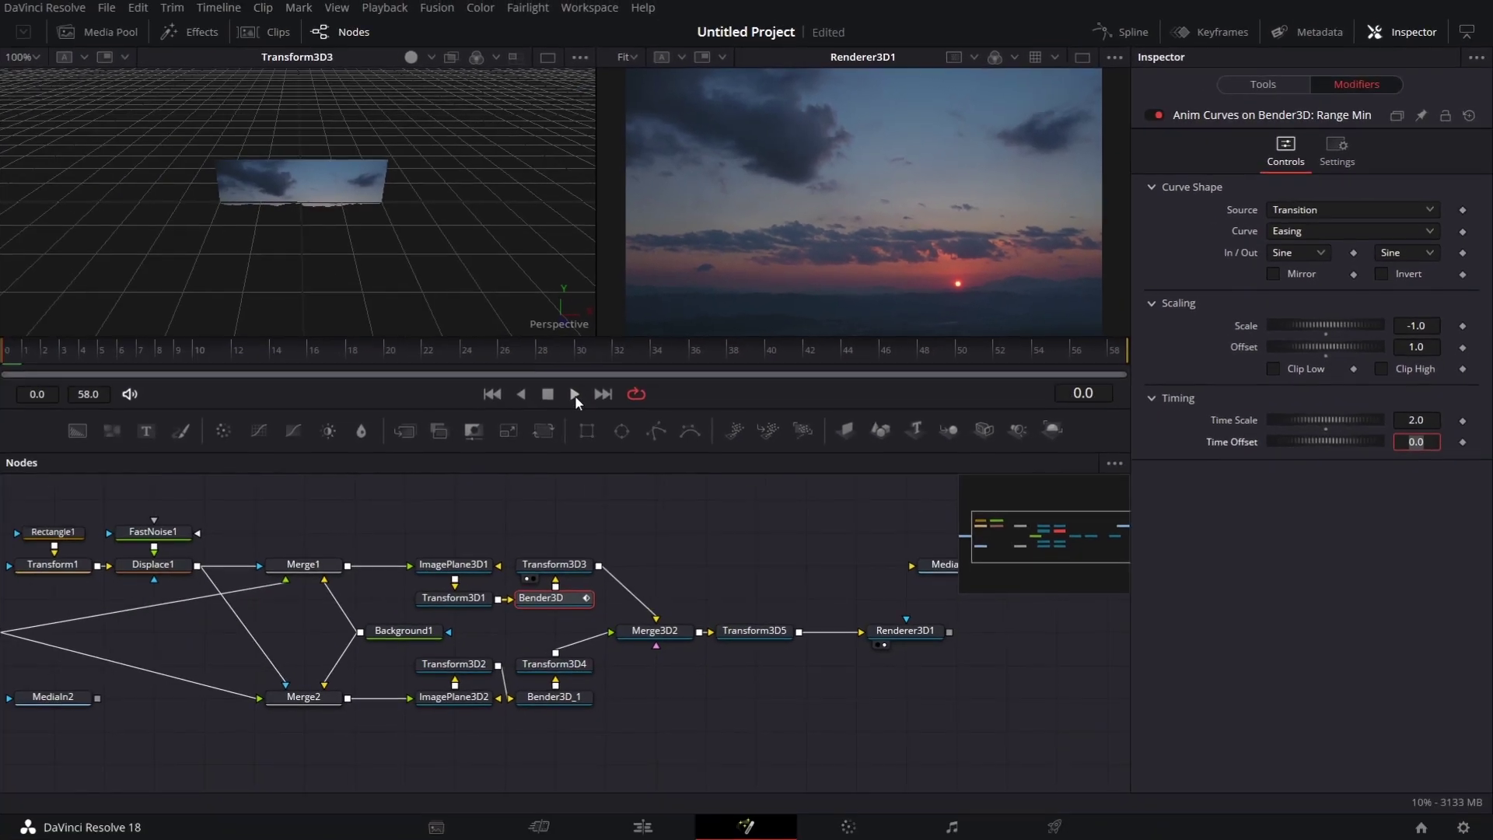
click(2, 573)
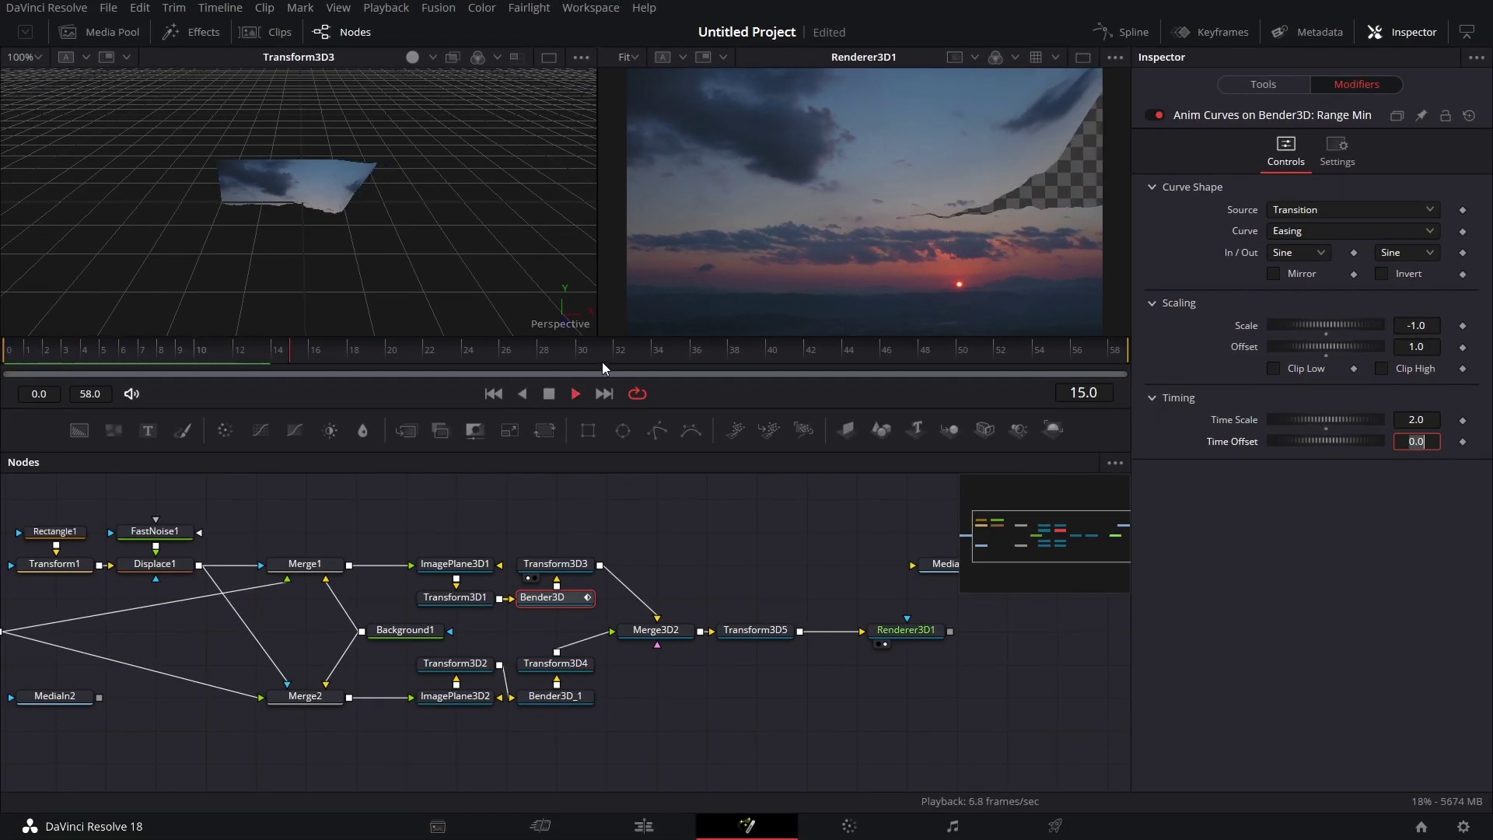
key(space)
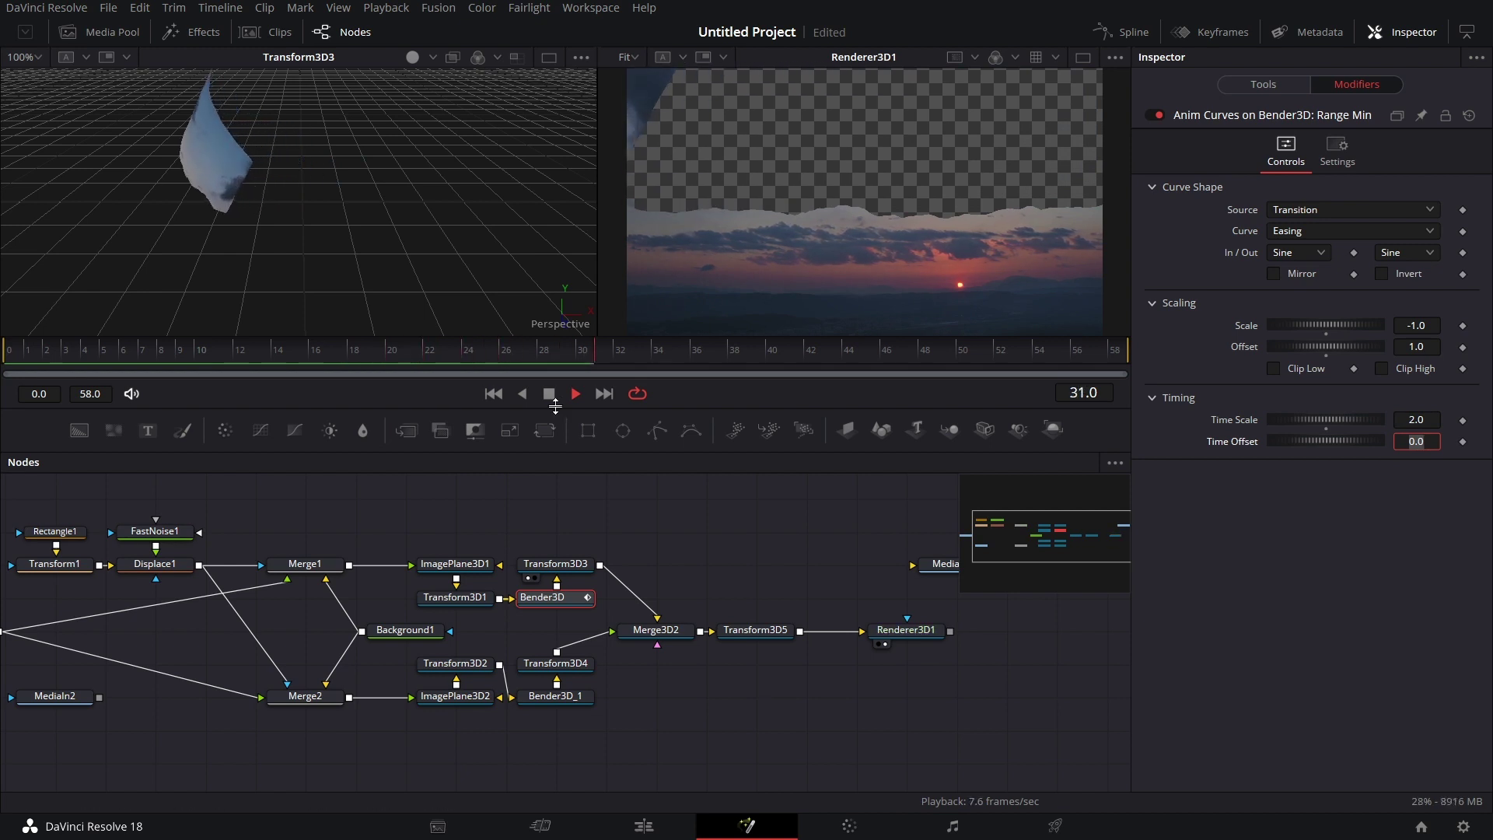
scroll(801, 573, right, 1)
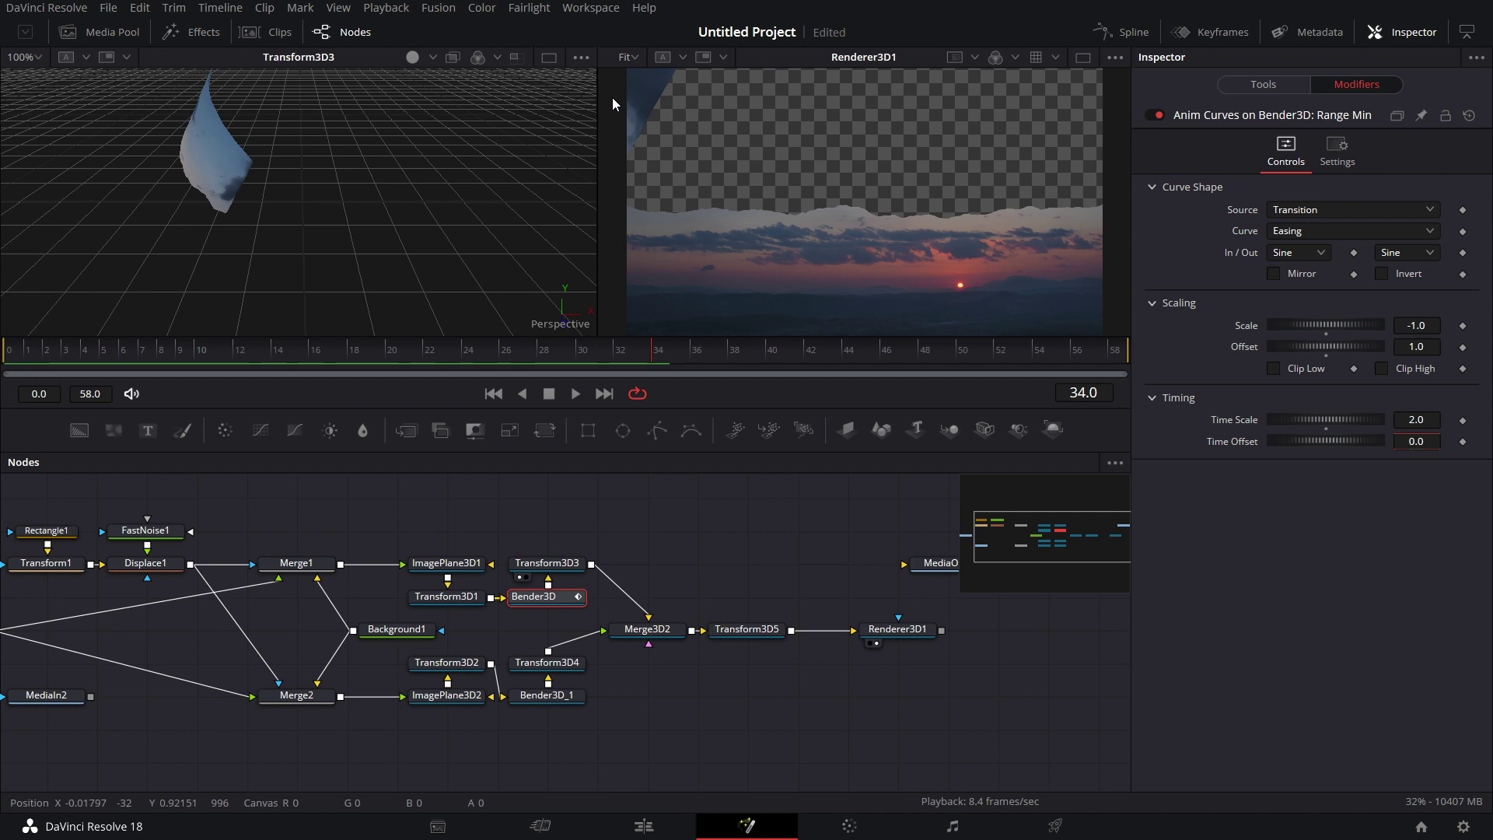
Set Bender3D's bend Center to -0.25 and scrub through the frames to check the curl.
click(1265, 86)
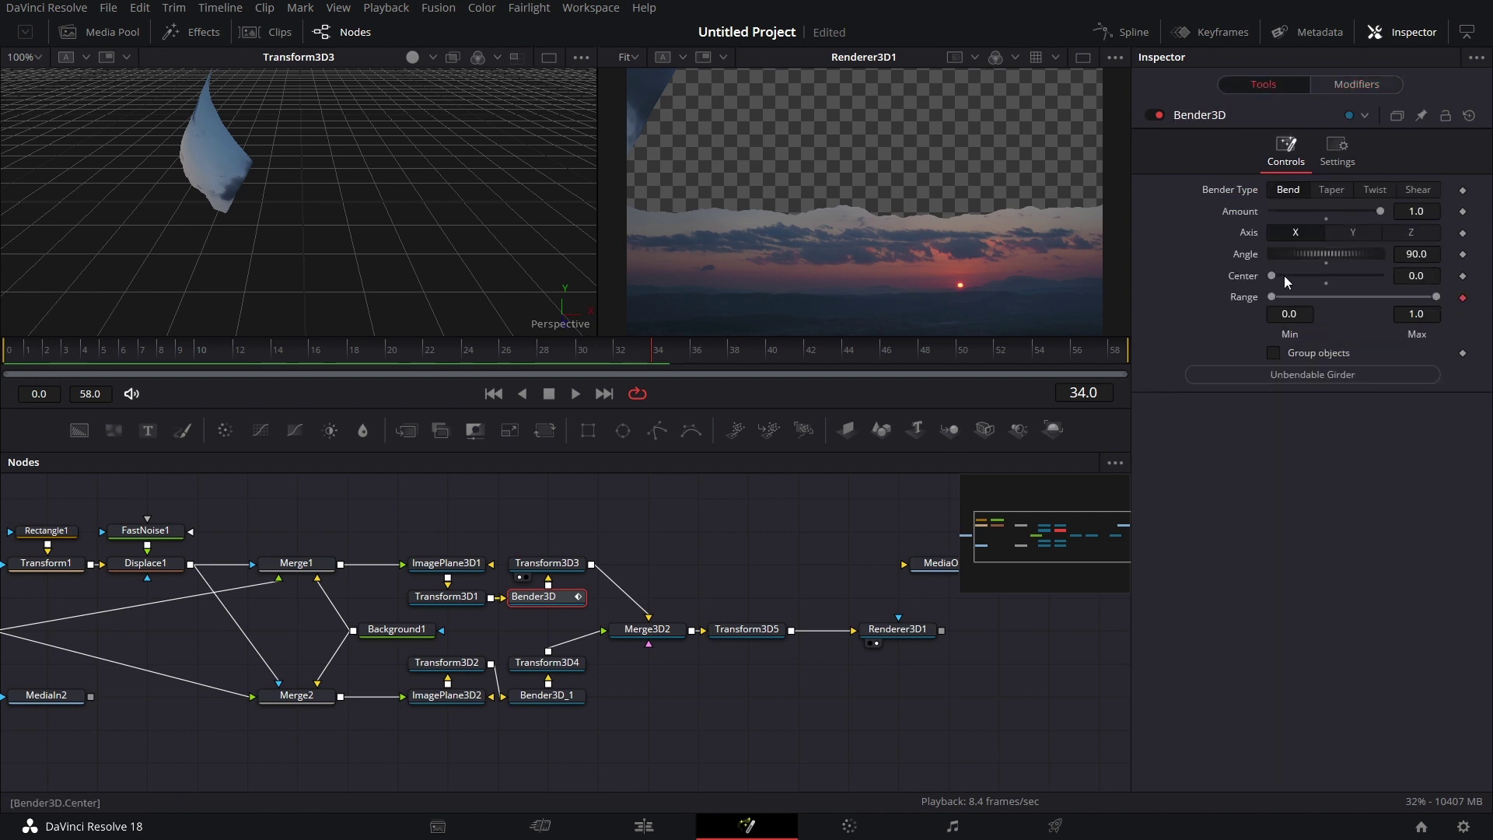
click(1428, 276)
key(Tab)
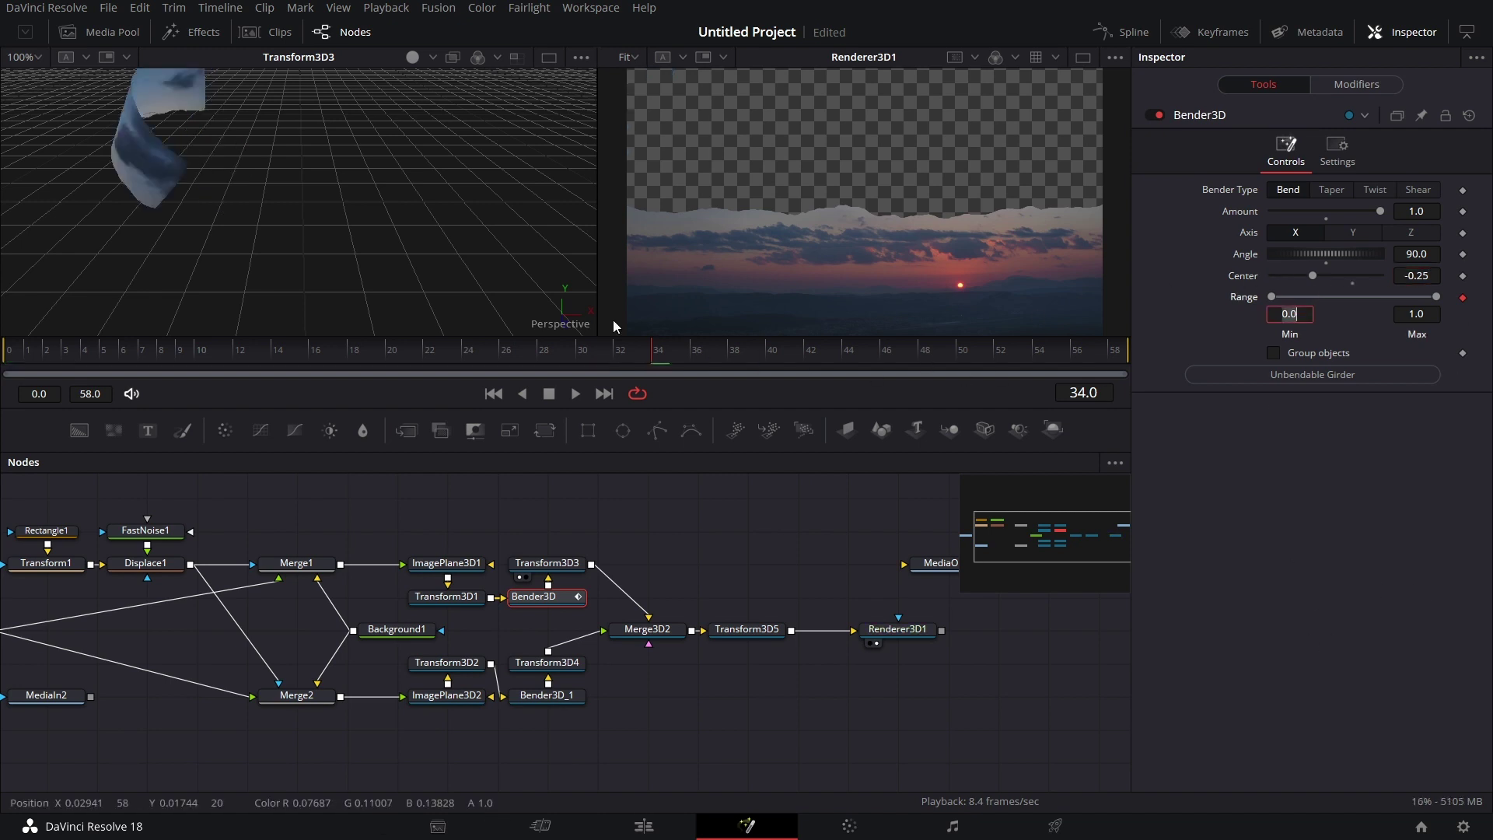
drag(40, 343, 318, 380)
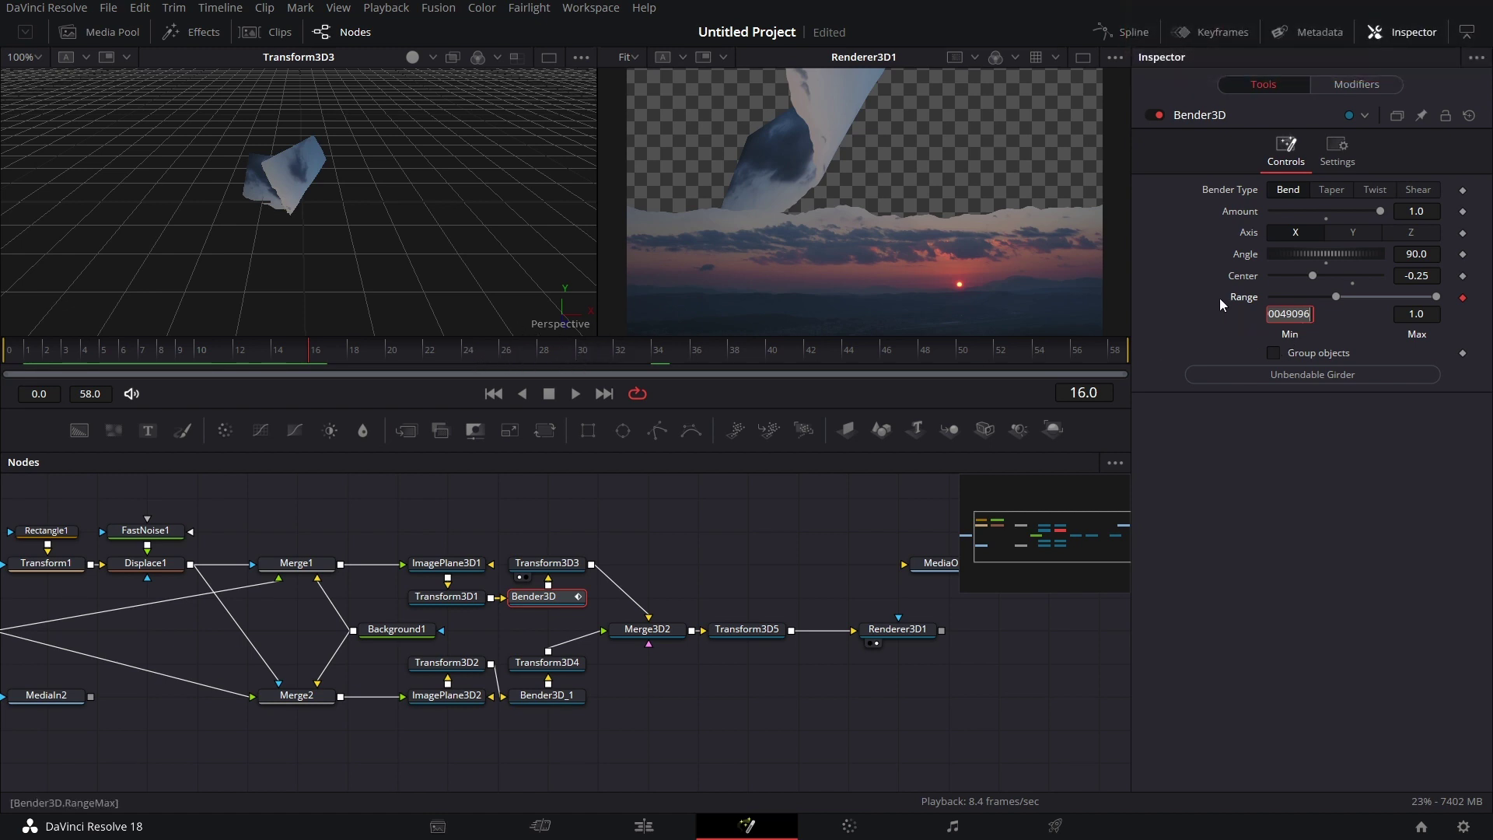
right_click(1250, 281)
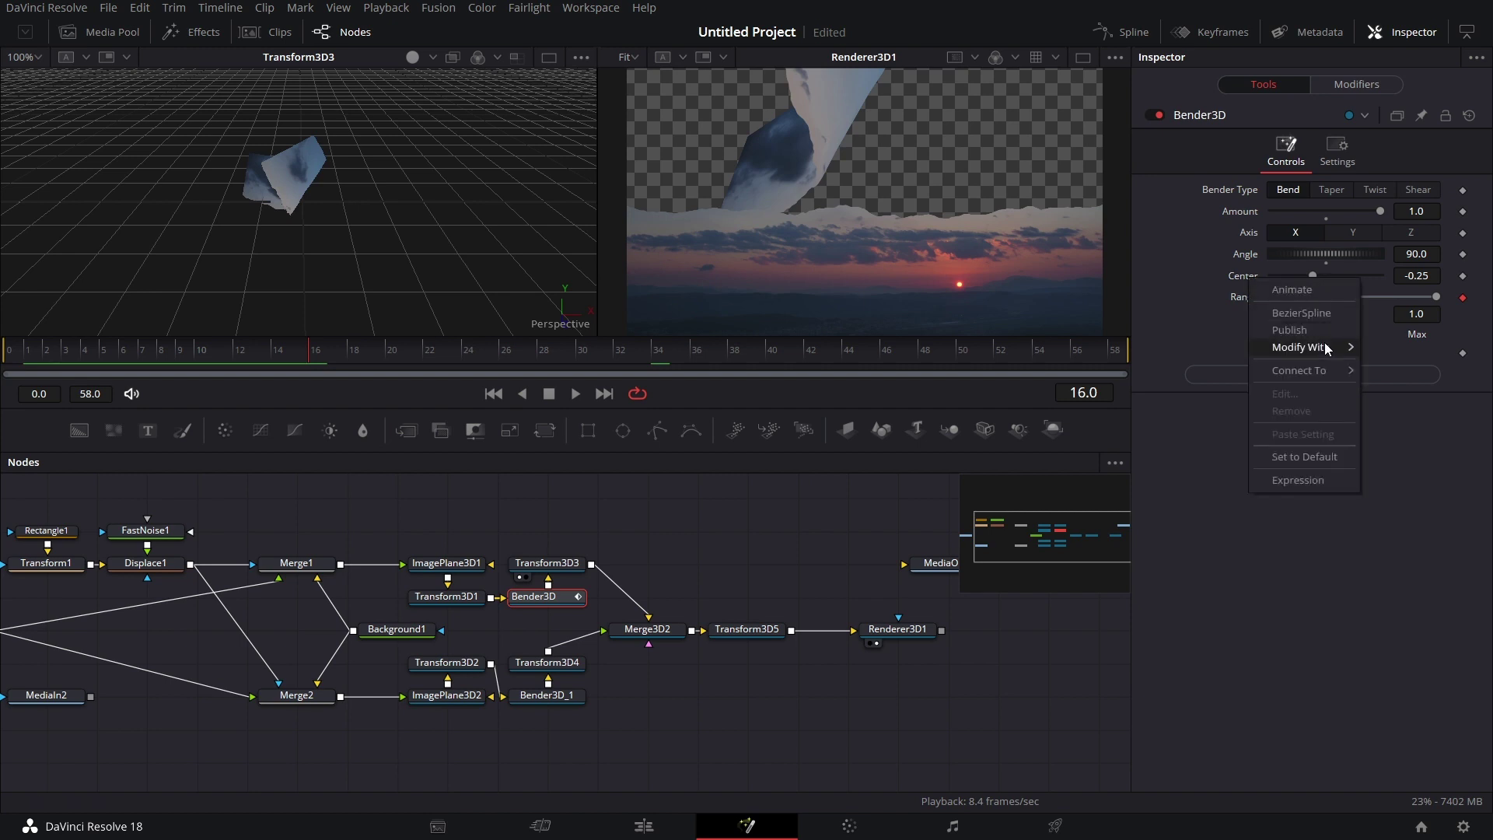
Attach an Anim Curves modifier to Center with Scale -0.25 and Time Scale 10.
mouse_move(1306, 347)
click(1232, 366)
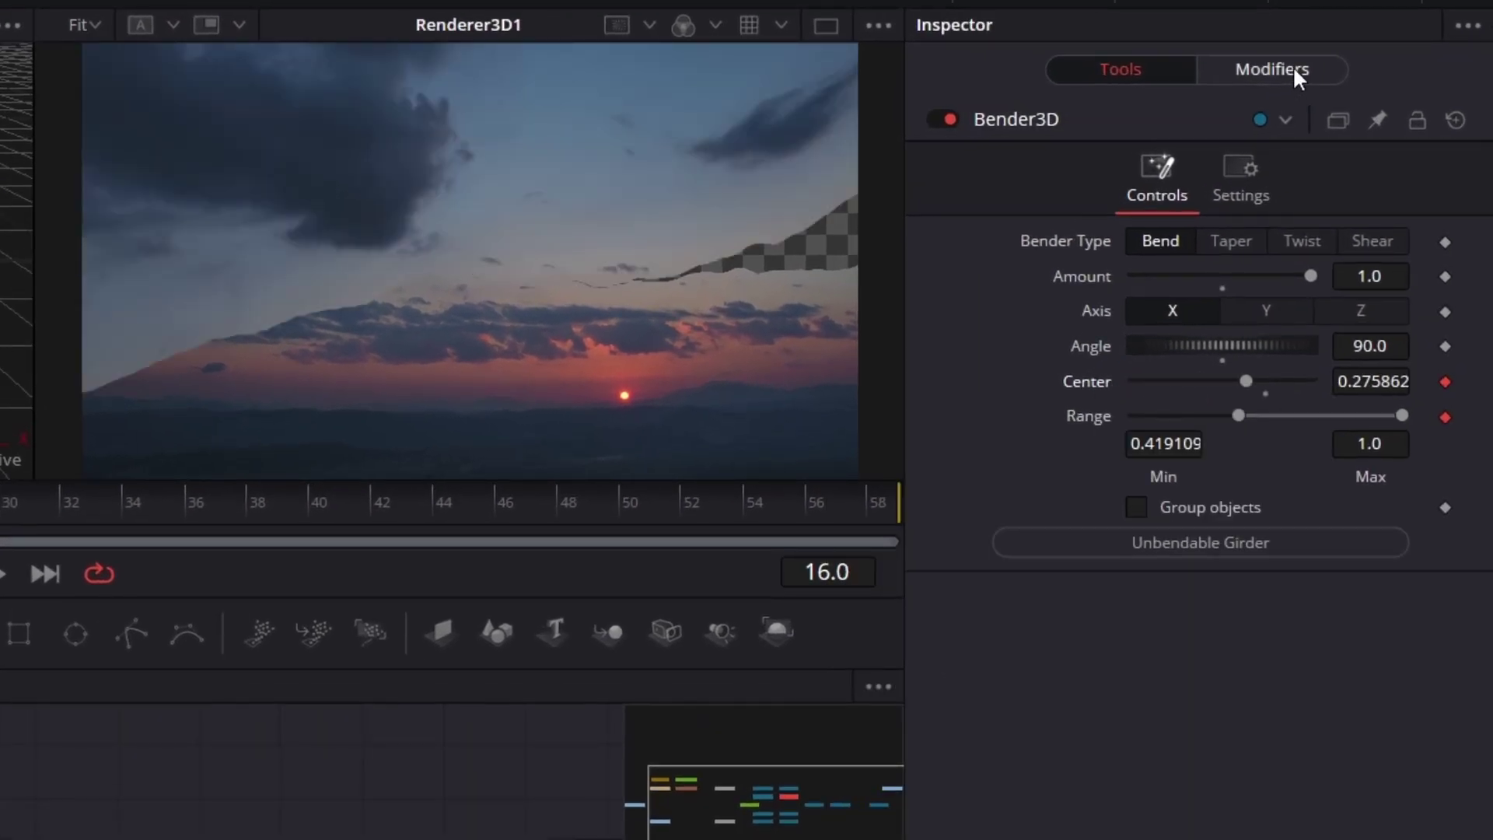
click(1292, 68)
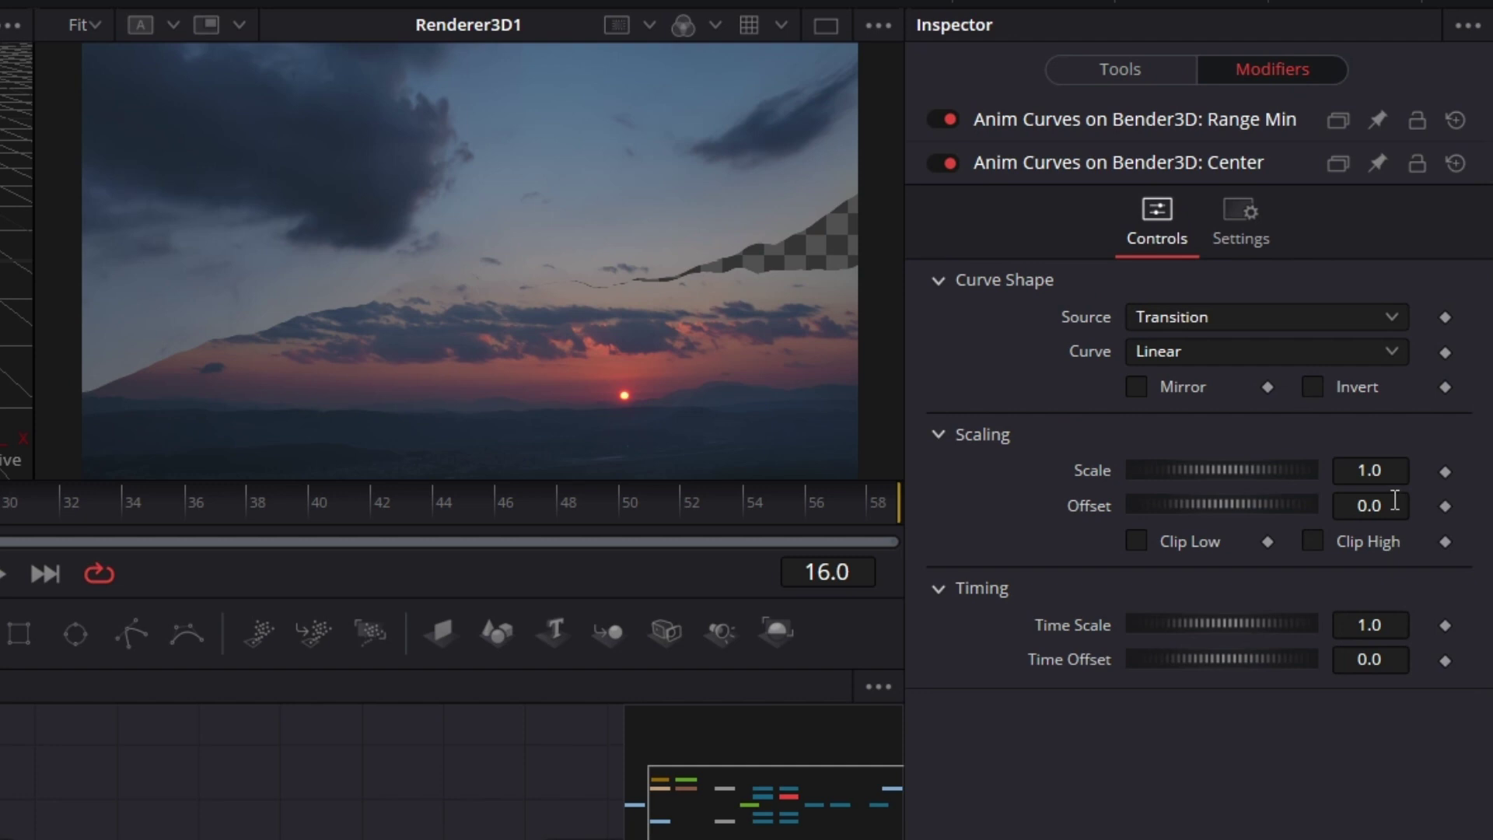
click(1403, 466)
text(-0.25)
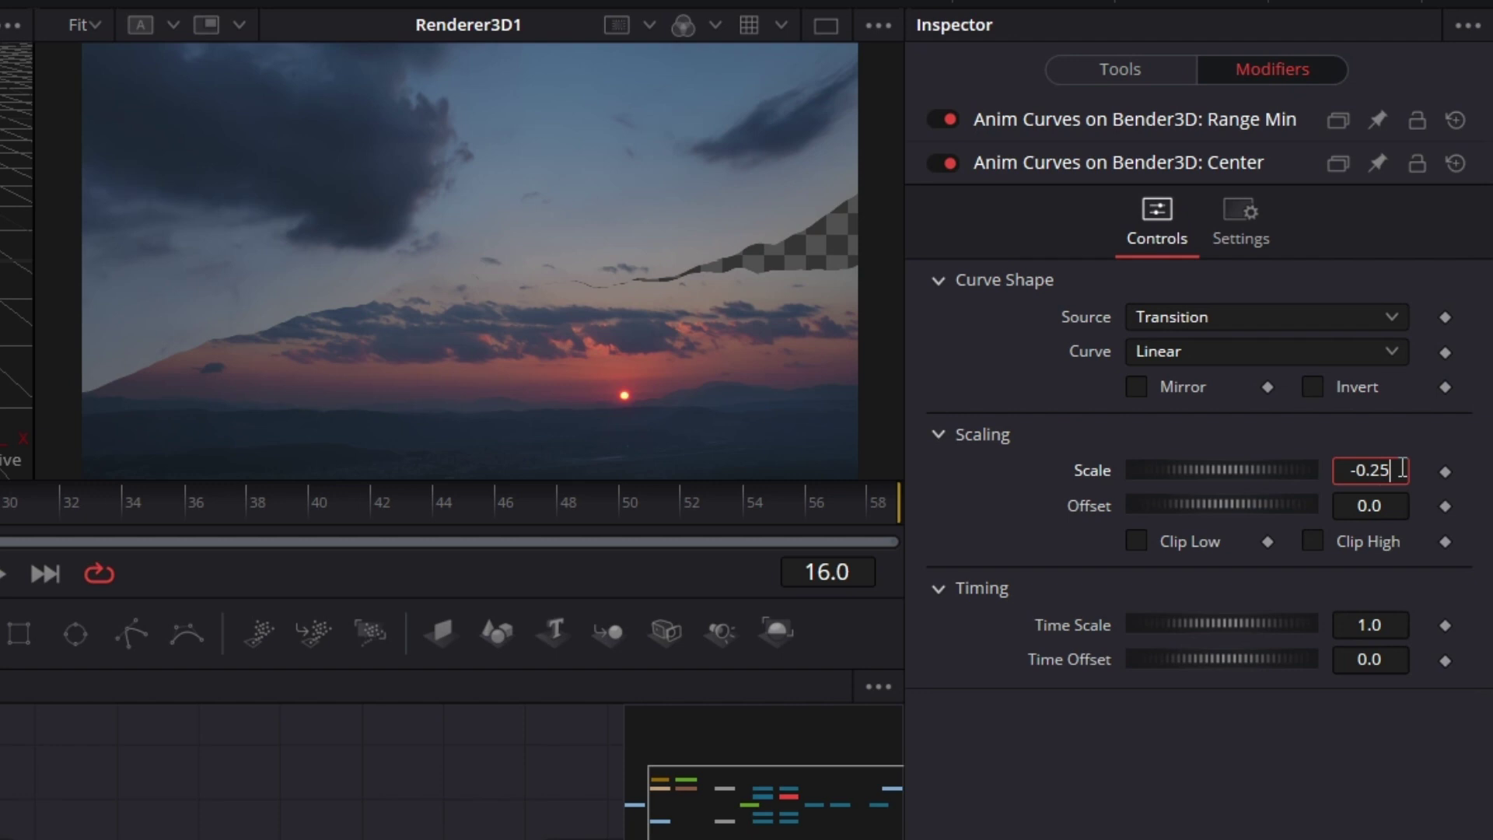
key(Tab)
click(1396, 622)
text(10)
key(Tab)
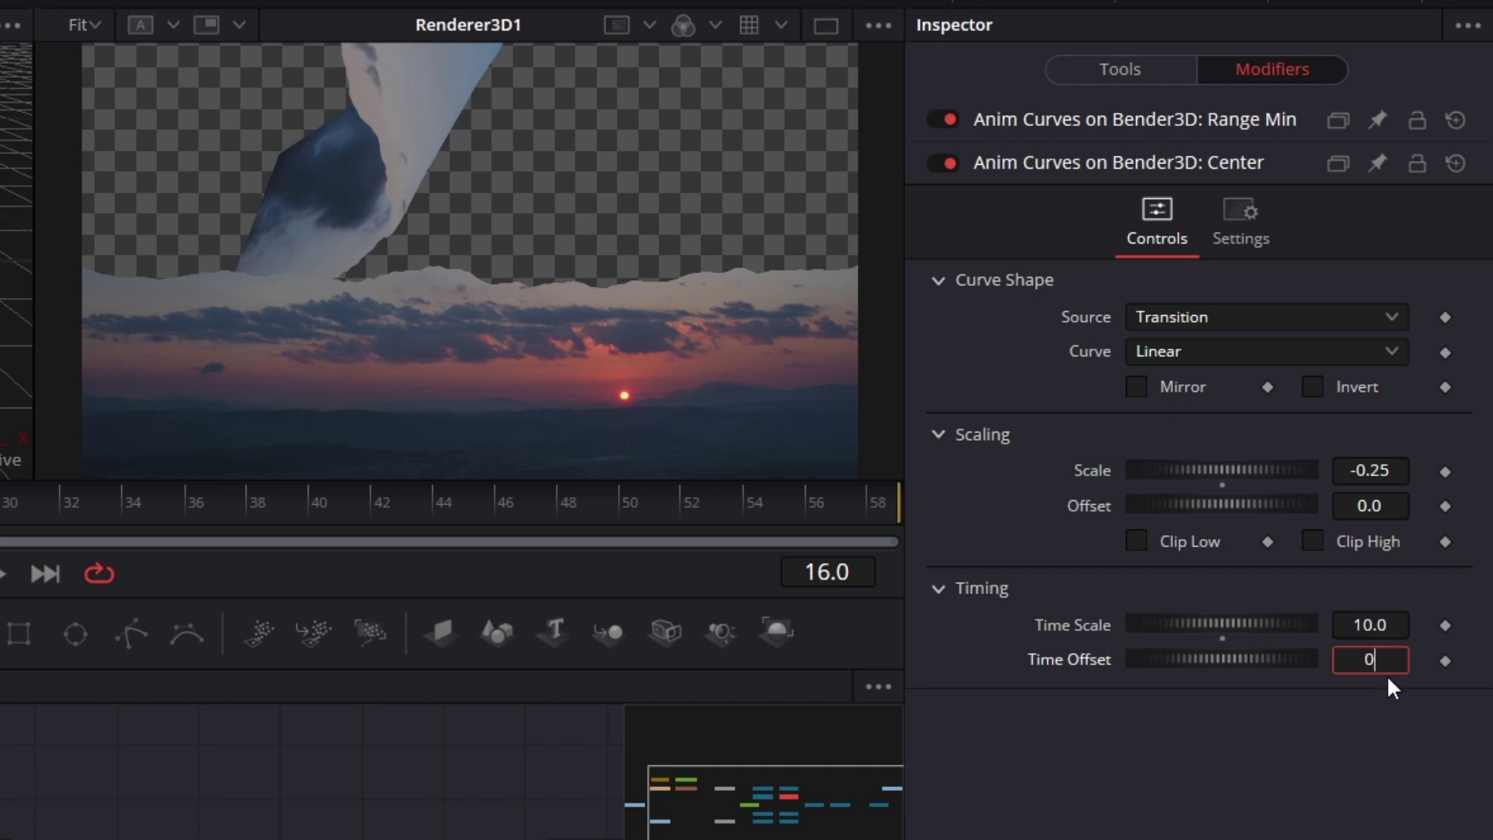
Give the Center curve a 0.4 Time Offset and preview the transition from frame 0.
text(0.4)
key(Tab)
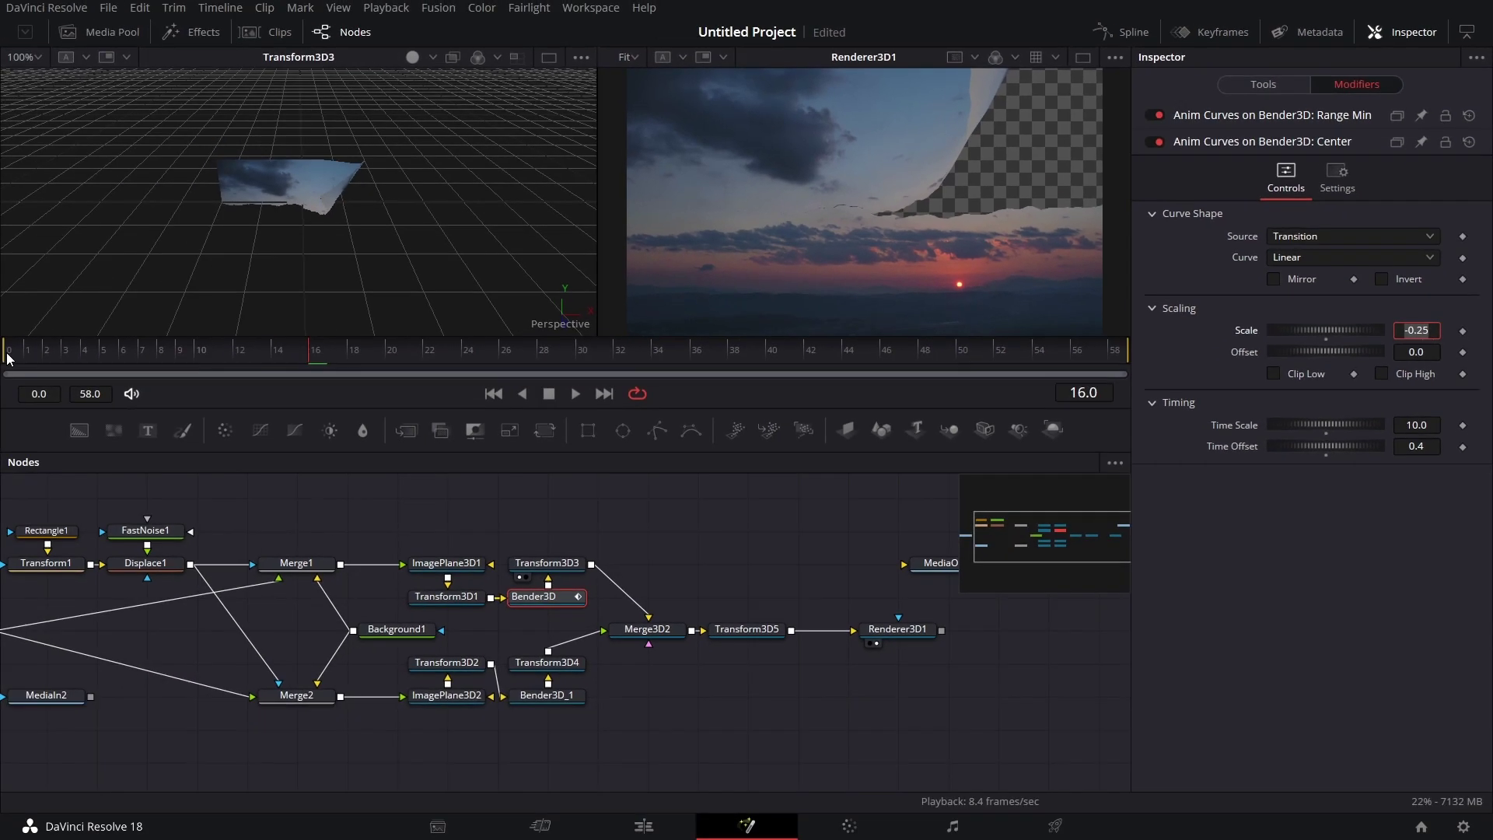
key(Home)
click(578, 395)
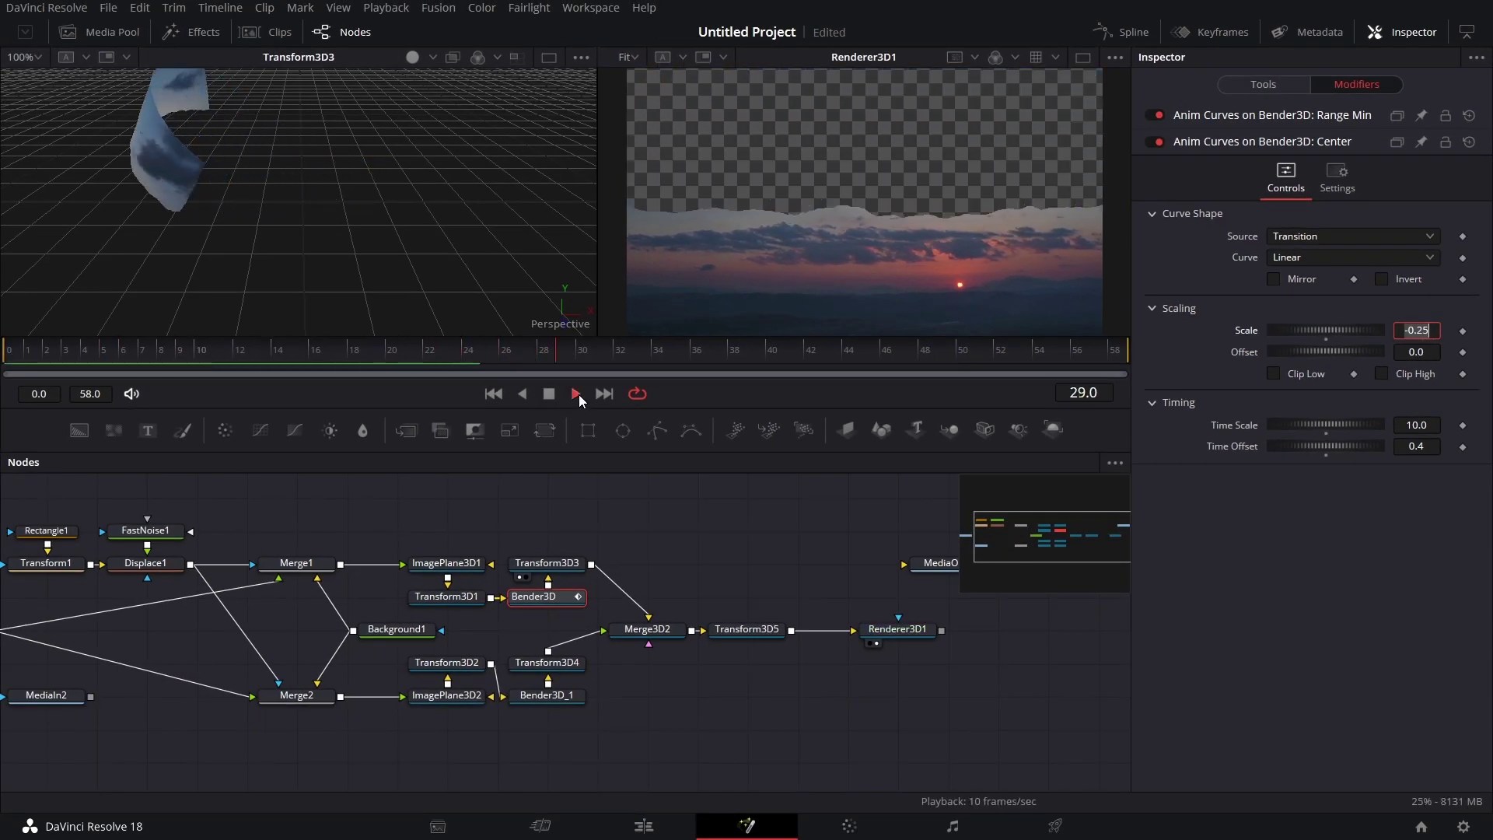
click(550, 394)
click(1375, 599)
scroll(949, 706, down, 1)
scroll(684, 709, right, 2)
drag(695, 692, 674, 698)
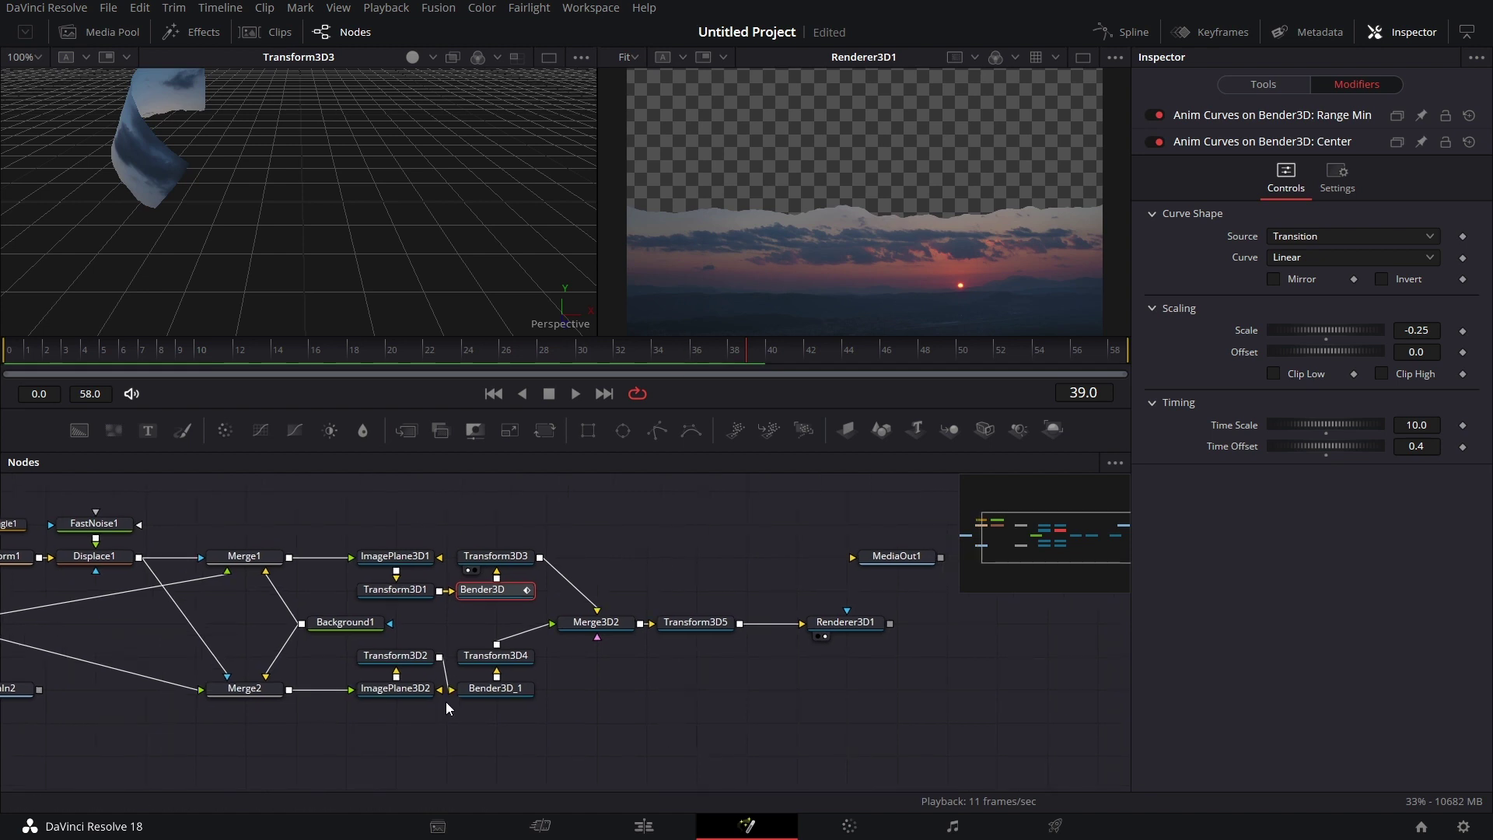
Give Bender3D_1 a full X-axis bend at 90° with Range Max 0.589, viewed through Transform3D4.
click(506, 692)
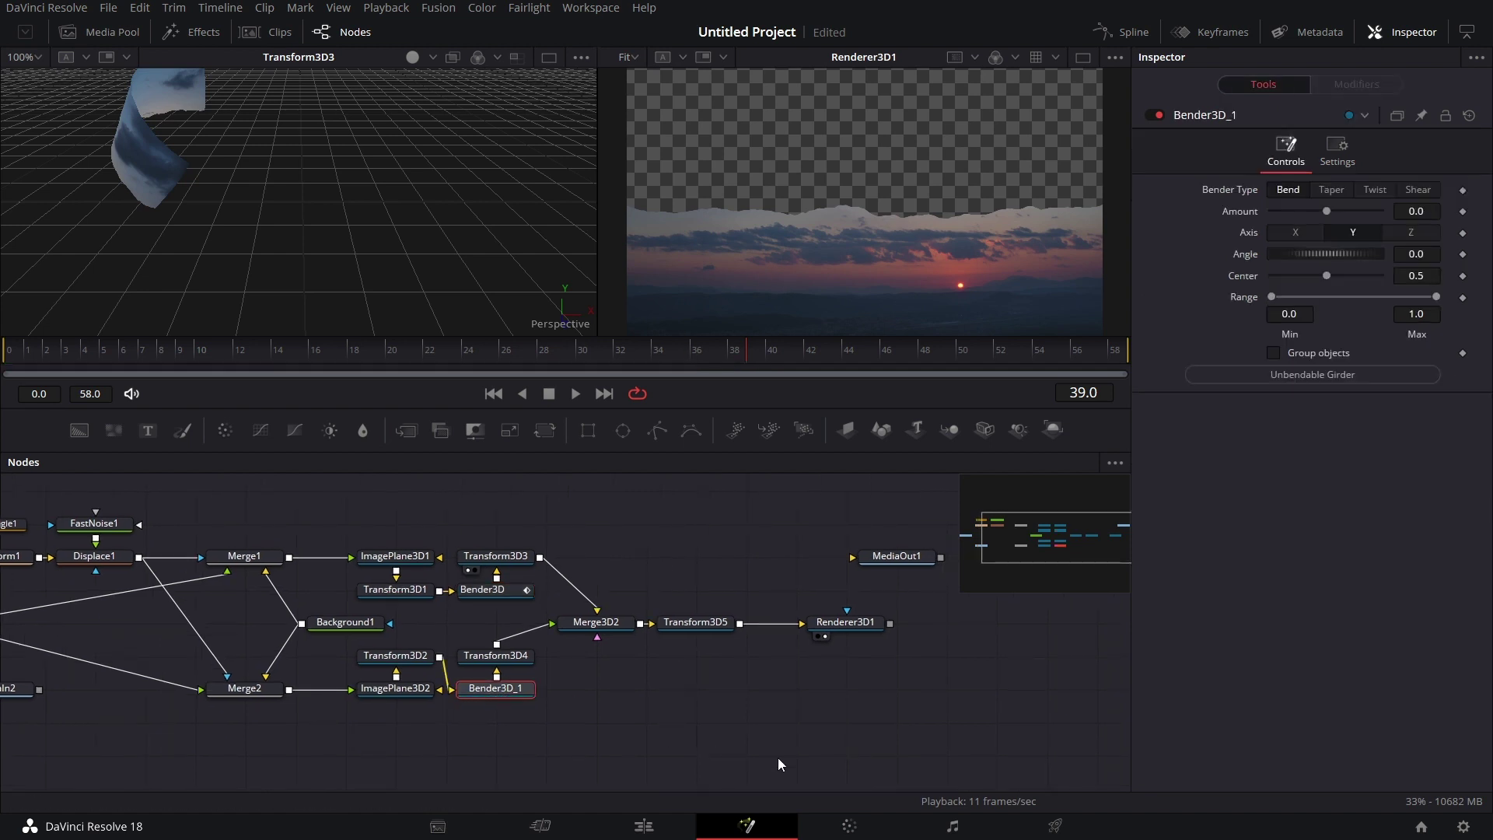
drag(523, 666, 263, 229)
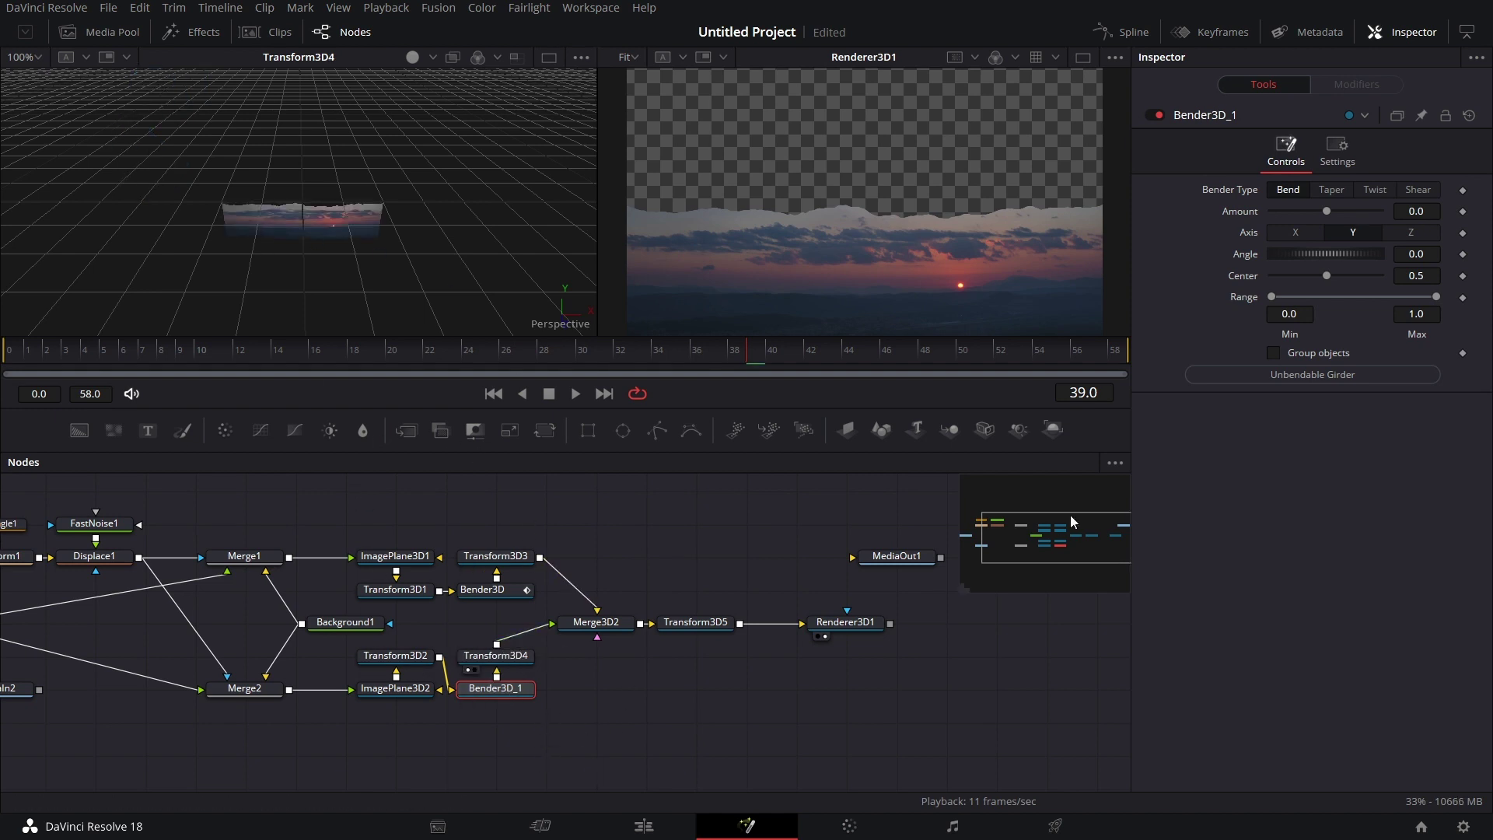
click(1293, 230)
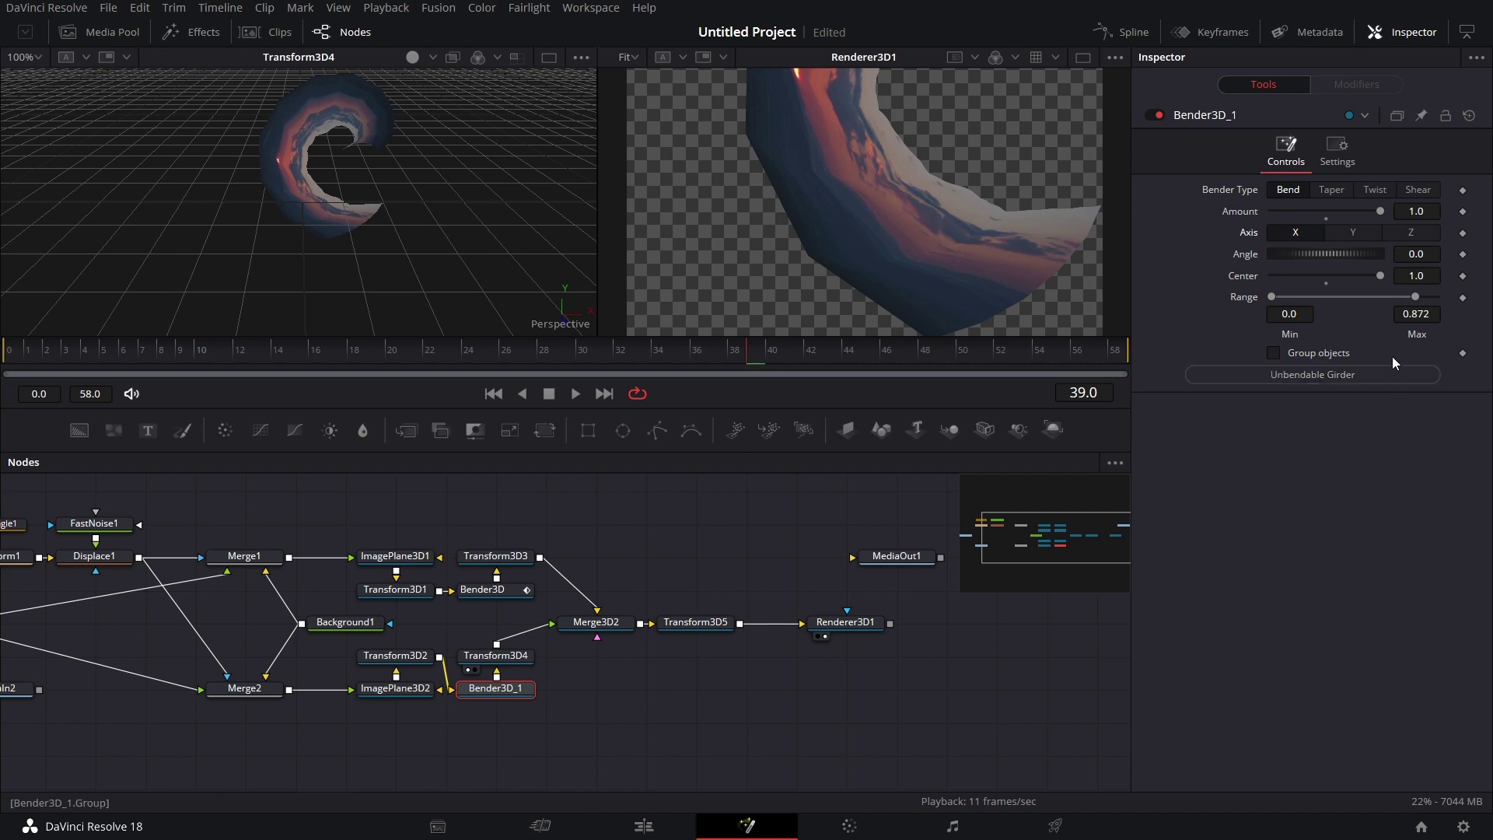
drag(1415, 296, 1258, 306)
click(1413, 257)
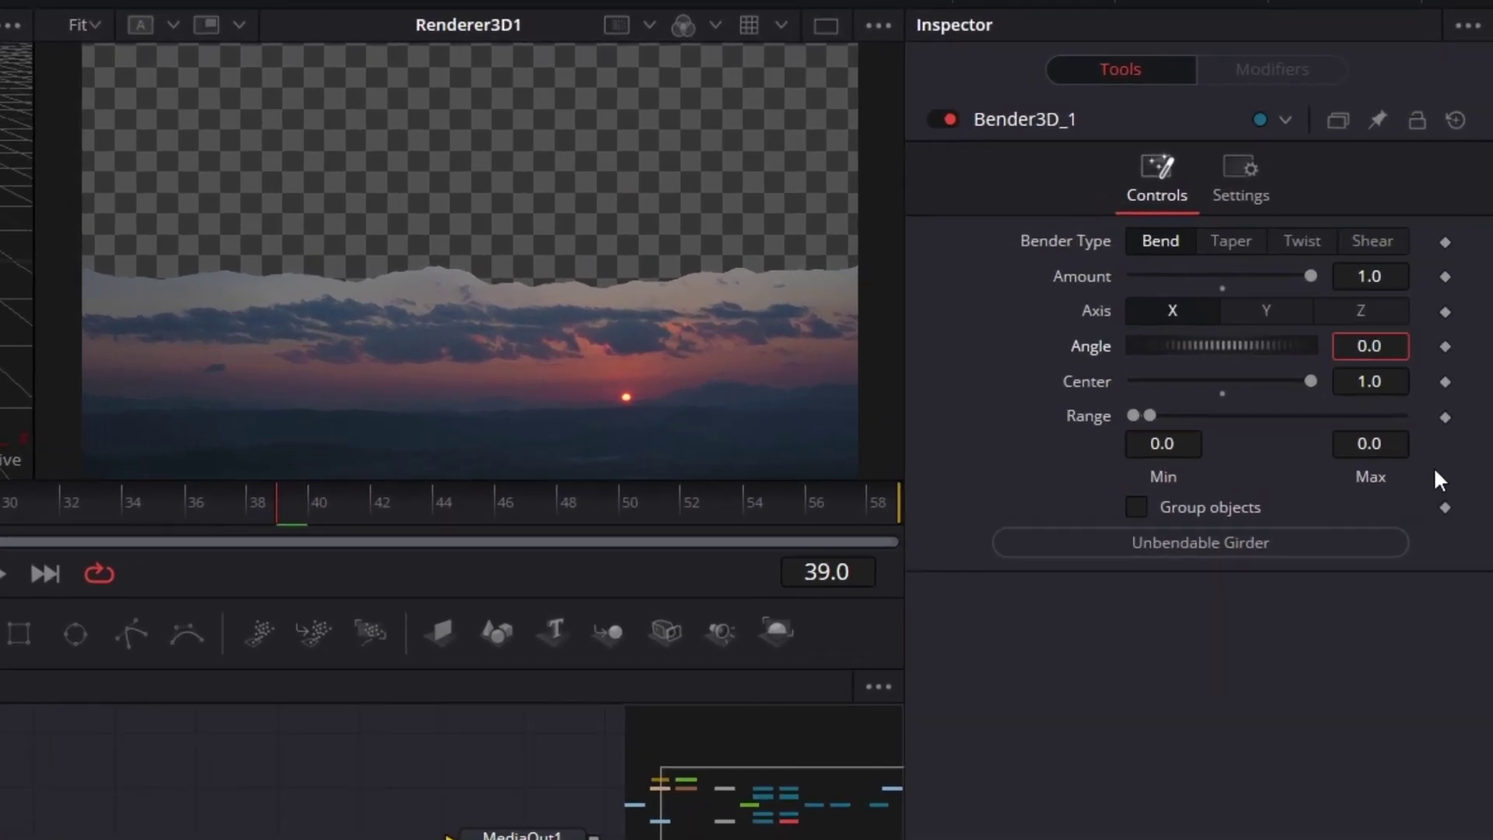
text(90)
key(Tab)
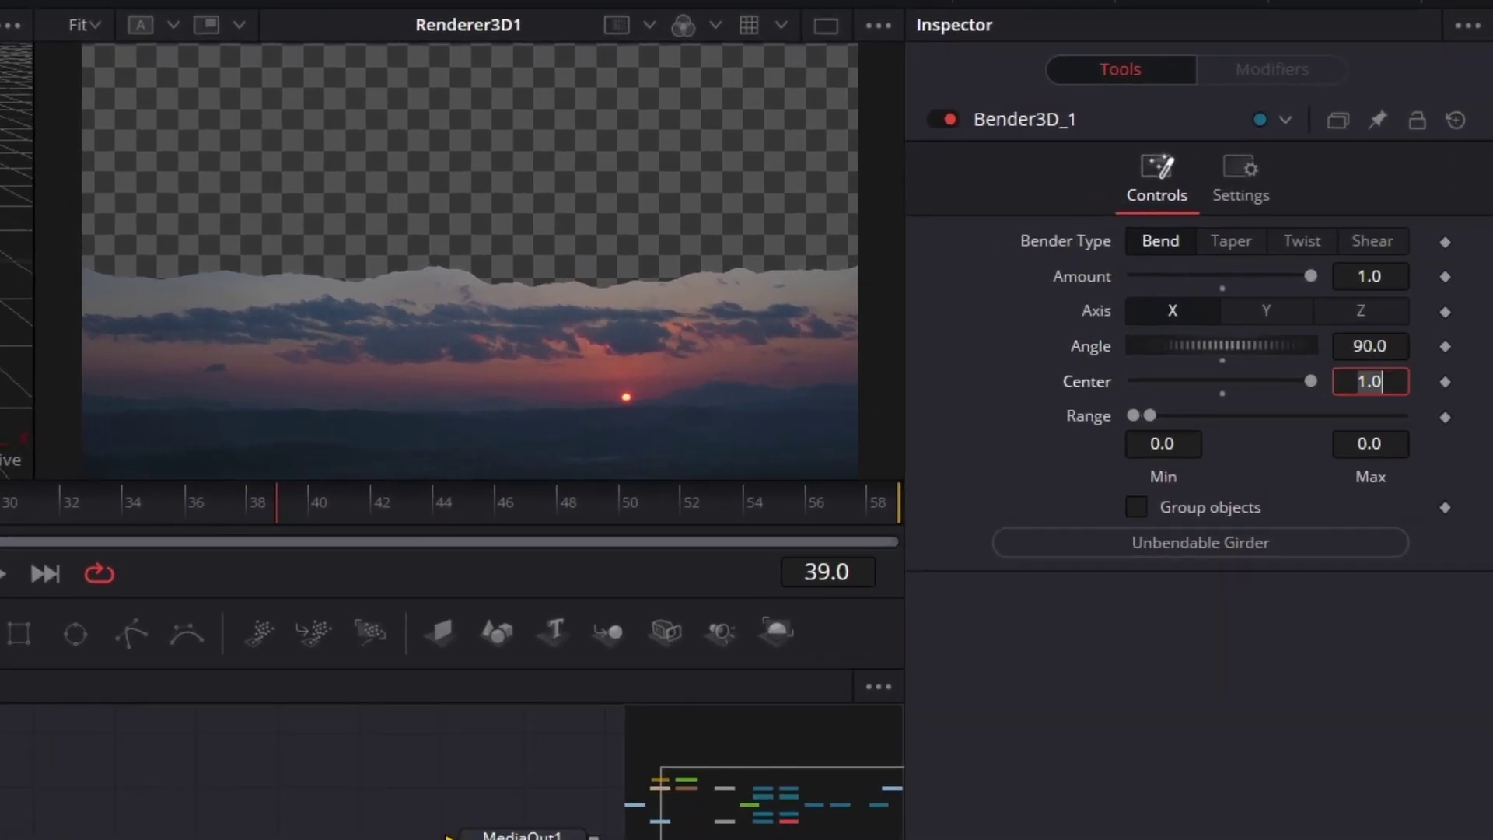
drag(1151, 416, 1407, 415)
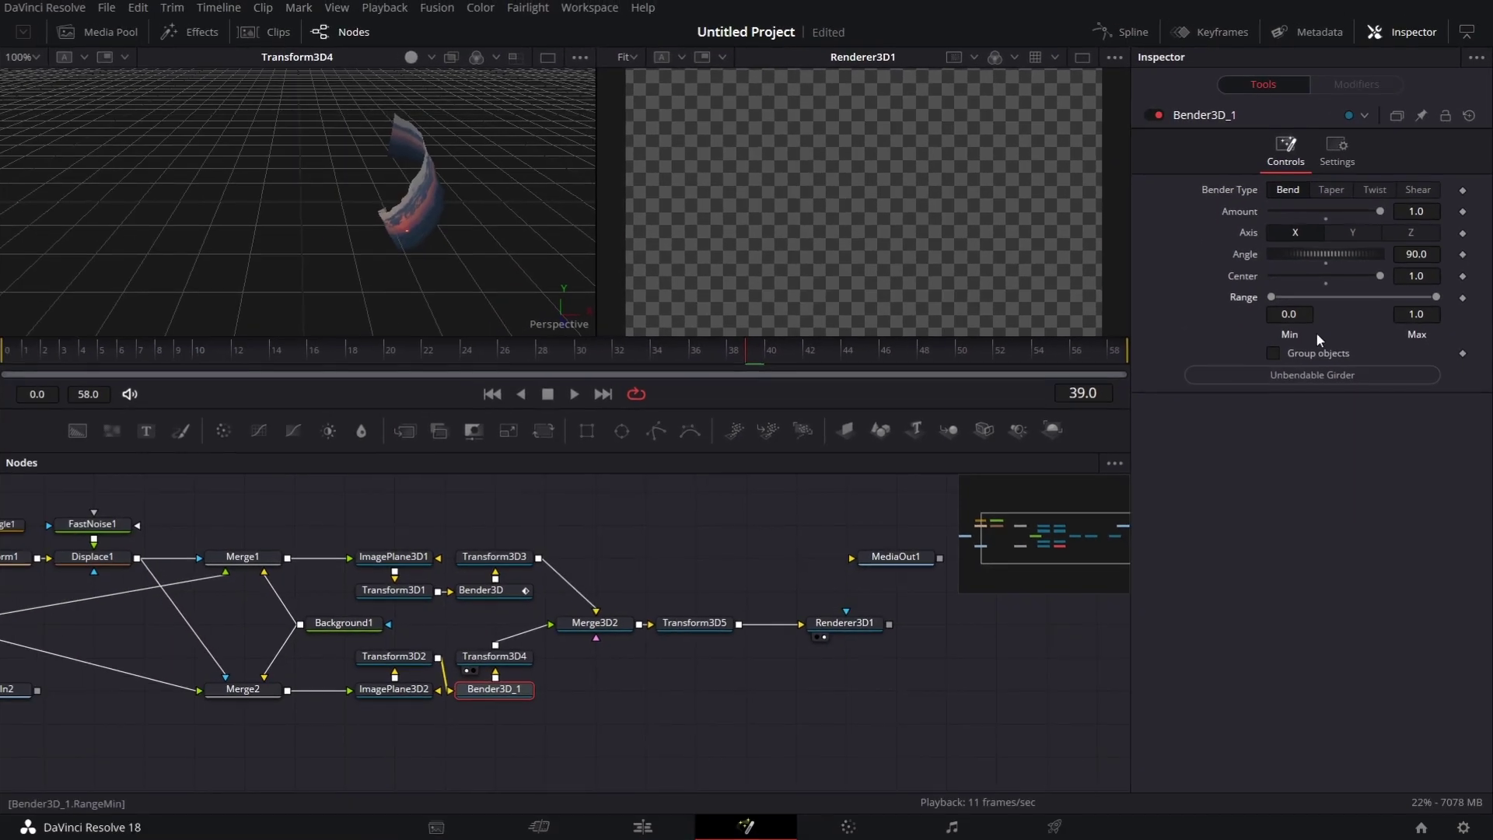
drag(1434, 297, 1370, 309)
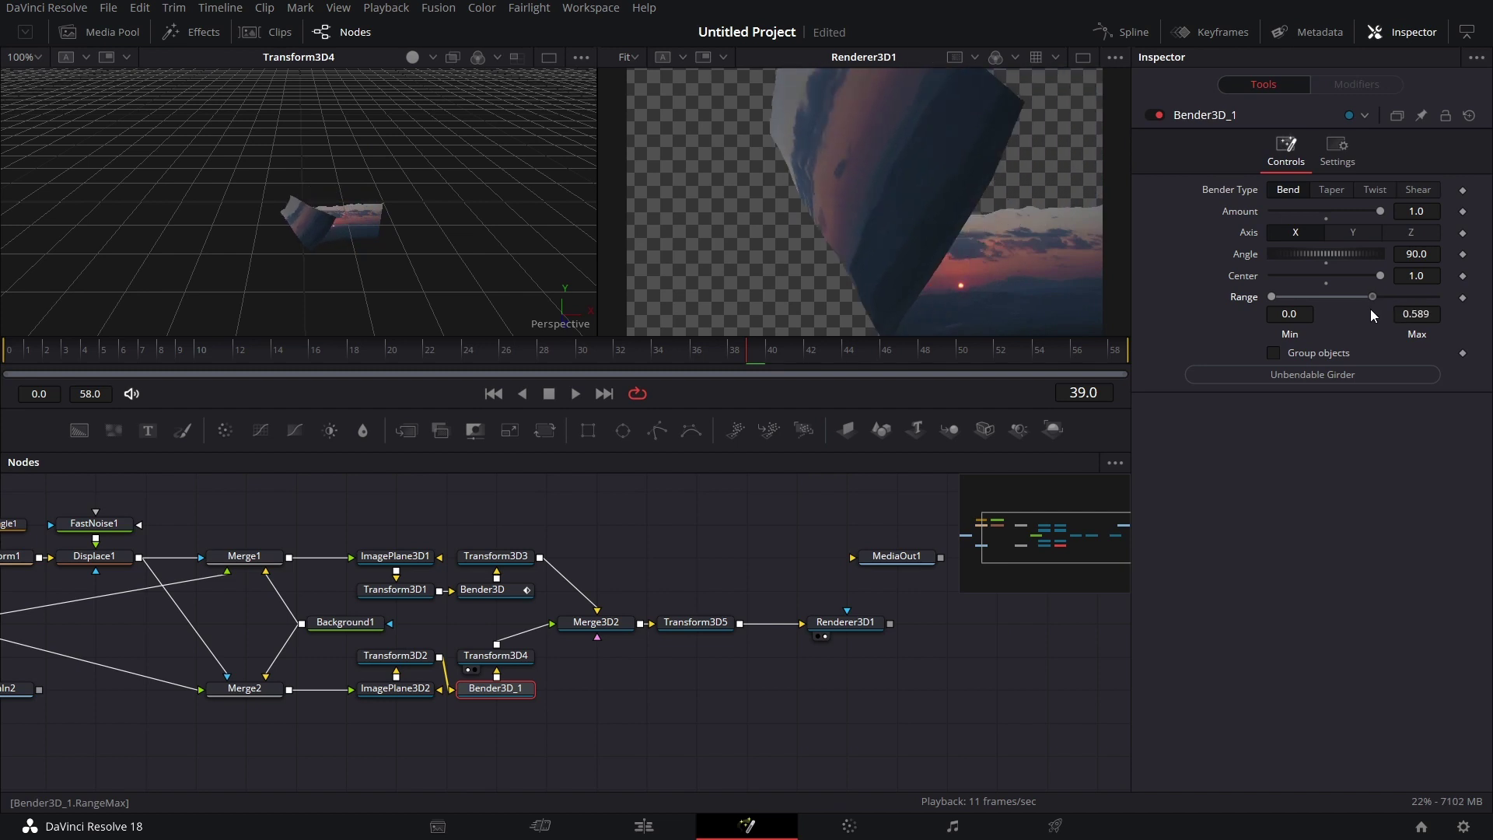
click(405, 662)
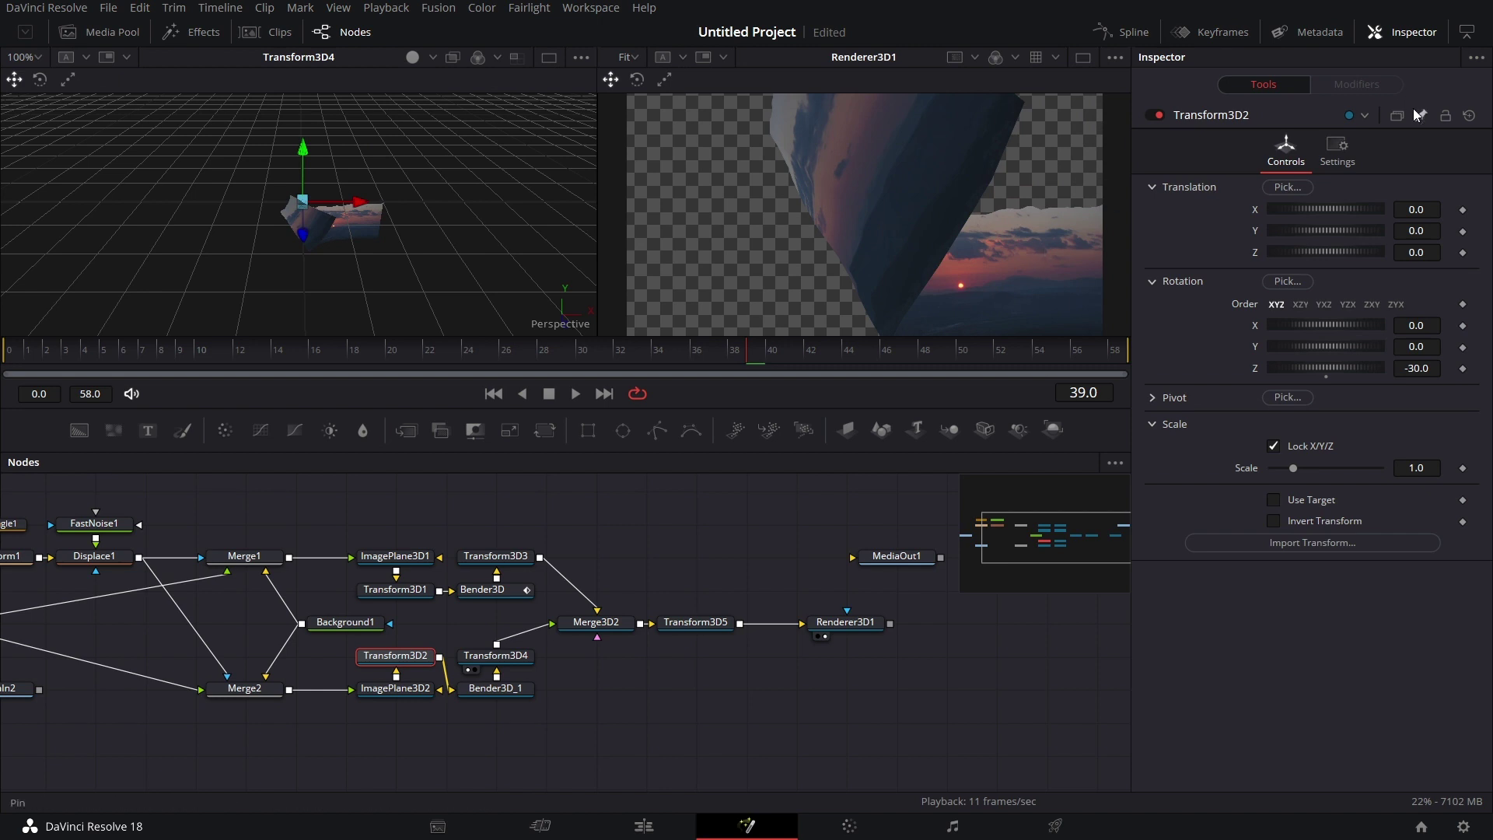
Add an expression linking Transform3D4's Z rotation to Transform3D2's Z rotation.
click(515, 657)
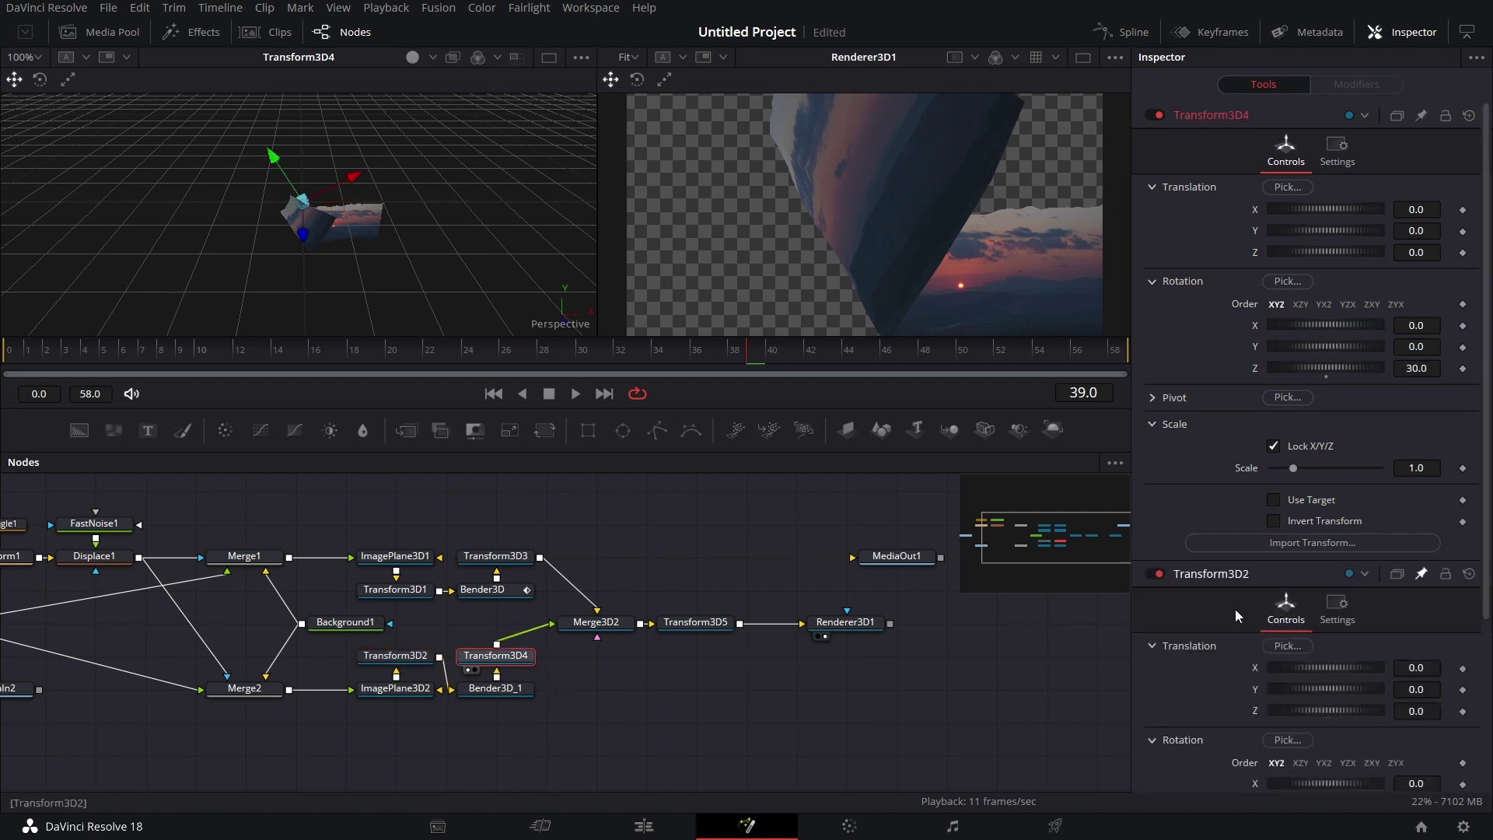
right_click(1255, 370)
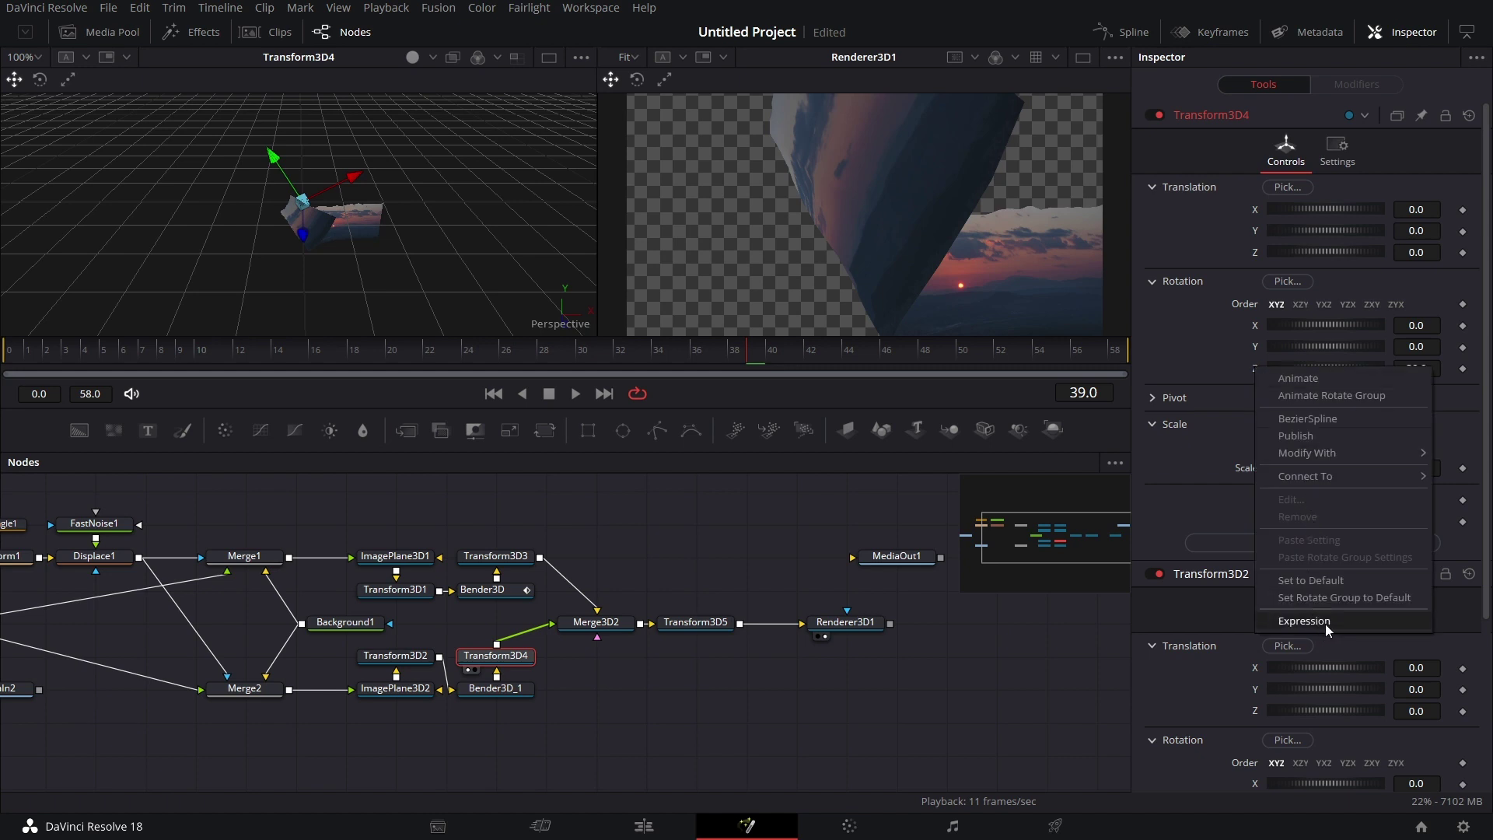
click(1304, 620)
drag(1191, 529, 1256, 604)
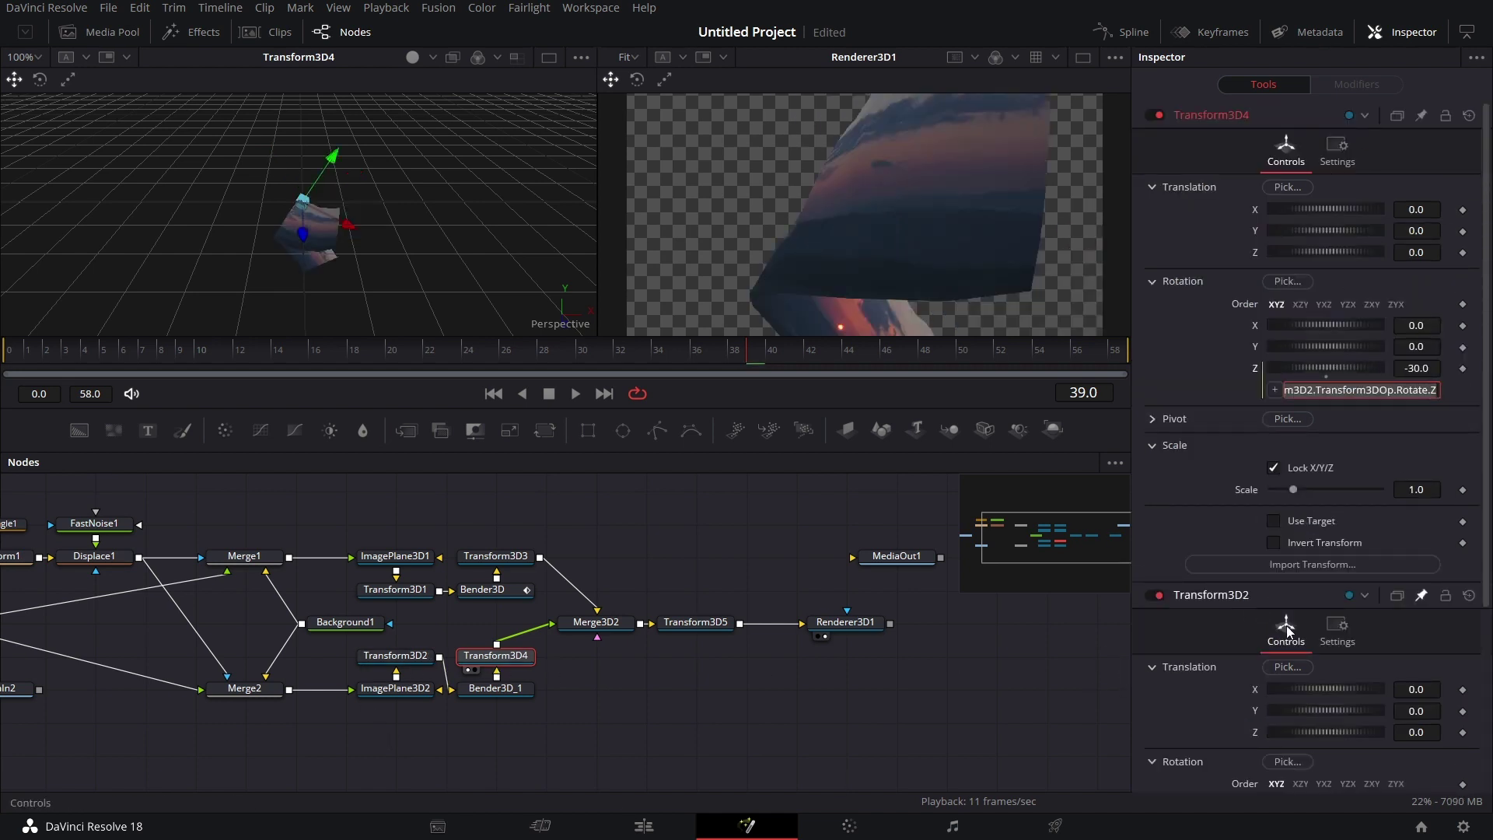
click(1410, 624)
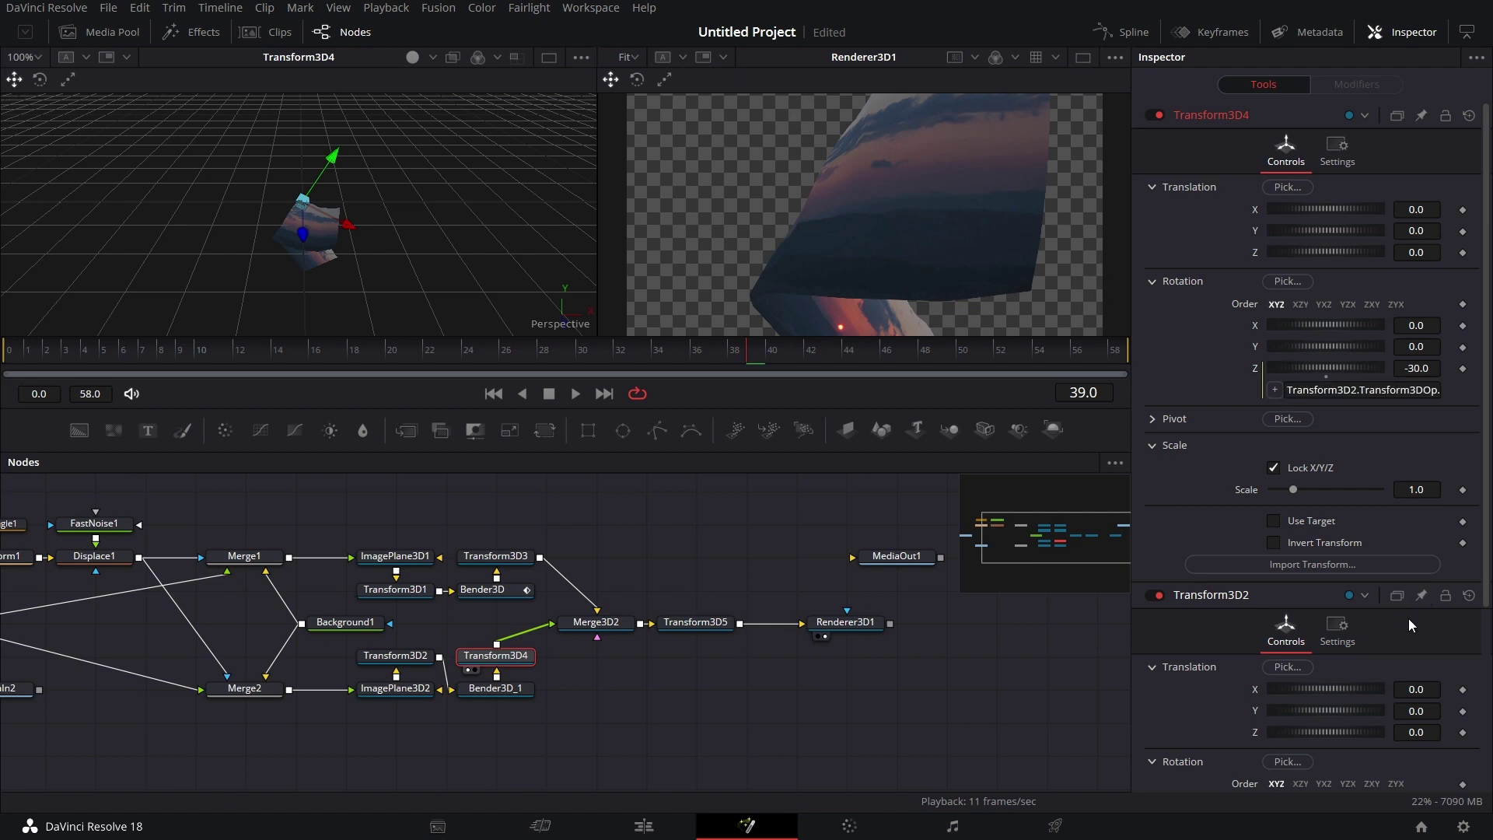
Rotate Transform3D2 30 degrees on Z.
click(392, 657)
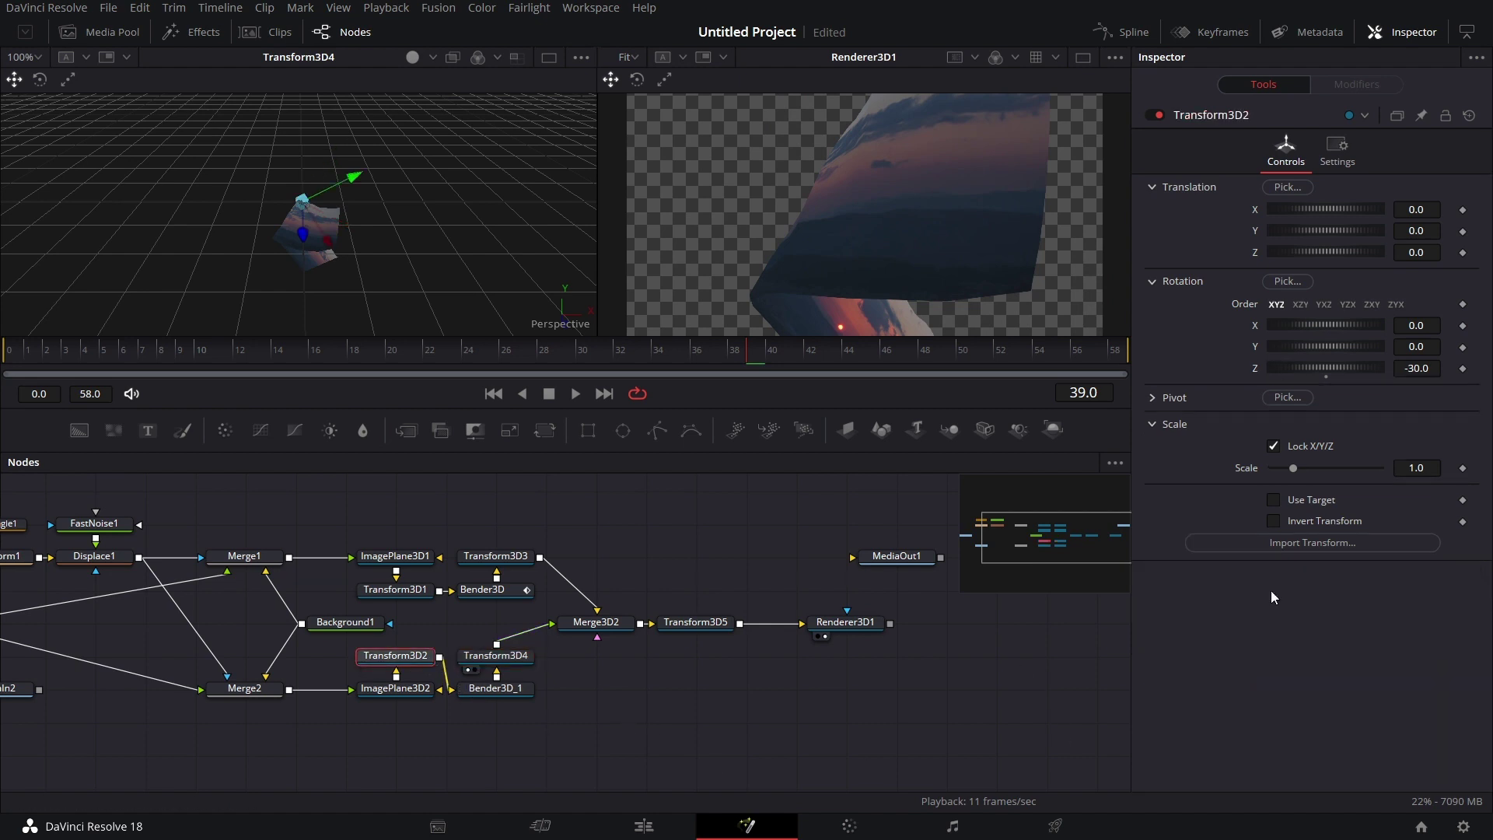
click(1411, 367)
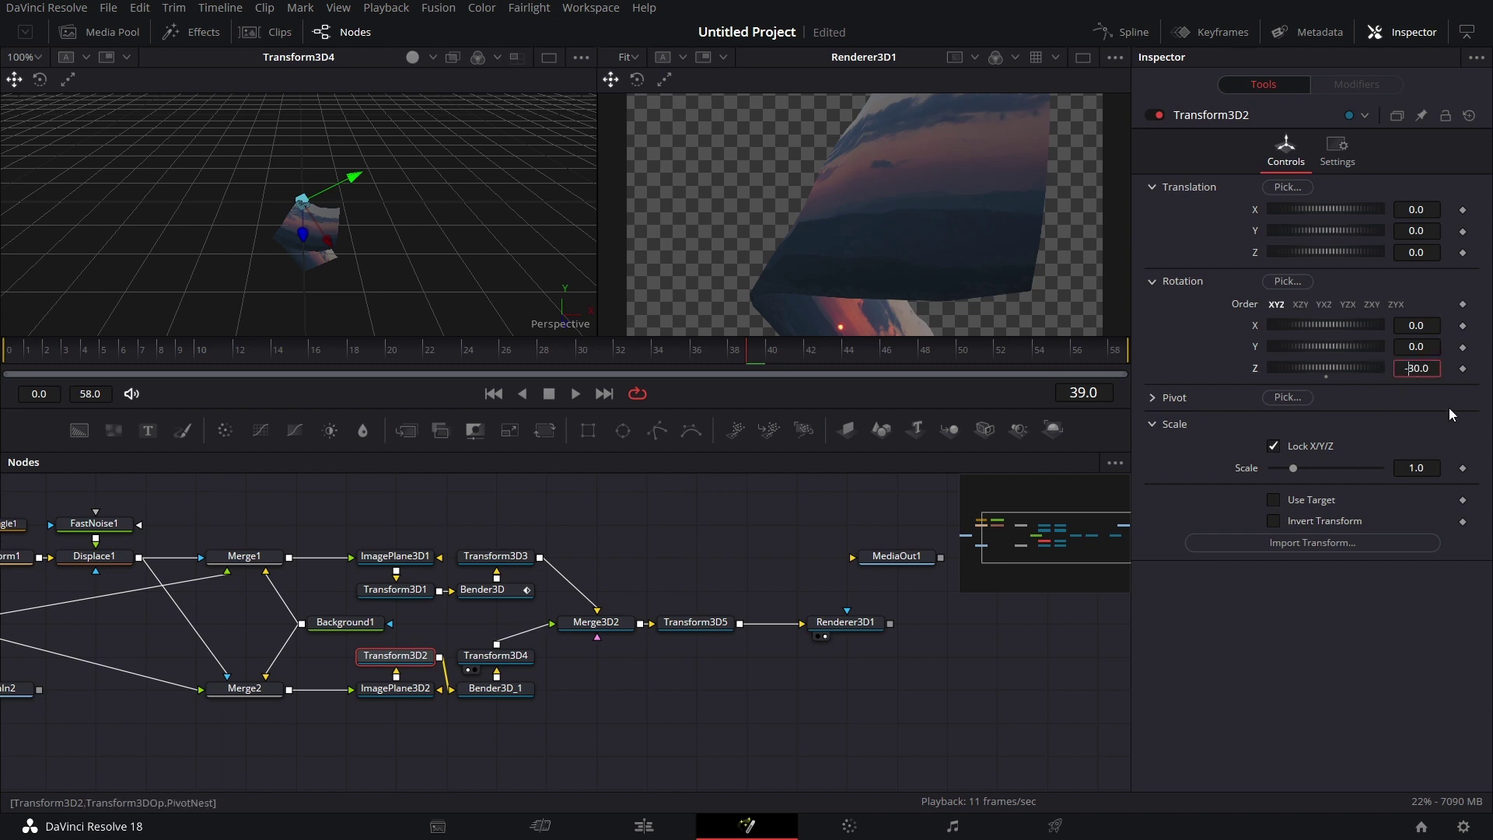
text(30)
key(Tab)
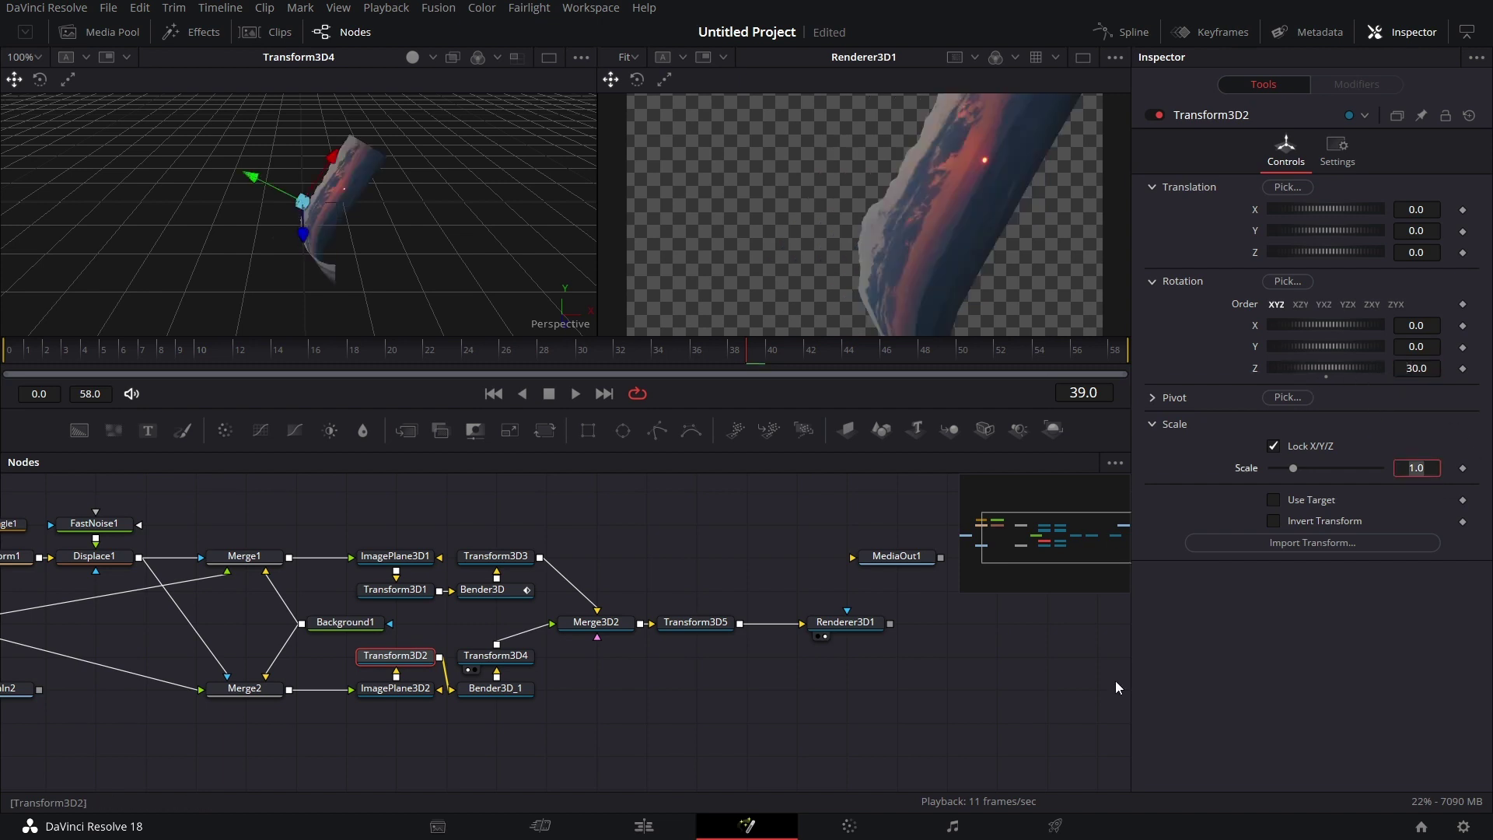
Prefix Transform3D4's Z rotation expression with -1* so it evaluates to -30.
click(521, 662)
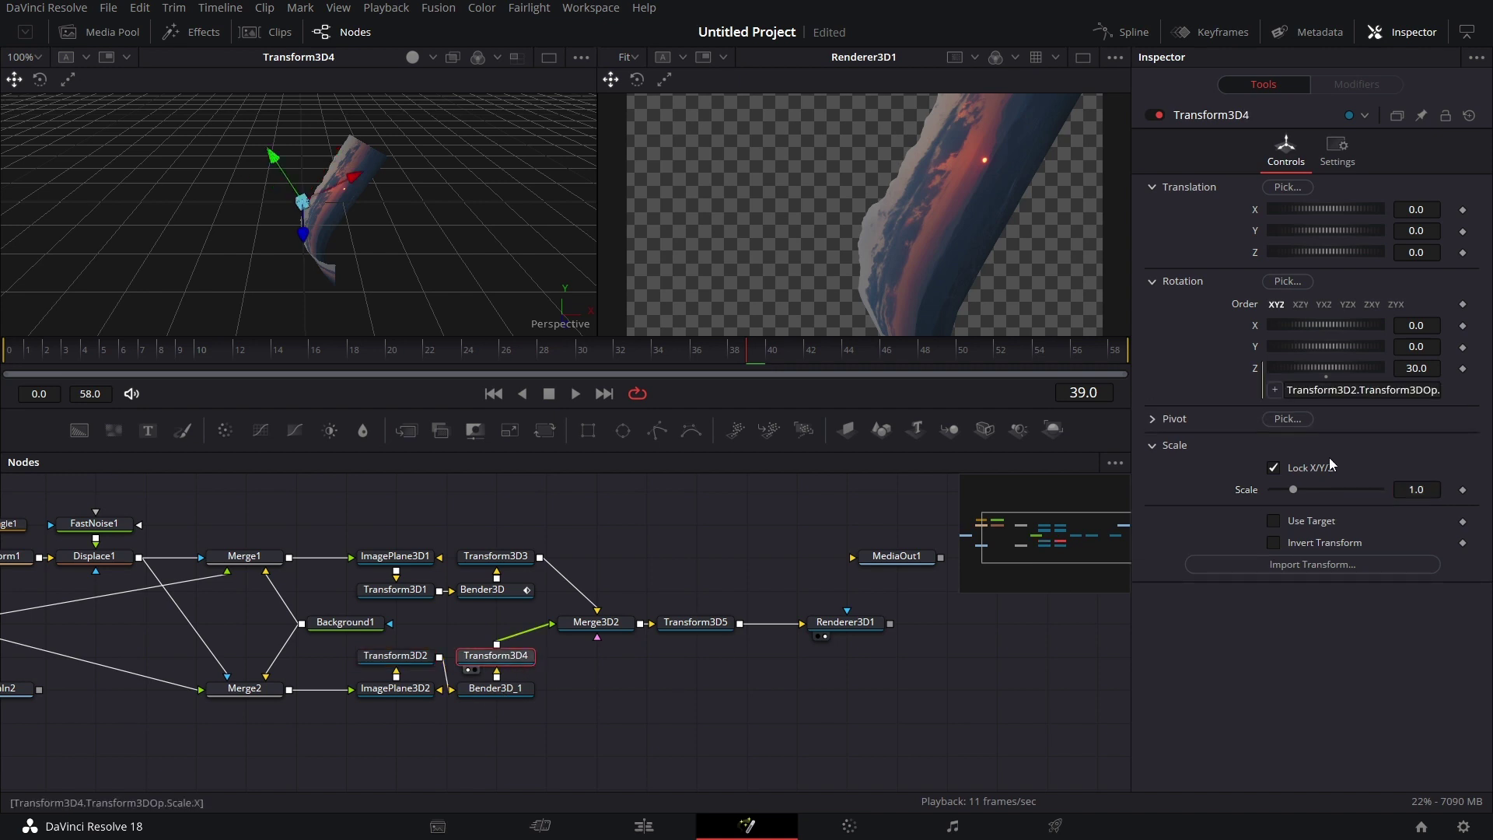
click(1289, 393)
text(-1*)
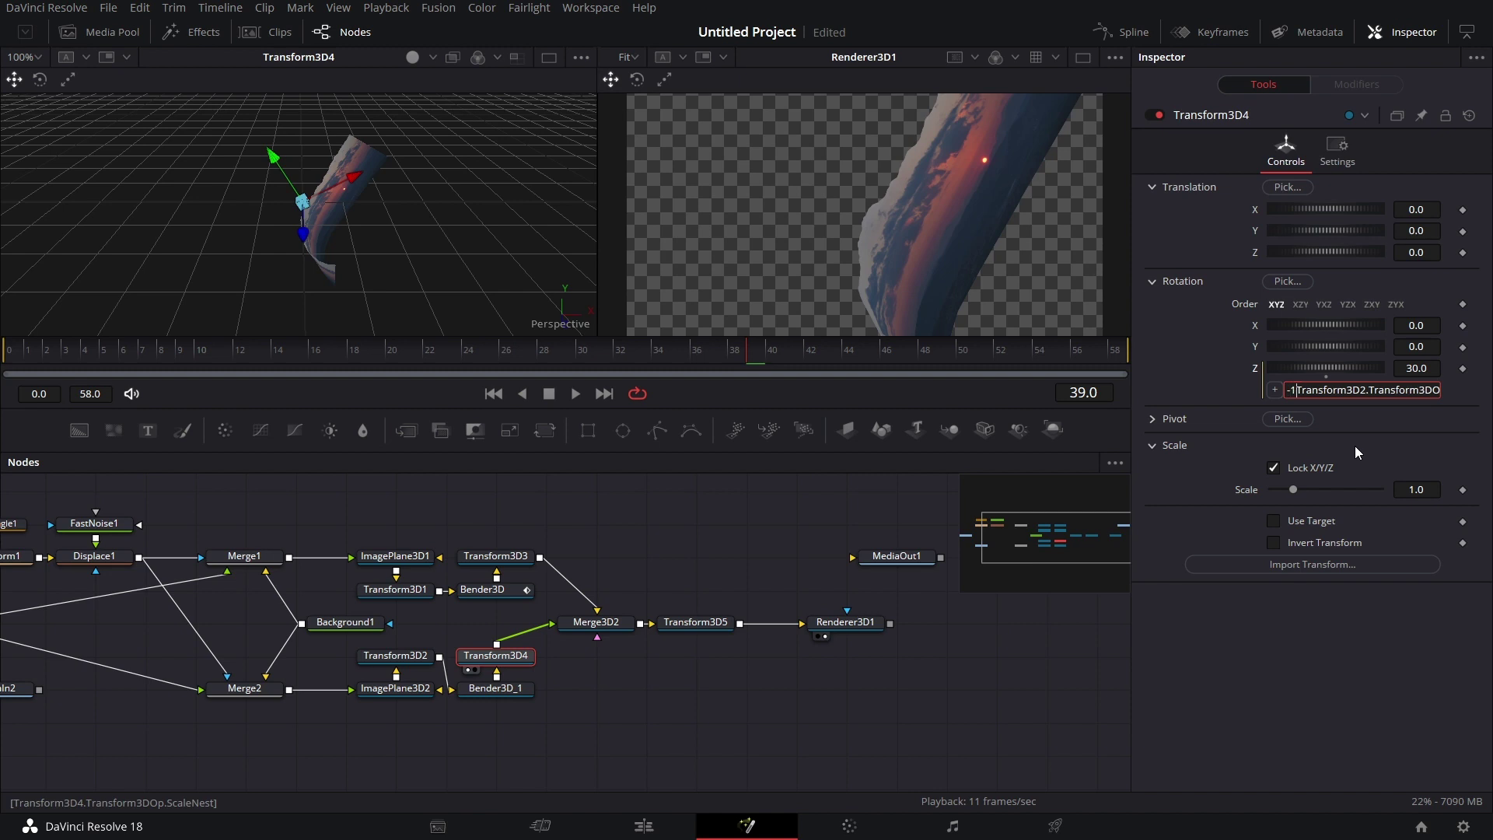
key(Tab)
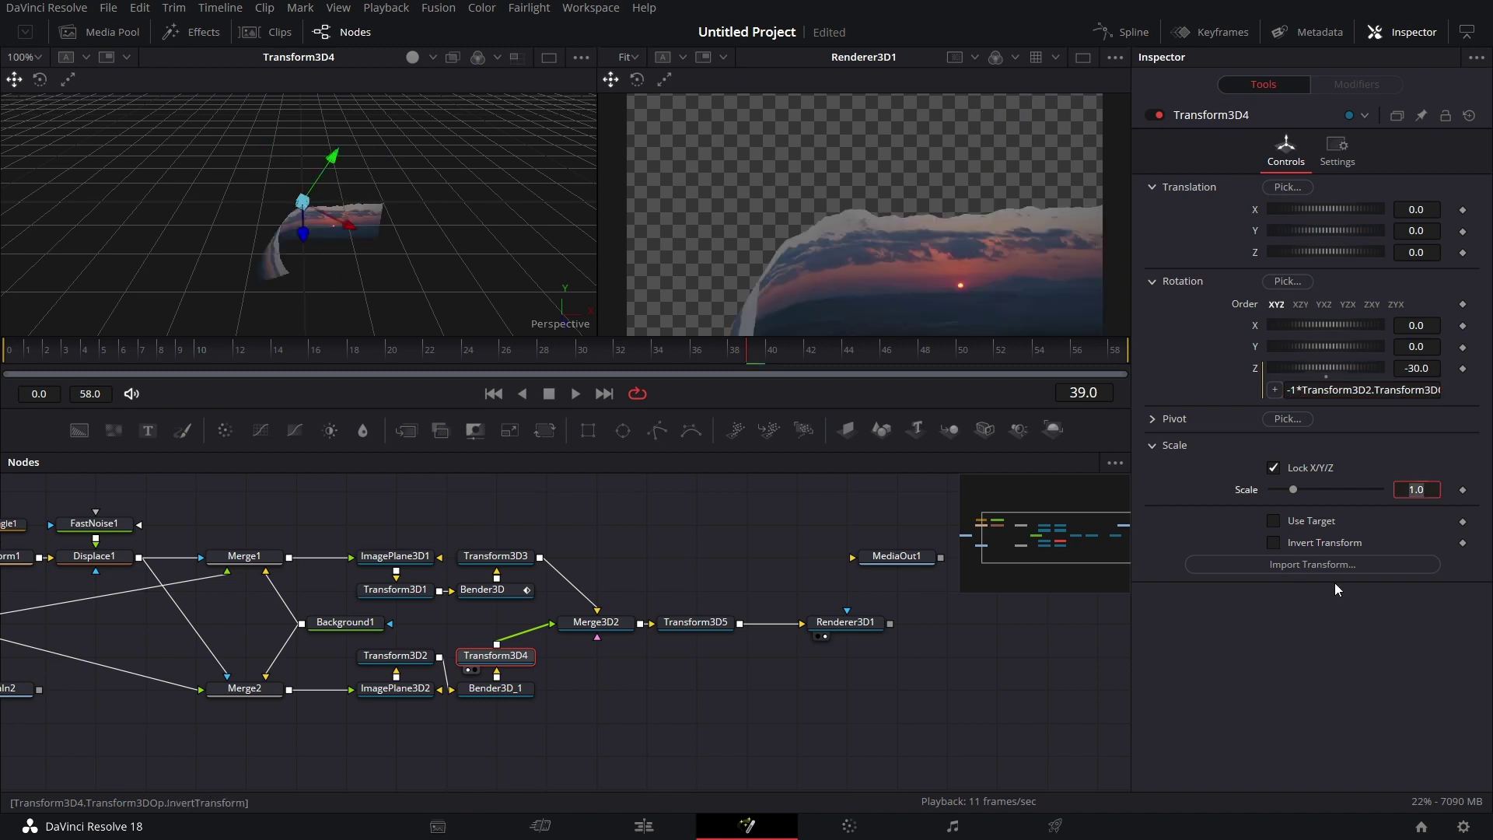
click(394, 657)
click(397, 657)
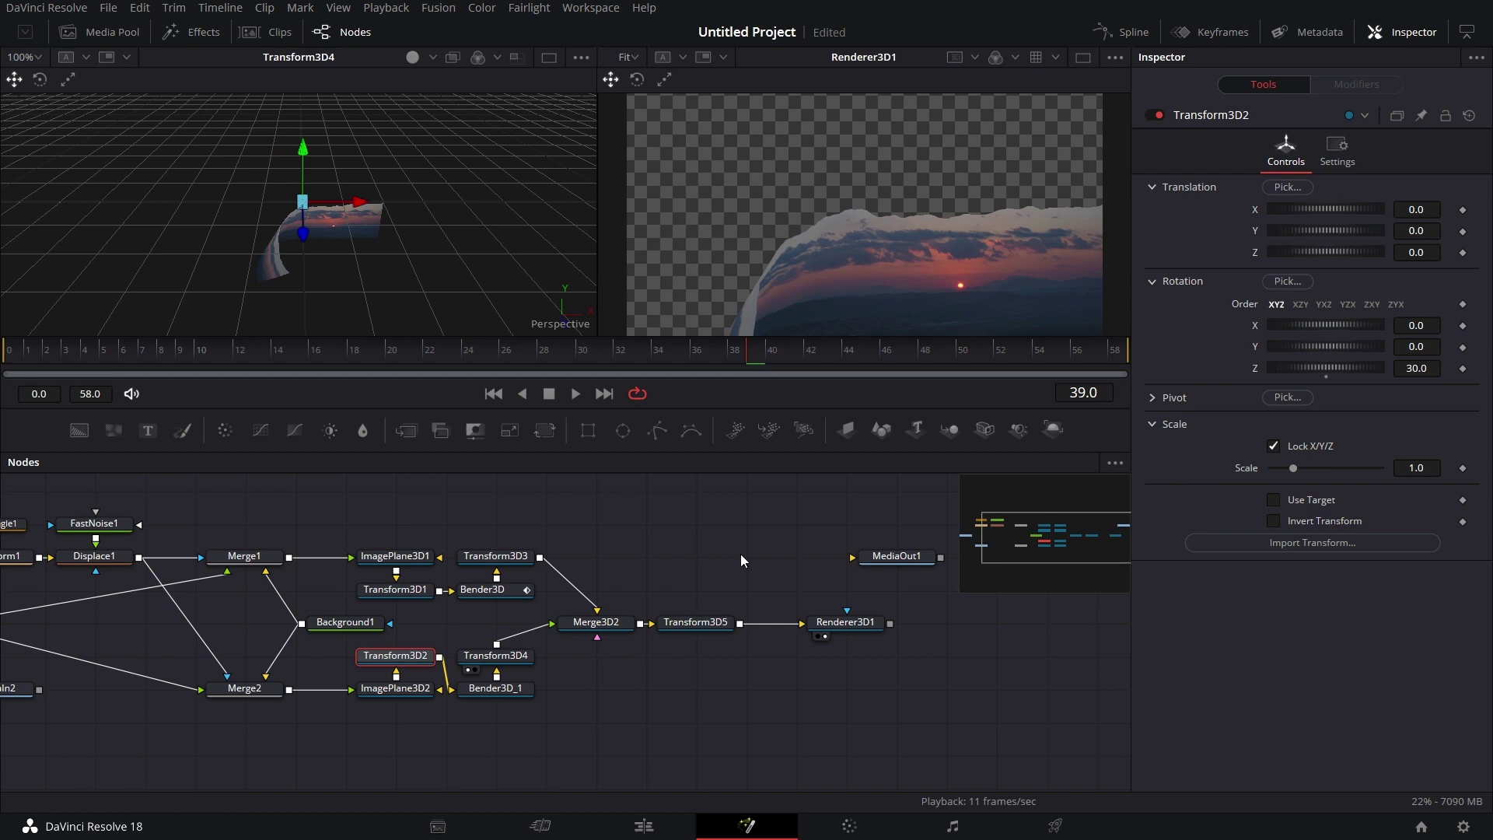
click(521, 688)
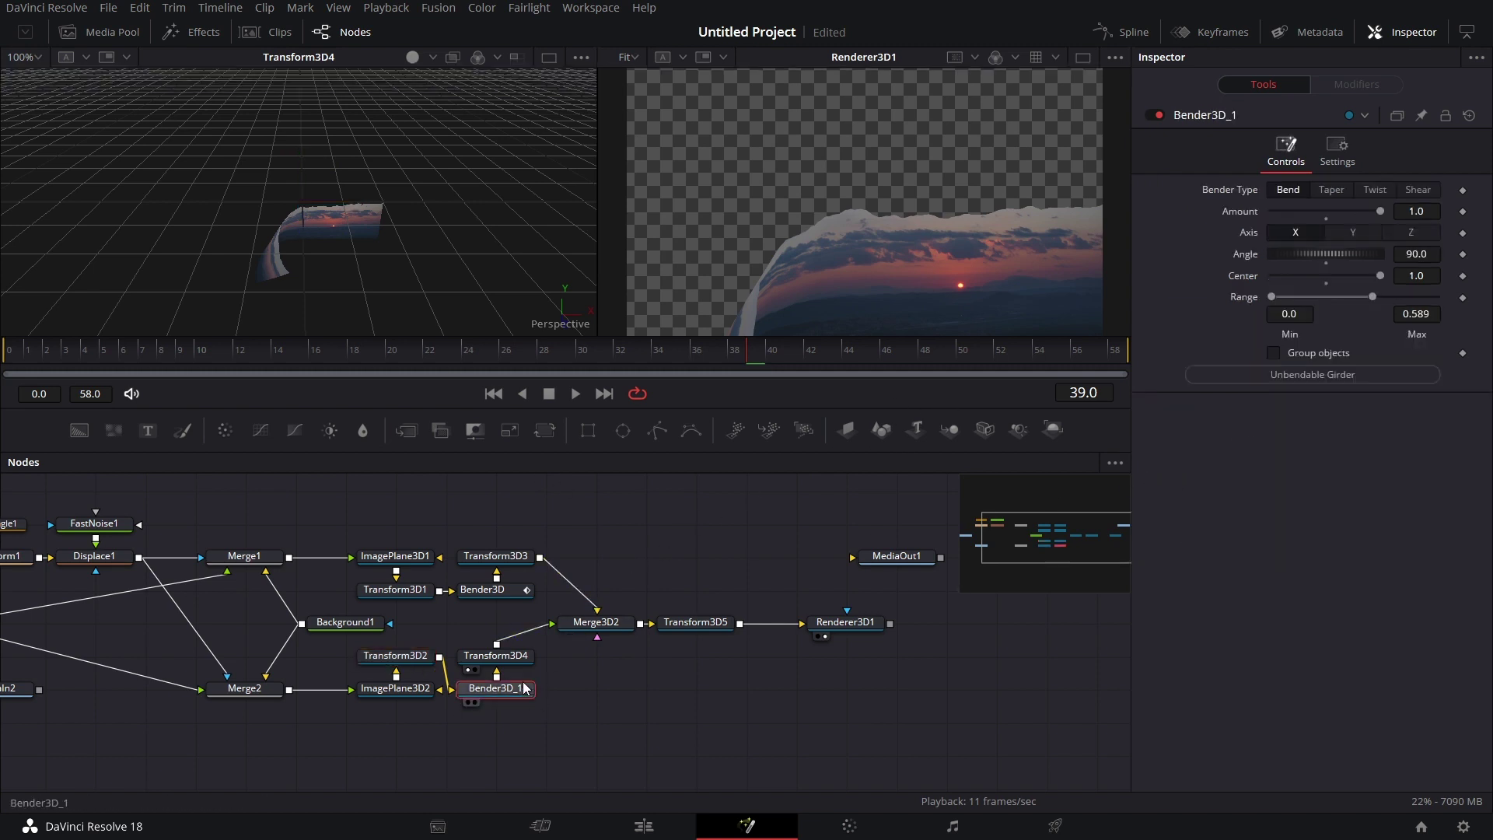
Set Range Max to 0.983 and animate it with a Sine in/out Easing Anim Curve.
drag(1374, 297, 1450, 311)
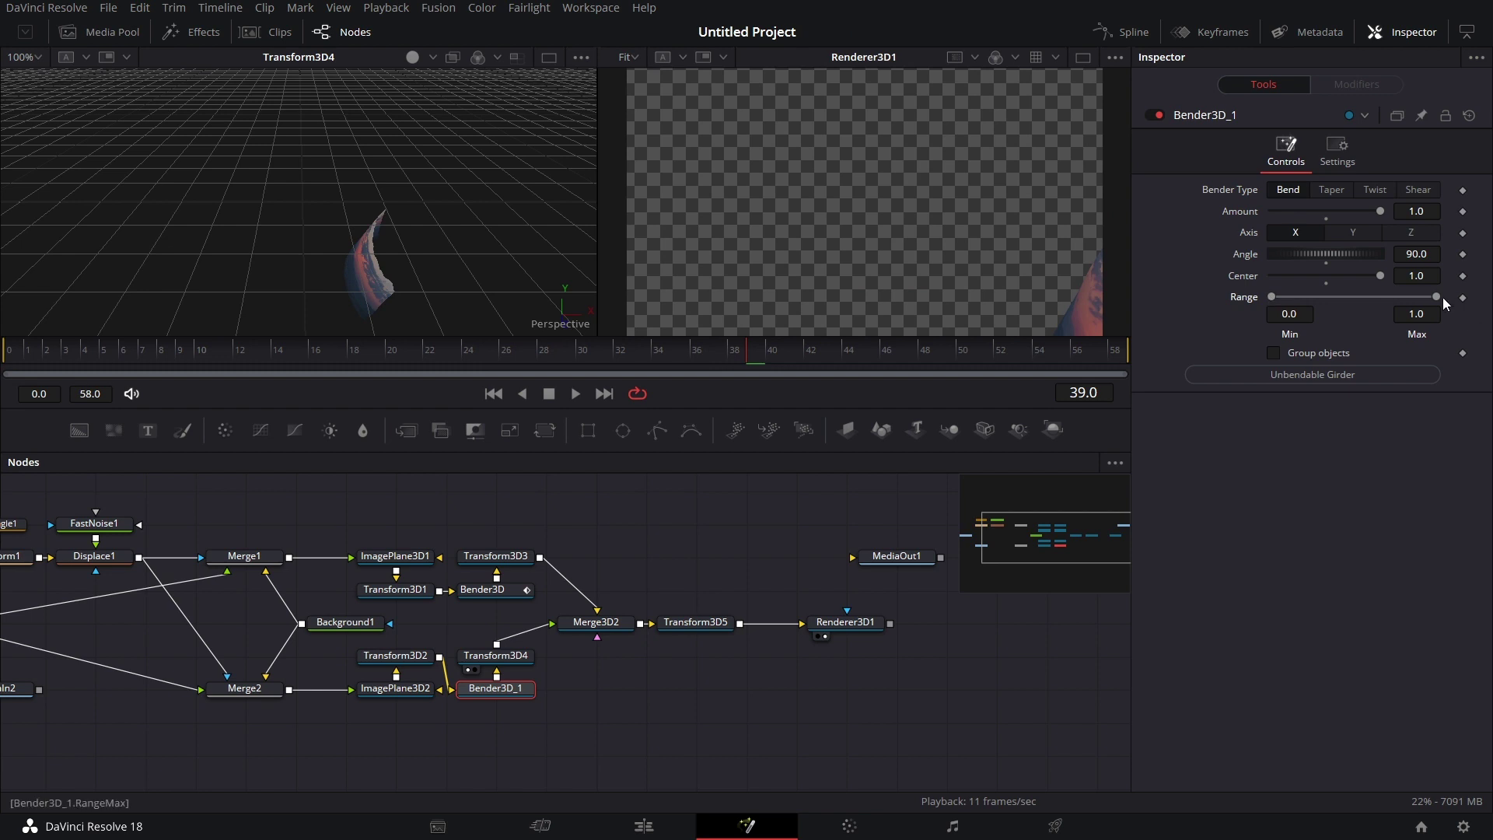
mouse_move(1439, 296)
mouse_down()
mouse_move(1302, 297)
mouse_move(1437, 297)
mouse_up()
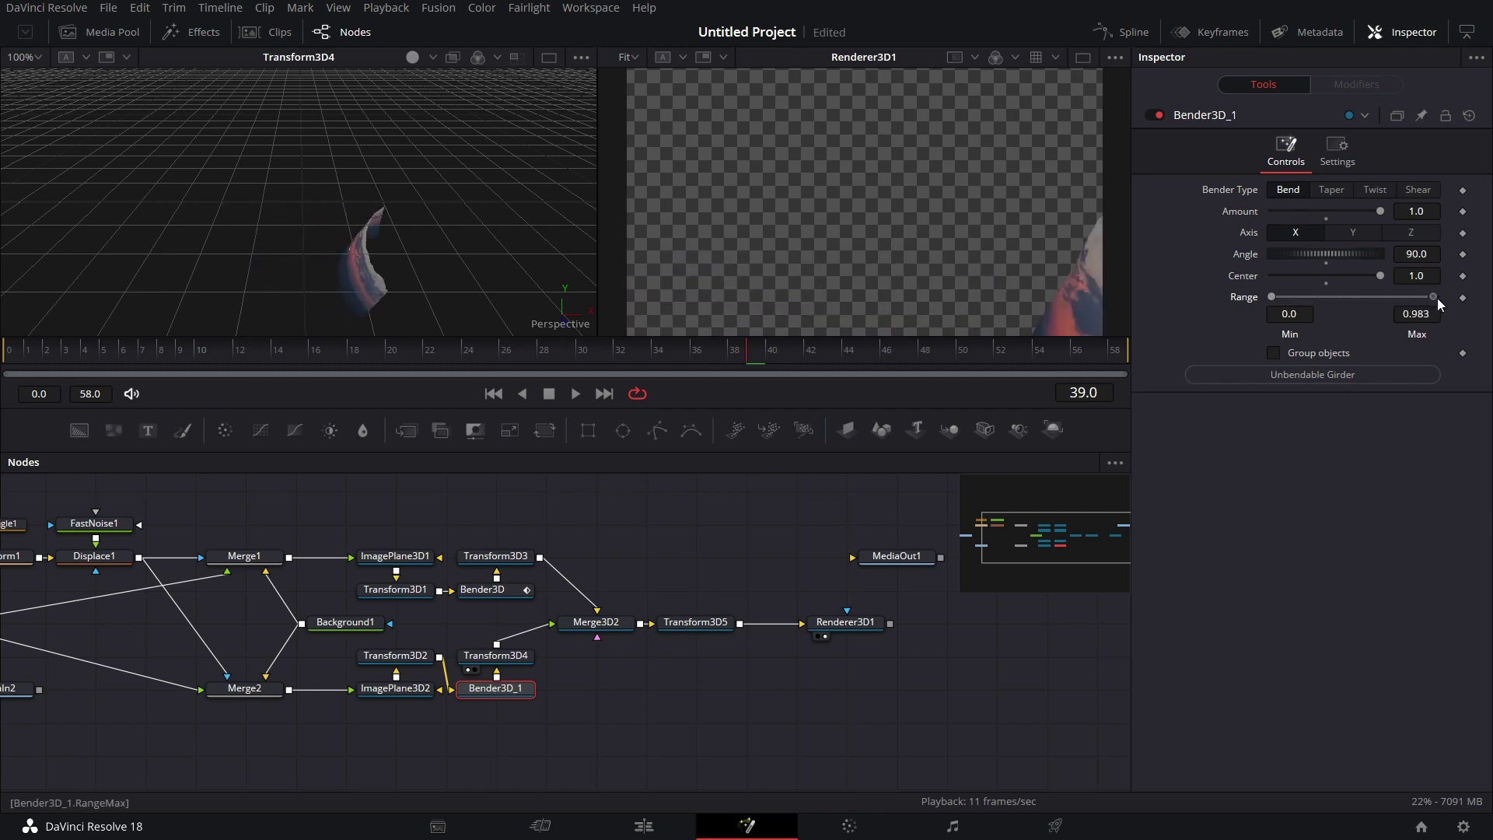
right_click(1439, 297)
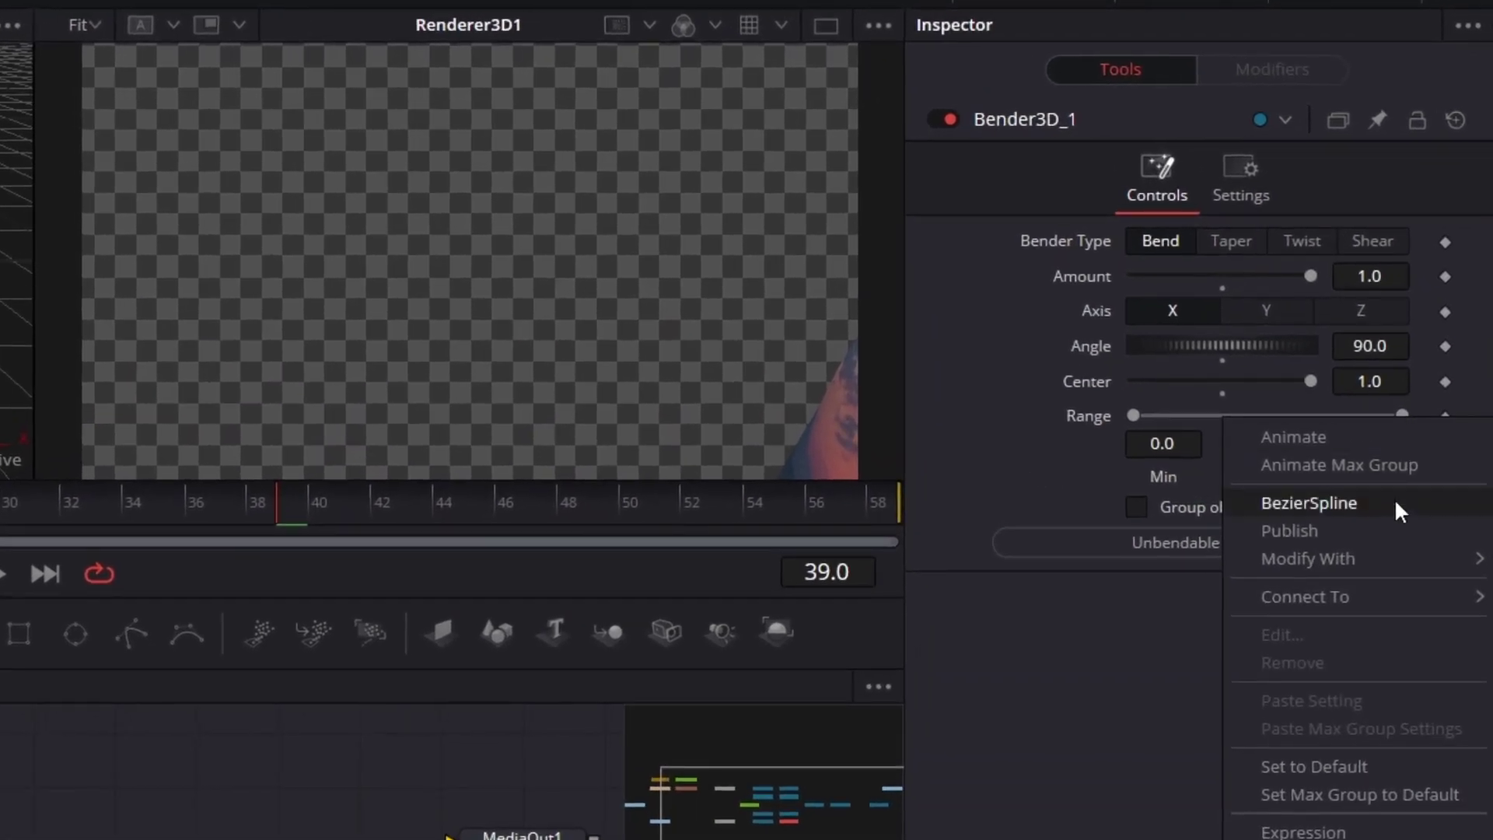
mouse_move(1395, 552)
click(1136, 558)
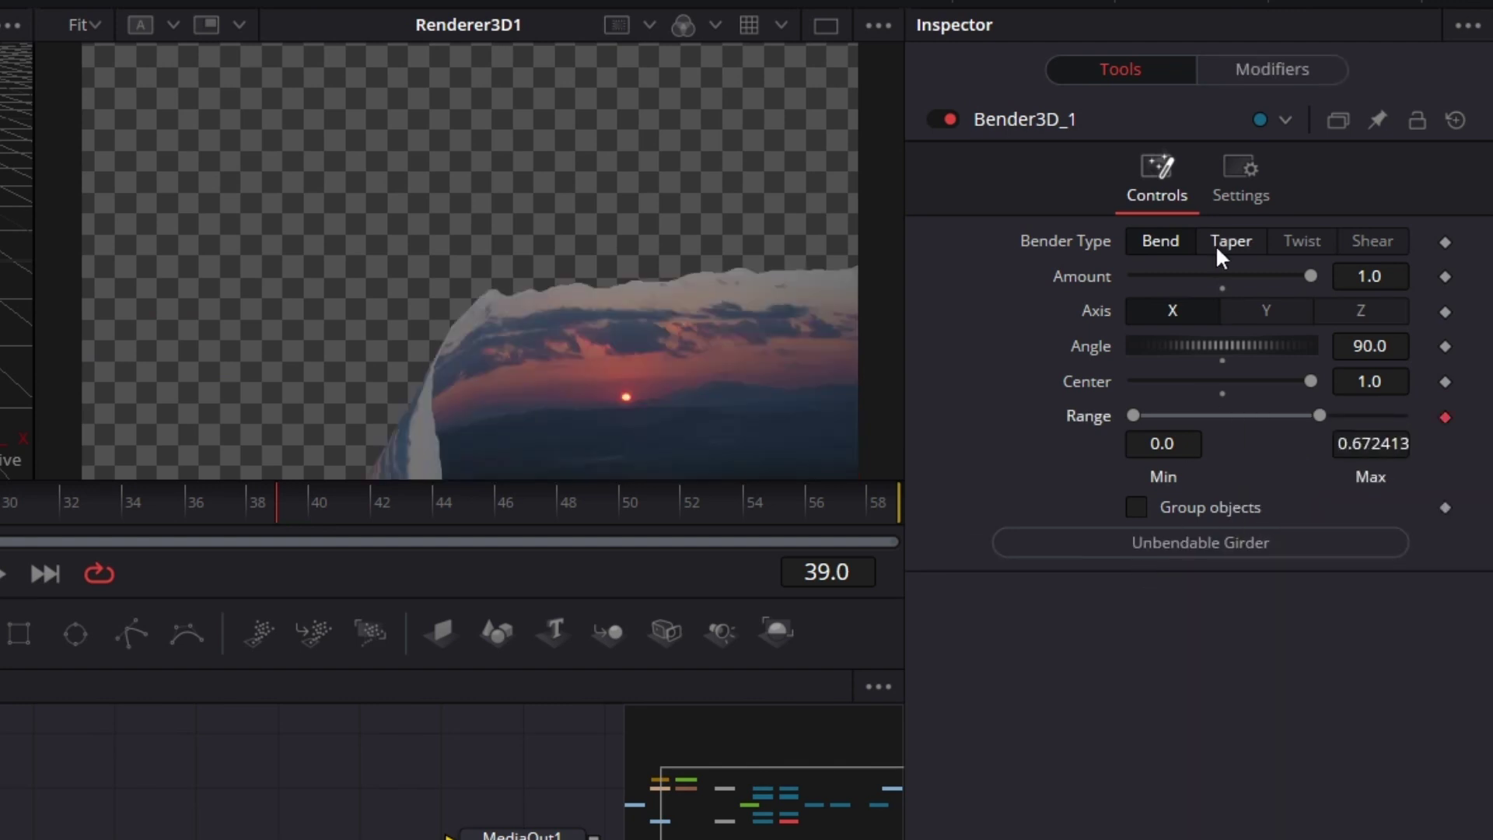
click(1284, 73)
click(1214, 309)
click(1190, 373)
click(1184, 343)
click(1164, 408)
click(1345, 345)
click(1339, 412)
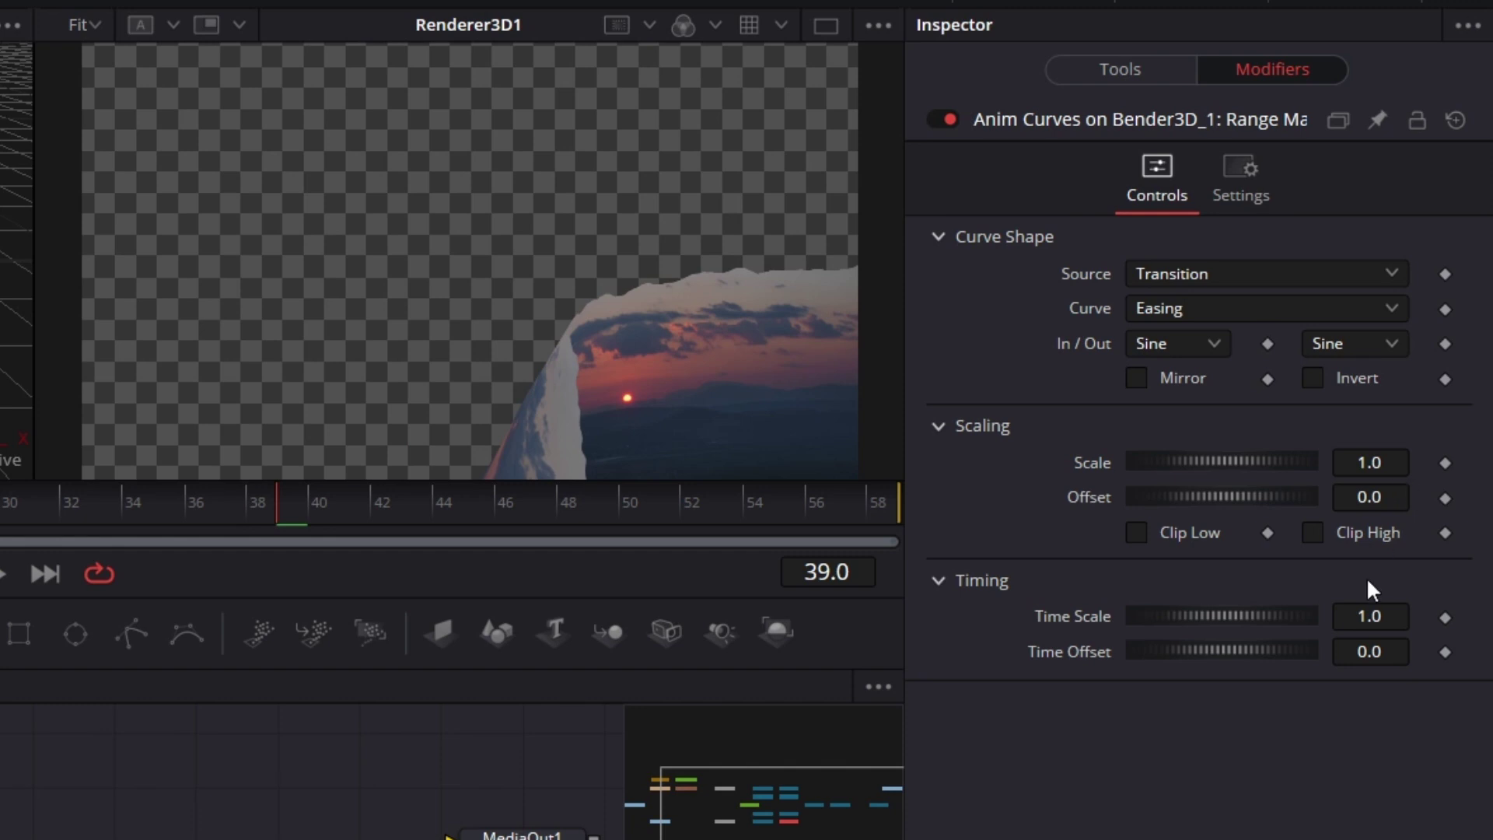
Give the range curve a Time Scale of 2.1 and a Time Offset of 0.4.
click(1388, 617)
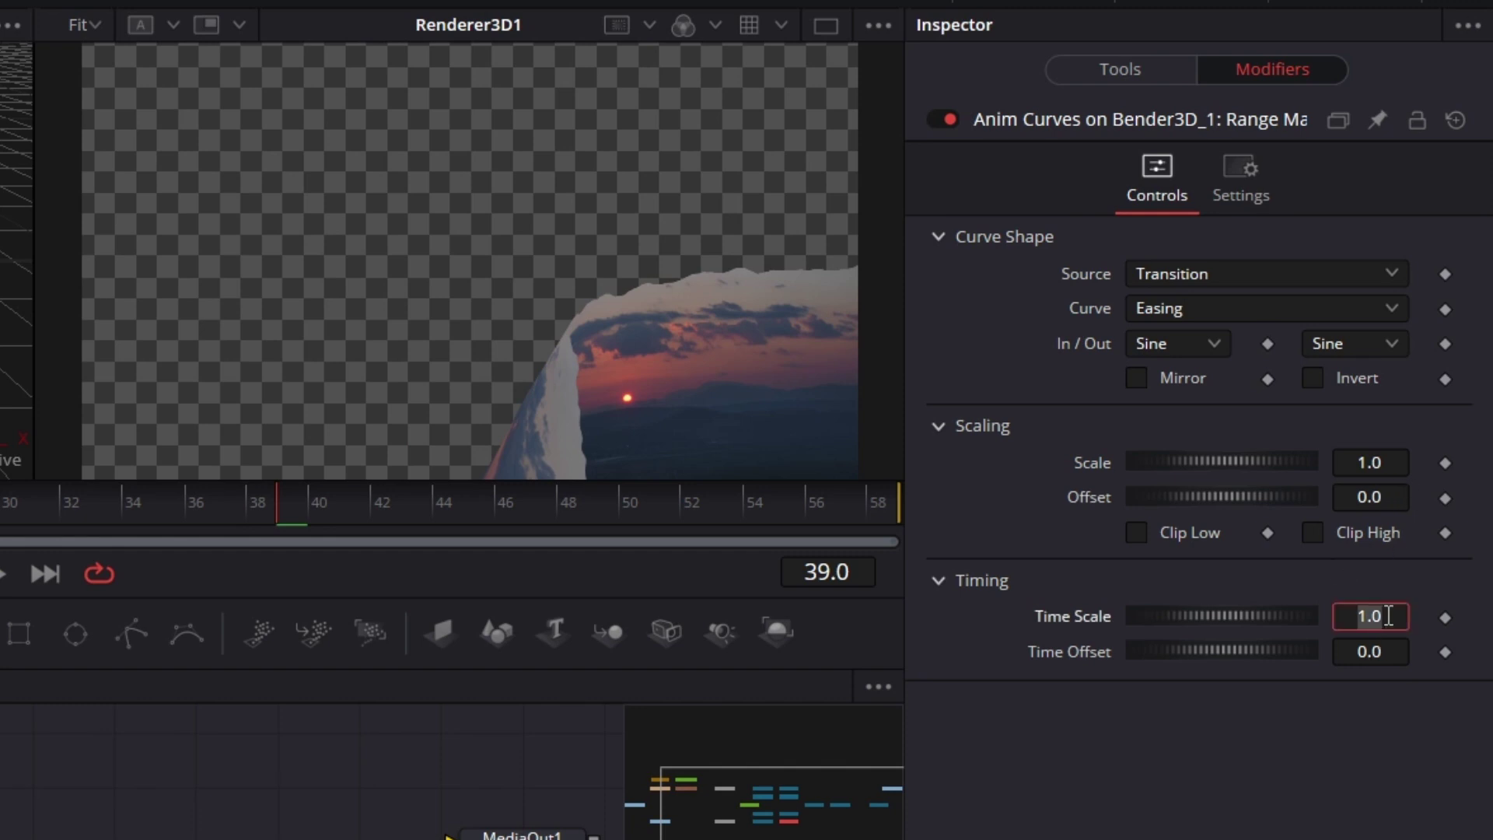
key(BackSpace)
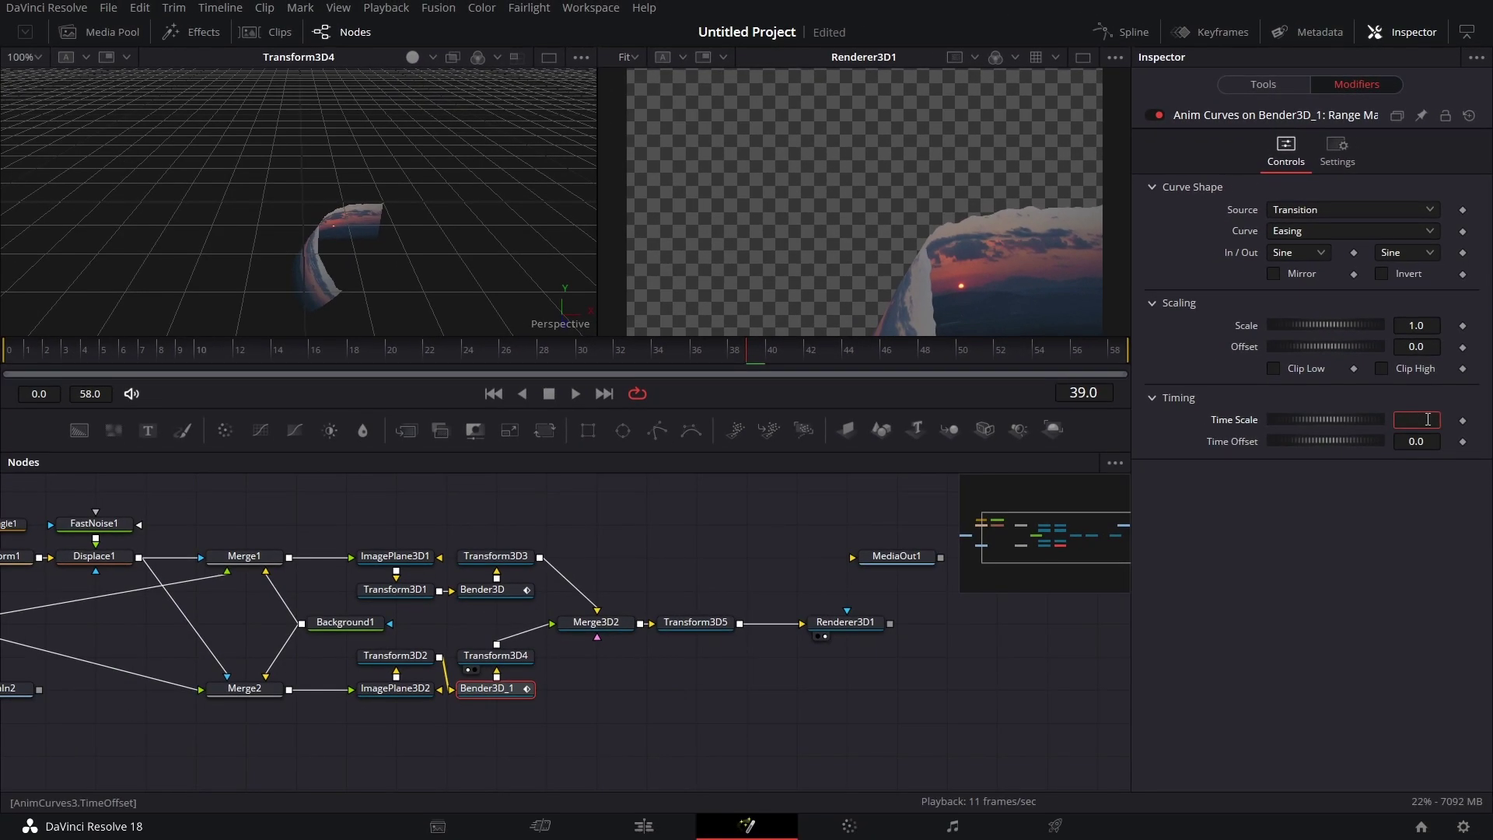
key(Return)
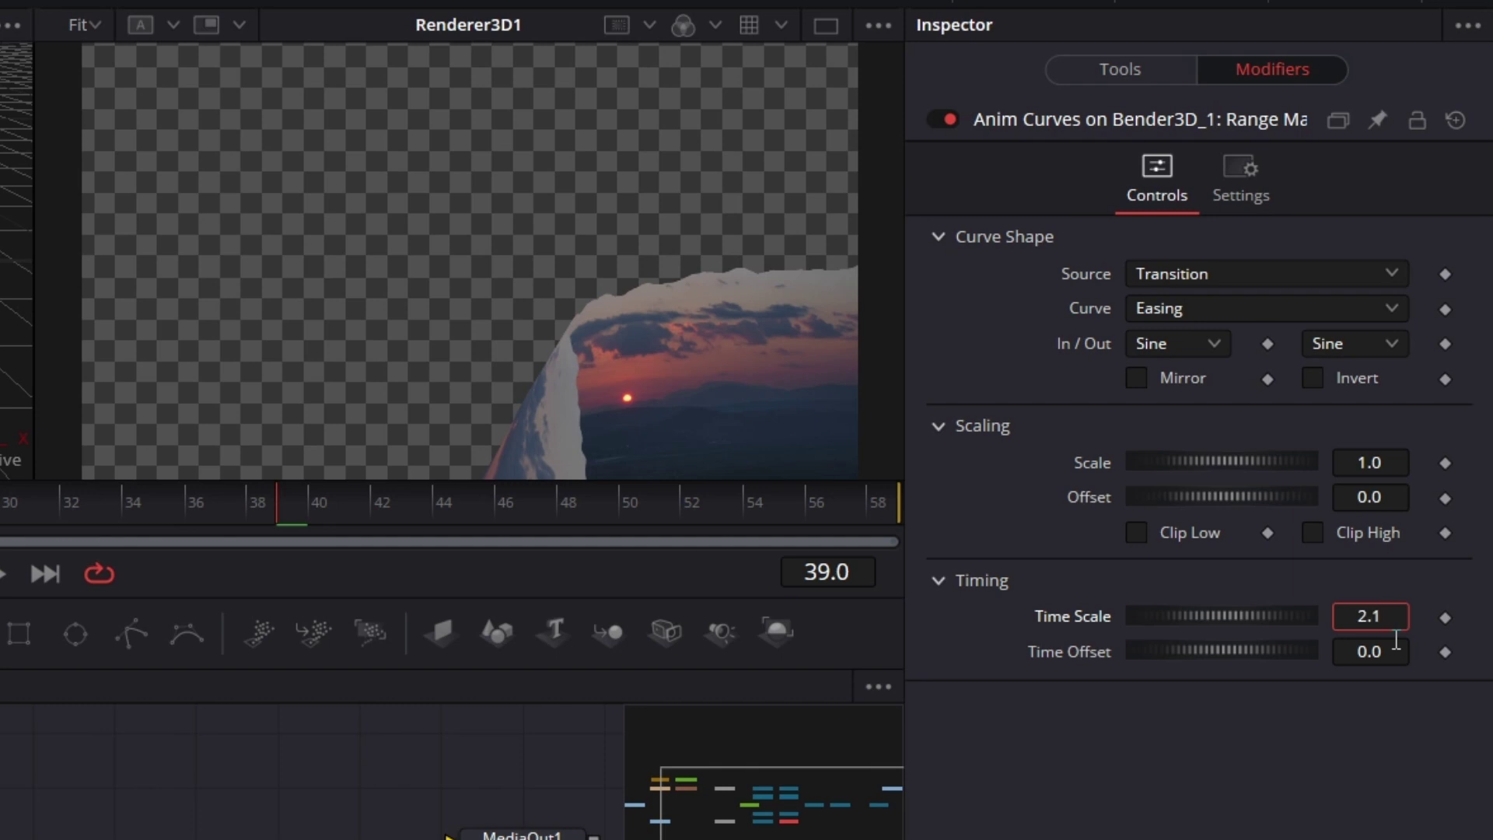
click(1395, 639)
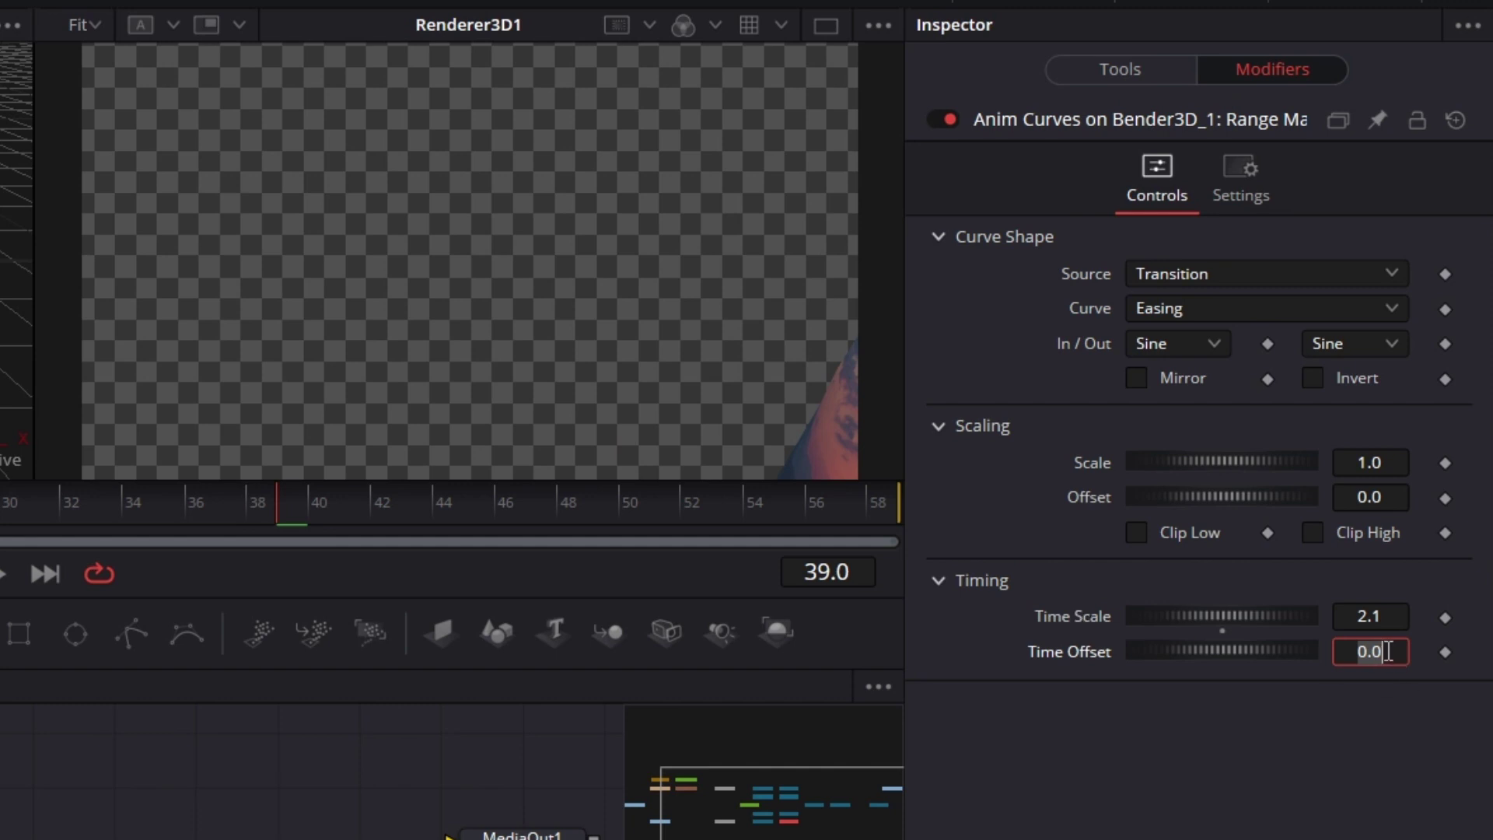
text(0.4)
key(Tab)
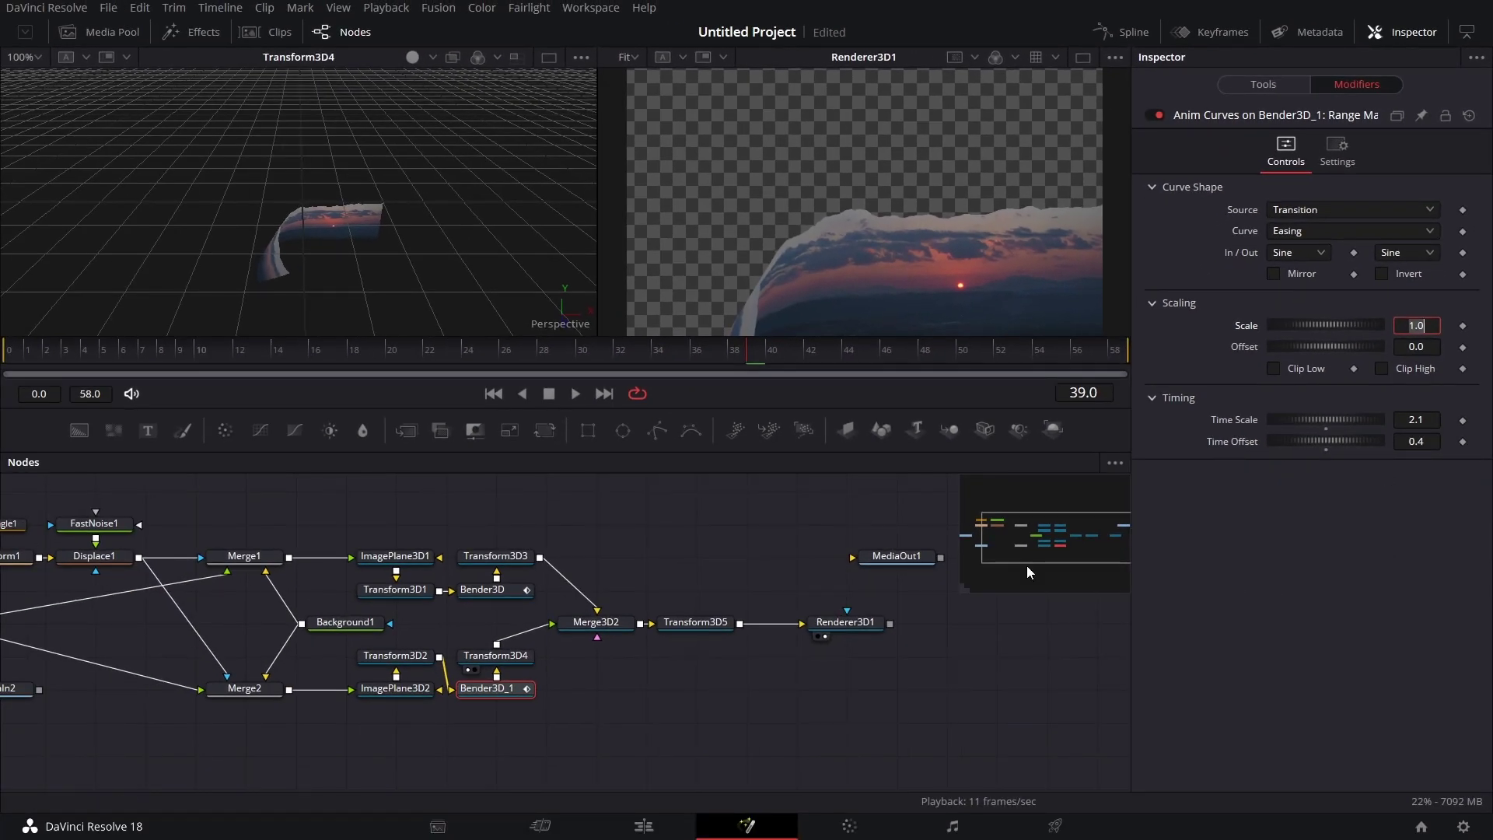
Preview the tear from frame 26, then show Bender3D_1's bend settings at frame 56.
click(520, 357)
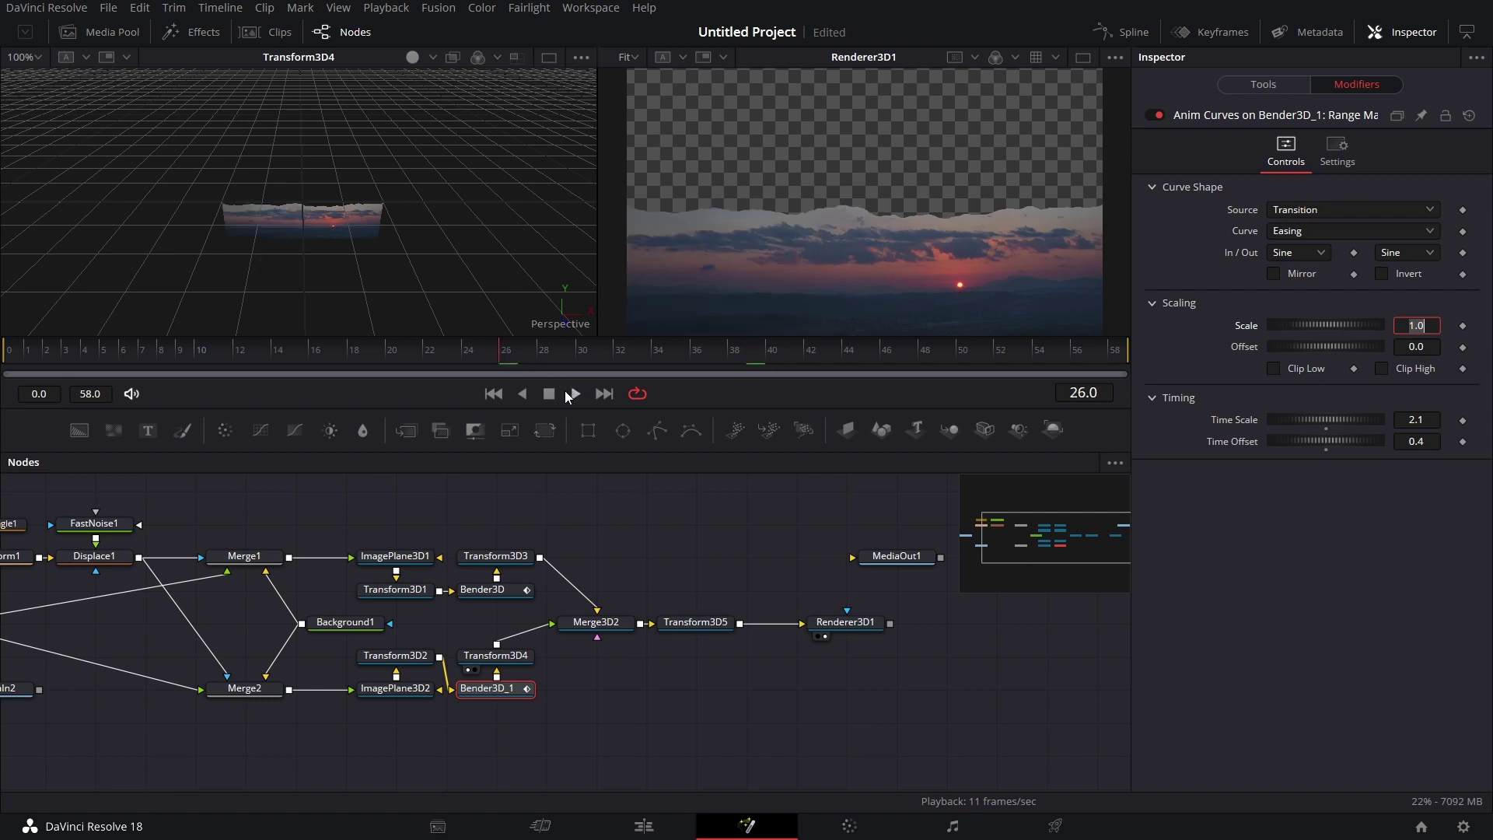
click(576, 394)
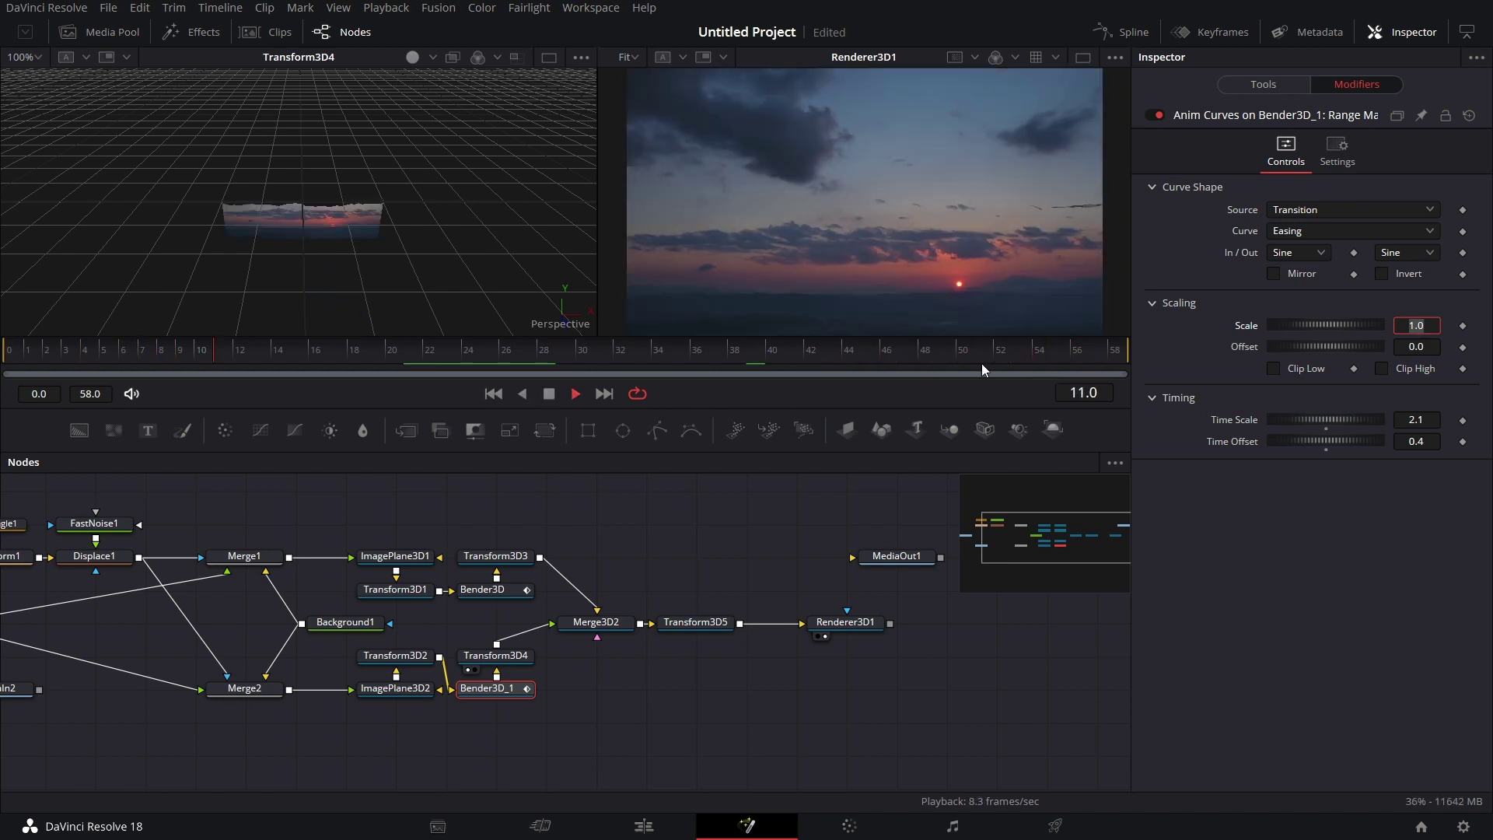
click(548, 393)
click(1083, 347)
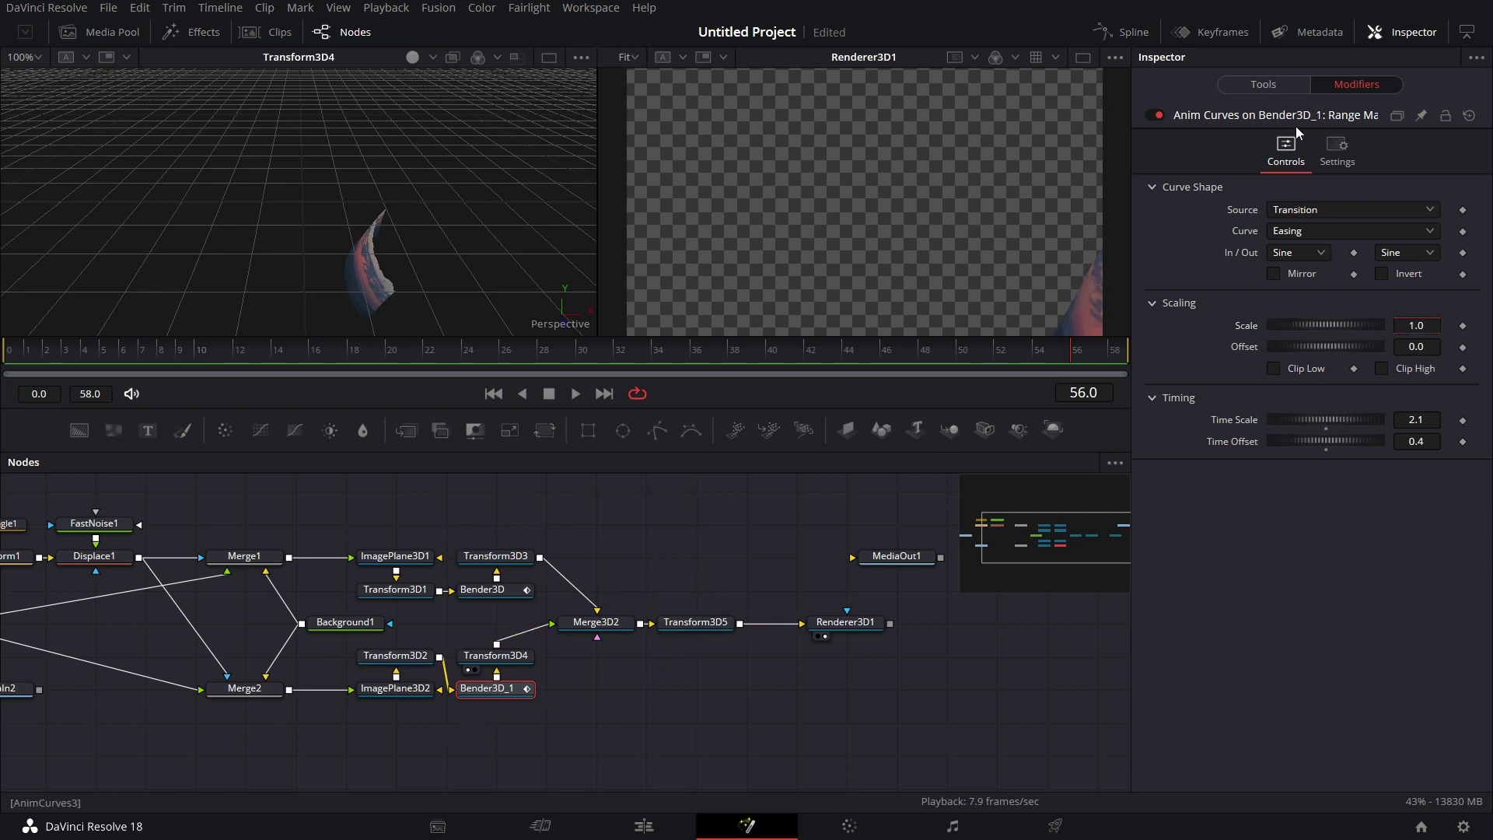
click(1272, 86)
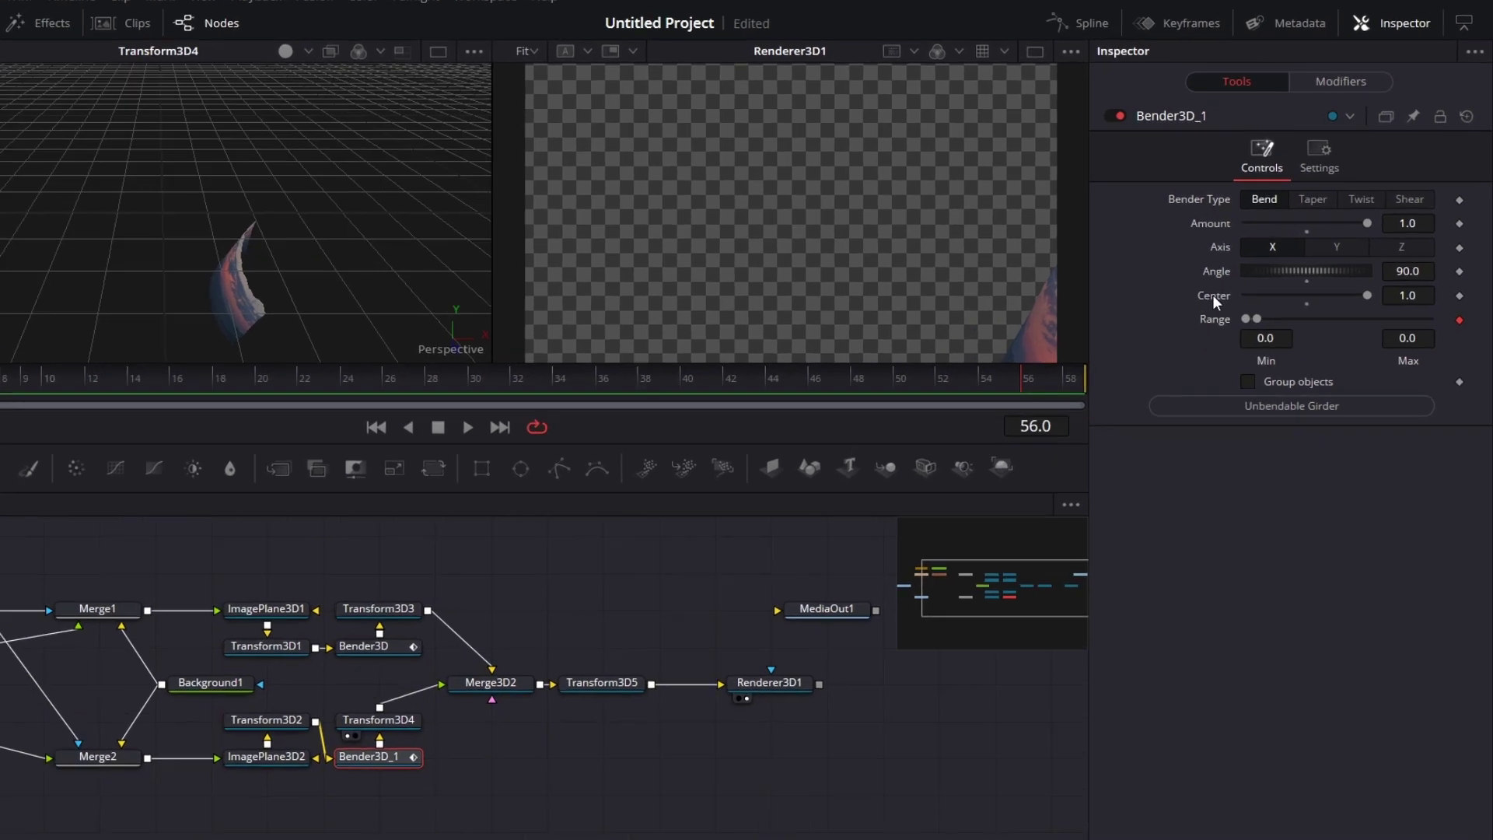
Attach Anim Curves to Bender3D_1's Center with Offset 1.0 and Scale 0.25.
right_click(1242, 277)
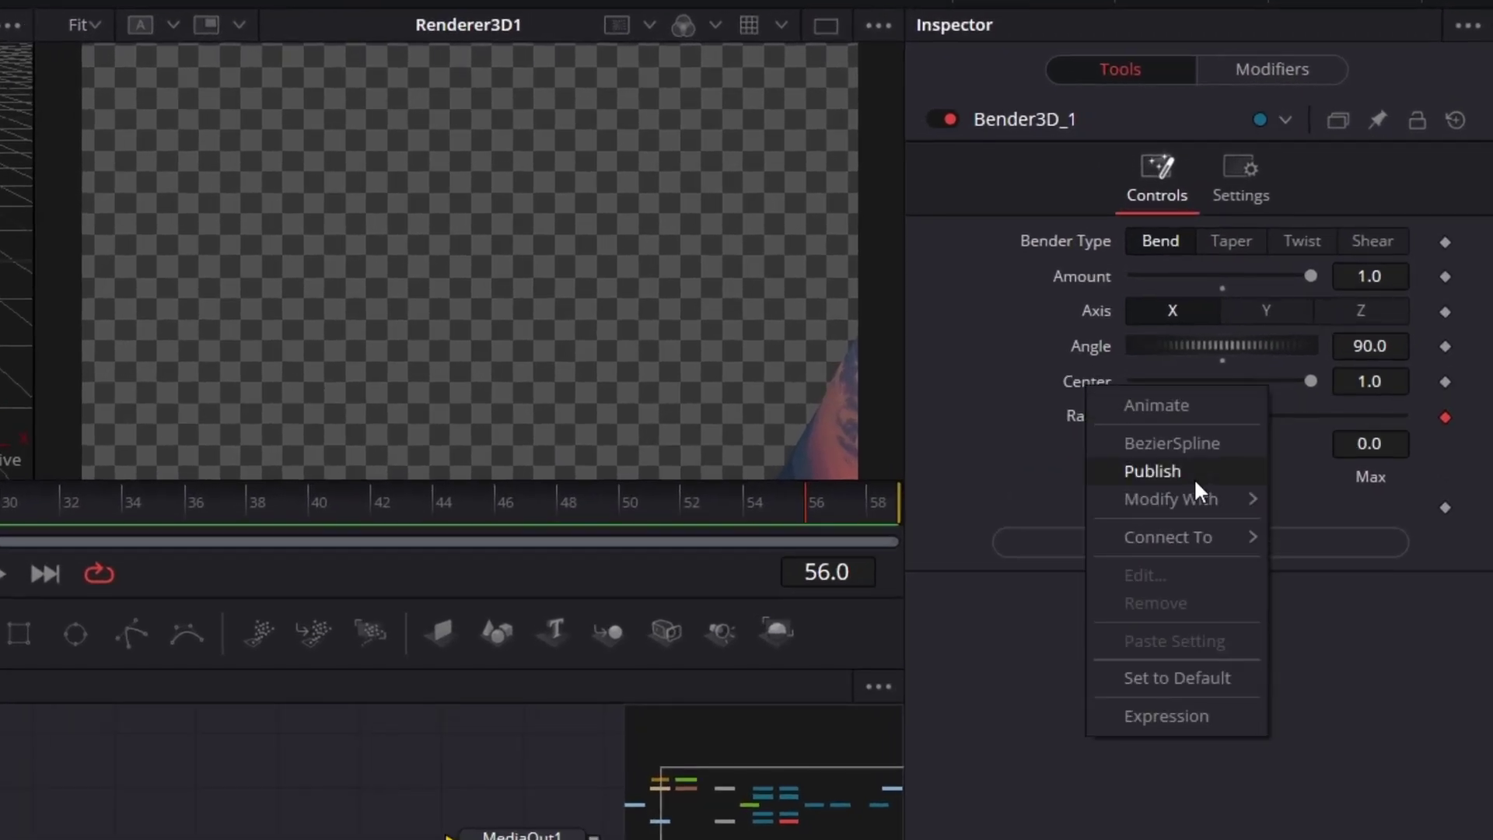
mouse_move(1198, 511)
click(987, 510)
click(1276, 66)
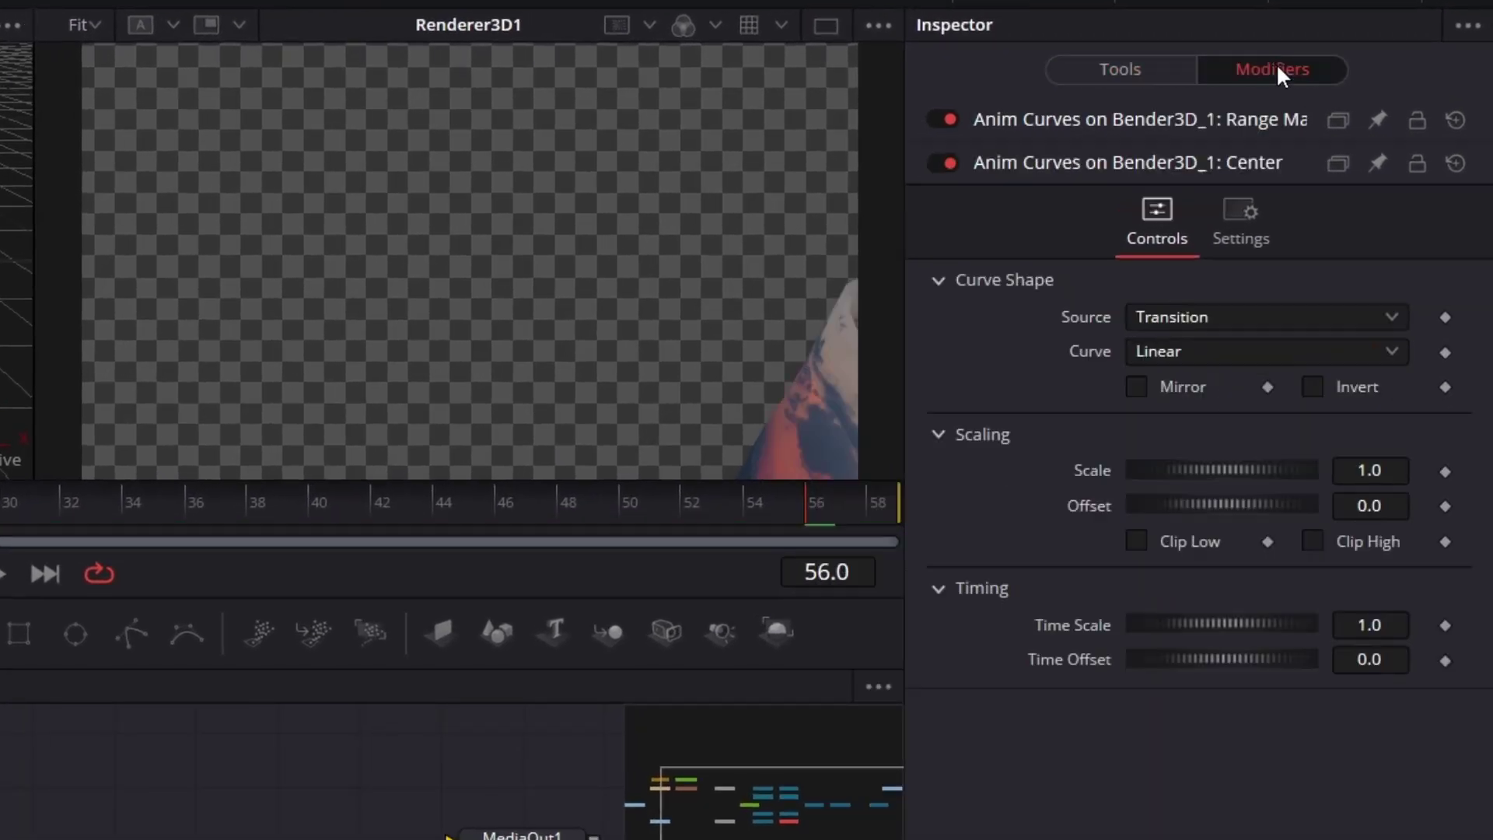
click(1389, 505)
text(1)
click(1391, 471)
text(0.25)
key(Tab)
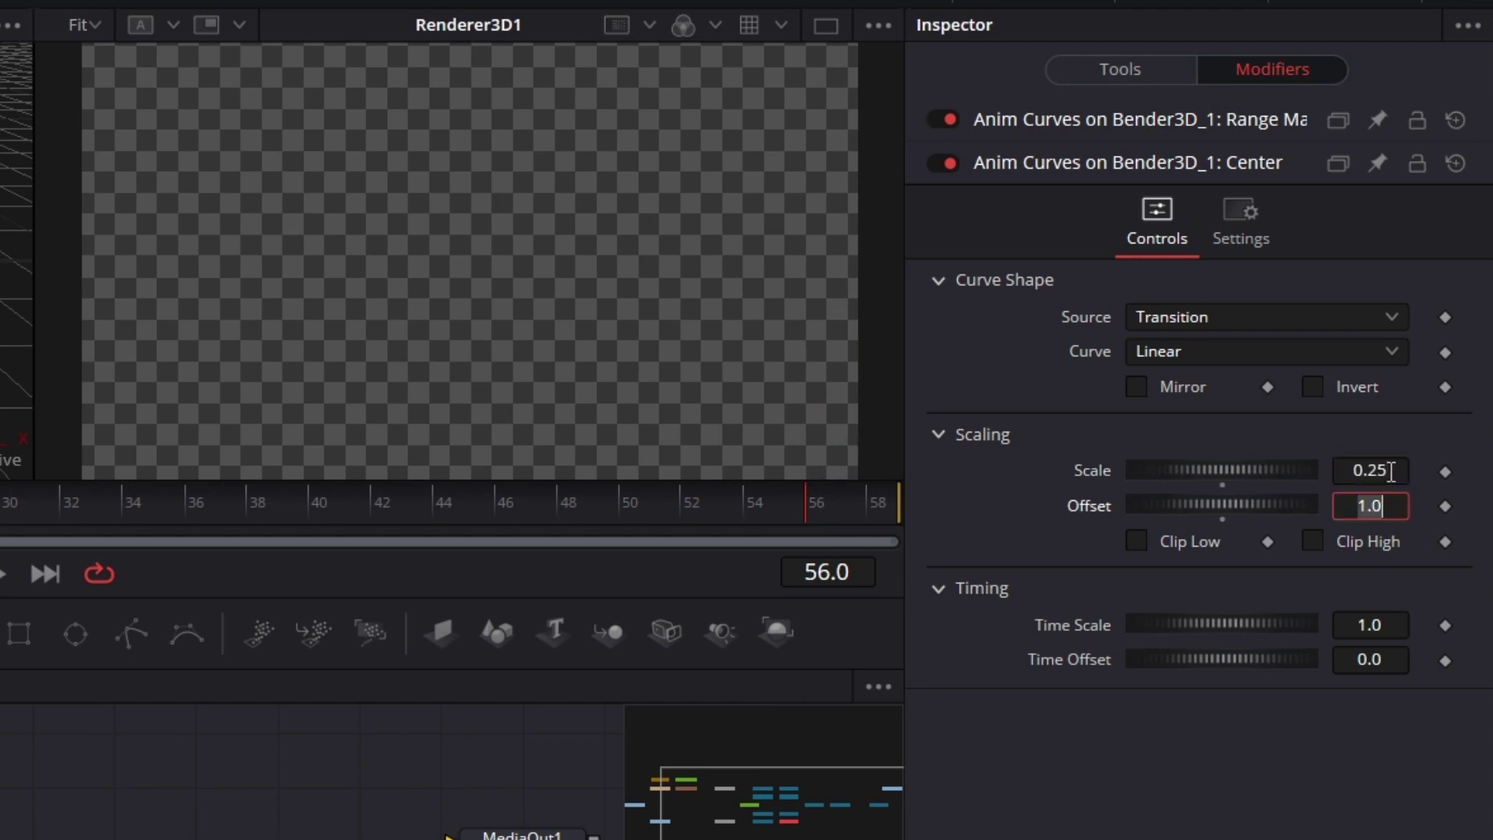
Shape the Center curve as Easing with Sine ease-in and Sine ease-out.
click(1281, 359)
click(1247, 418)
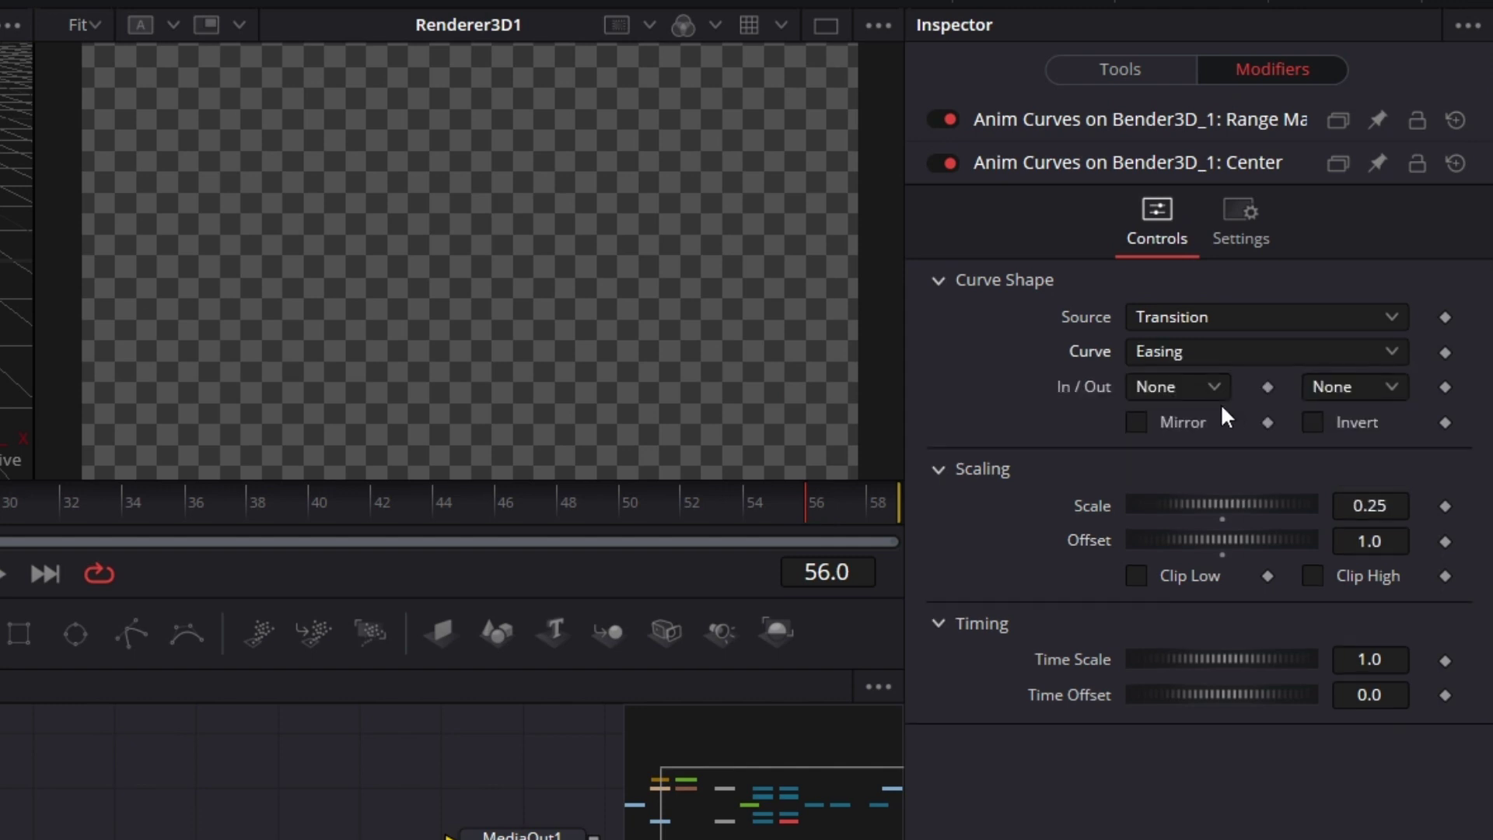
click(1197, 388)
click(1182, 454)
click(1331, 388)
click(1331, 455)
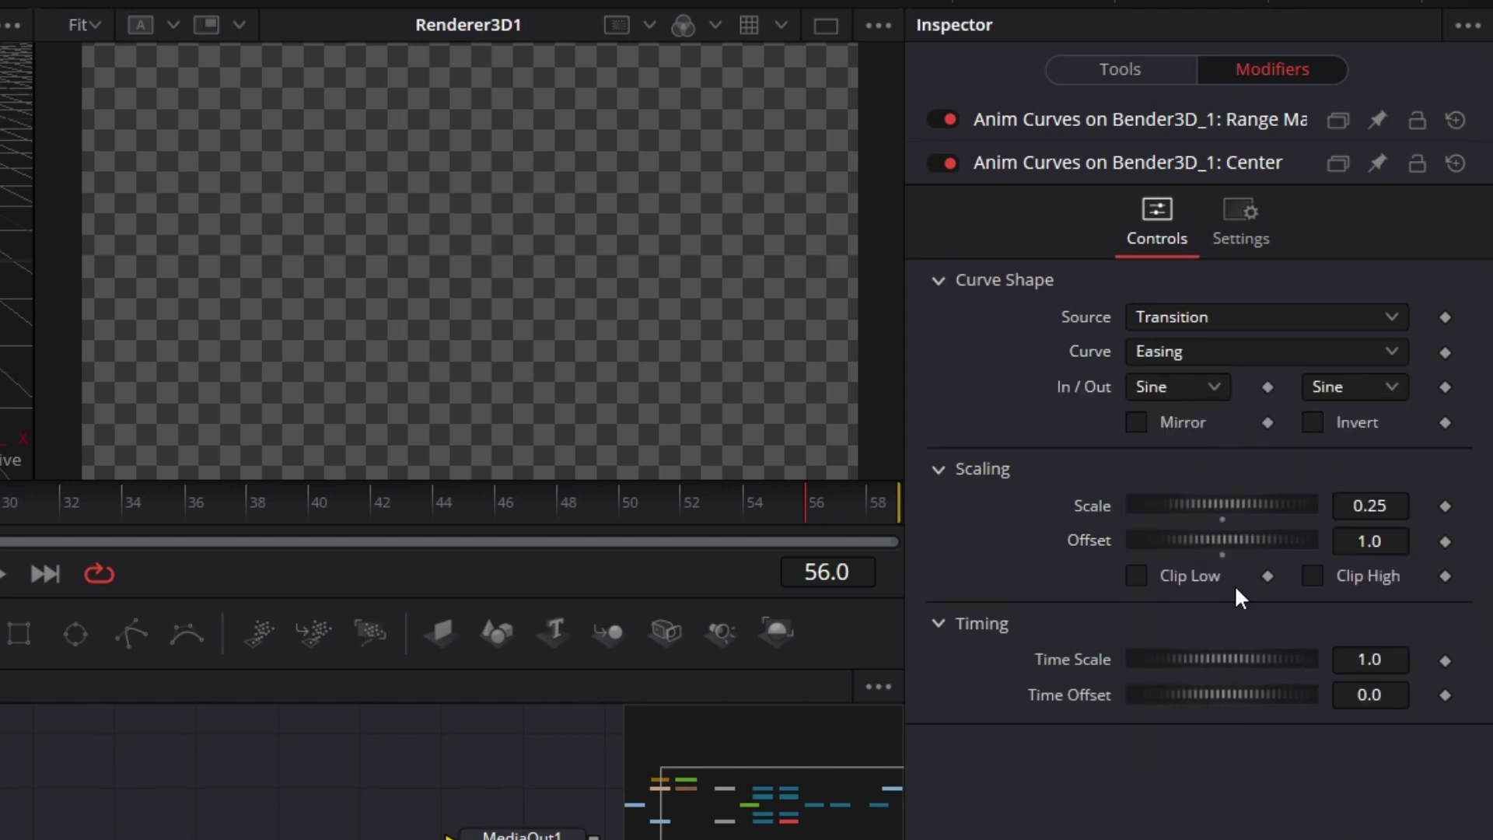
Set the Center curve's Time Scale to 10 and Time Offset to 0.9.
click(1396, 665)
text(1)
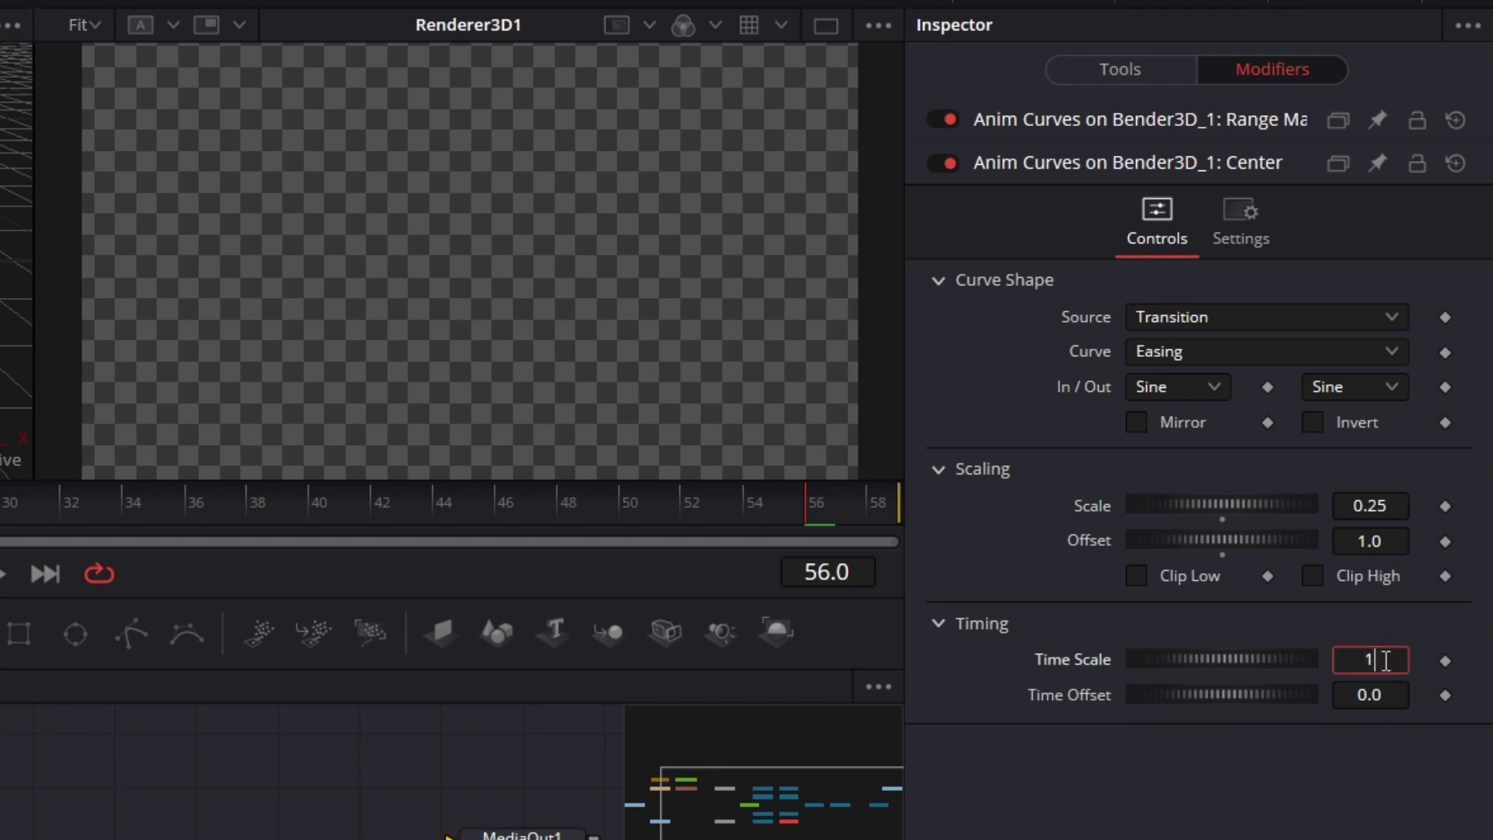
key(Tab)
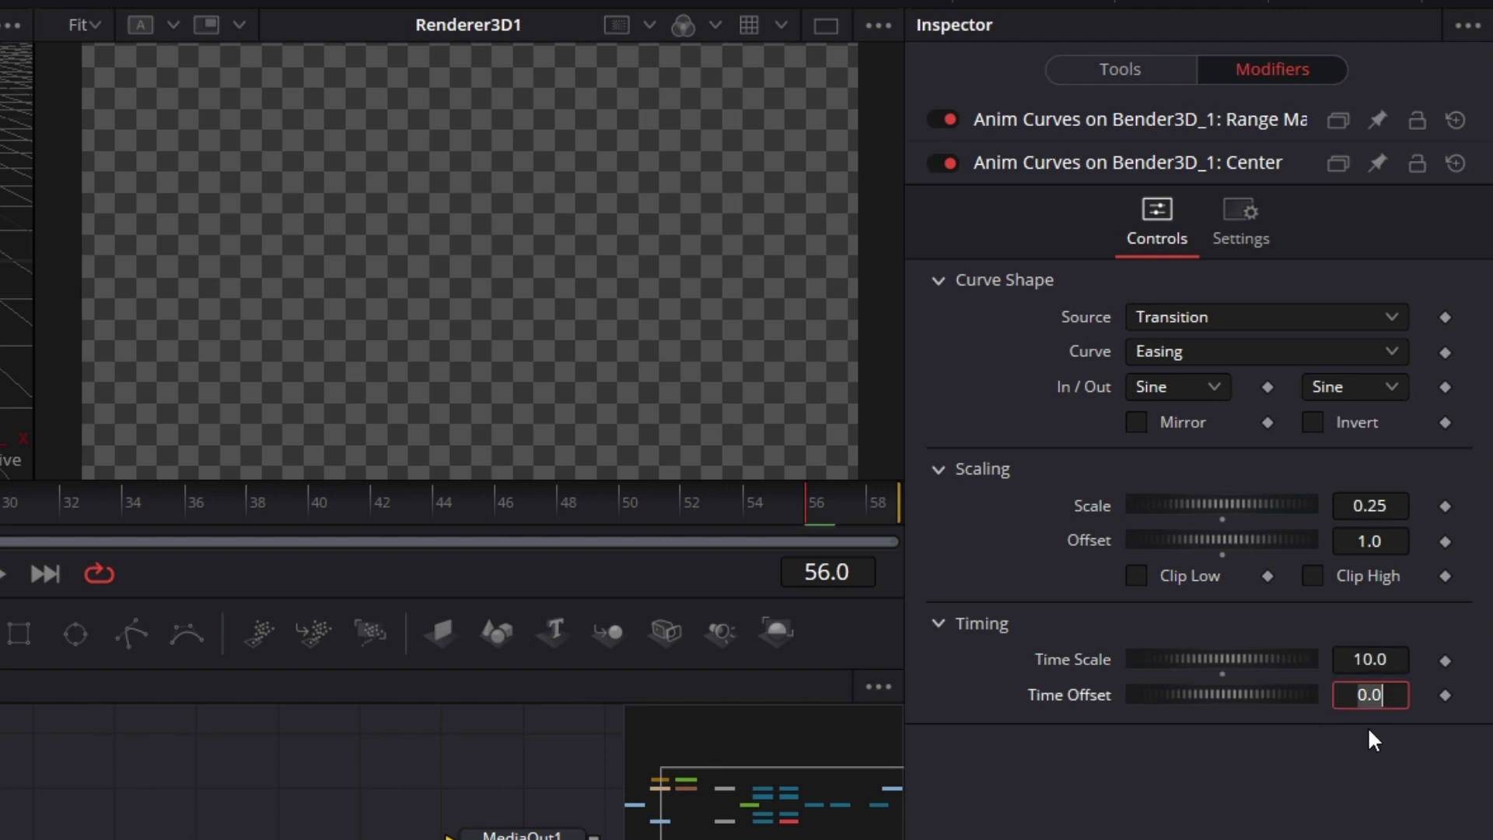
text(0.9)
key(Tab)
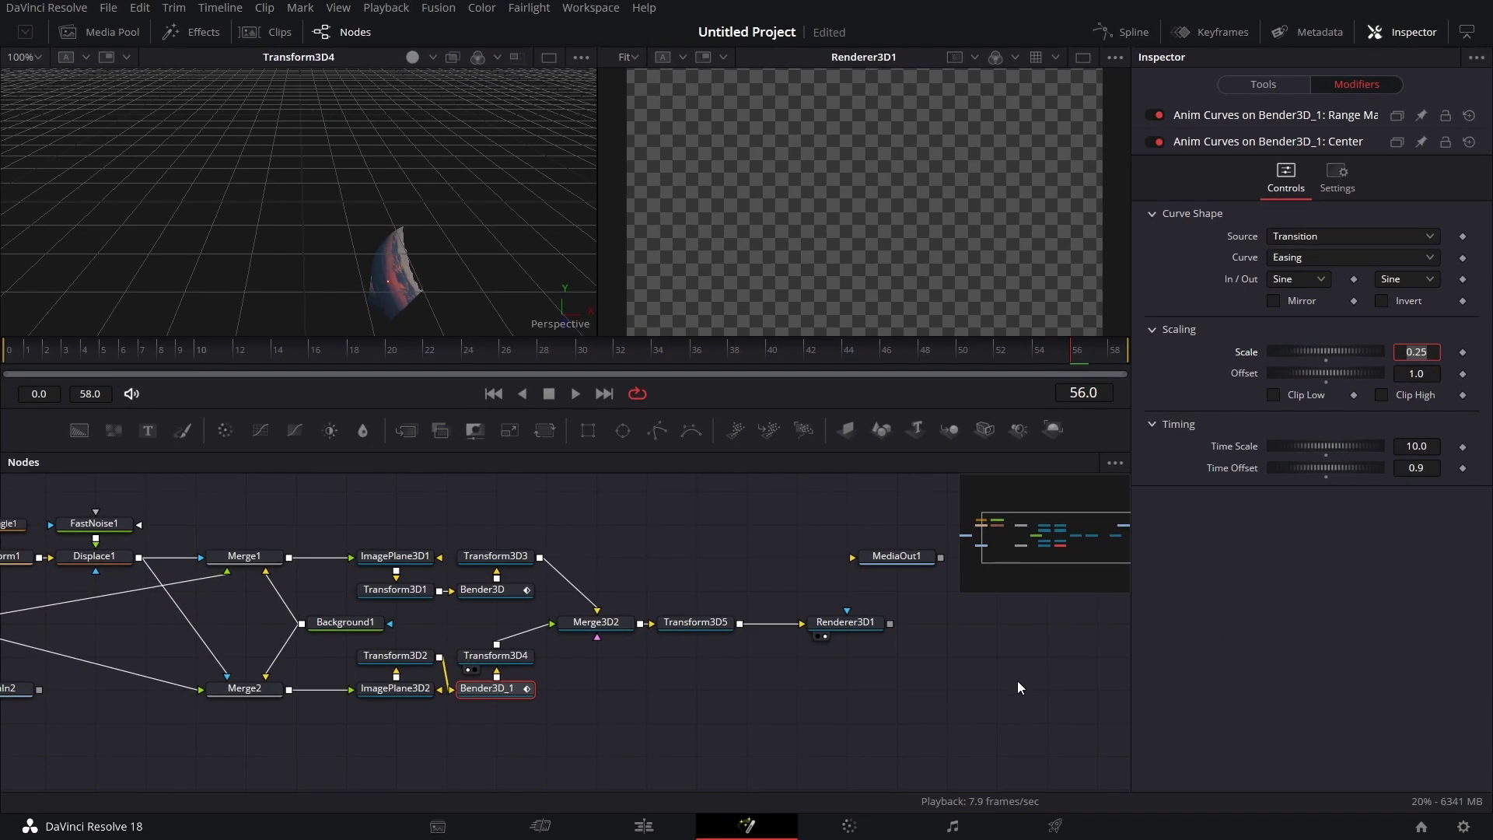
Play the finished tear from frame 0, stopping at frame 38.
click(11, 352)
click(576, 393)
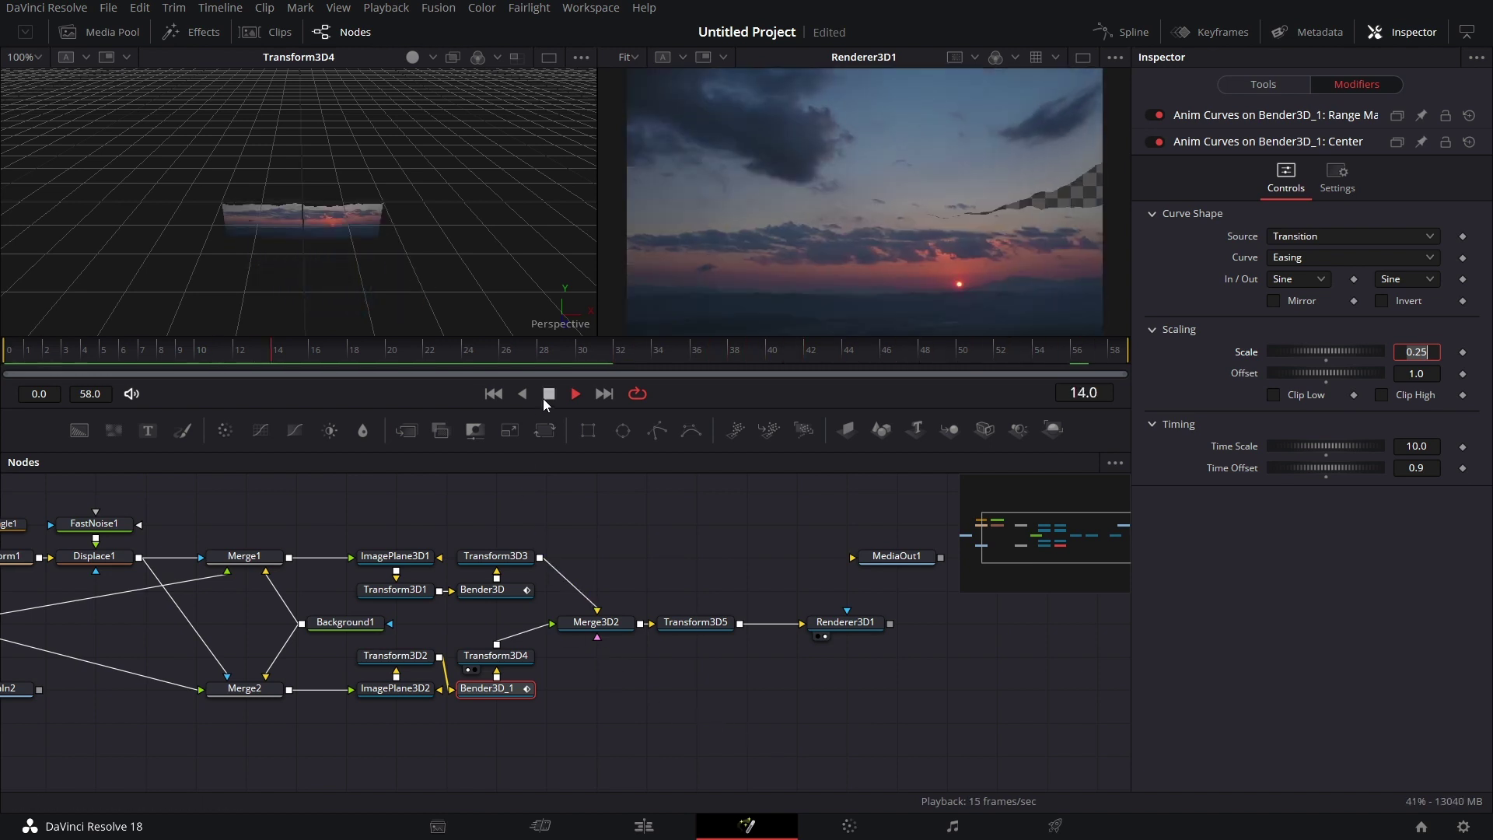
click(548, 393)
Rearrange MediaIn2 and Renderer3D1 in the node graph and add a Merge node.
drag(738, 716, 682, 716)
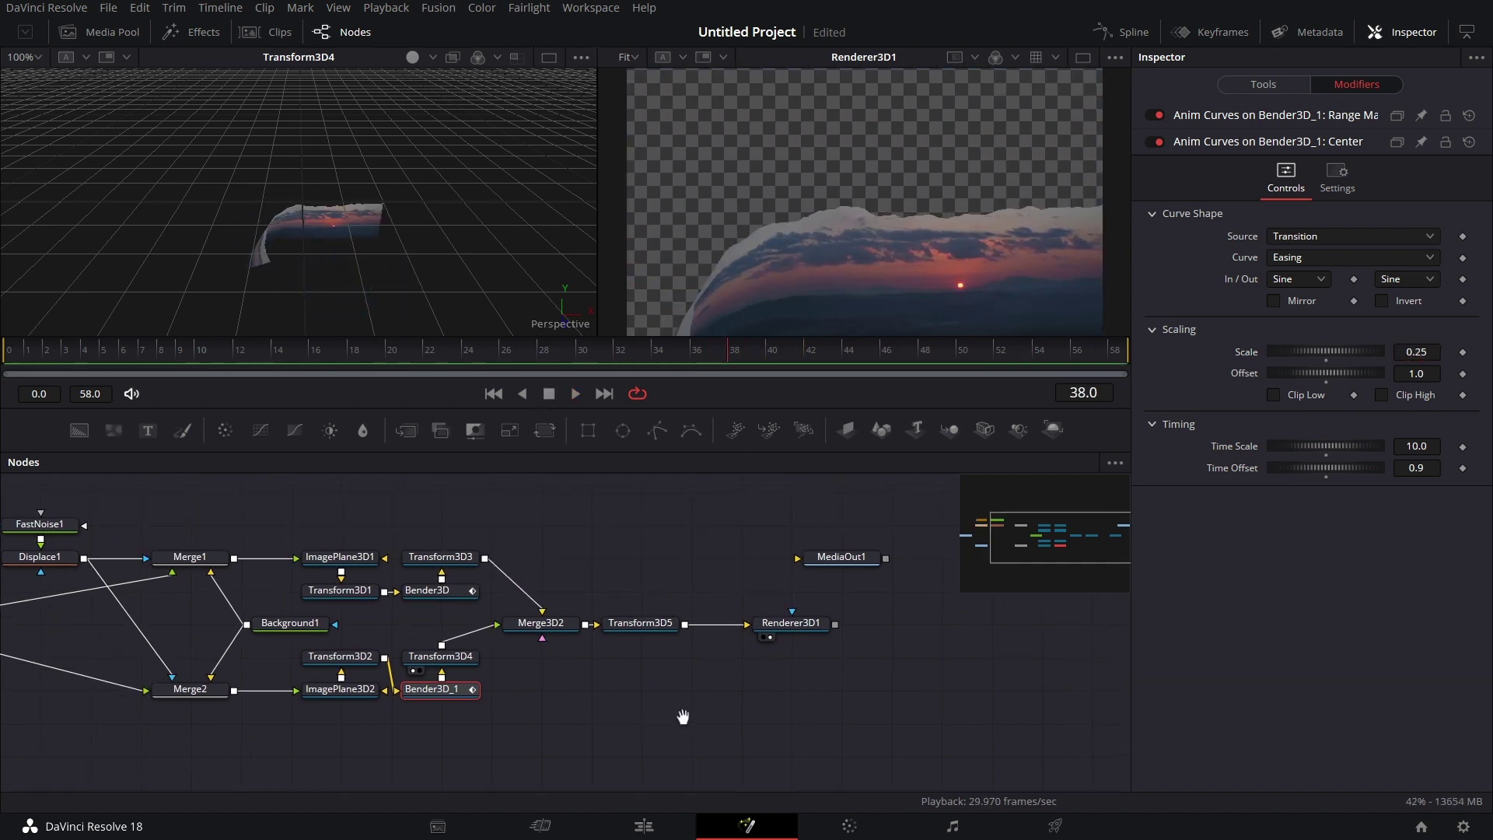
click(810, 627)
key(ctrl+f)
drag(984, 732, 930, 712)
drag(132, 706, 38, 741)
drag(1011, 632, 908, 632)
drag(405, 430, 916, 703)
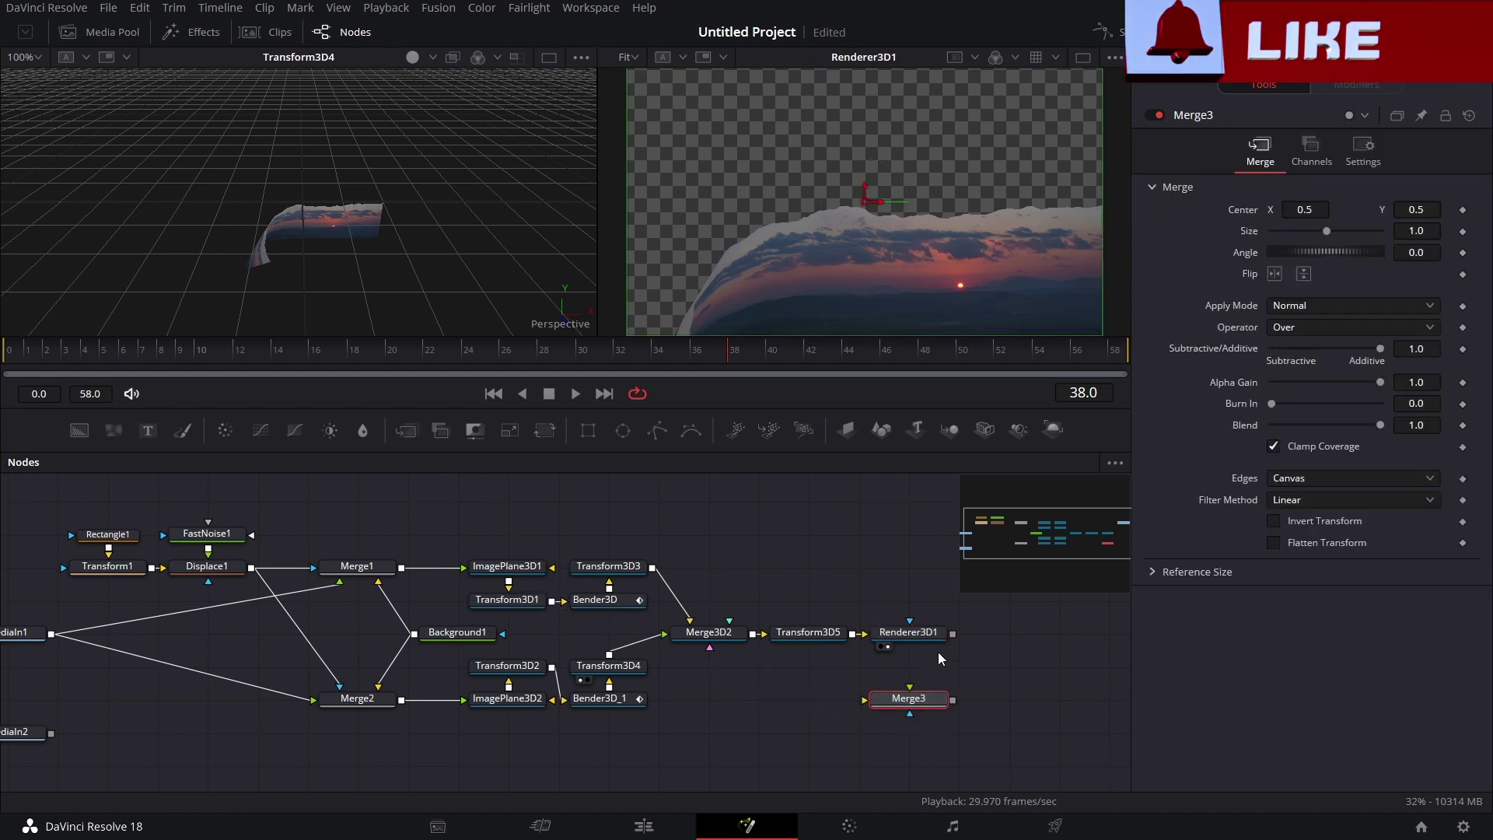
Wire Renderer3D1 into Merge3's foreground and MediaIn2 into its background.
drag(952, 634, 909, 687)
drag(51, 732, 983, 276)
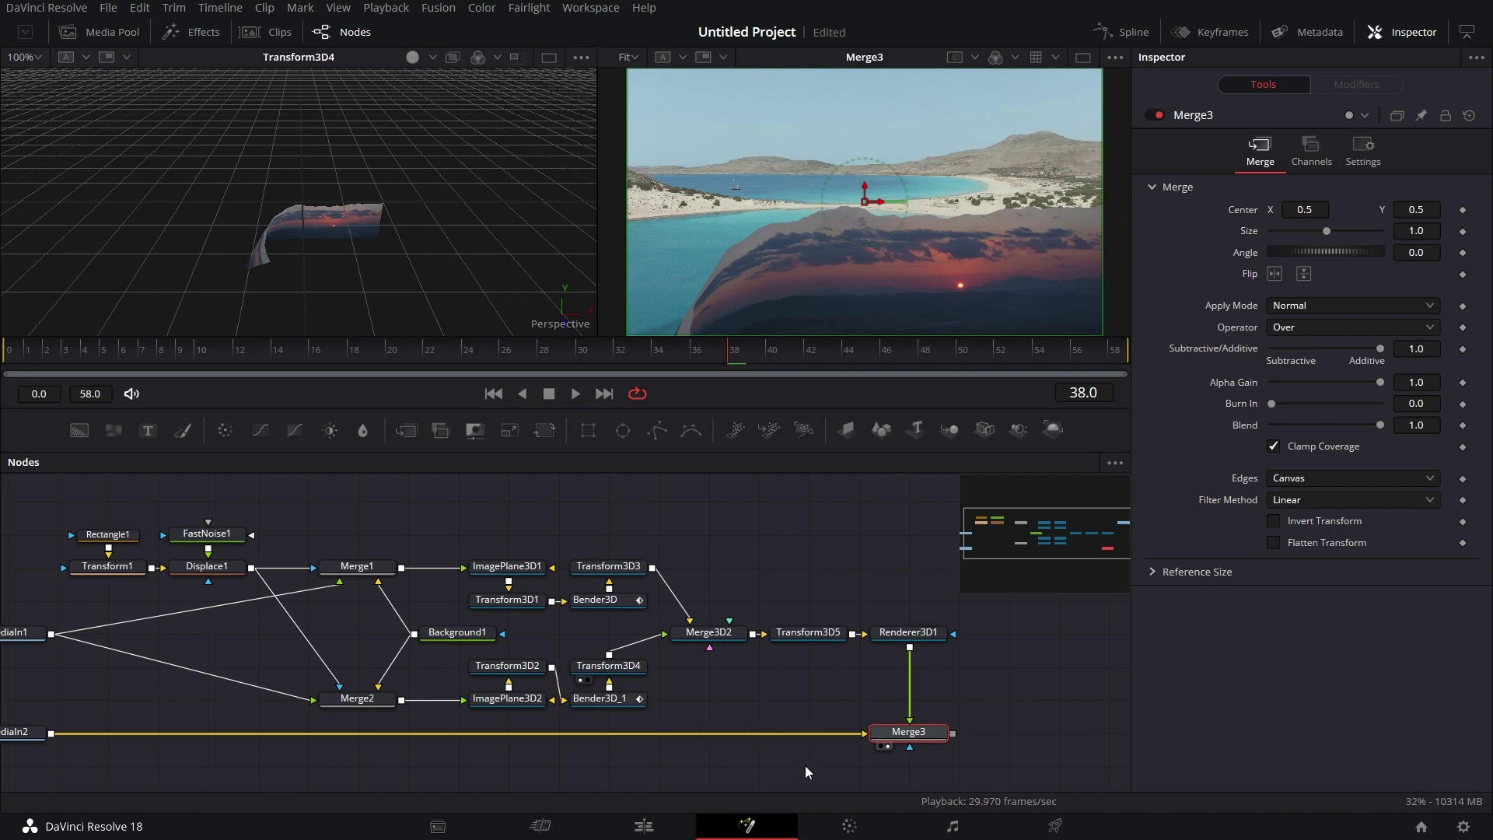
key(ctrl+f)
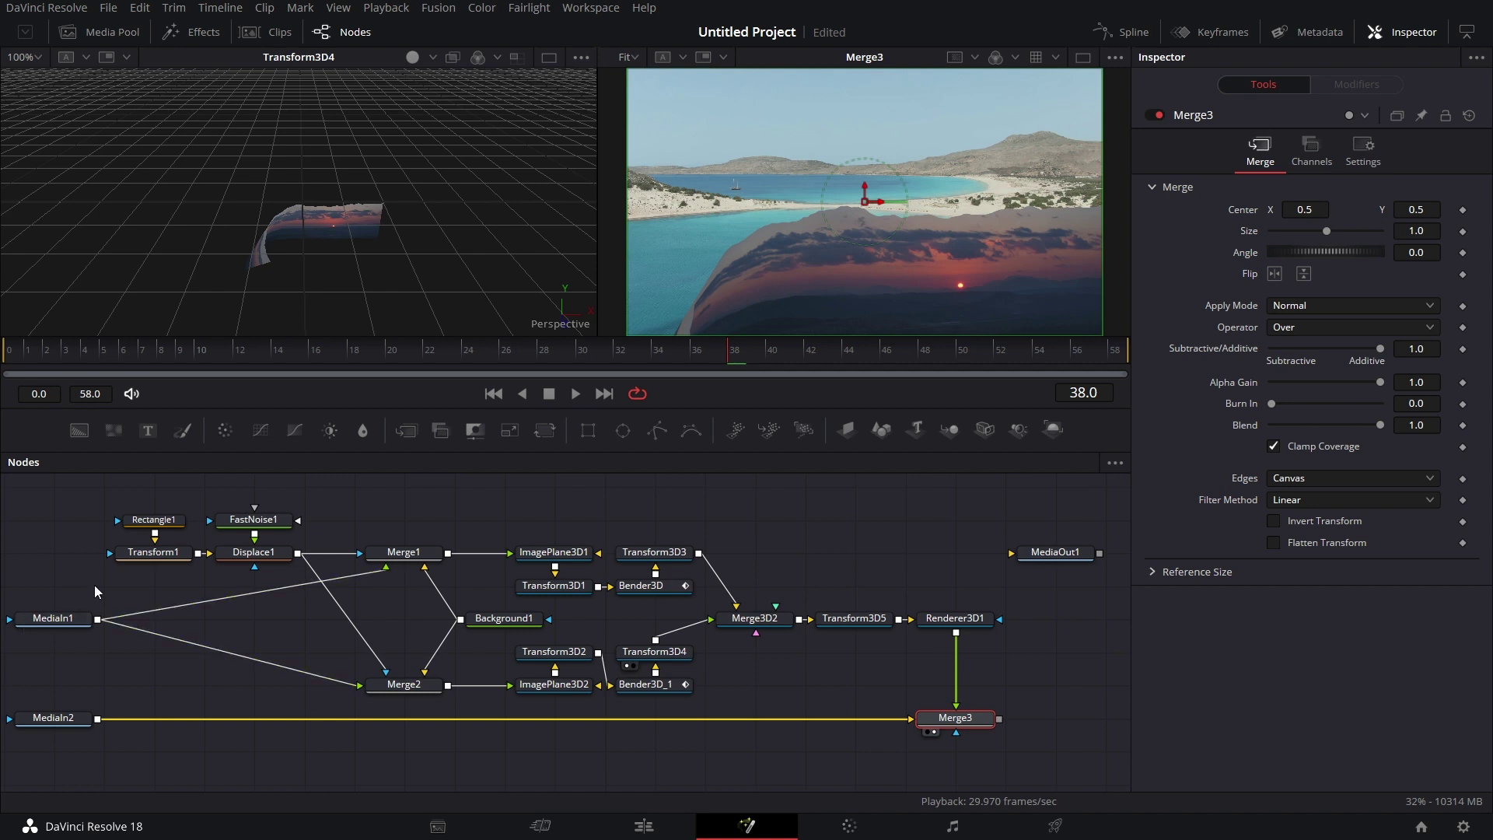
Add a PipeRouter on MediaIn1's link, feed Merge2's foreground from it, and align it.
alt+click(183, 605)
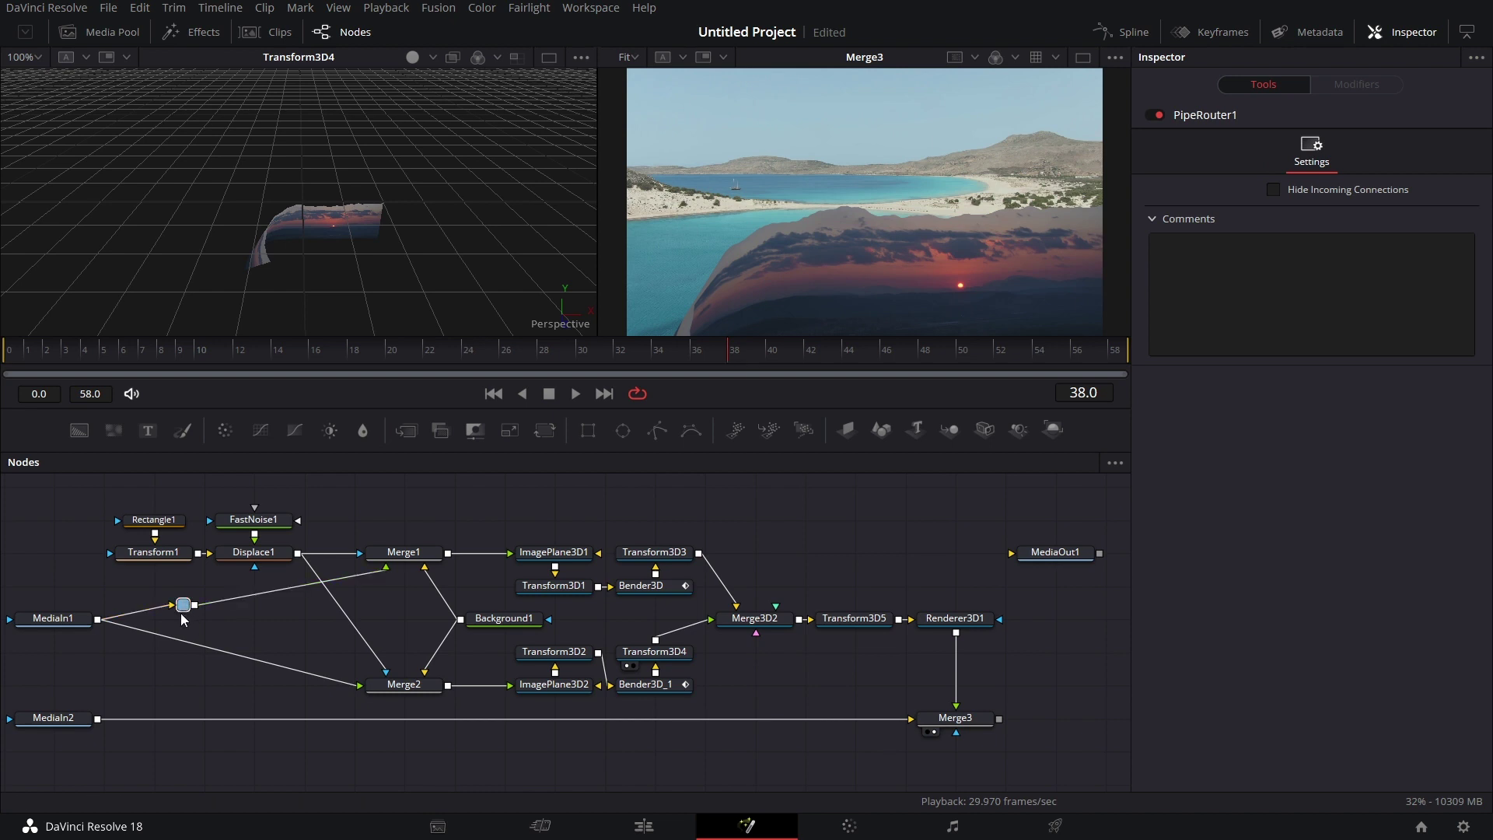
drag(195, 605, 361, 692)
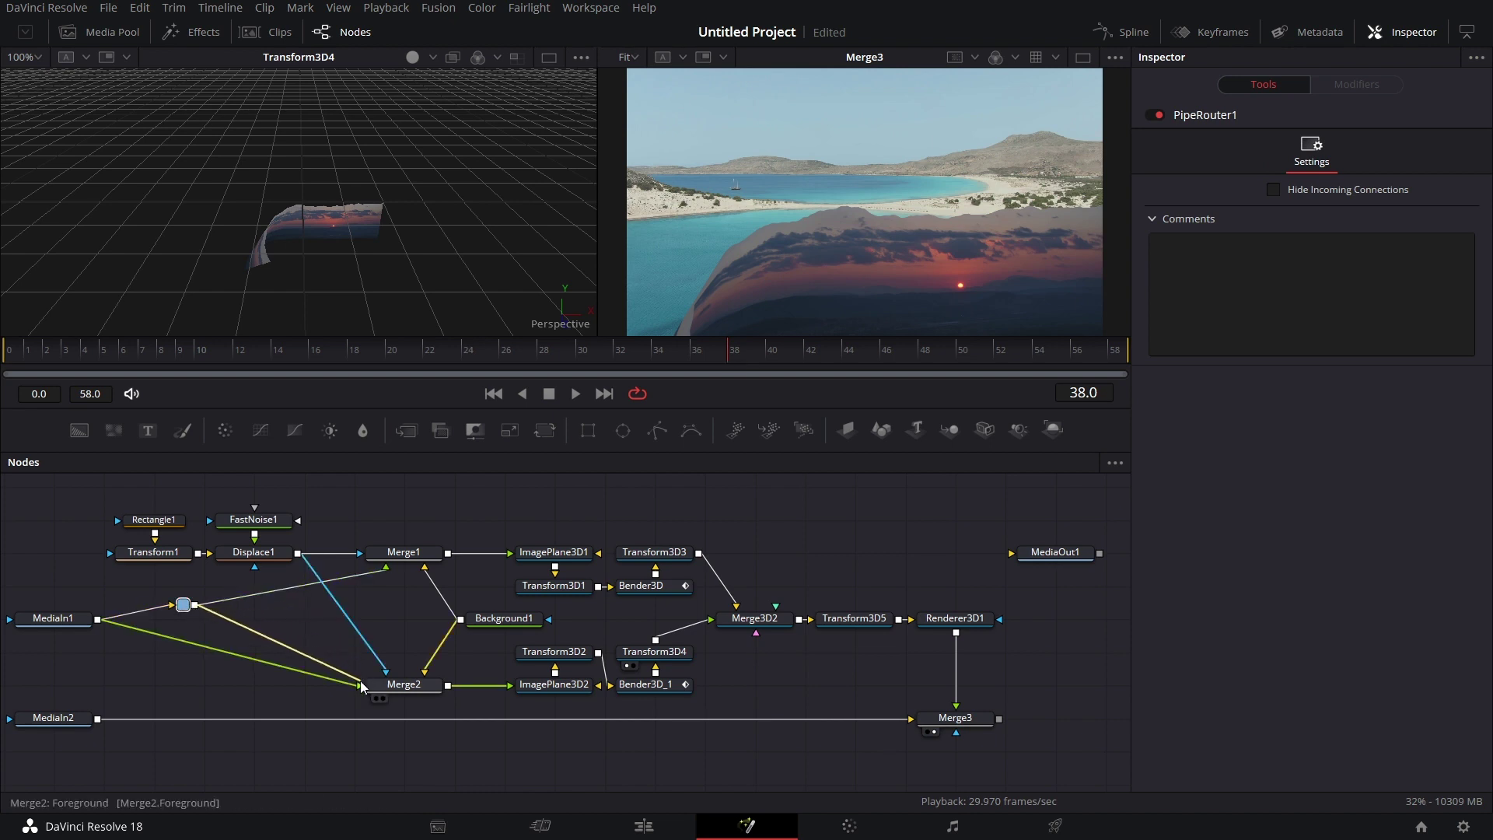
drag(186, 605, 190, 623)
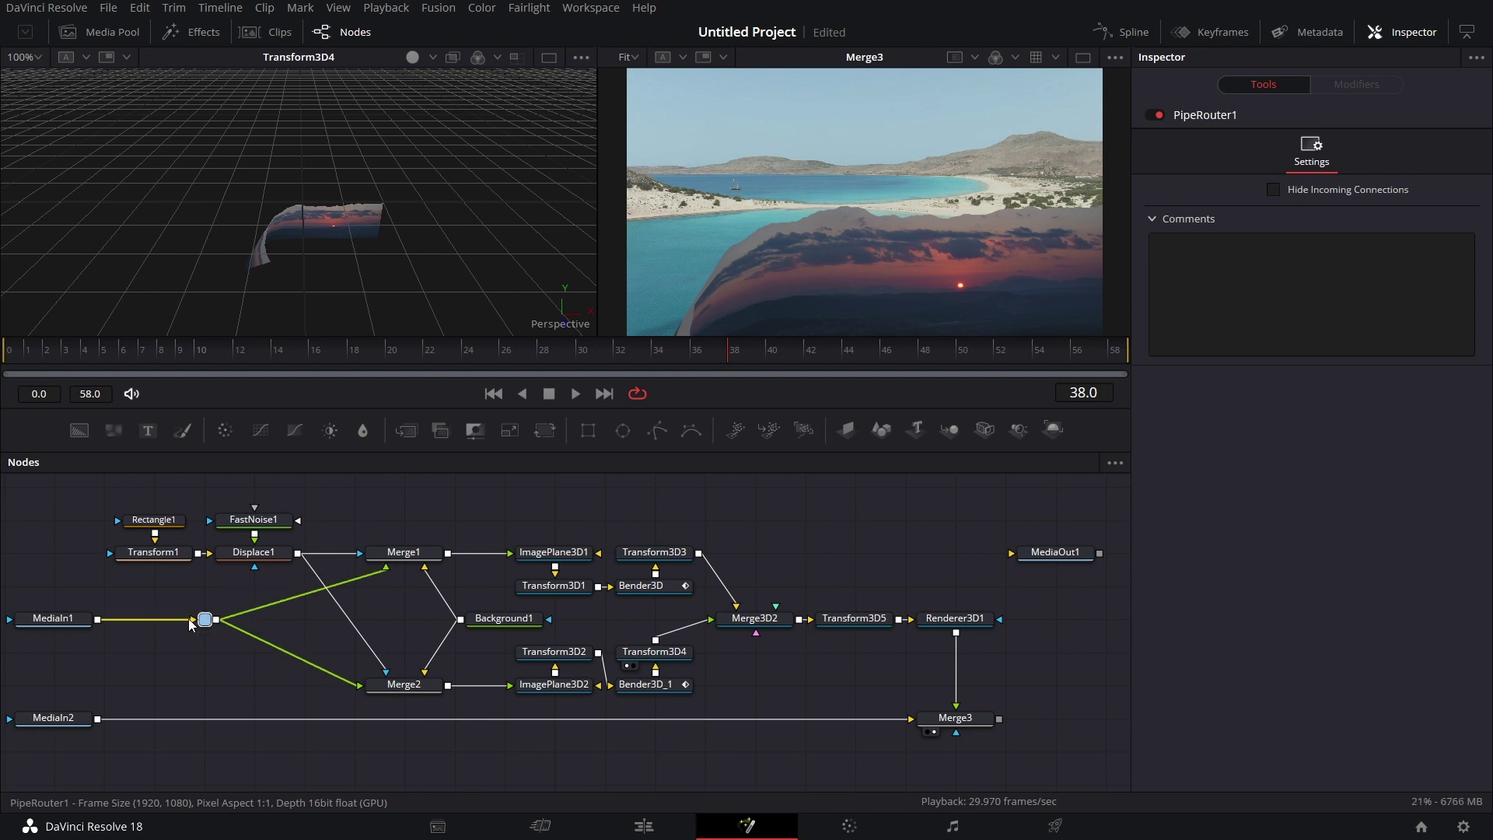
Connect Merge3's output to MediaOut1.
drag(579, 513, 572, 552)
scroll(738, 622, right, 5)
scroll(738, 622, down, 1)
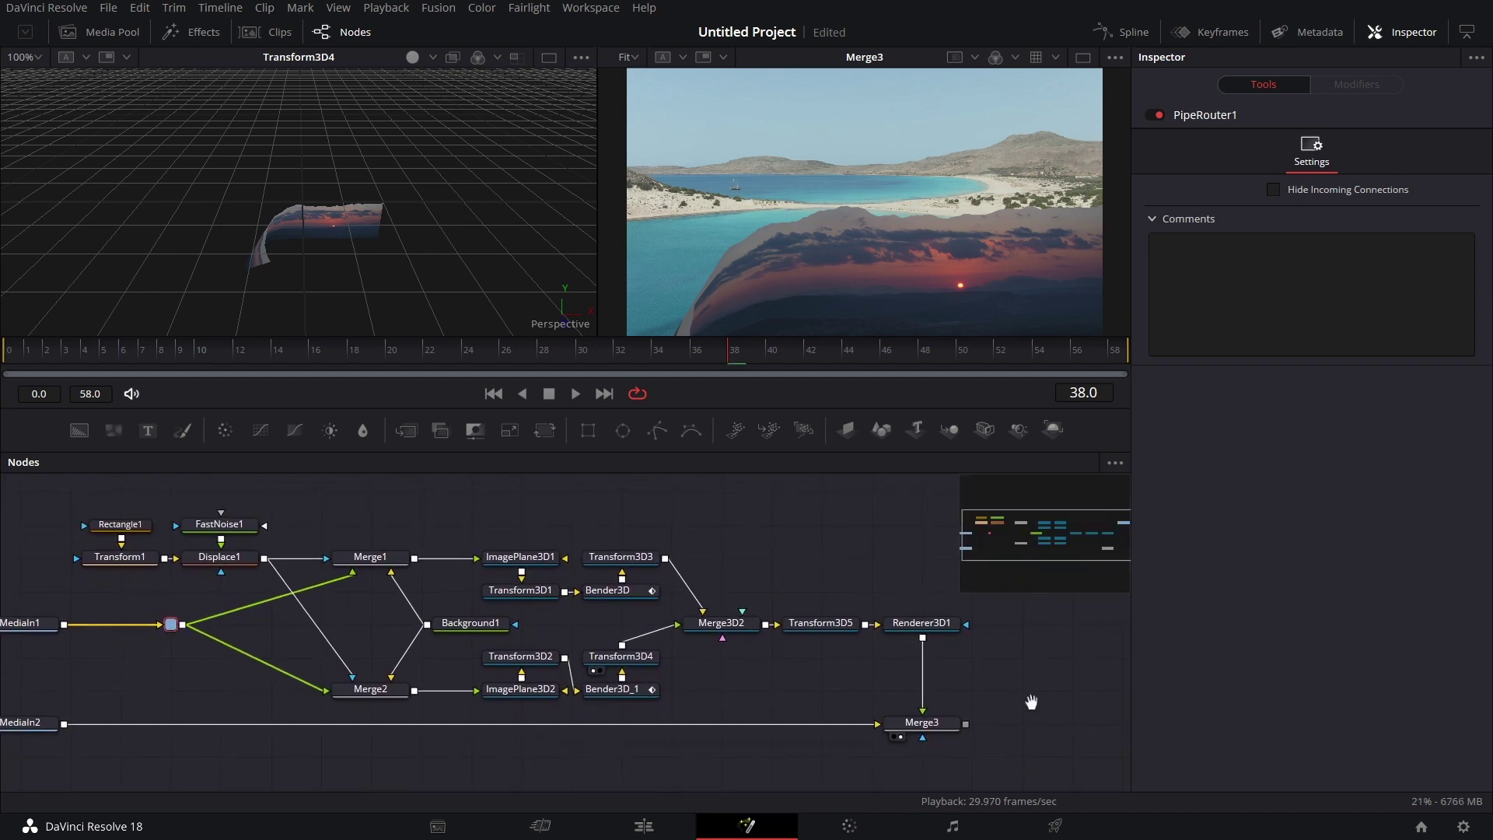
drag(955, 583, 1012, 707)
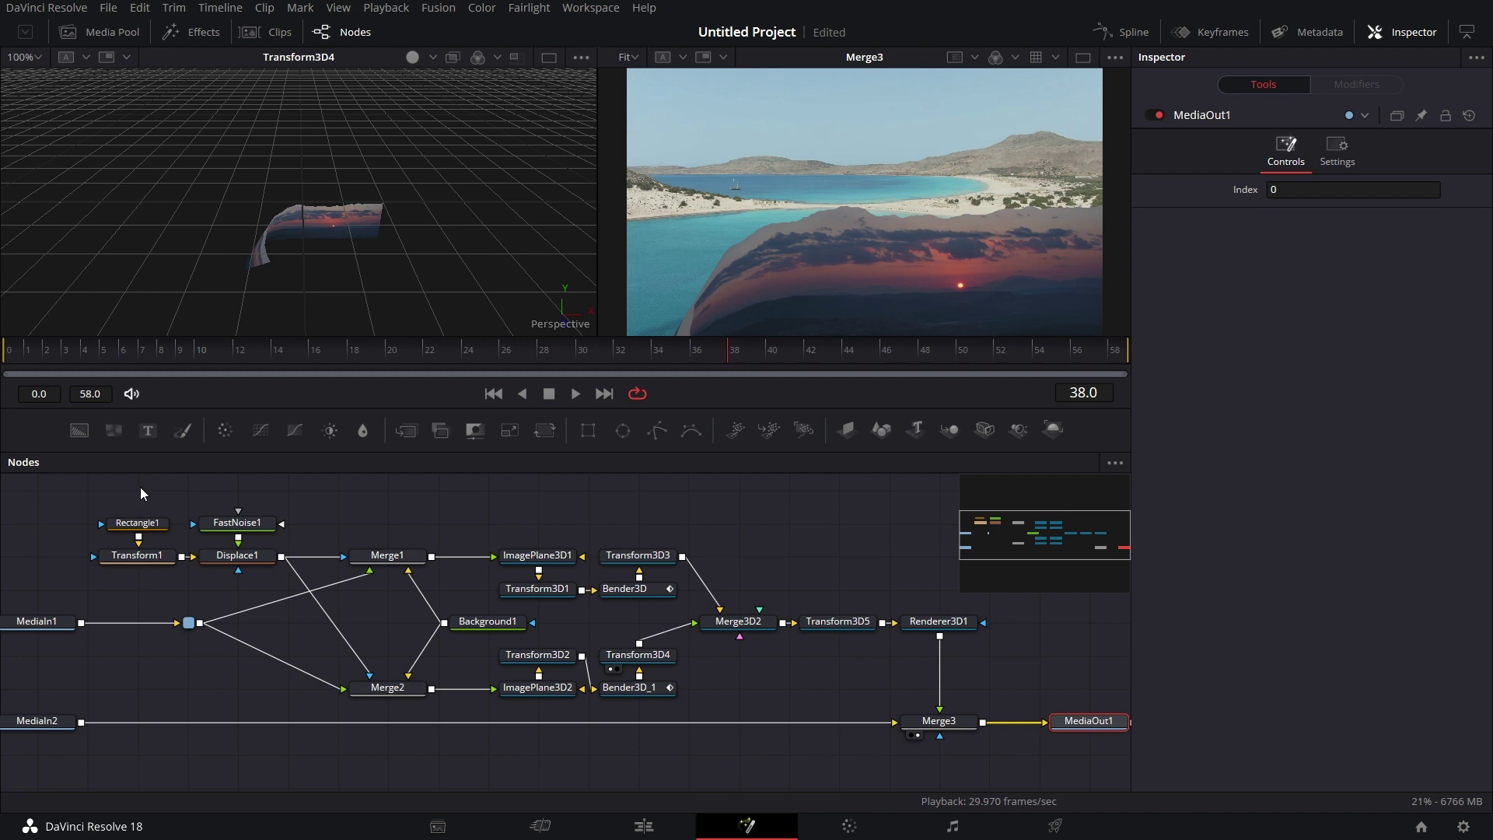
Marquee-select all the transition nodes and open Merge3's node context menu.
drag(117, 491, 975, 739)
right_click(954, 722)
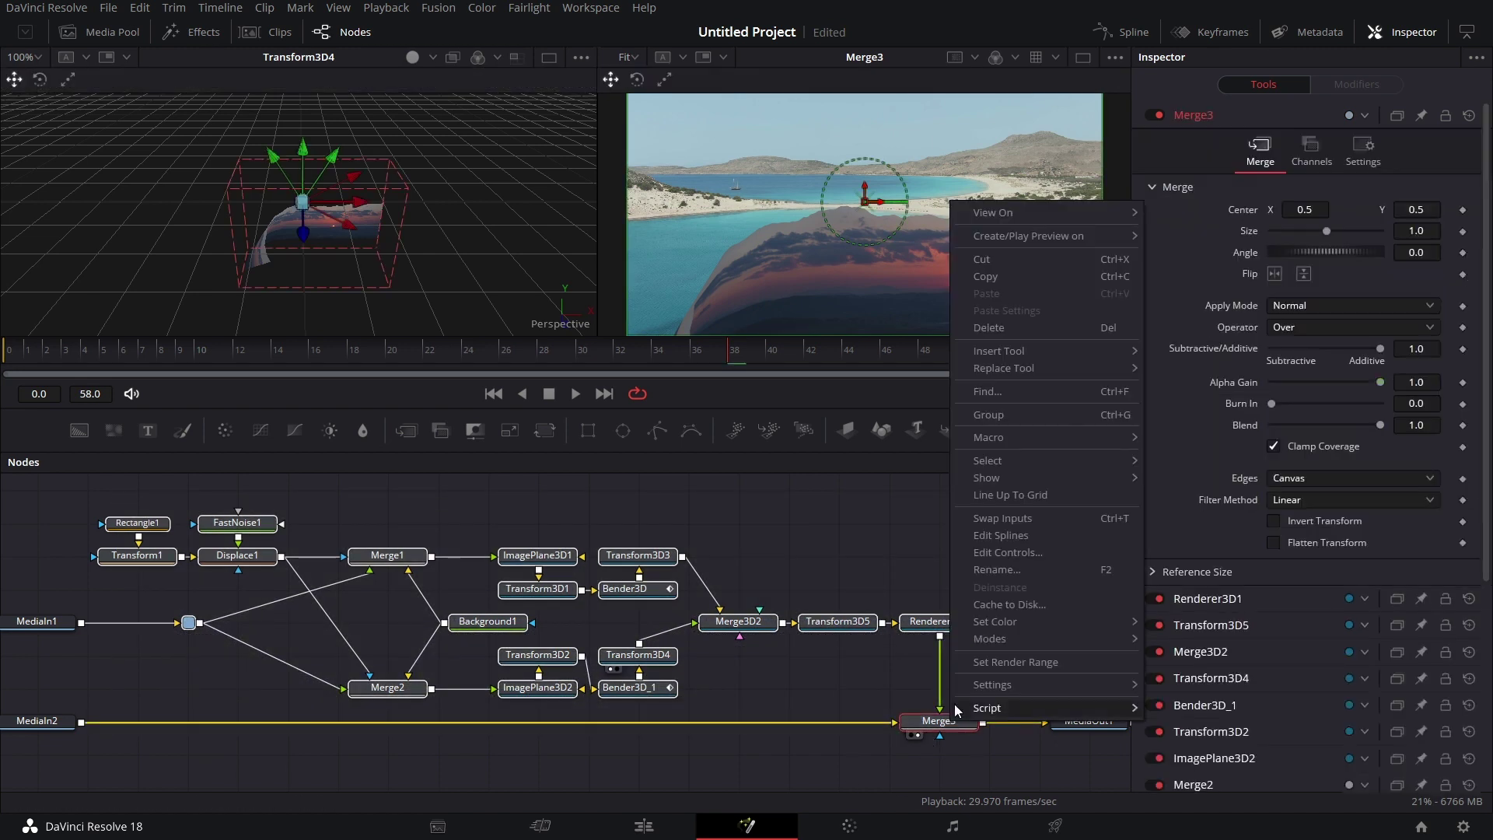
Create a macro from the selected nodes and export FastNoise1's Detail.
mouse_move(1066, 439)
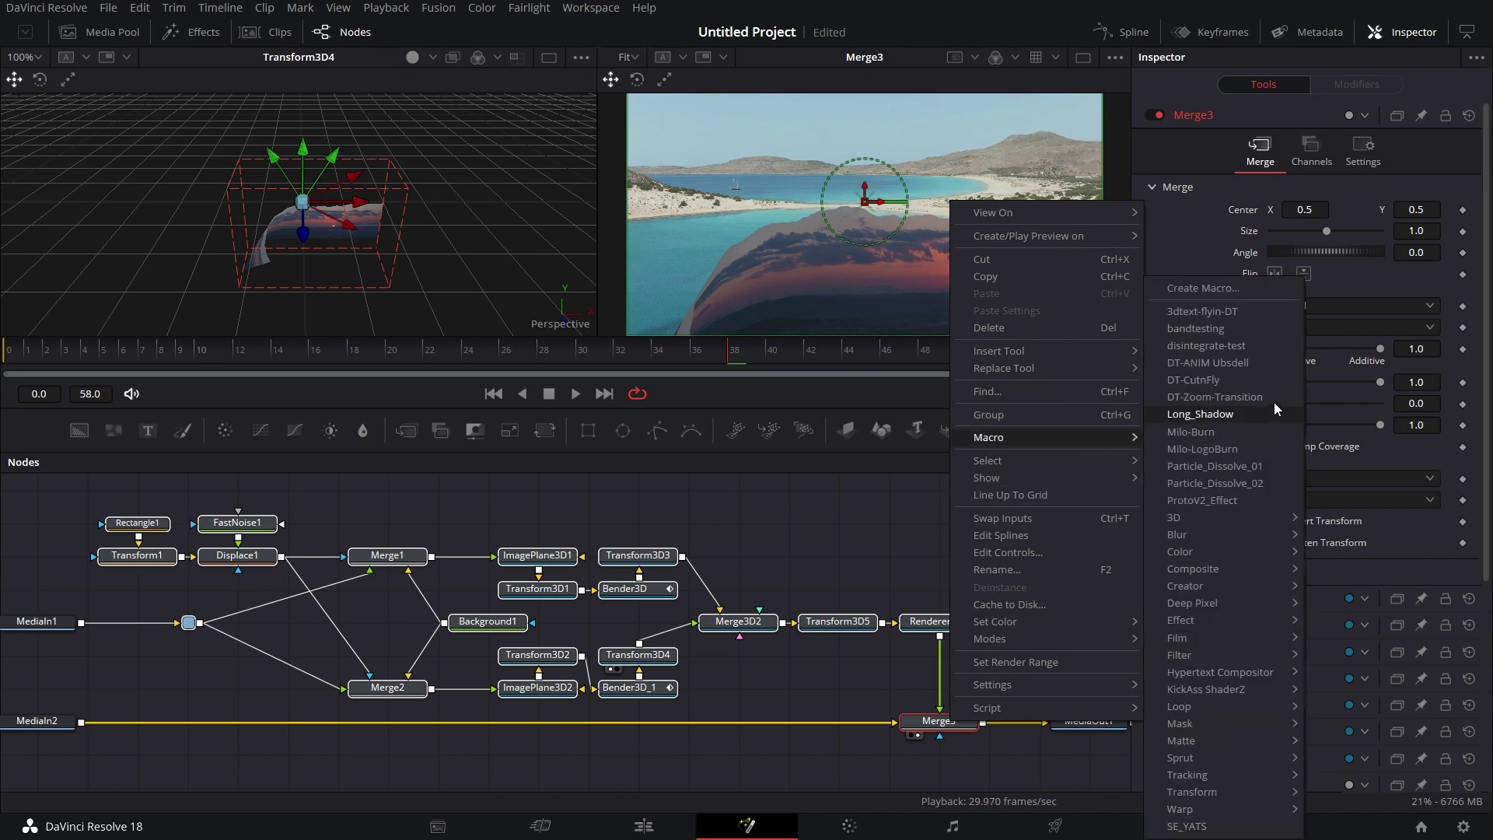
click(1248, 286)
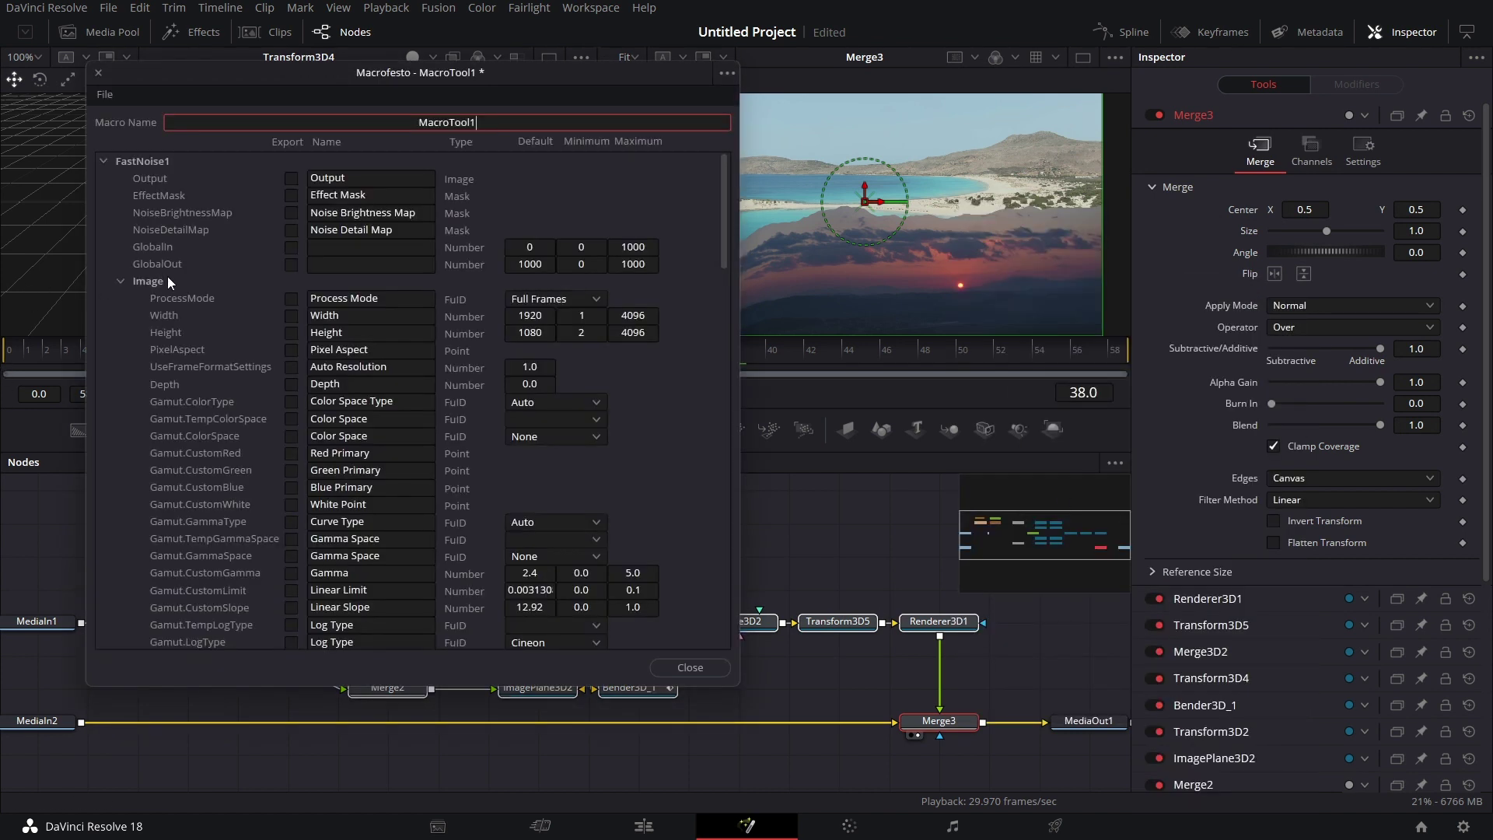
click(120, 282)
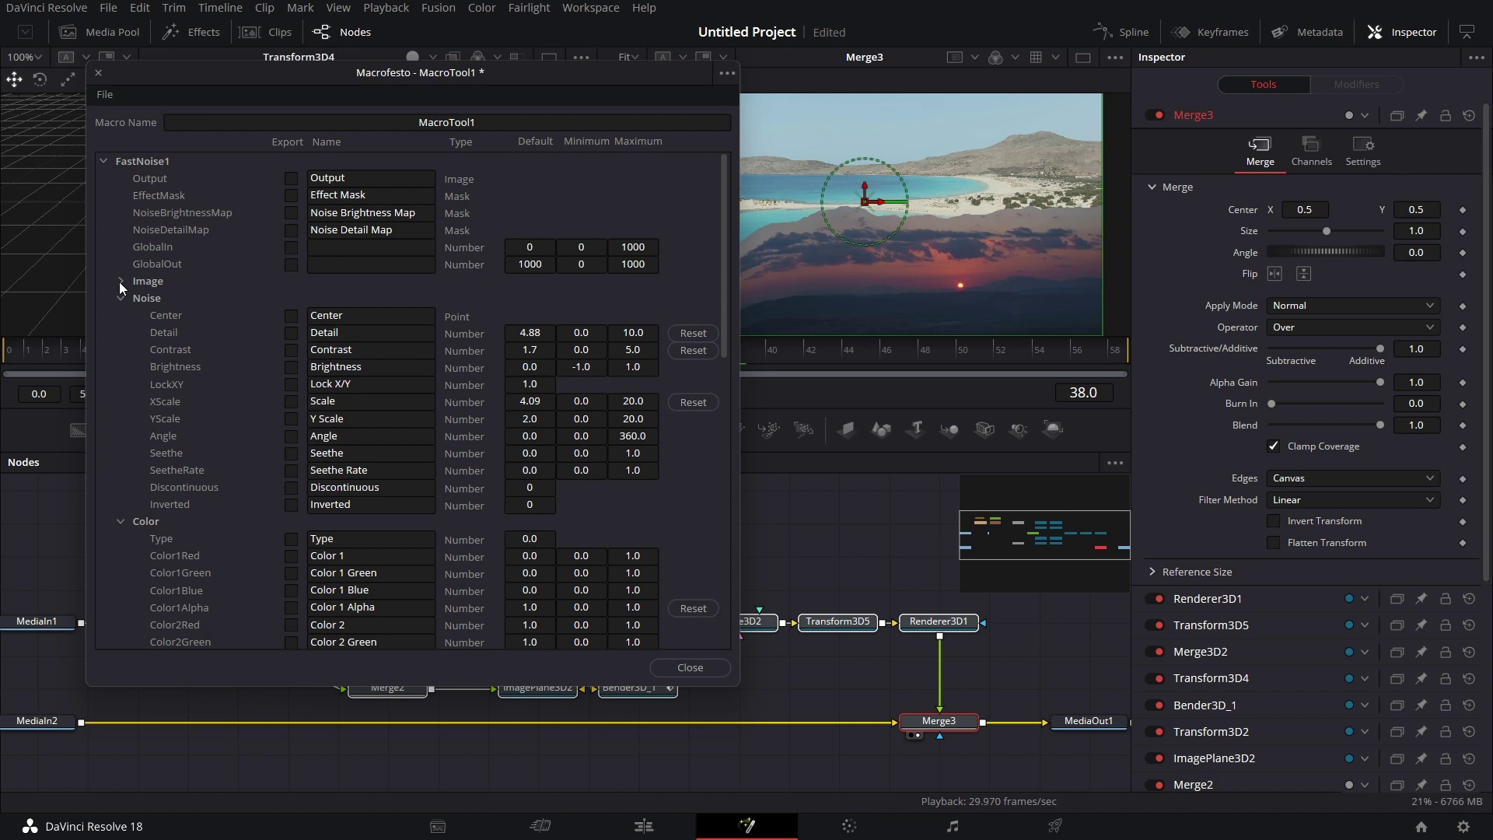
click(289, 334)
Export Transform1's Angle renamed 'Wipe Angle' and choose to save the macro.
scroll(314, 545, down, 10)
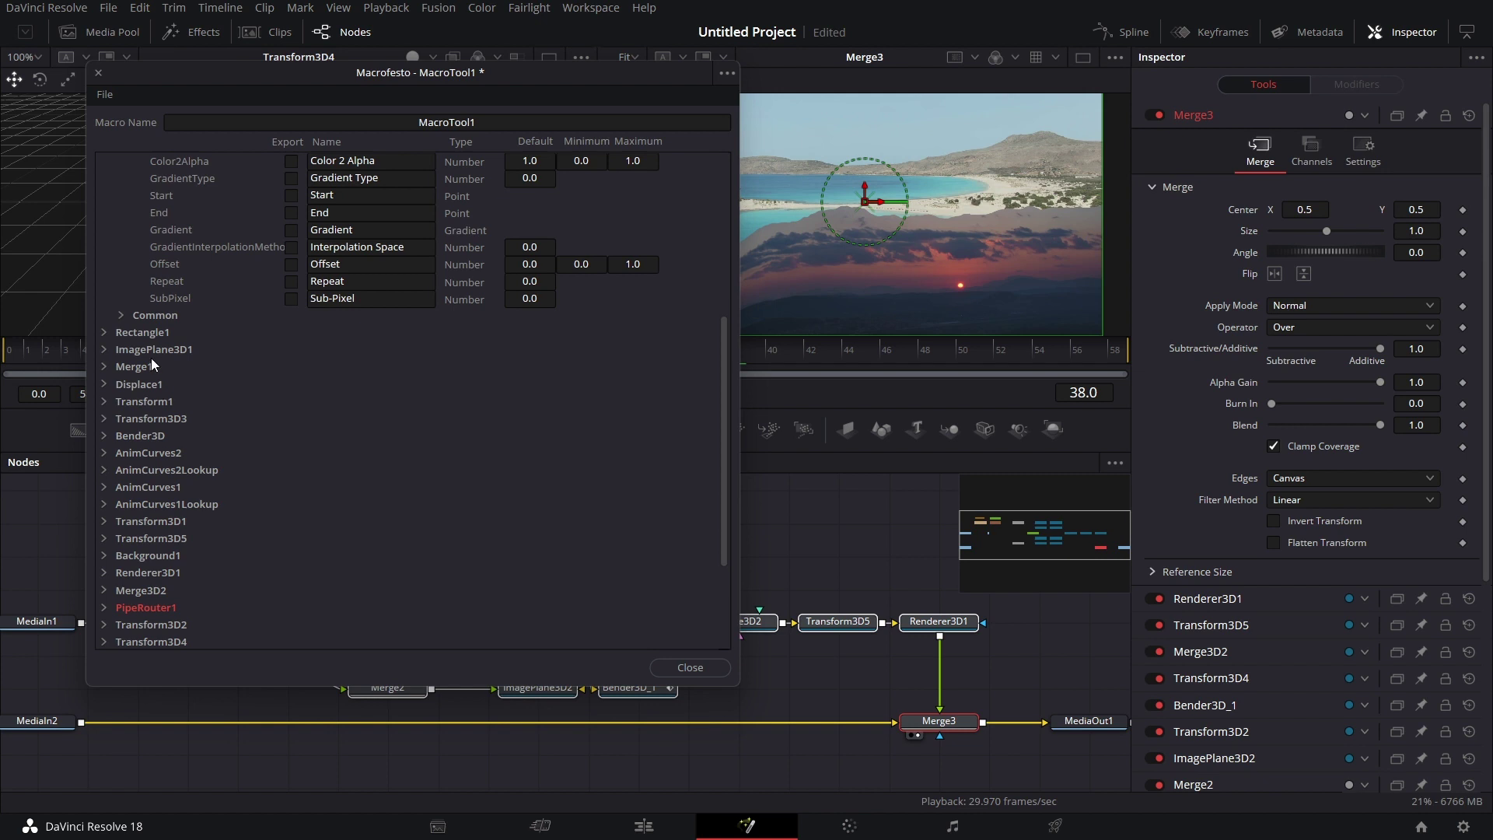
drag(344, 65, 515, 87)
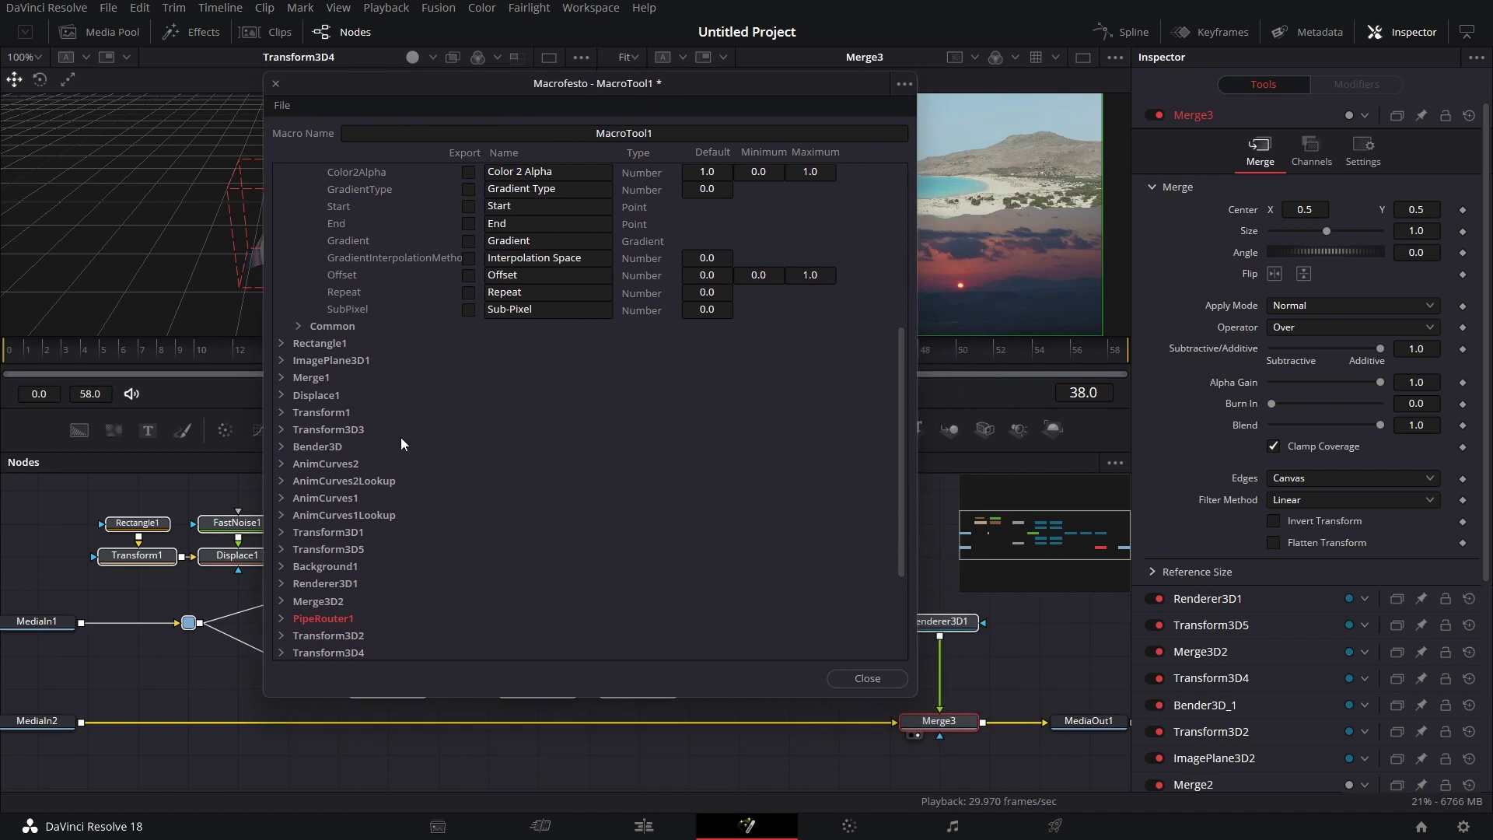
scroll(371, 599, down, 2)
click(280, 310)
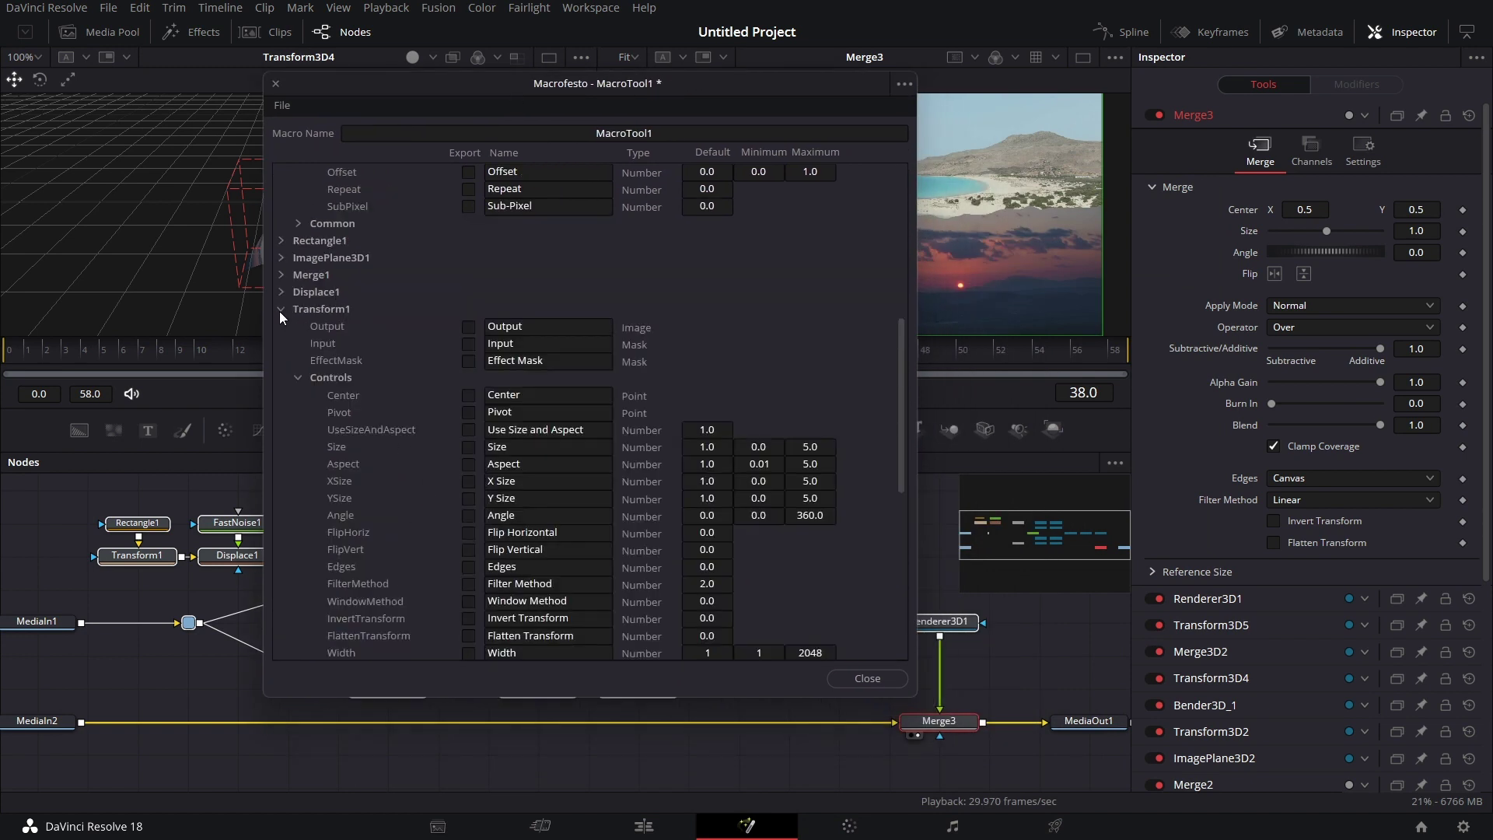
click(468, 516)
text(Wipe)
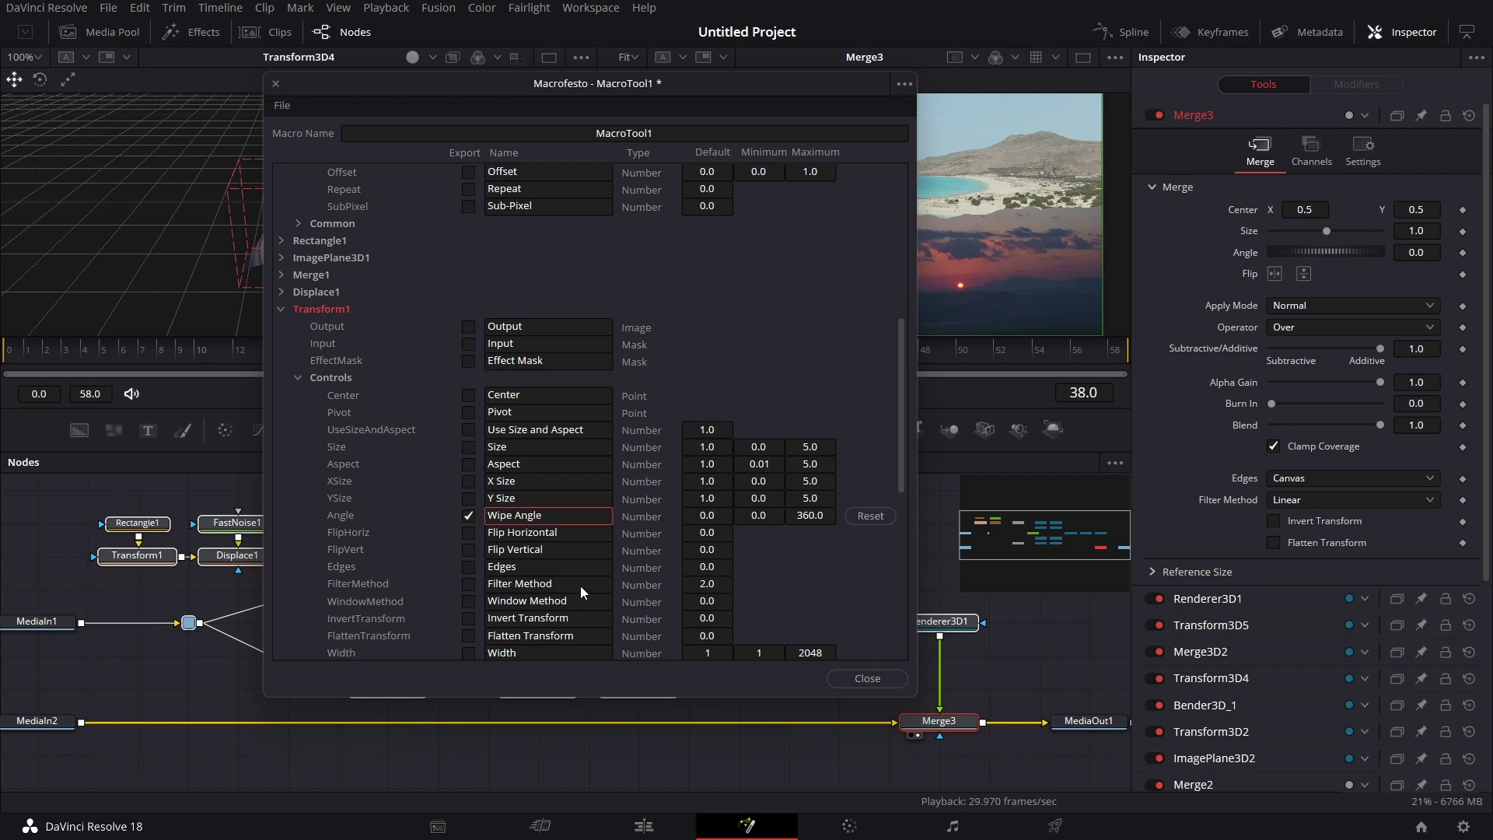
click(287, 106)
click(342, 184)
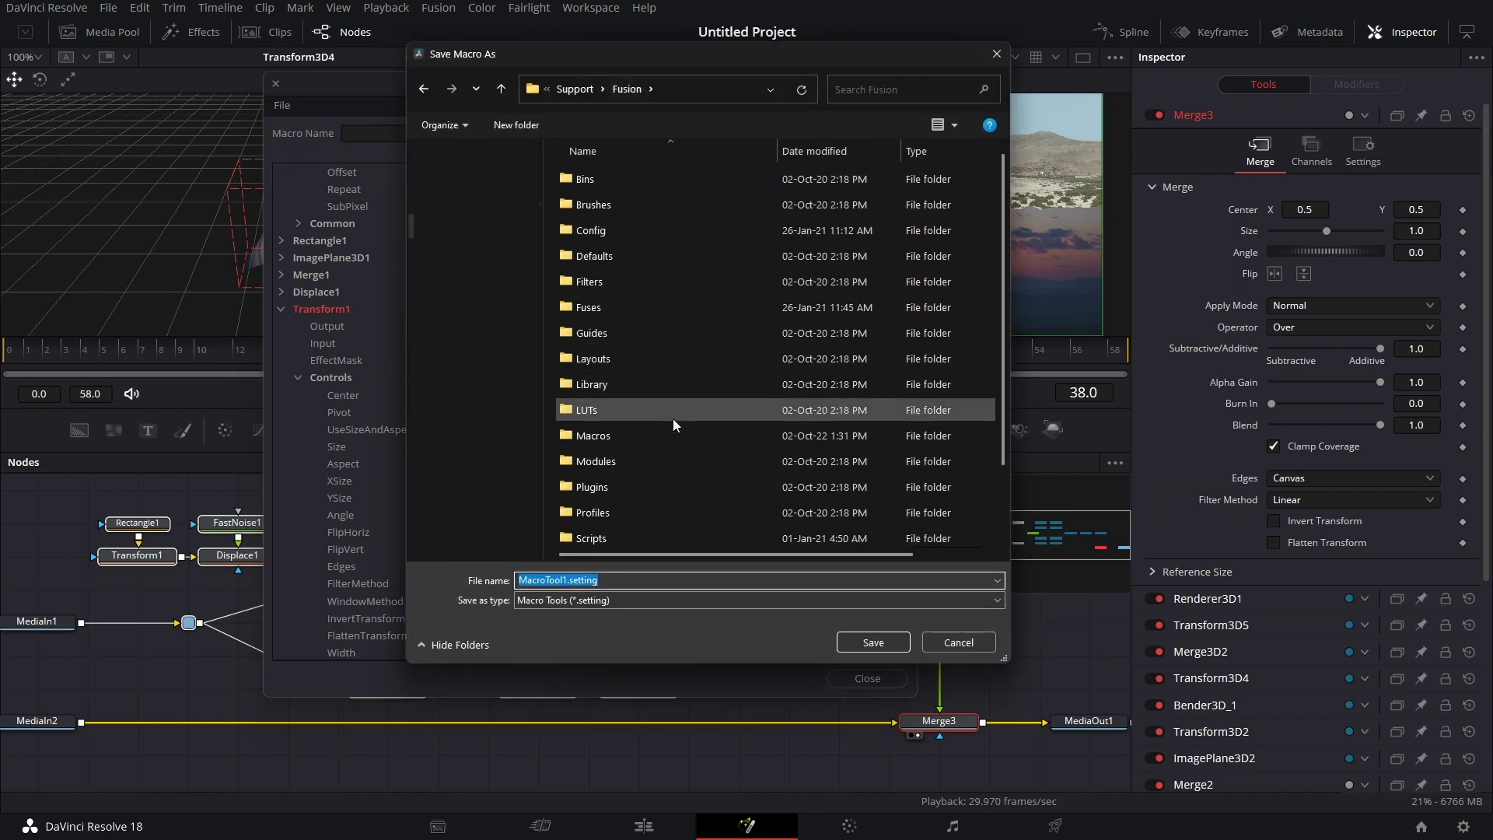
Save the macro as 'page-tear' under Templates > Edit > Transitions, then close the macro editor.
double_click(629, 534)
double_click(586, 179)
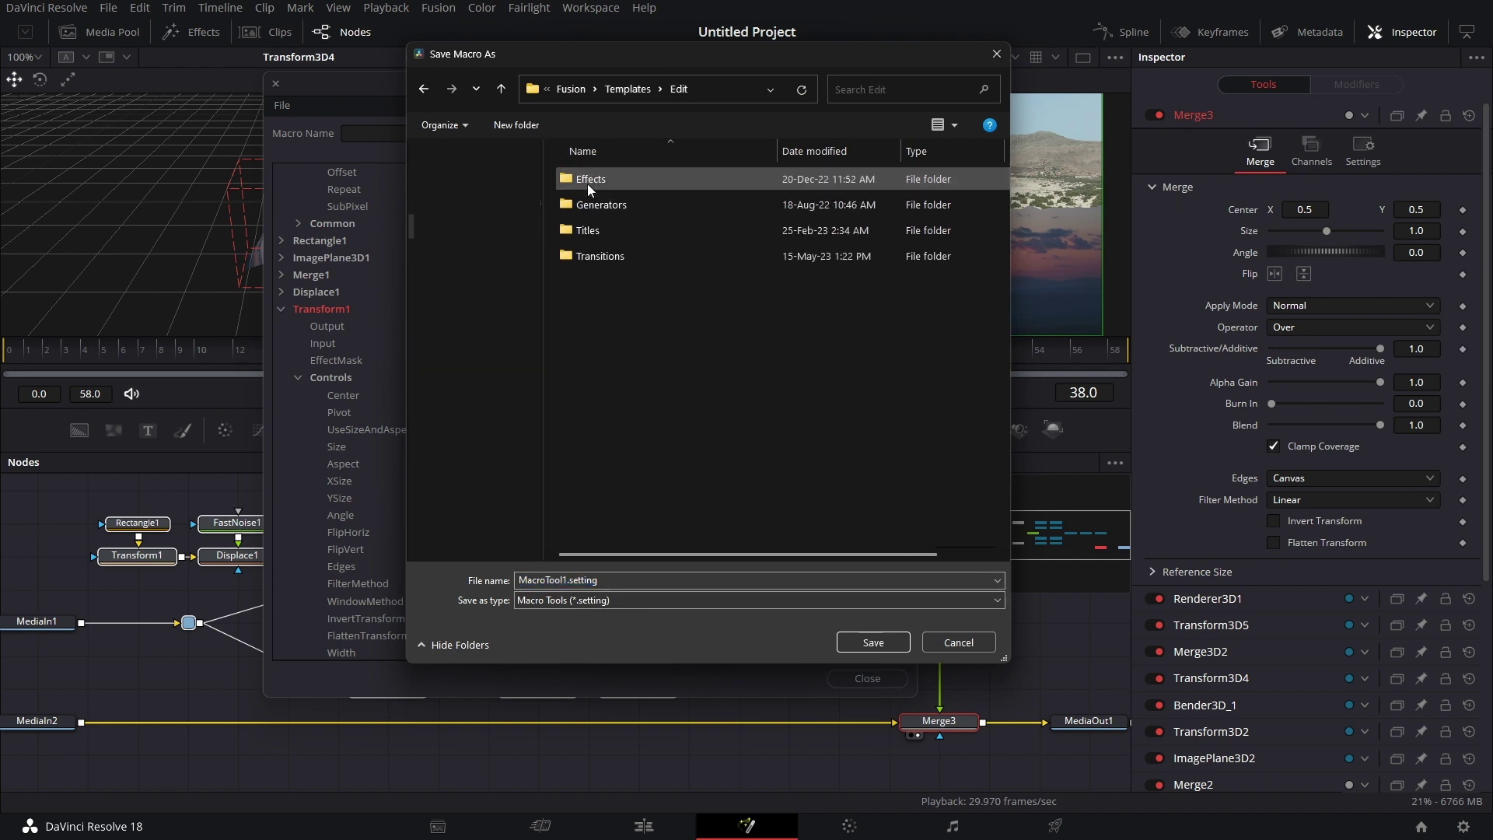
double_click(626, 254)
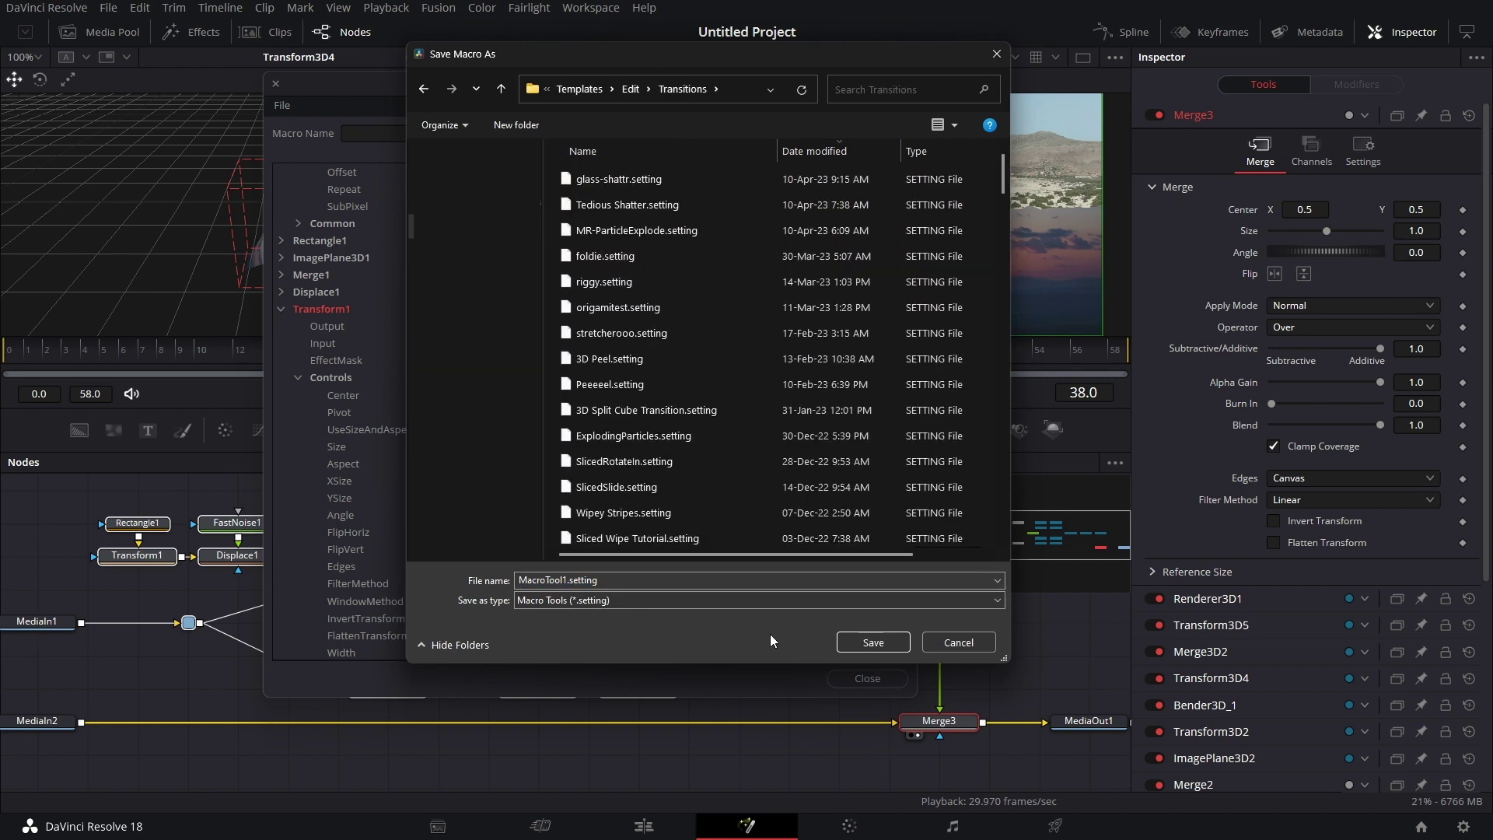
double_click(605, 580)
text(p)
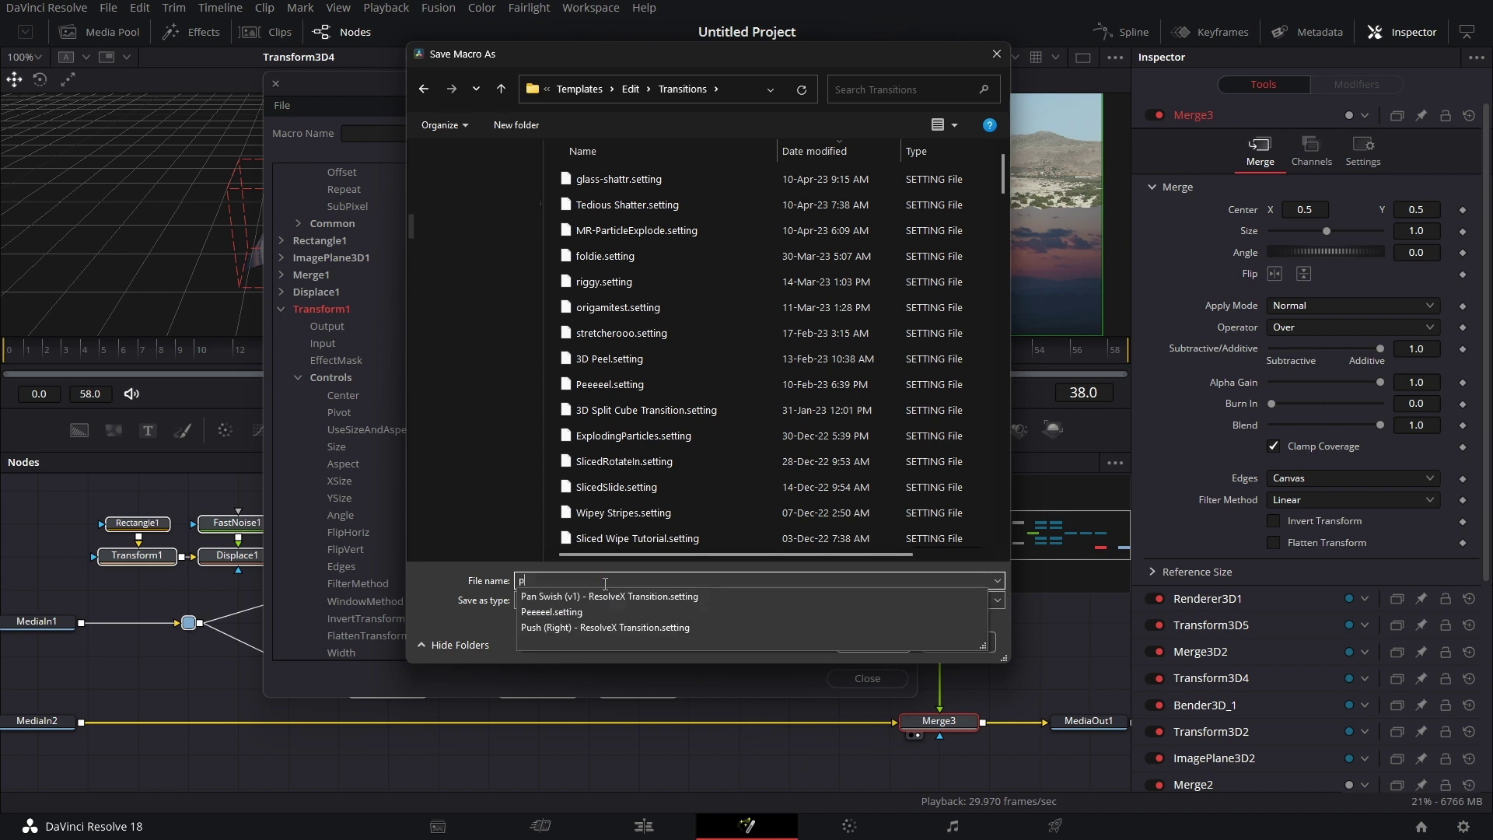
text(age-tear)
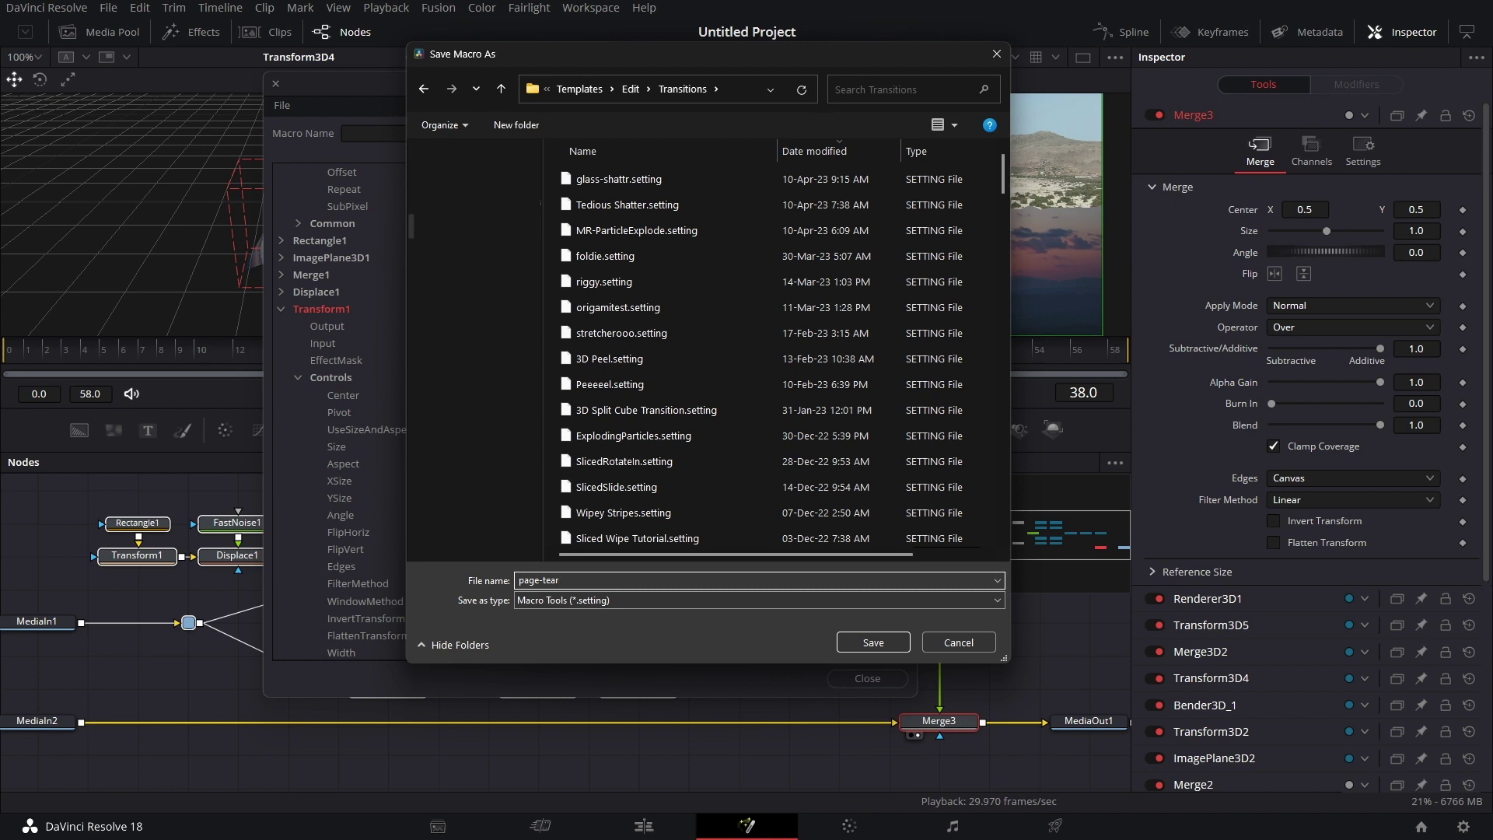
key(Return)
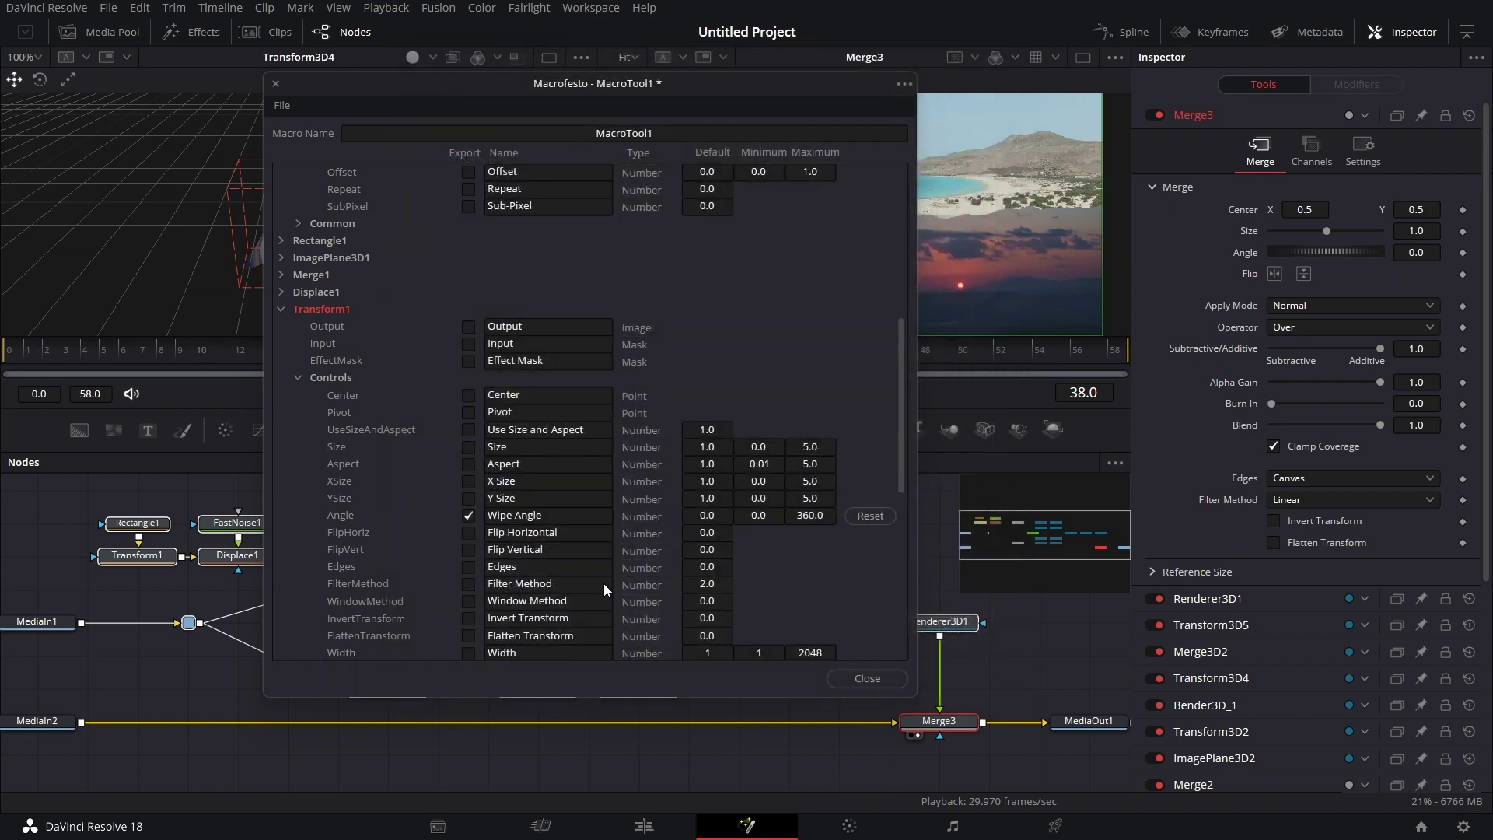
click(865, 680)
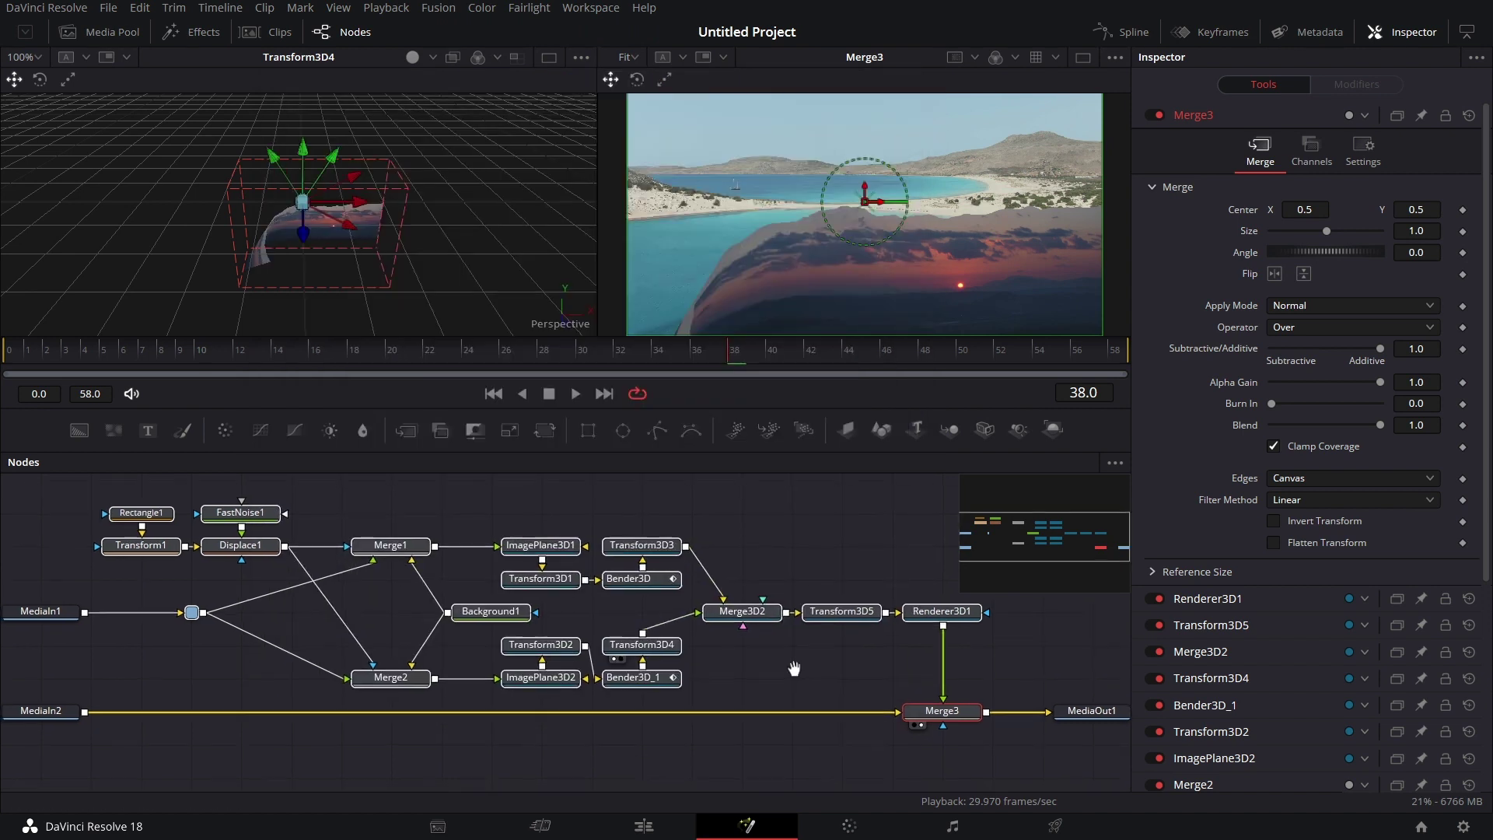
On the Edit page, copy the sunset and beach clips and paste them later in the timeline.
click(649, 828)
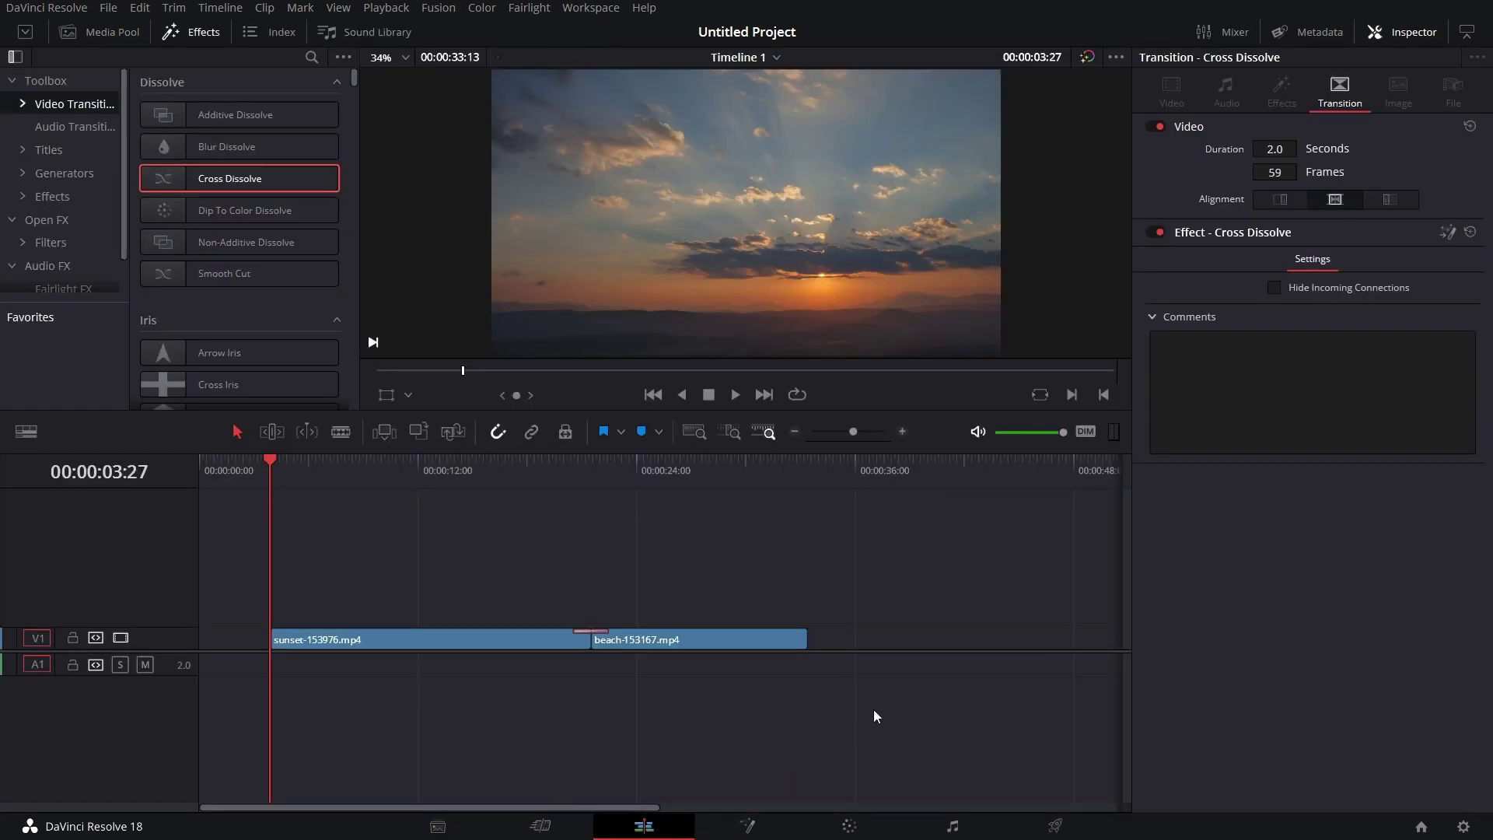
drag(483, 597, 614, 634)
right_click(638, 640)
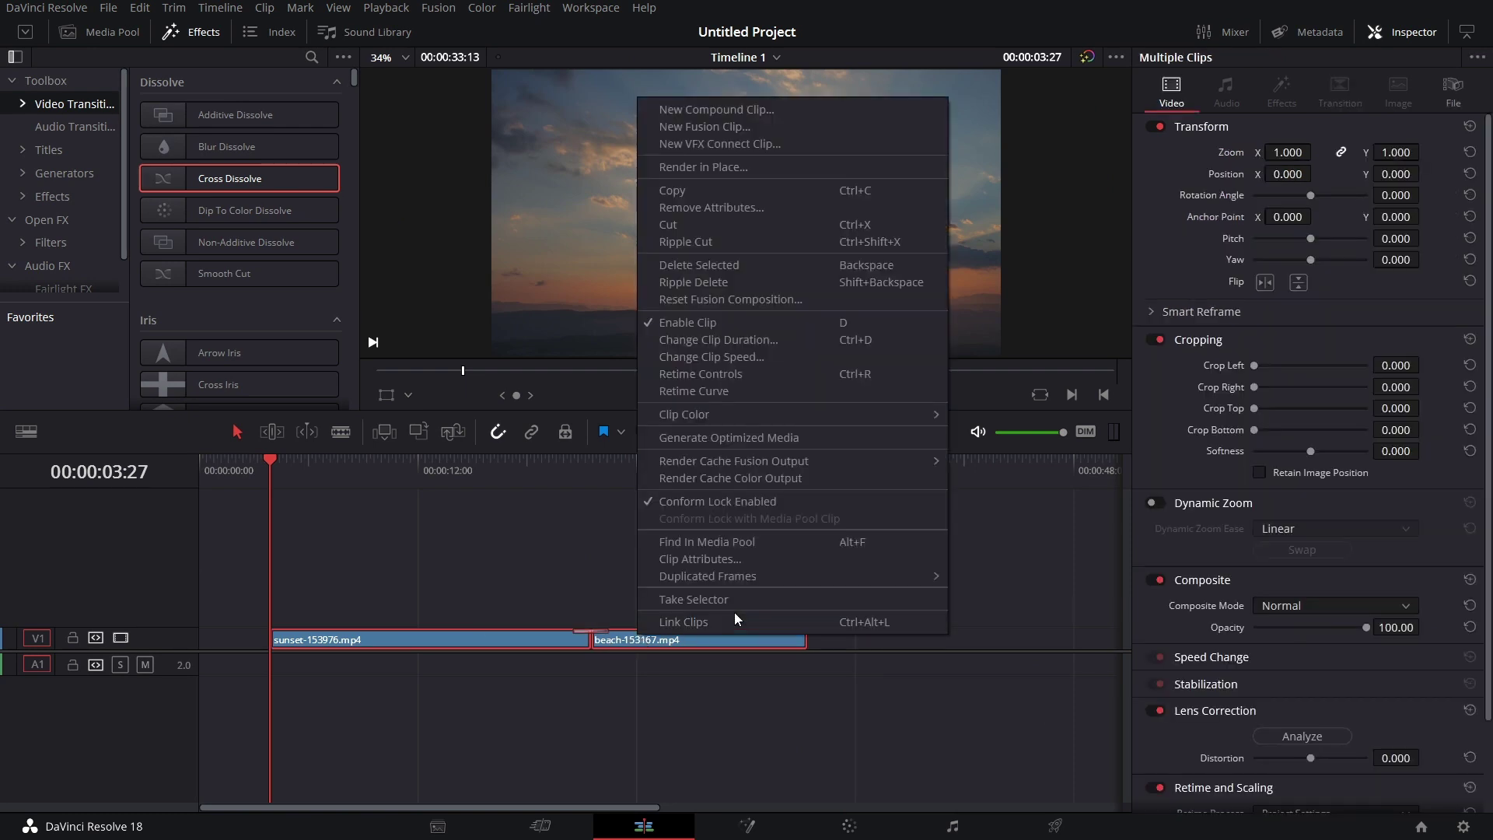
click(724, 192)
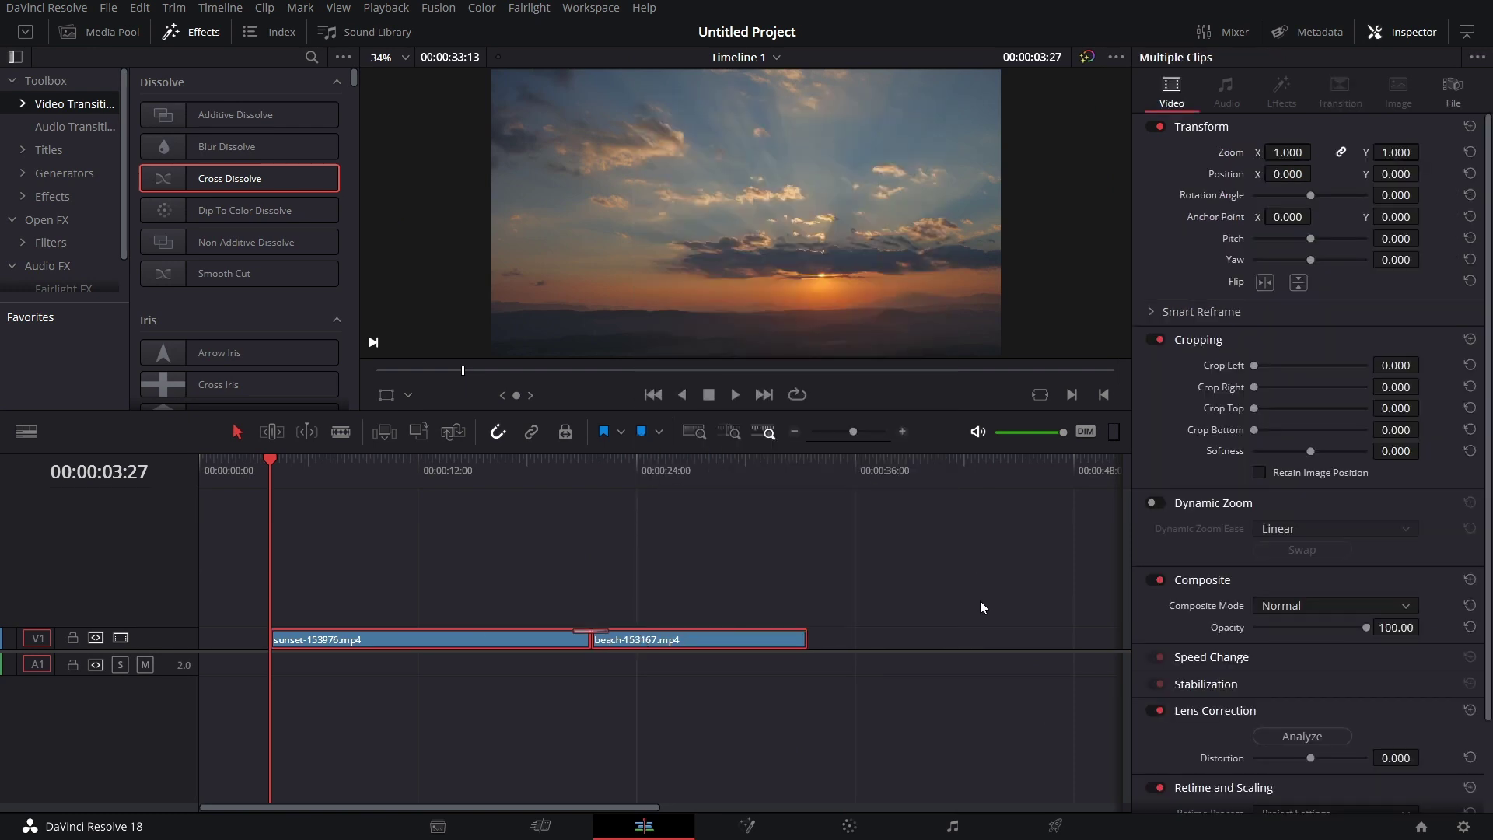
scroll(980, 600, right, 5)
click(739, 471)
right_click(852, 599)
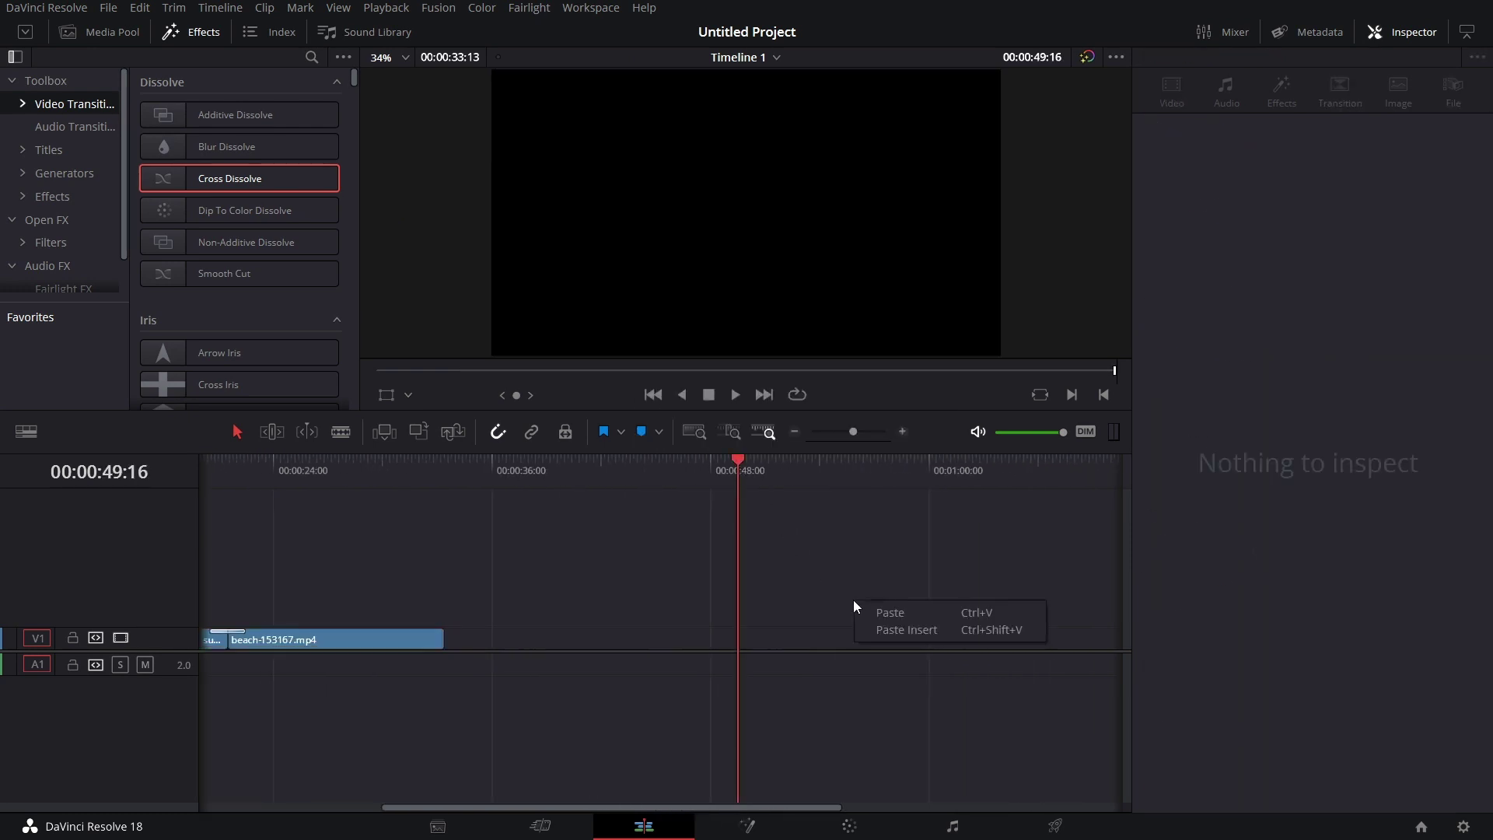
click(898, 614)
Delete the pasted clips' Cross Dissolve and drop the 'page-tear' effect onto their cut.
click(514, 630)
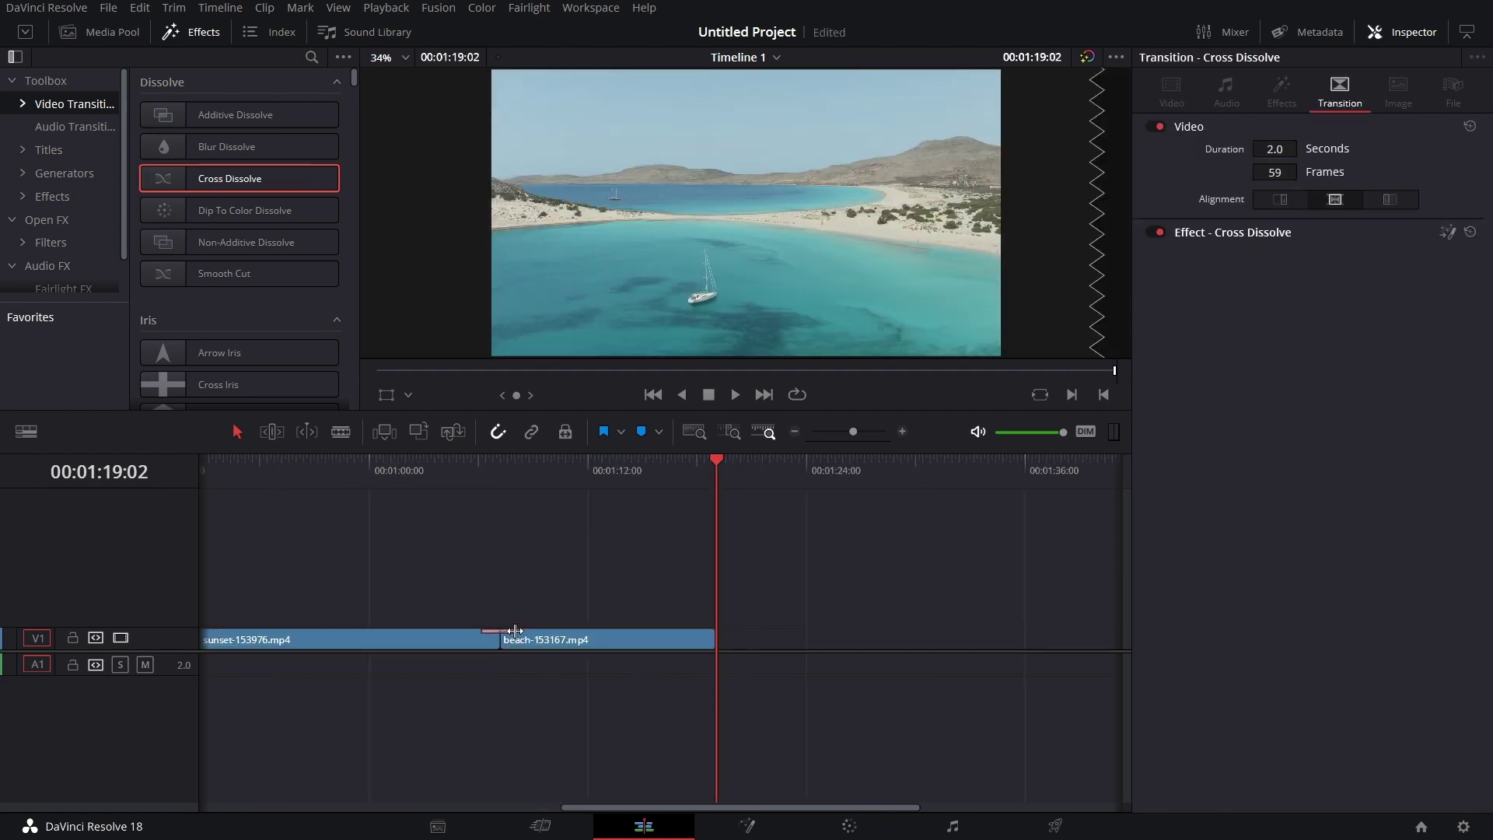
key(Delete)
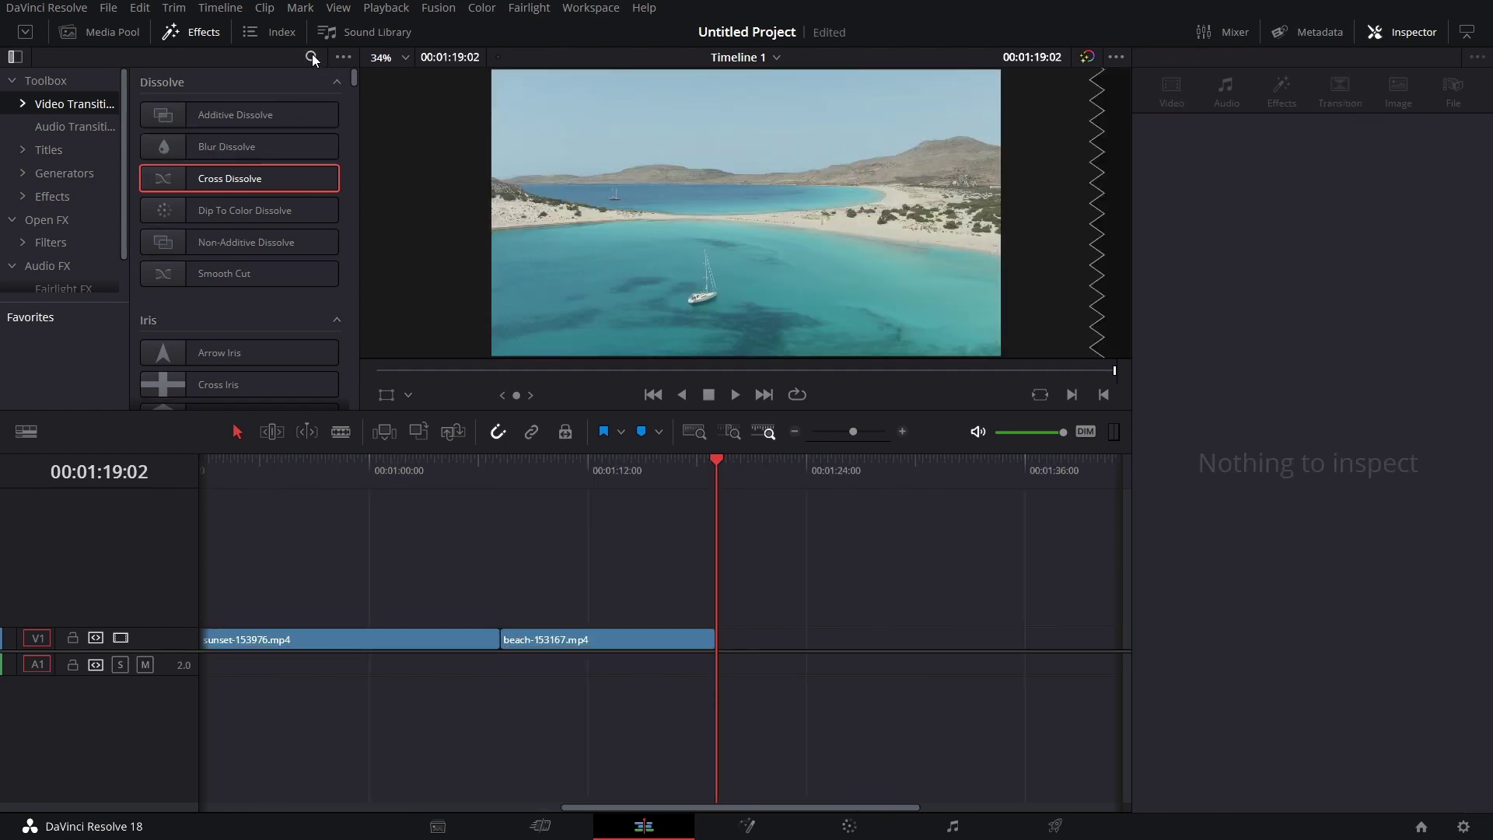
click(312, 57)
text(page)
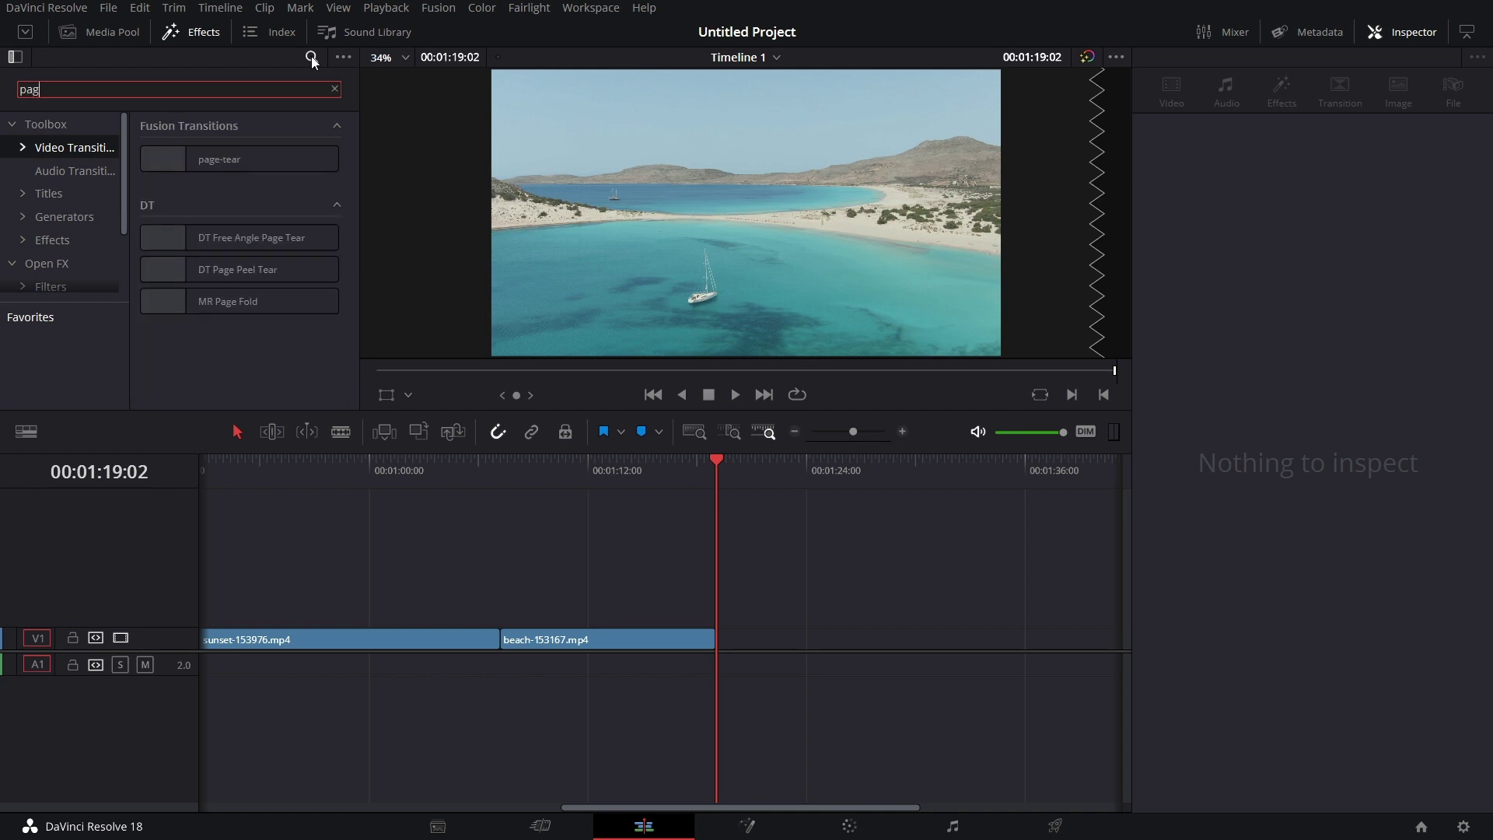
key(BackSpace)
text(-t)
drag(269, 160, 494, 611)
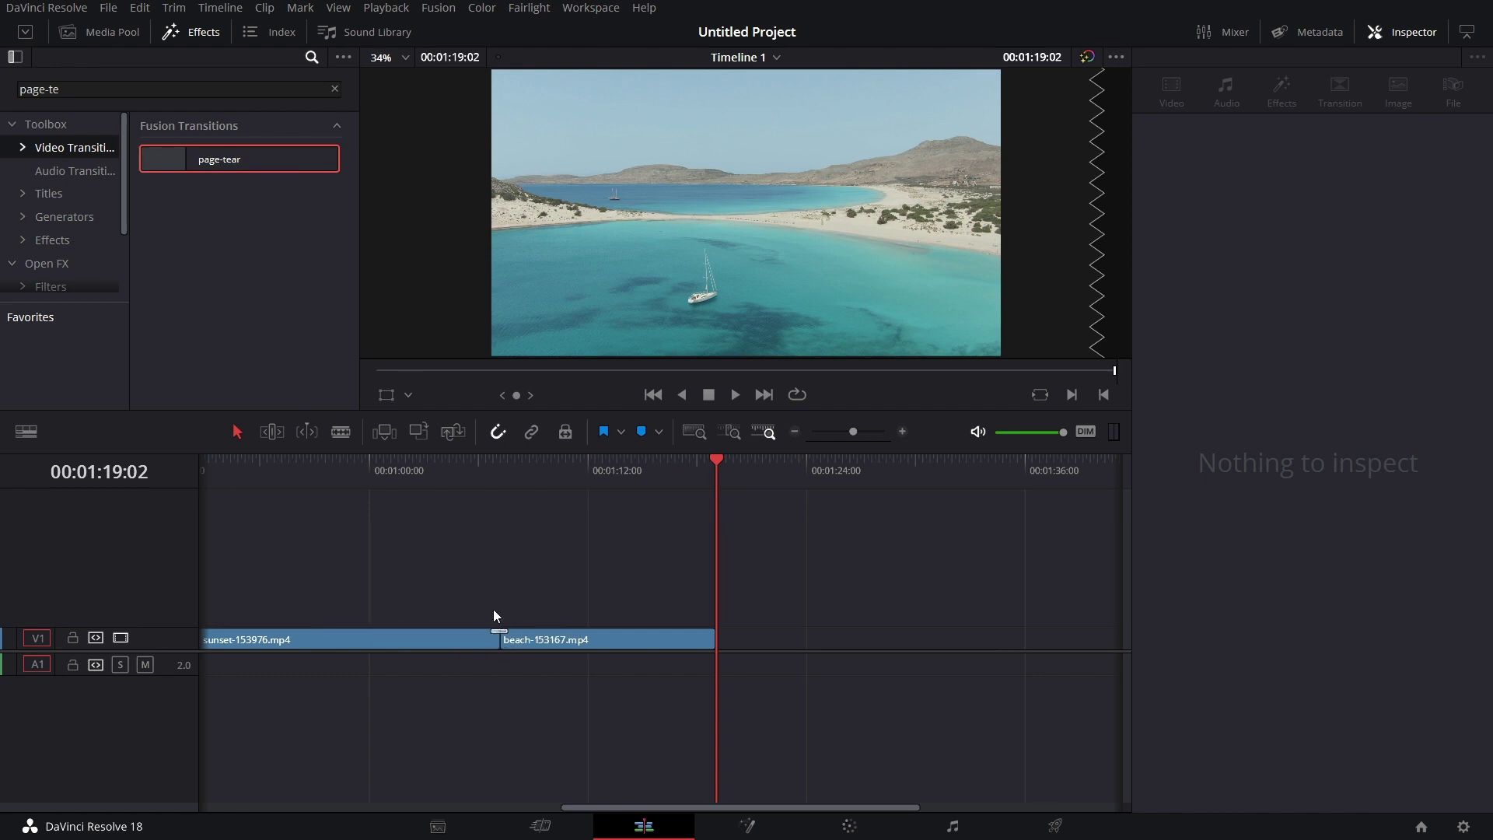
Play the page-tear transition, set its Wipe Angle to 41.7, and preview it.
click(476, 472)
click(734, 394)
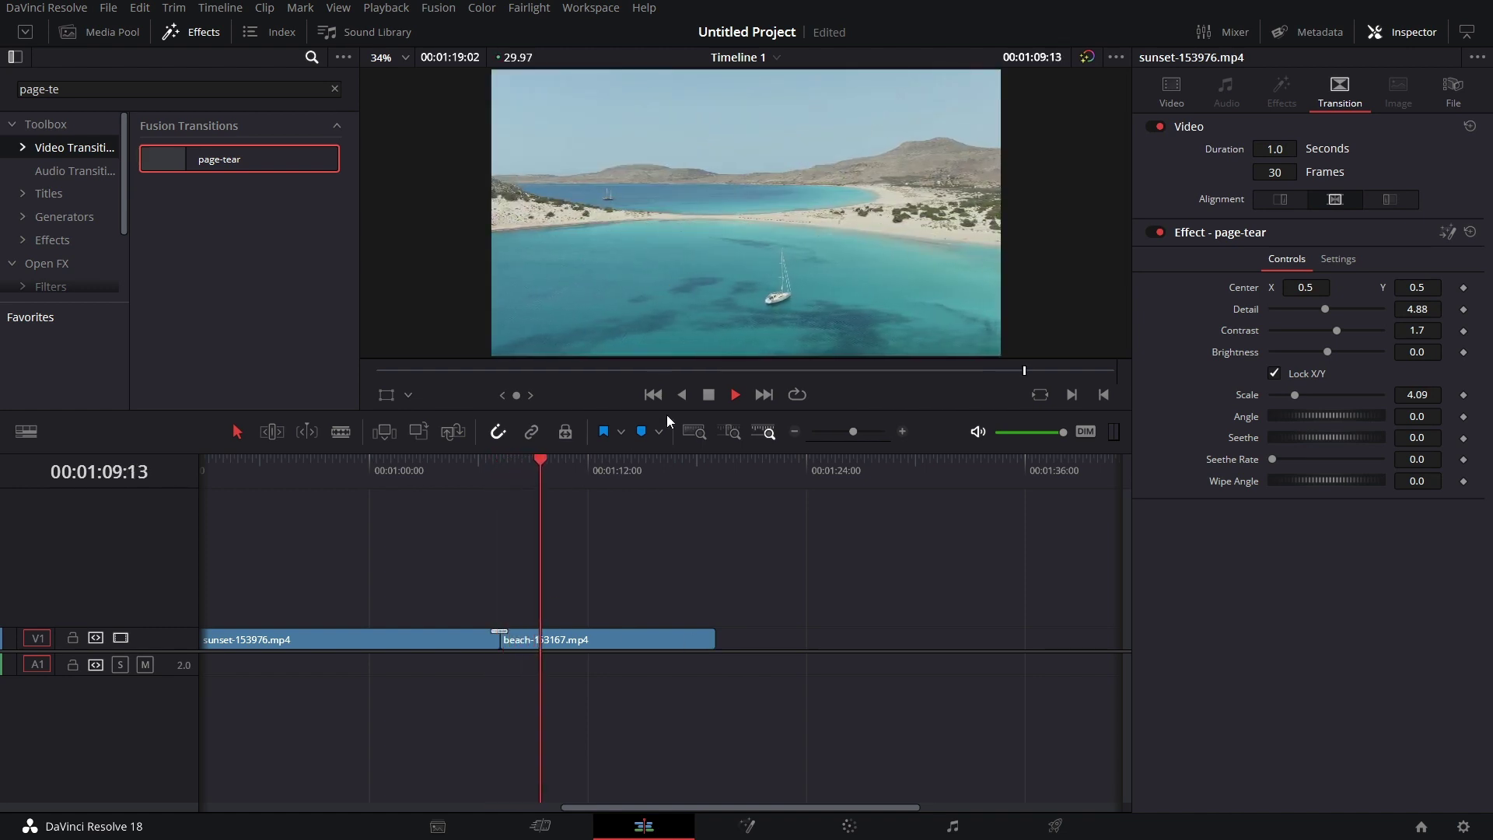
click(500, 630)
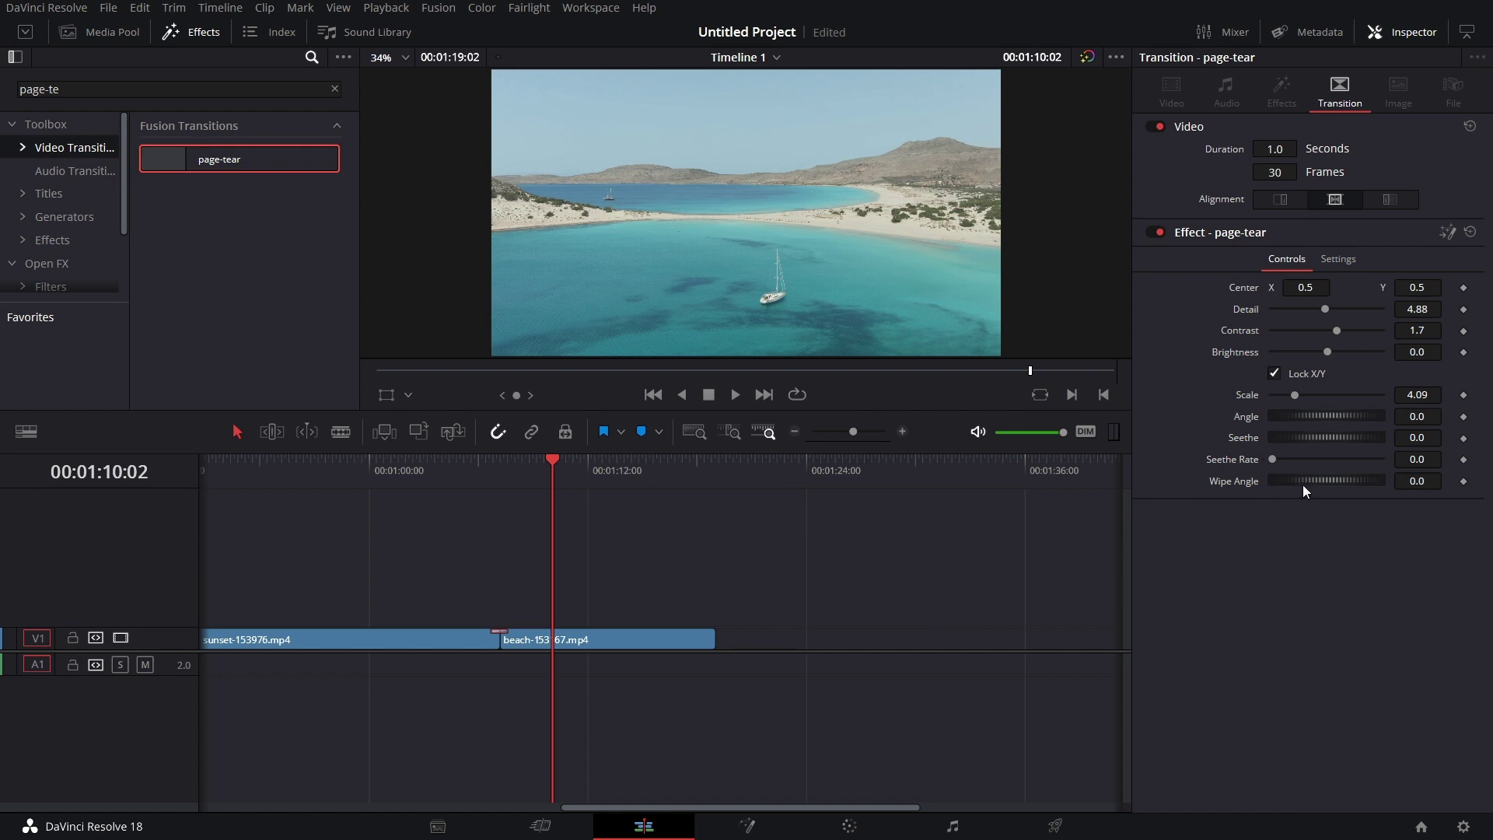
mouse_move(1306, 488)
mouse_down()
mouse_move(1337, 486)
mouse_move(1320, 490)
mouse_up()
click(489, 474)
key(space)
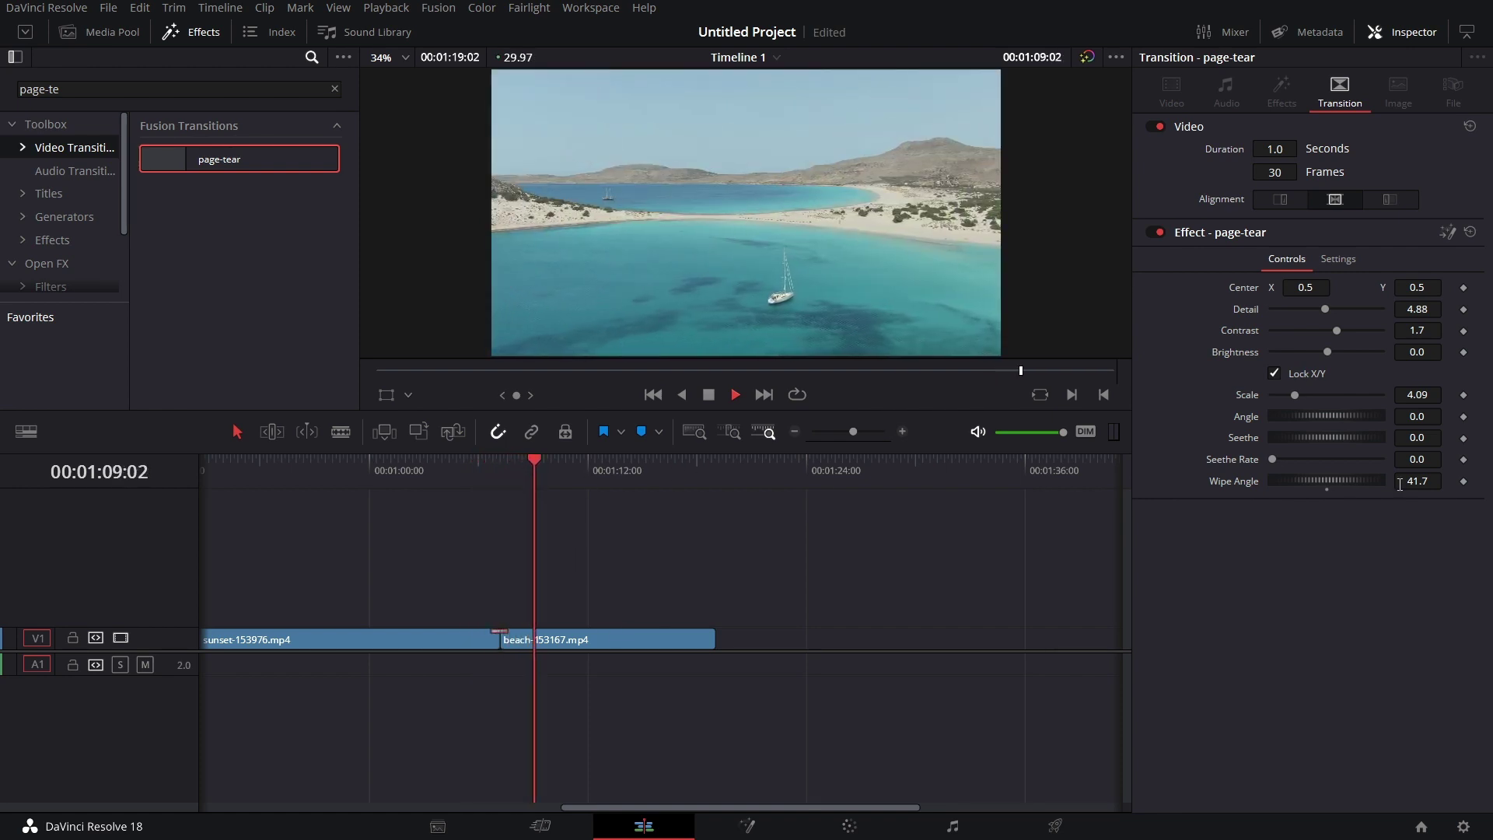
Raise the Wipe Angle to 146.0 and Contrast to 4.81, previewing the tear.
mouse_move(1351, 490)
mouse_down()
mouse_move(1322, 476)
mouse_move(1353, 479)
mouse_up()
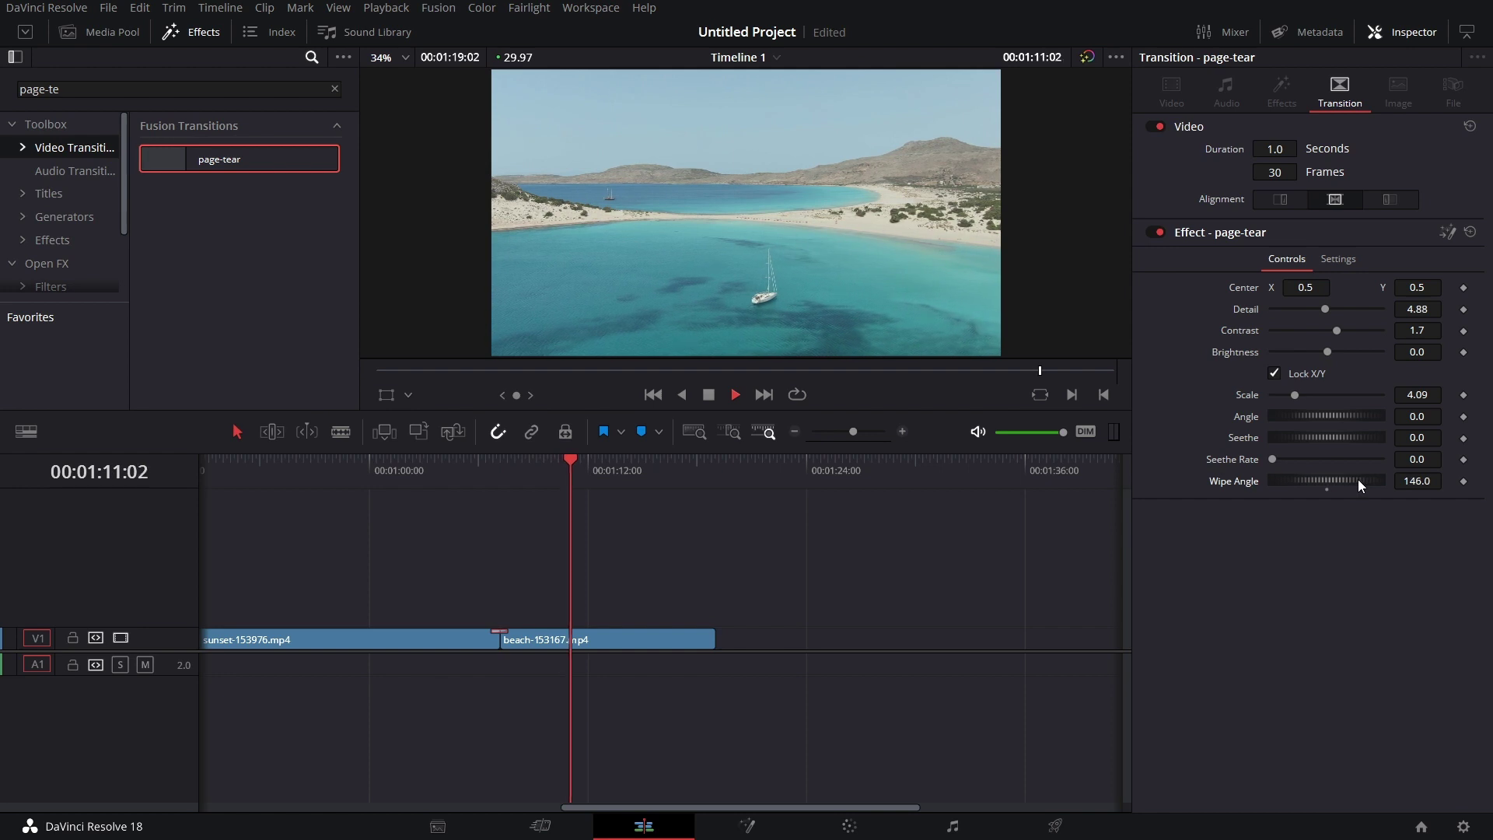
click(471, 491)
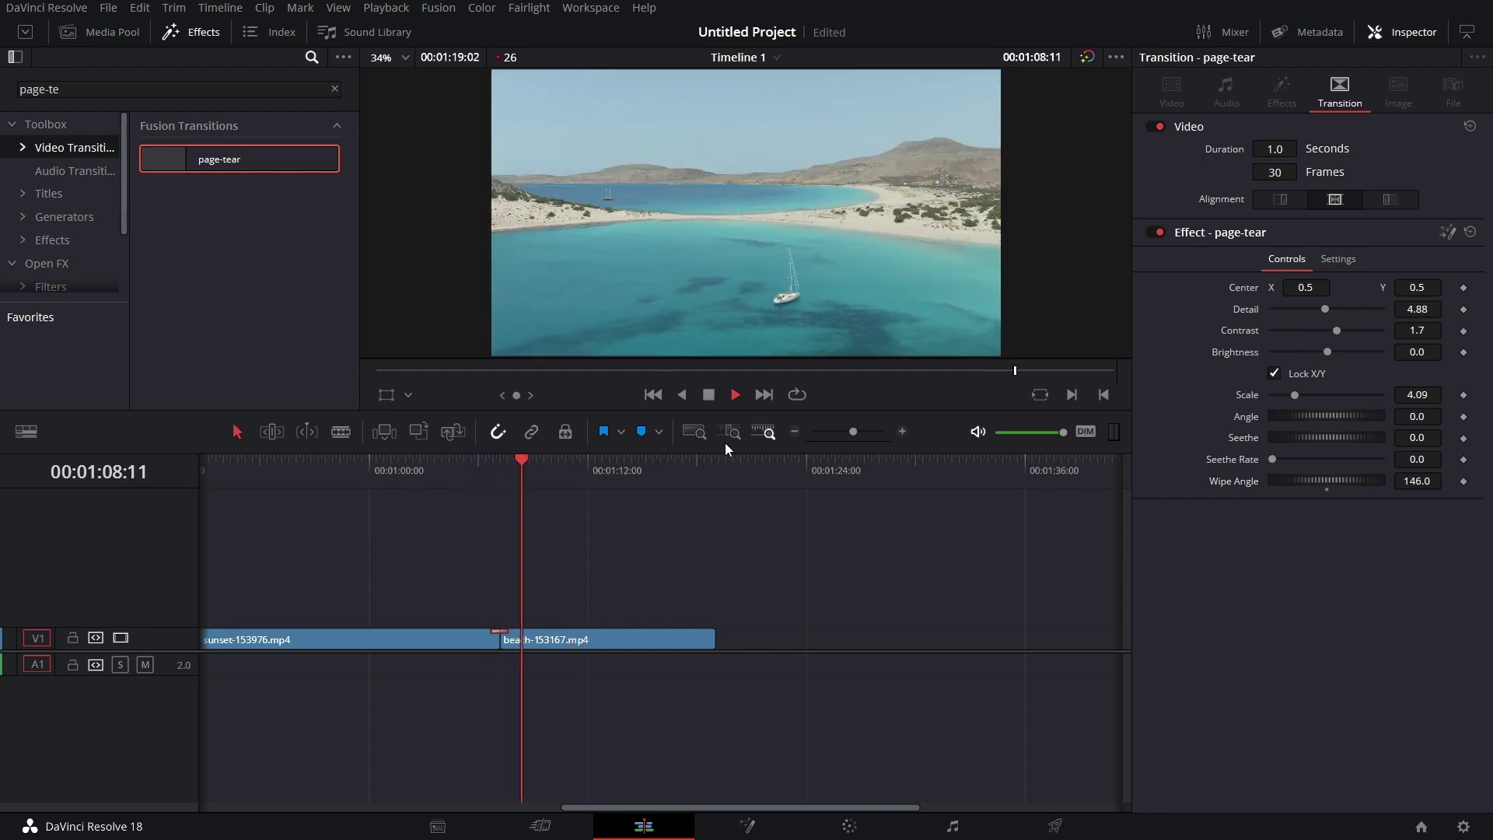
click(714, 397)
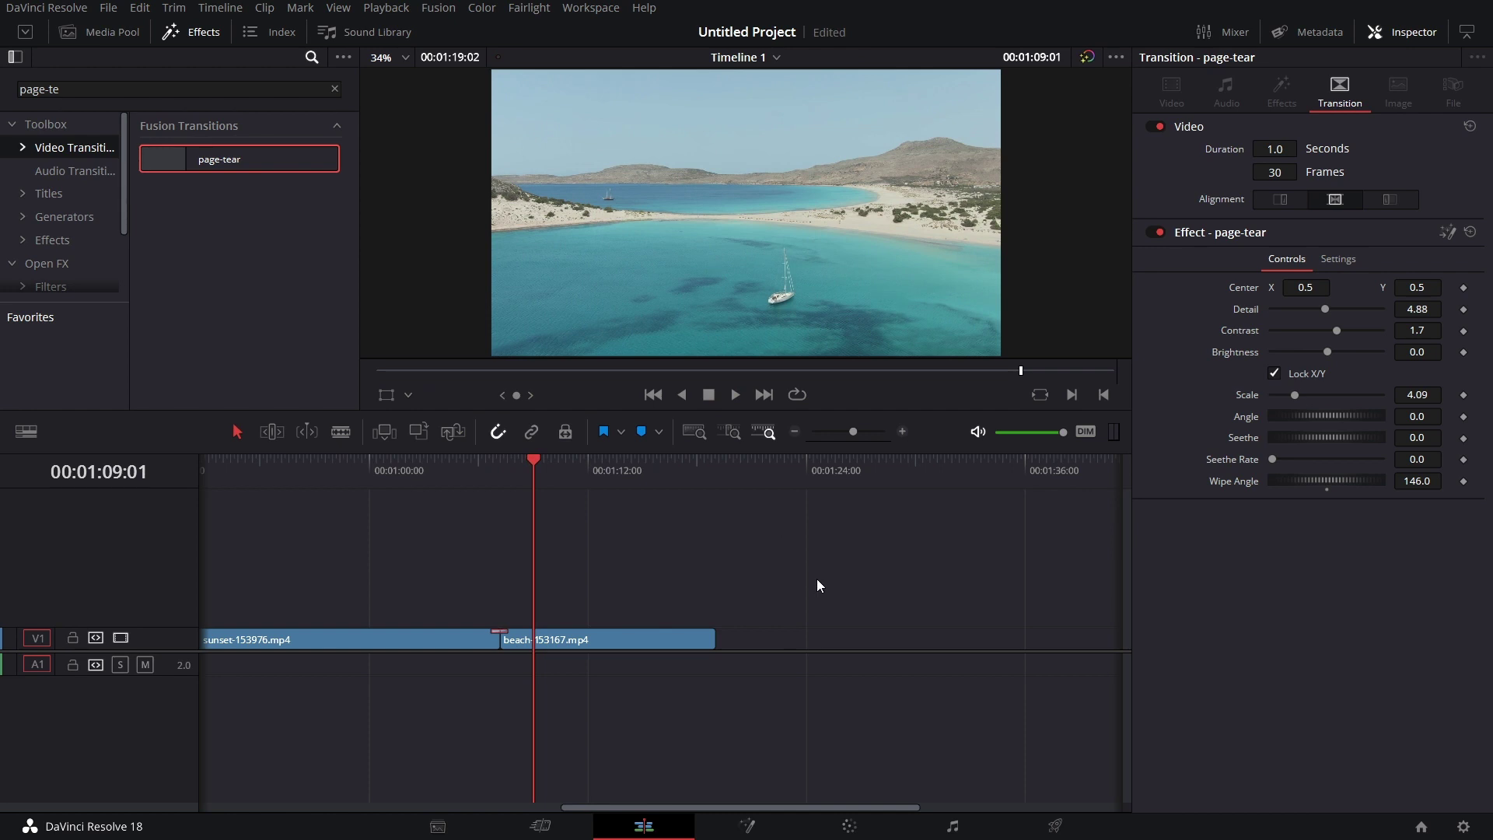
drag(535, 476, 504, 475)
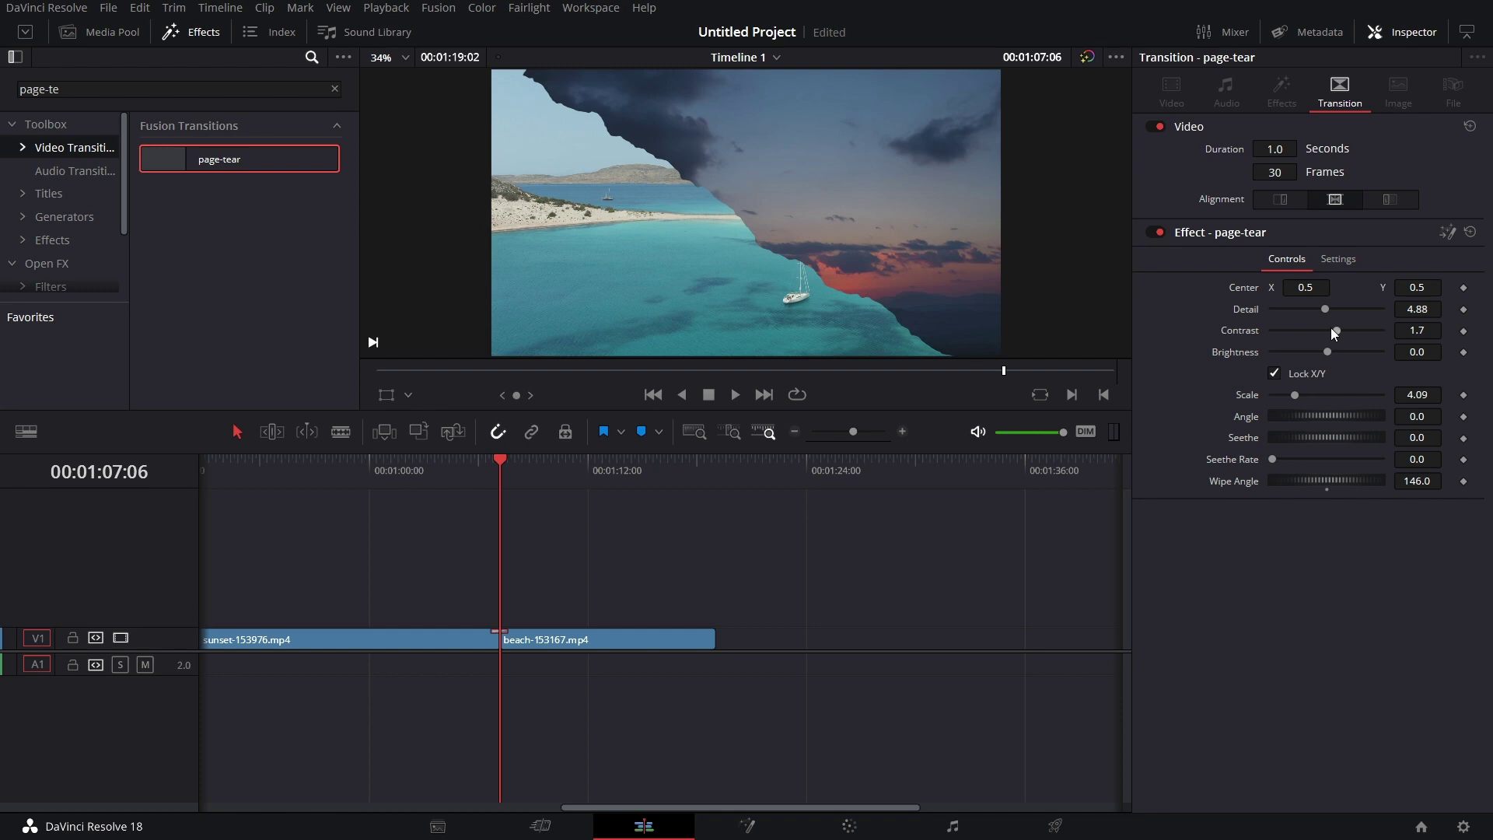
drag(1335, 333, 1379, 334)
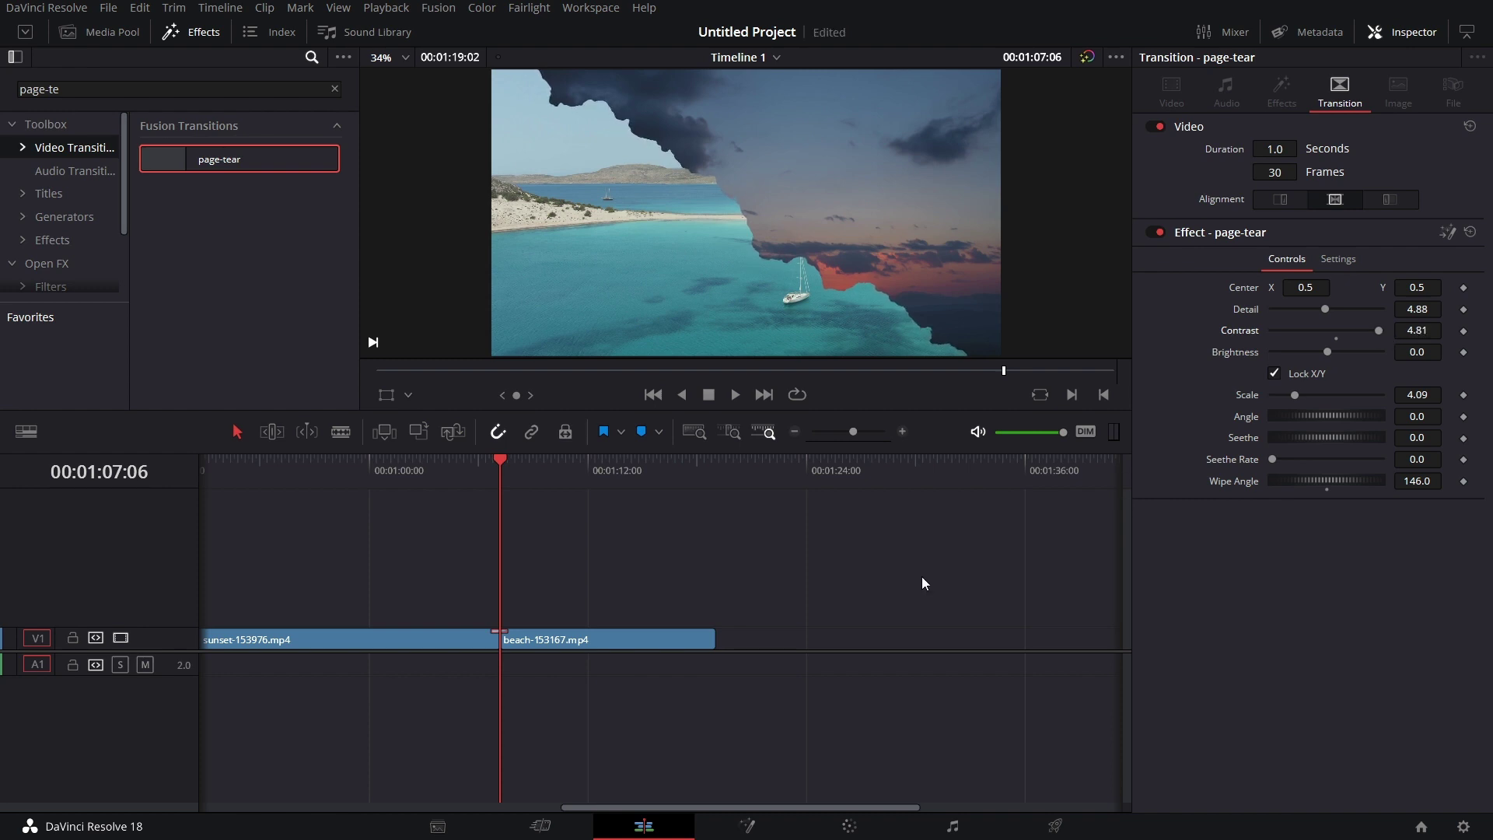
click(491, 477)
click(735, 394)
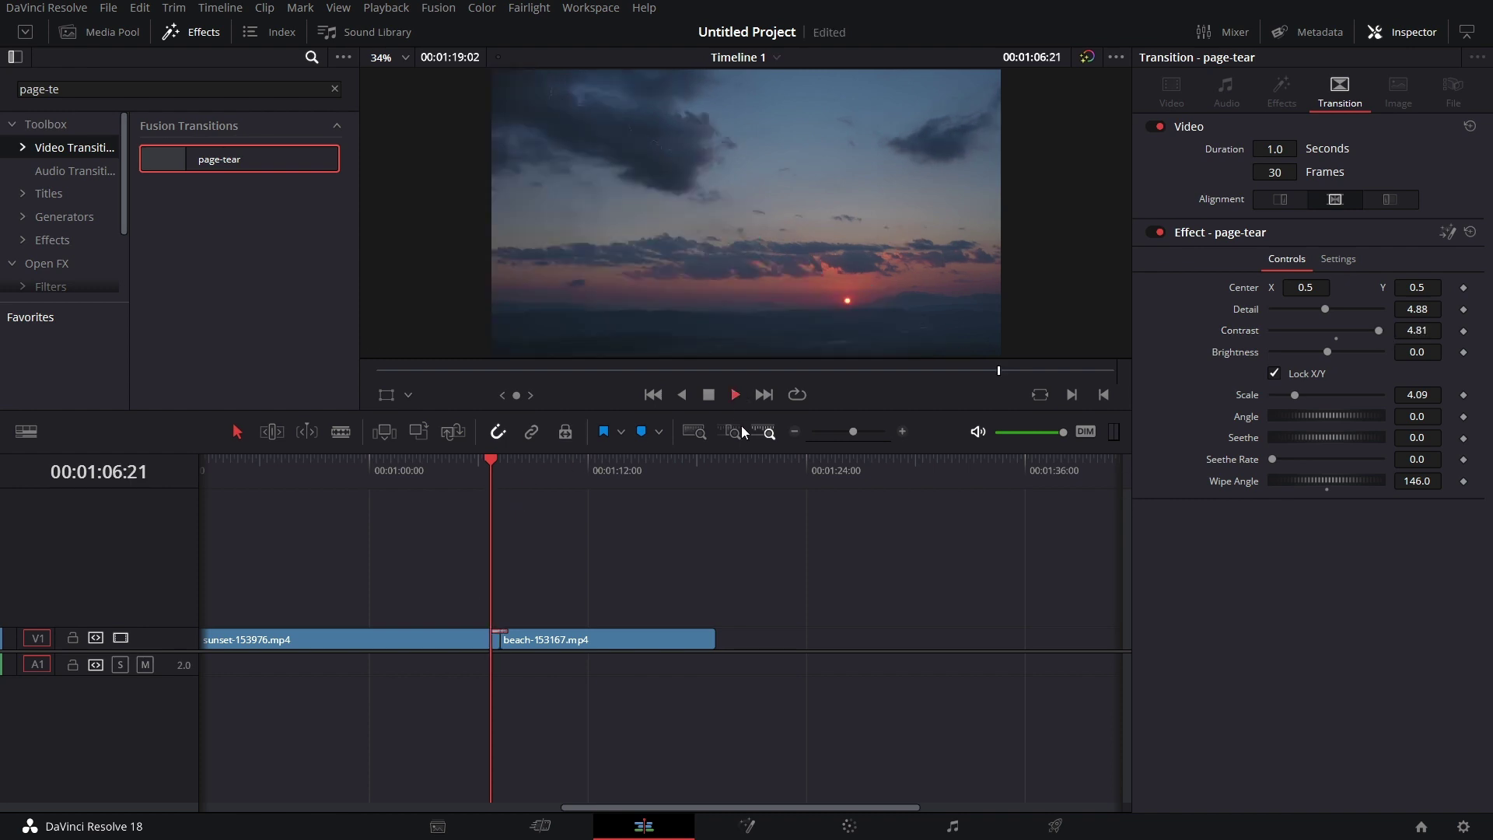